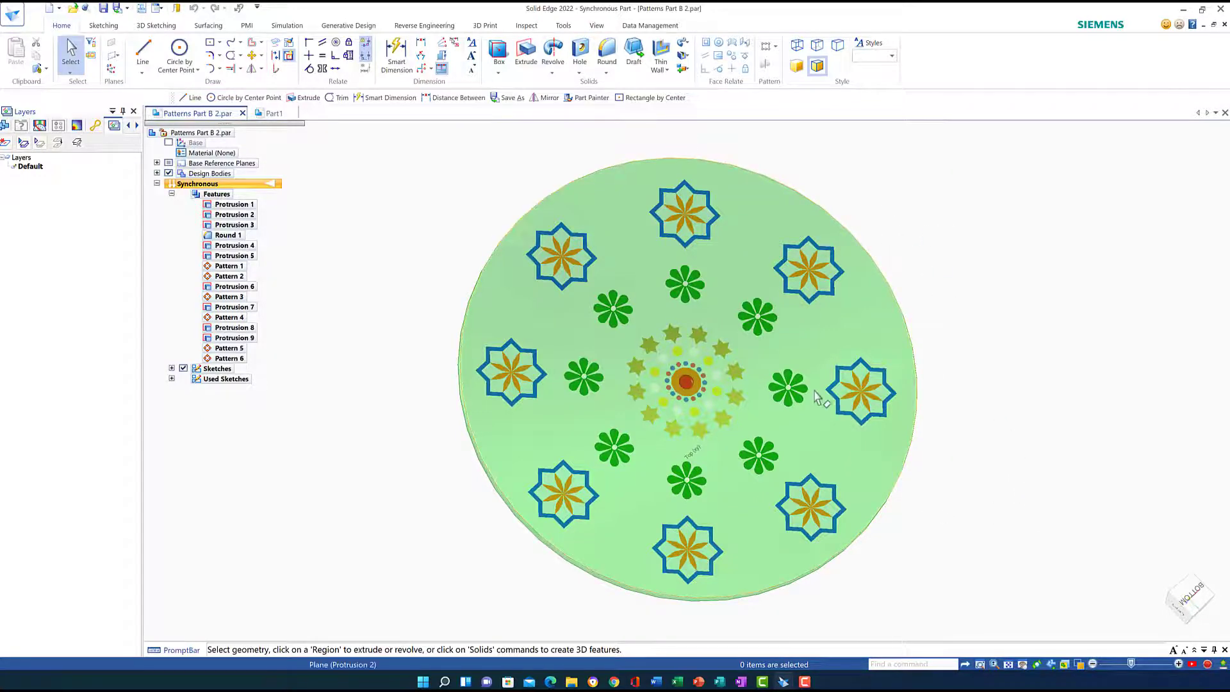
- Examine the finished patterned disc in the Patterns Part B 2 model from several angles, ending with a top view
middle_drag(822, 400, 664, 508)
key(ctrl+t)
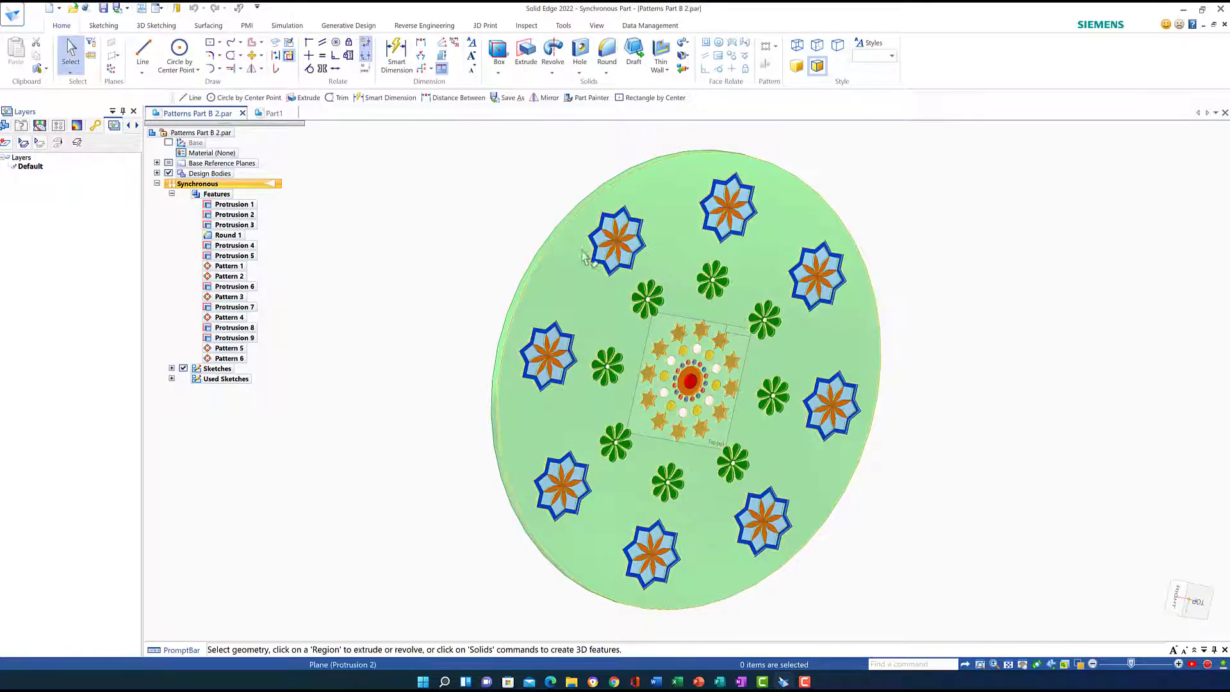
click(1007, 664)
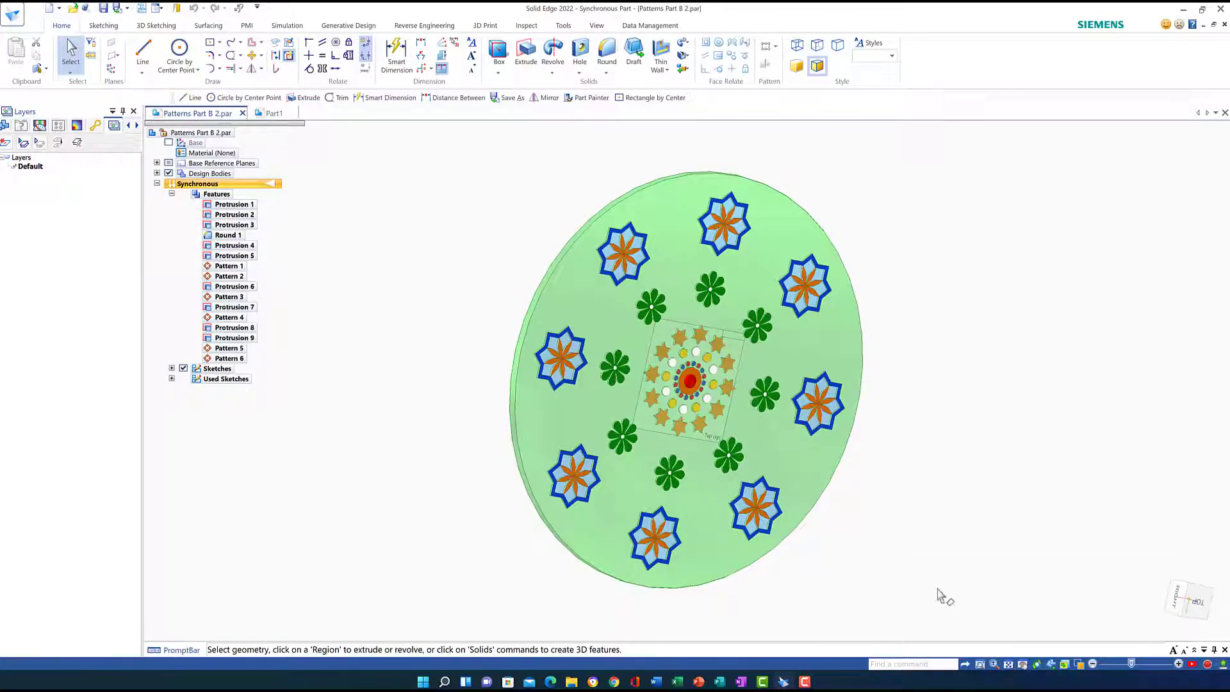
mouse_move(1195, 610)
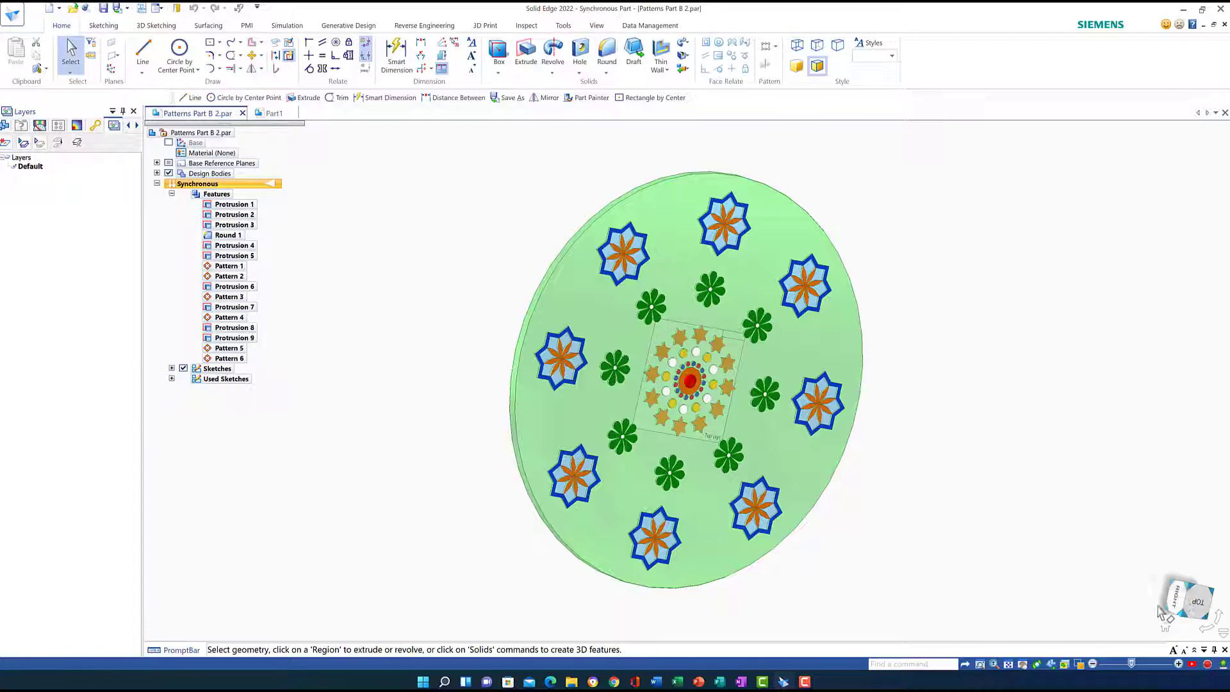
click(1195, 610)
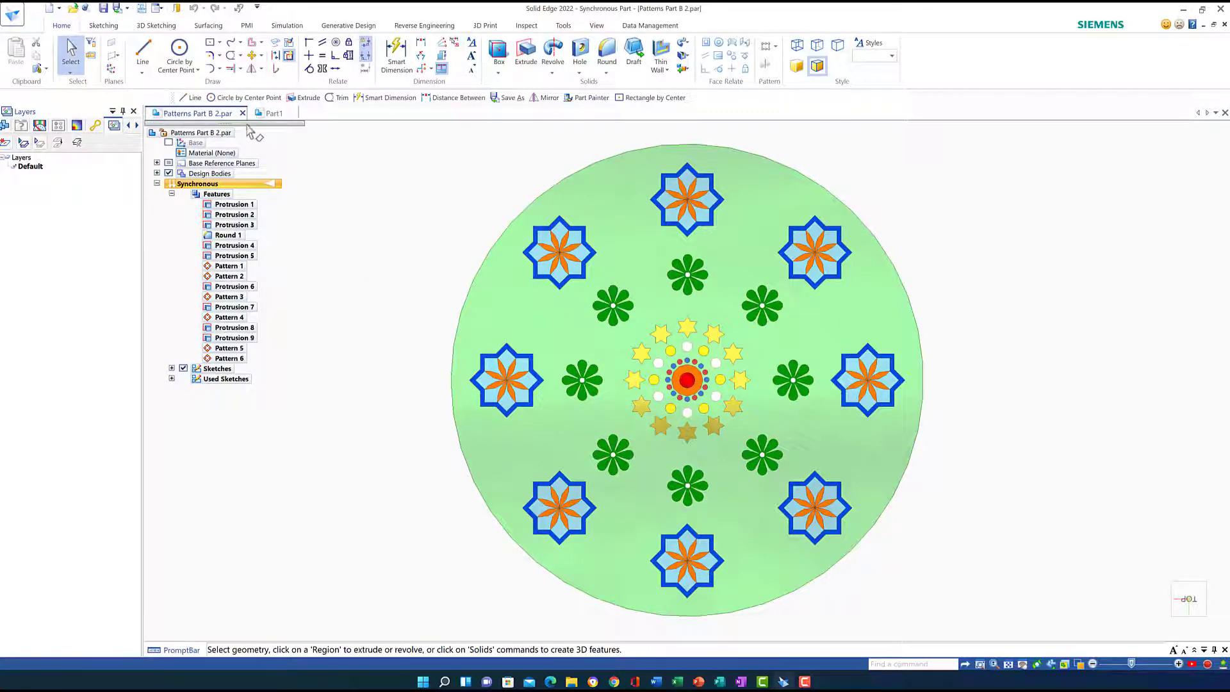
- Switch to Part1 and sketch a 450 mm diameter circle centred on the origin, with only the Top (xy) reference plane shown
click(273, 114)
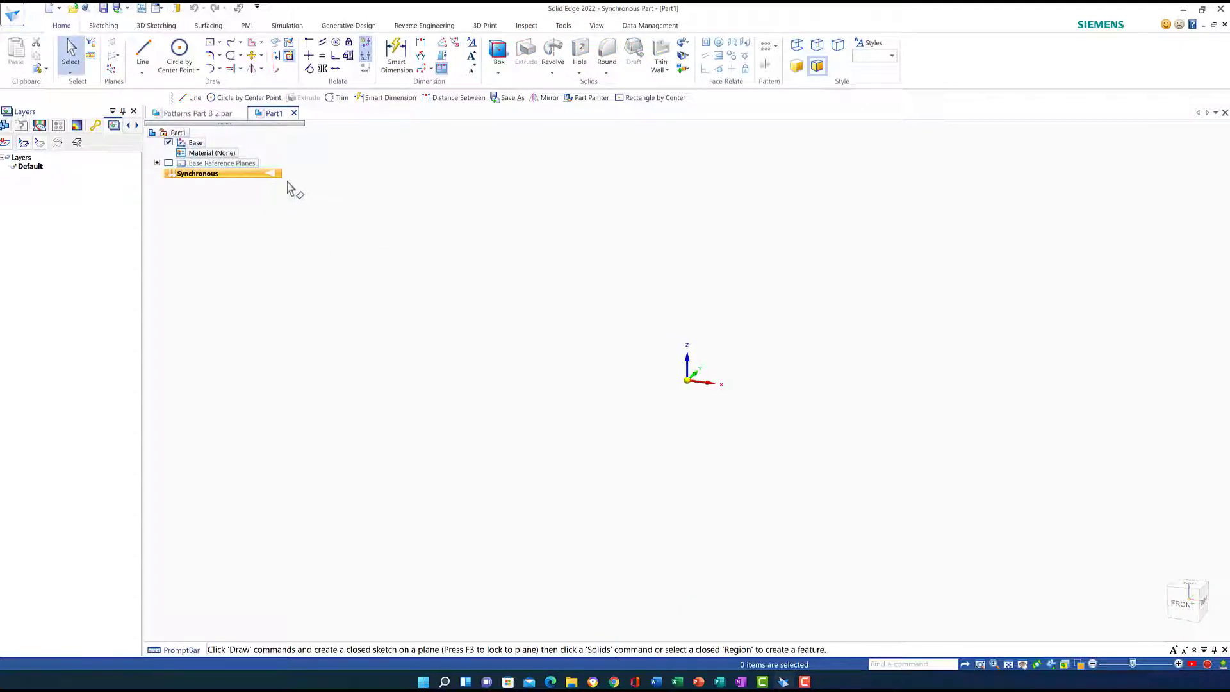
click(168, 163)
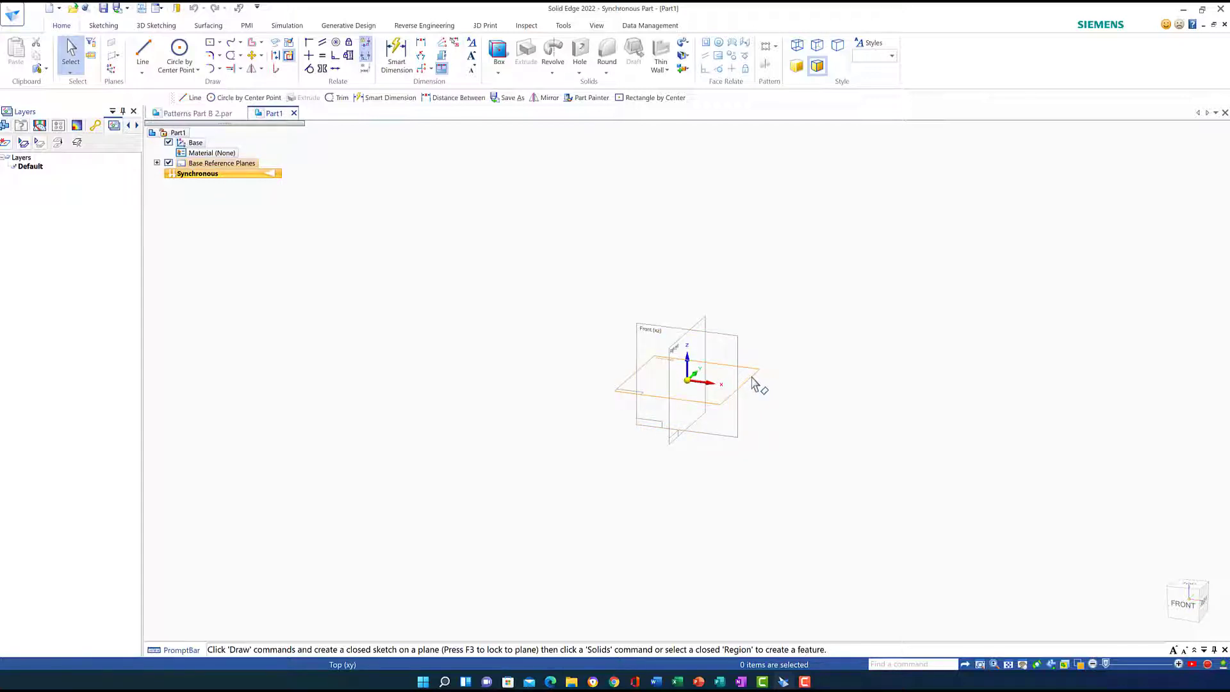
click(182, 58)
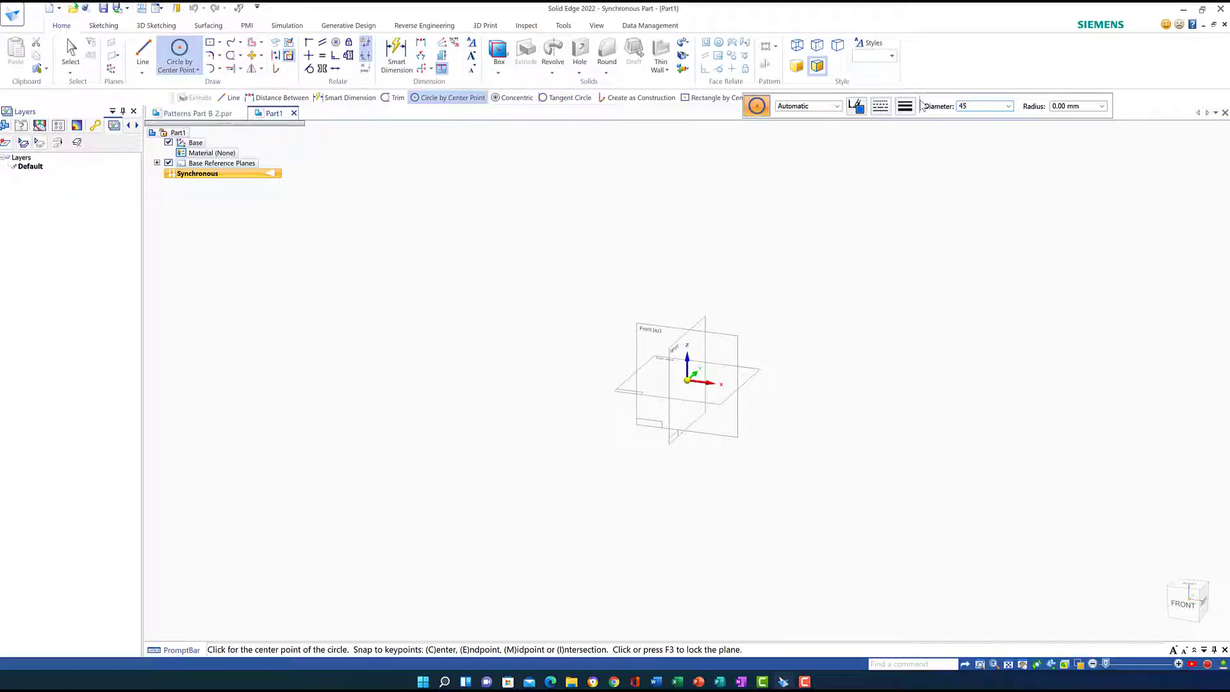
key(Tab)
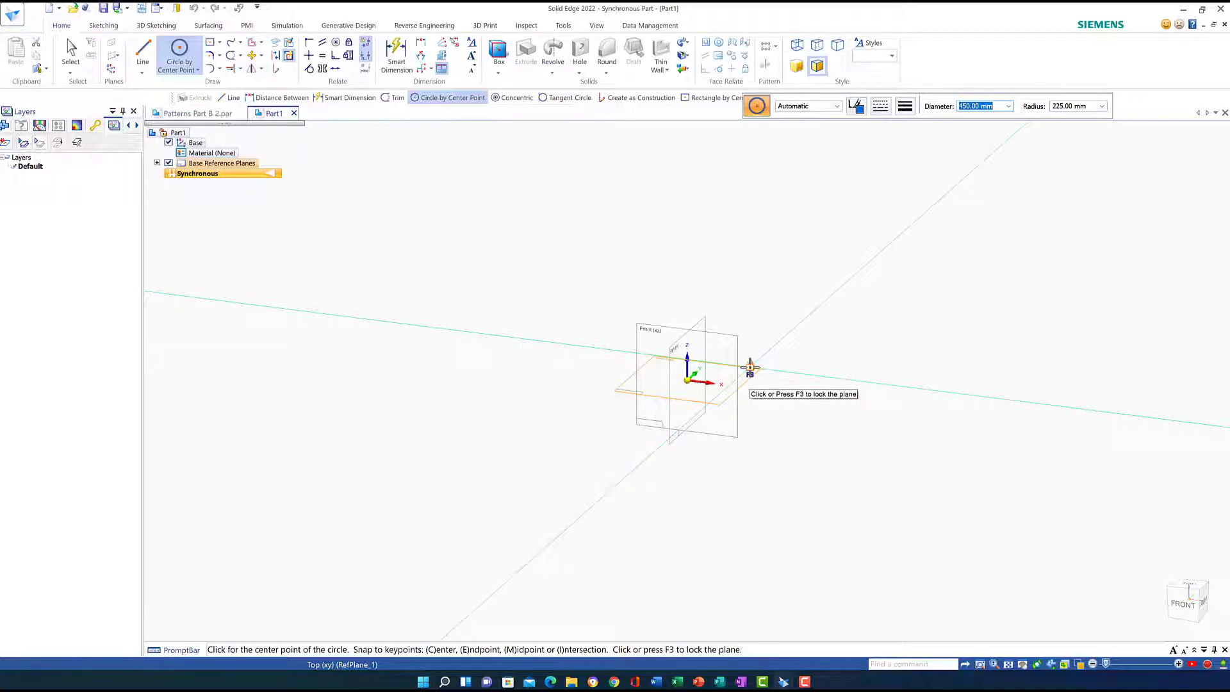
key(F3)
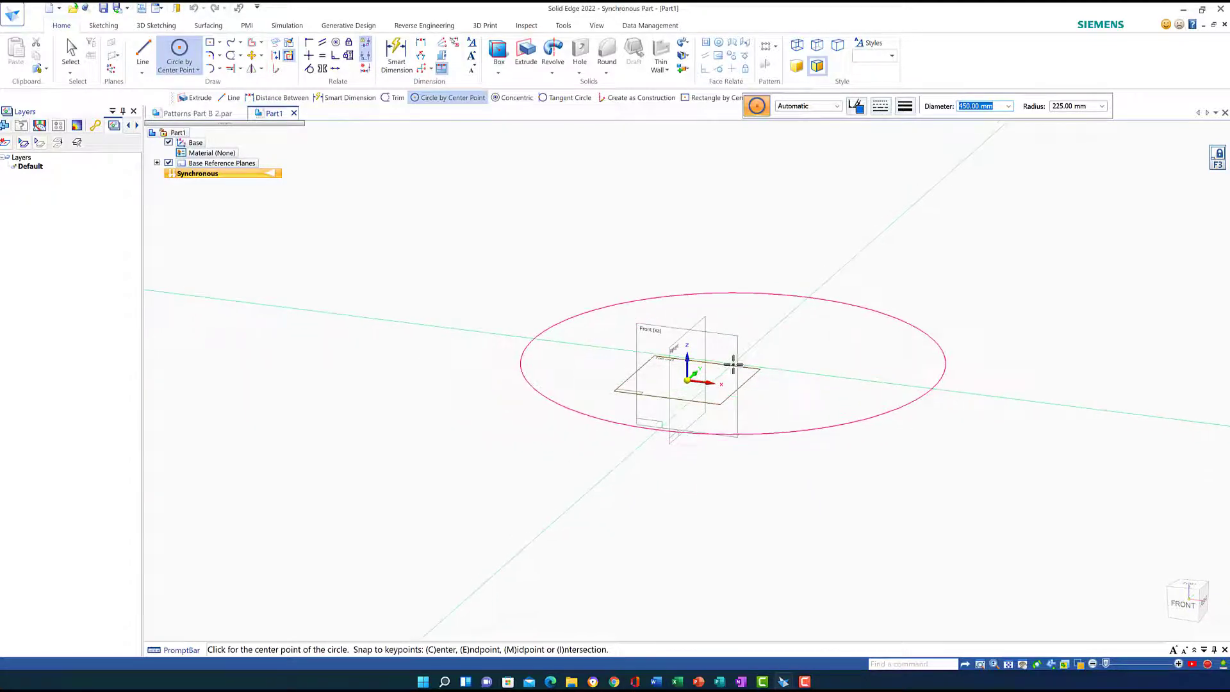
click(157, 162)
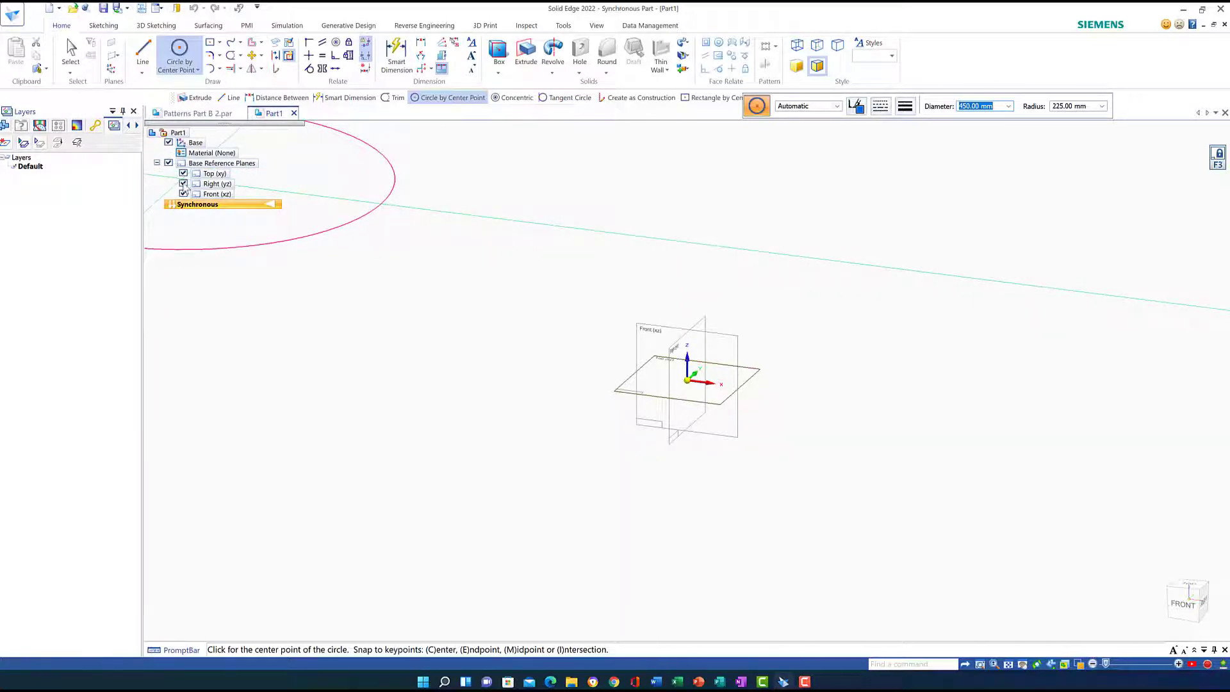
click(183, 184)
click(184, 194)
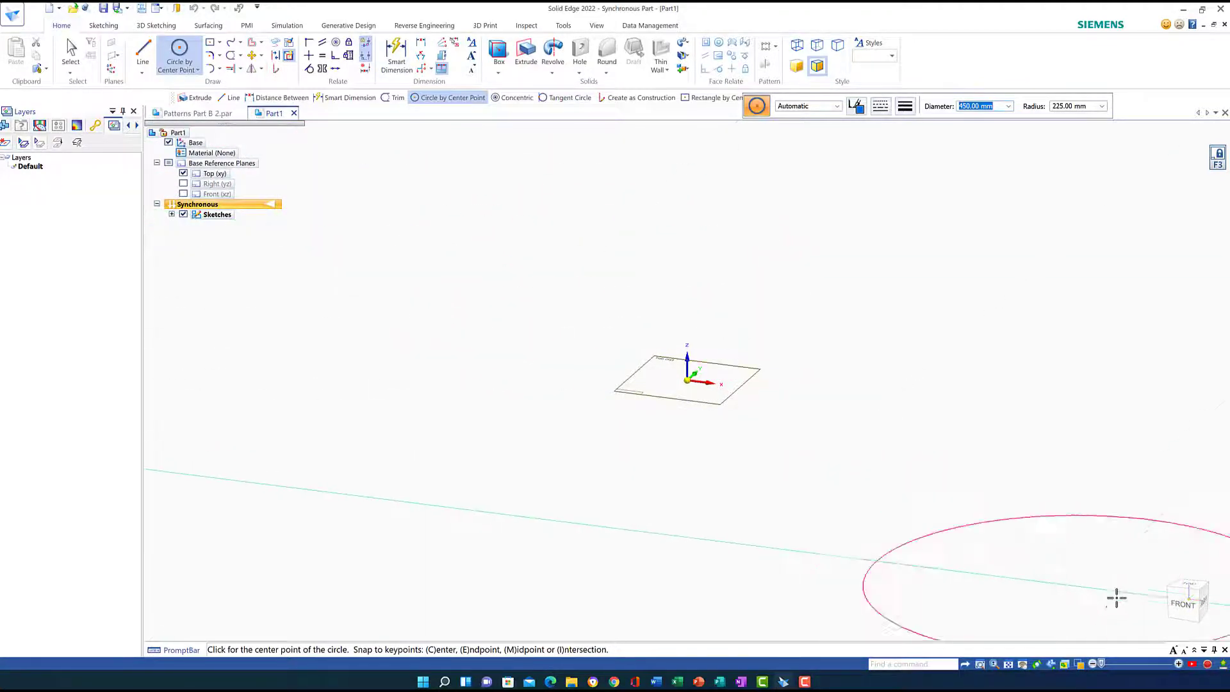
click(1185, 584)
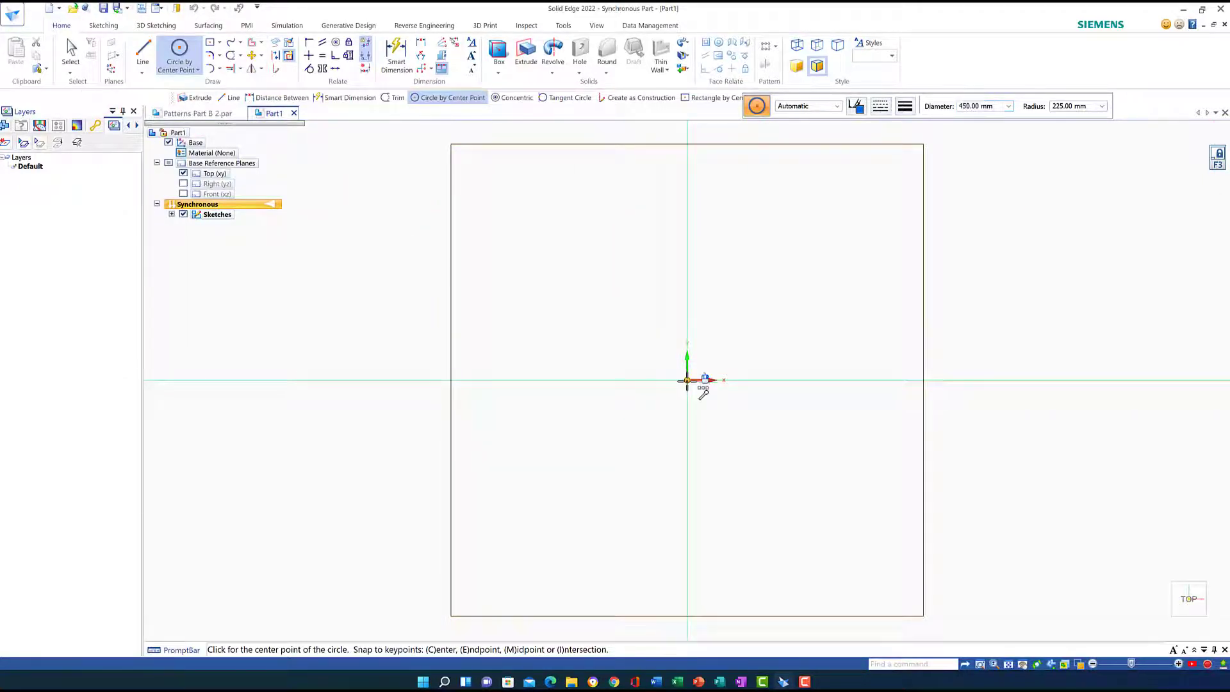
scroll(679, 387, down, 5)
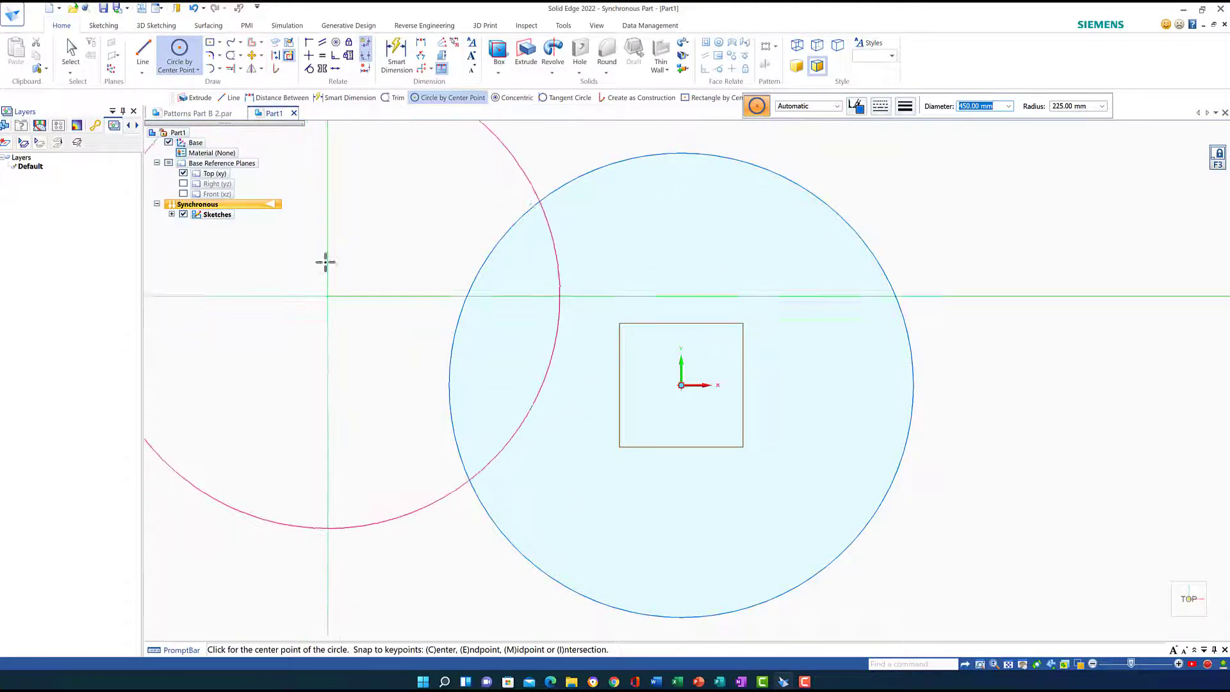
- Add a diameter dimension to the large circle, placed outside its upper edge
click(397, 56)
click(853, 227)
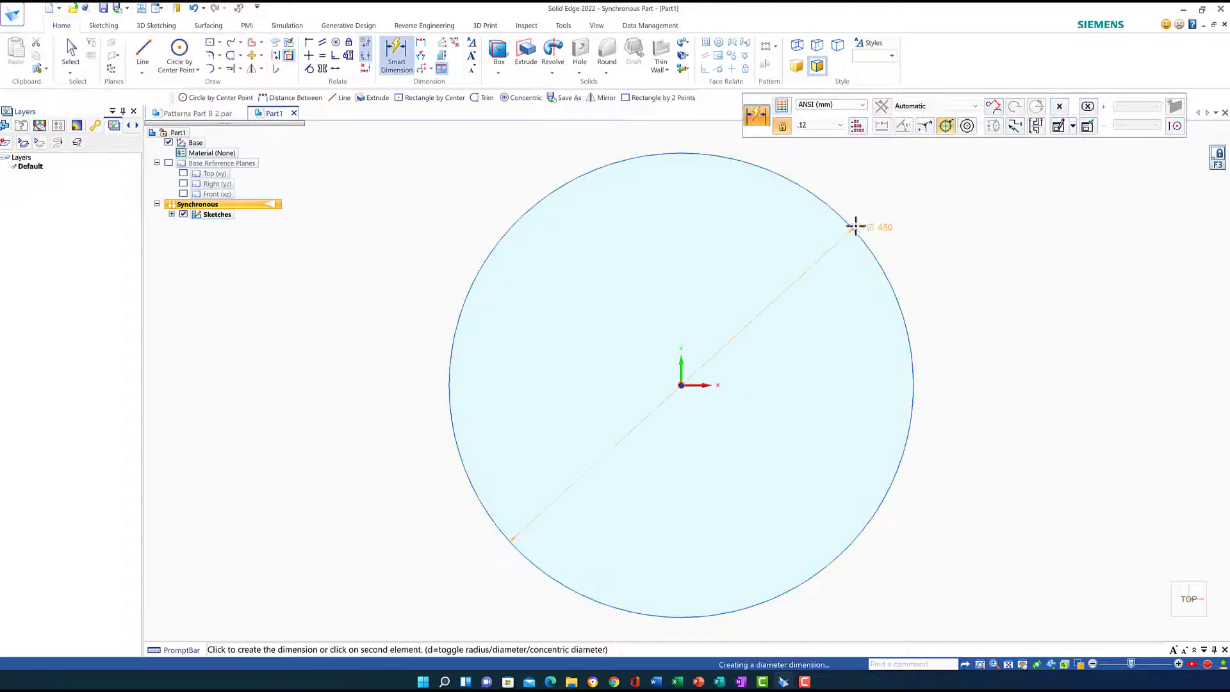
click(907, 187)
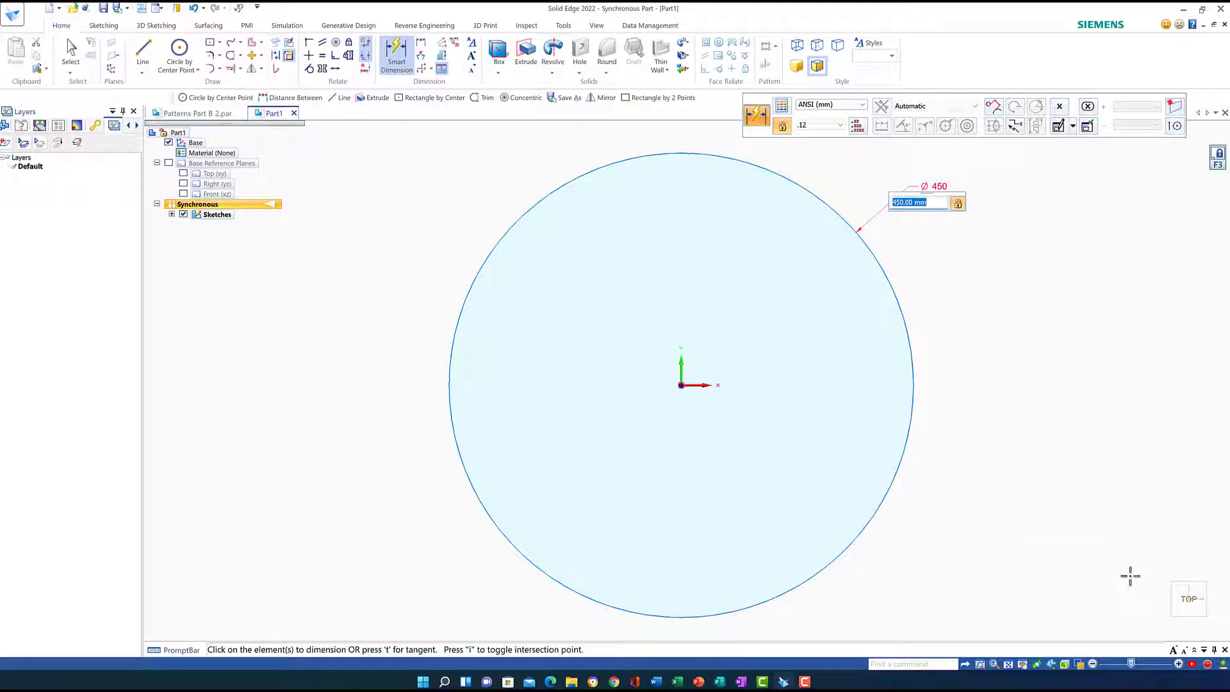
- Extrude the circular region 10 mm downward to form the base disc
click(1165, 626)
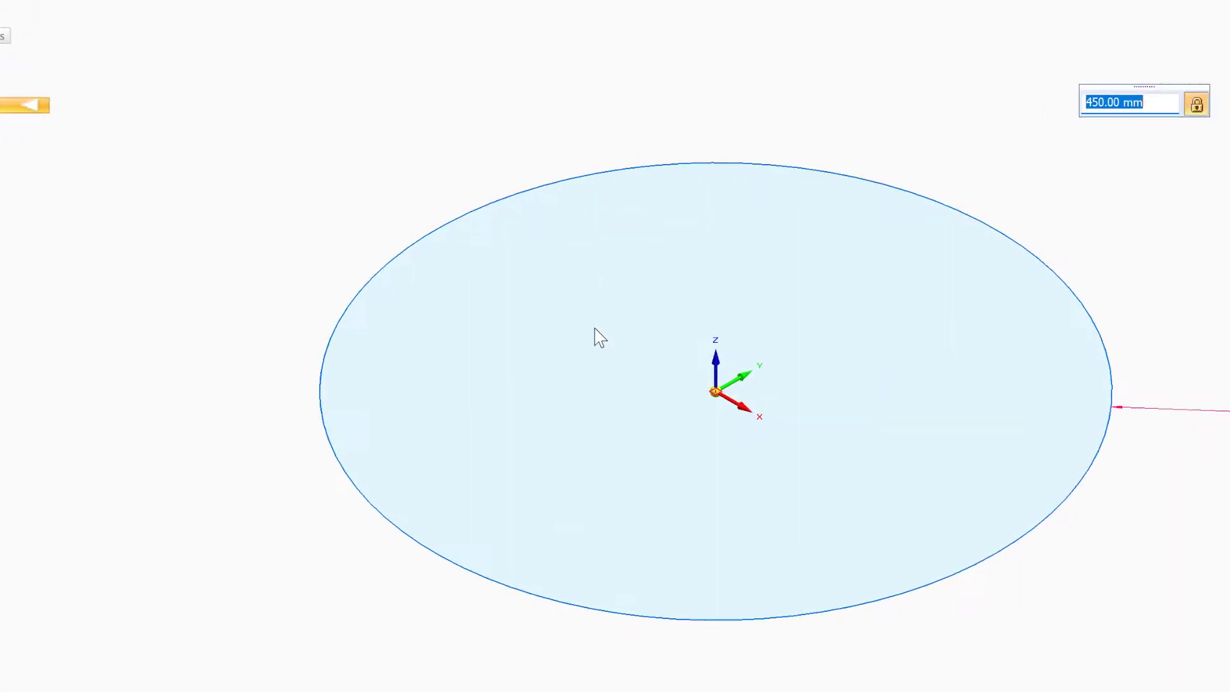
click(695, 169)
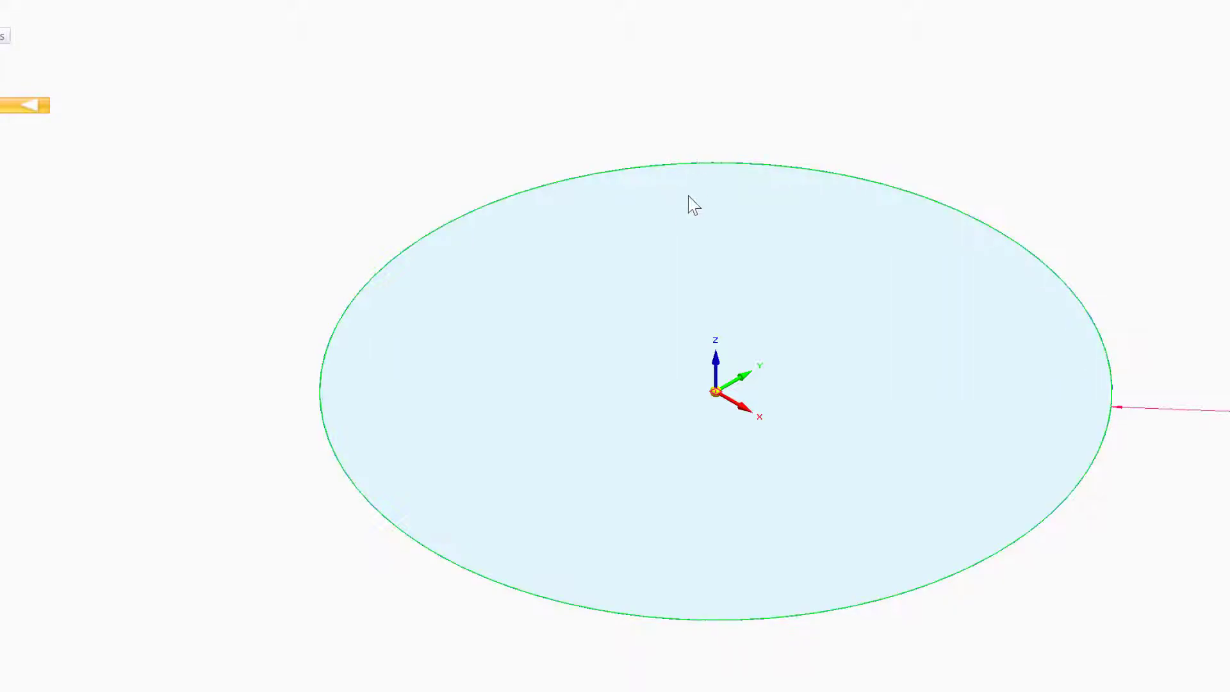
click(684, 228)
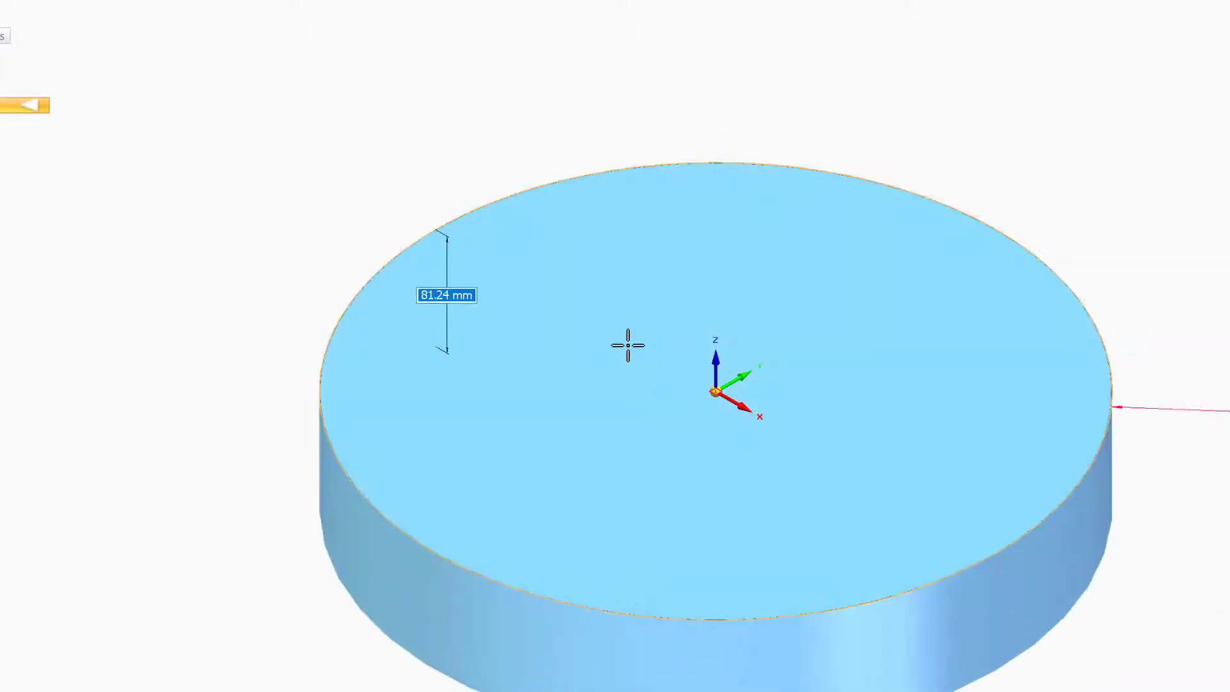
text(10)
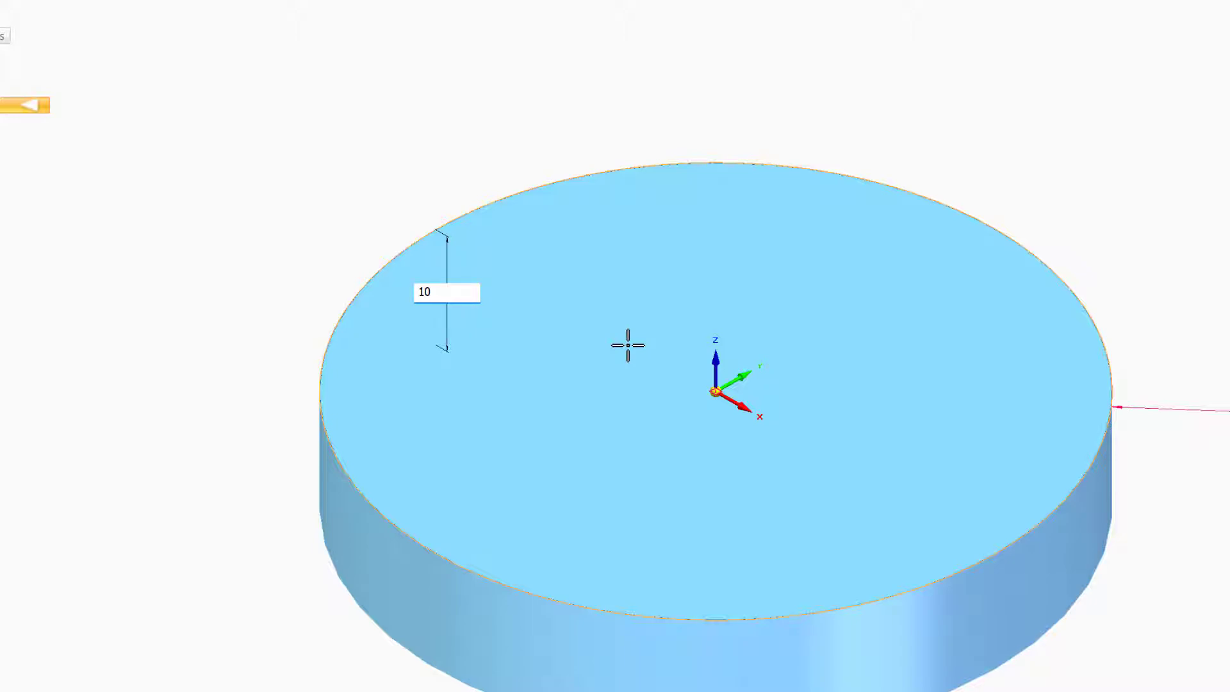
key(Return)
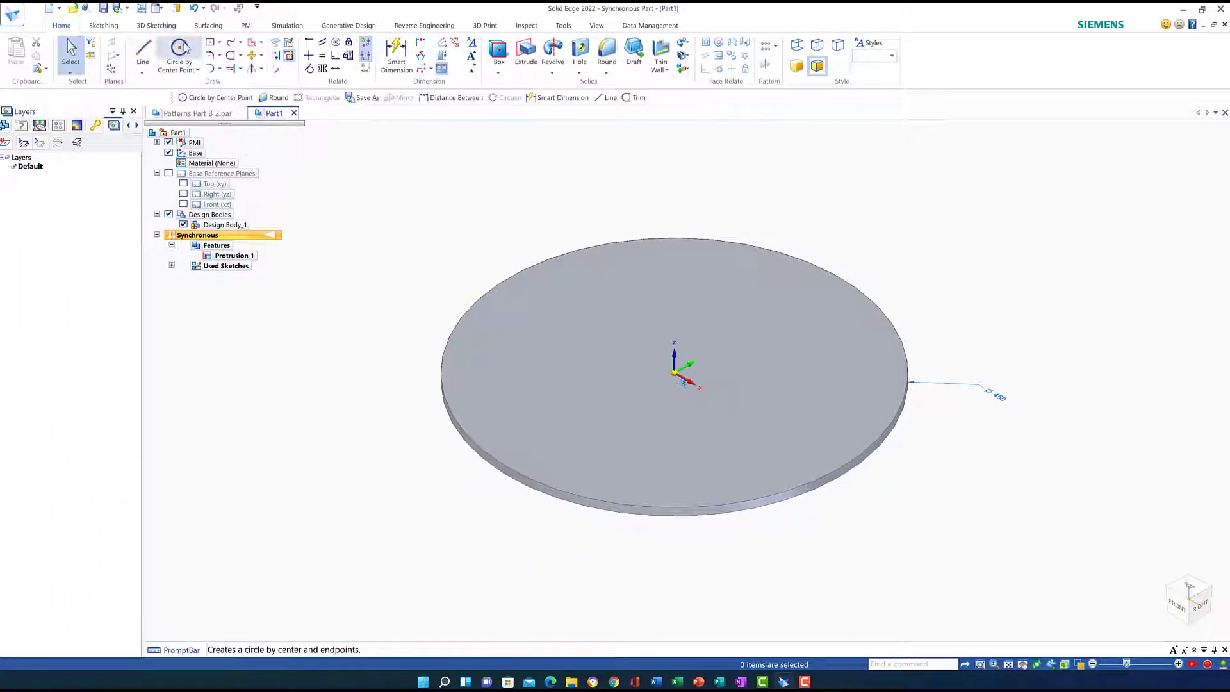
- Sketch a 15 mm diameter circle on the disc's top face, centred on the origin
click(181, 51)
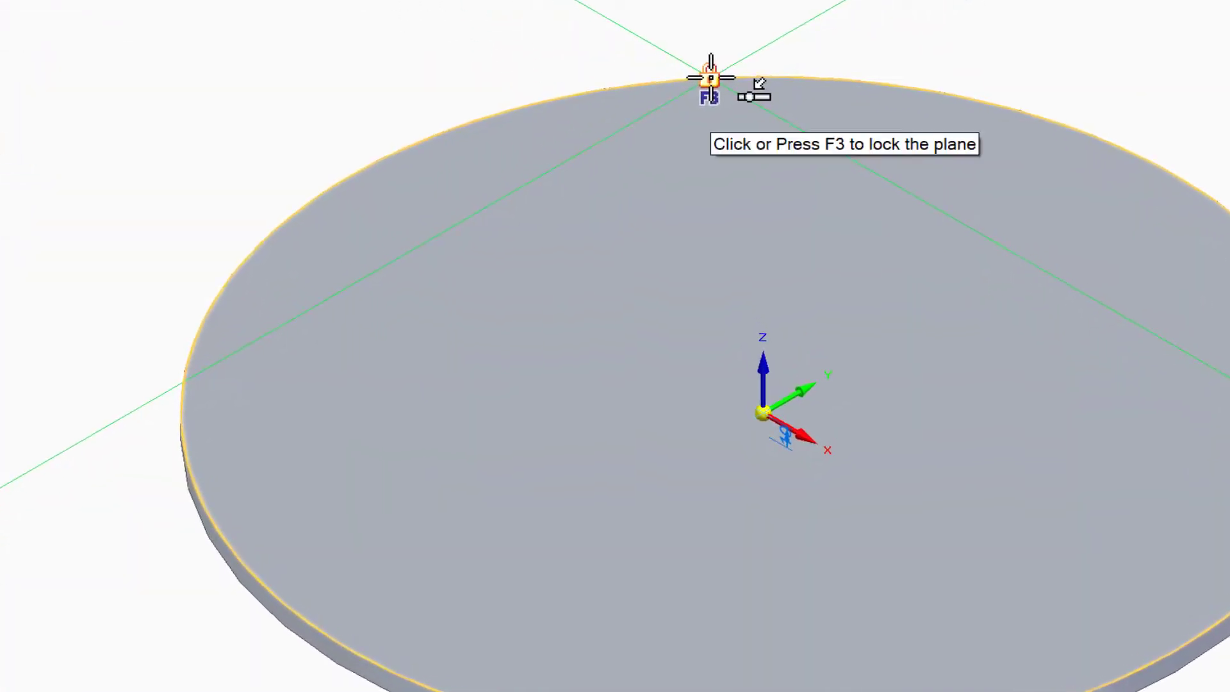
click(710, 78)
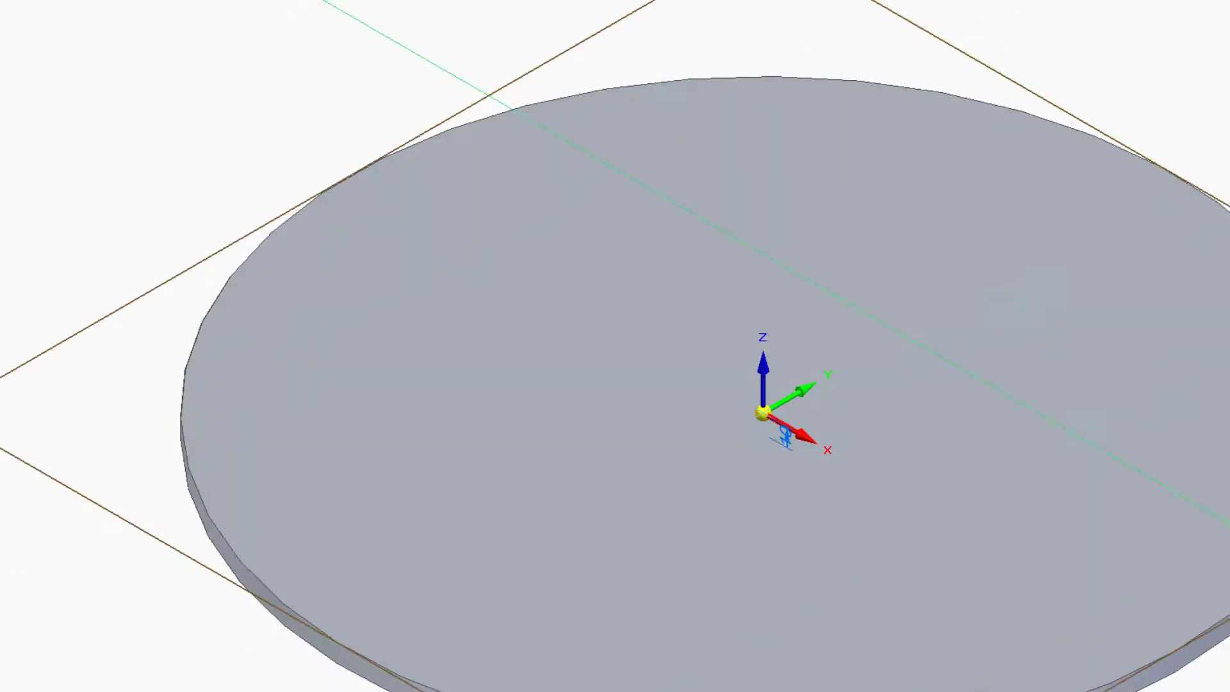
key(ctrl+h)
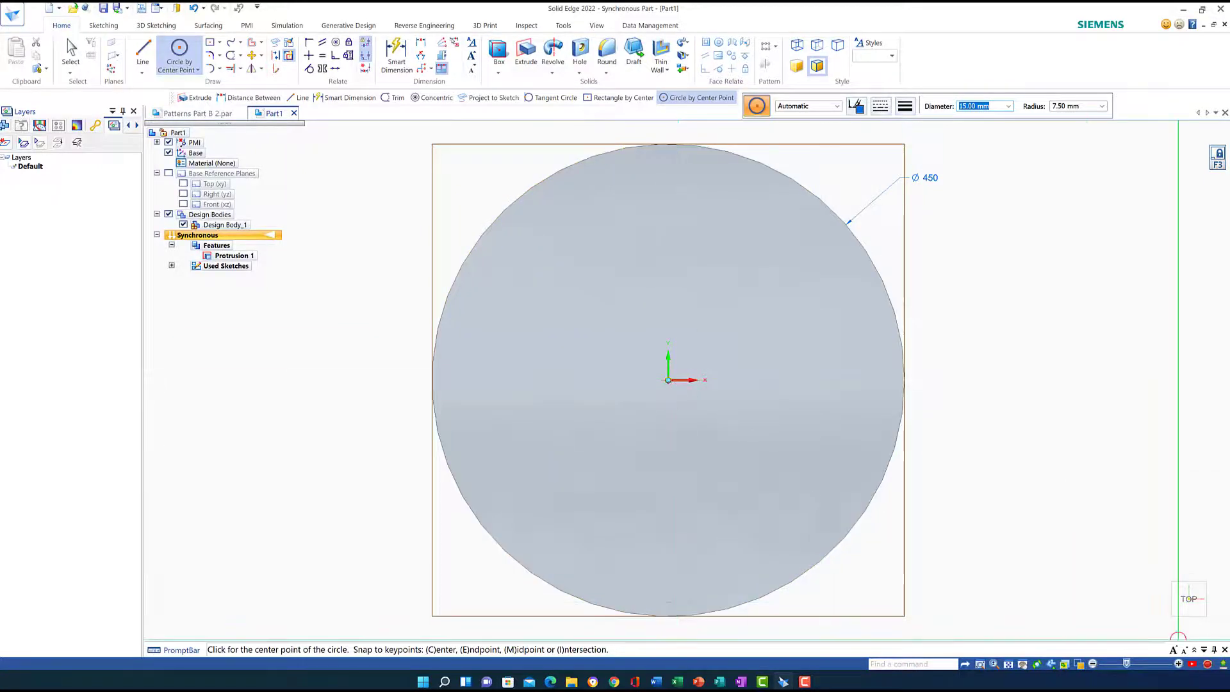
click(979, 664)
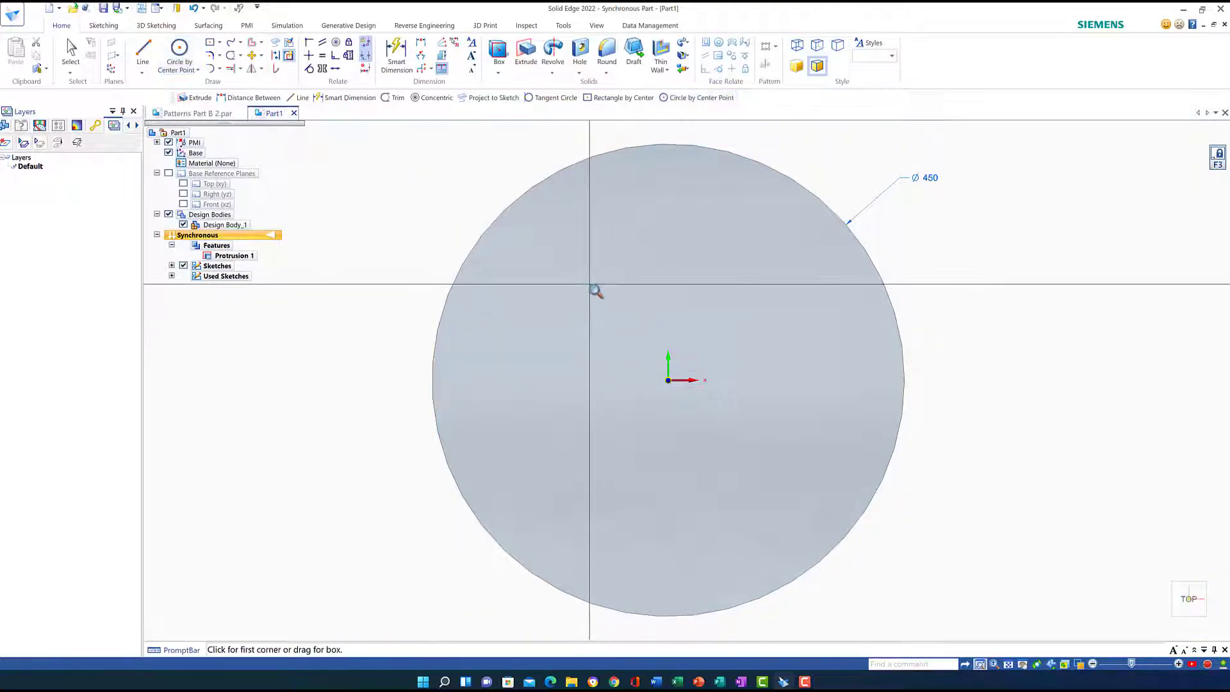
drag(579, 277, 748, 484)
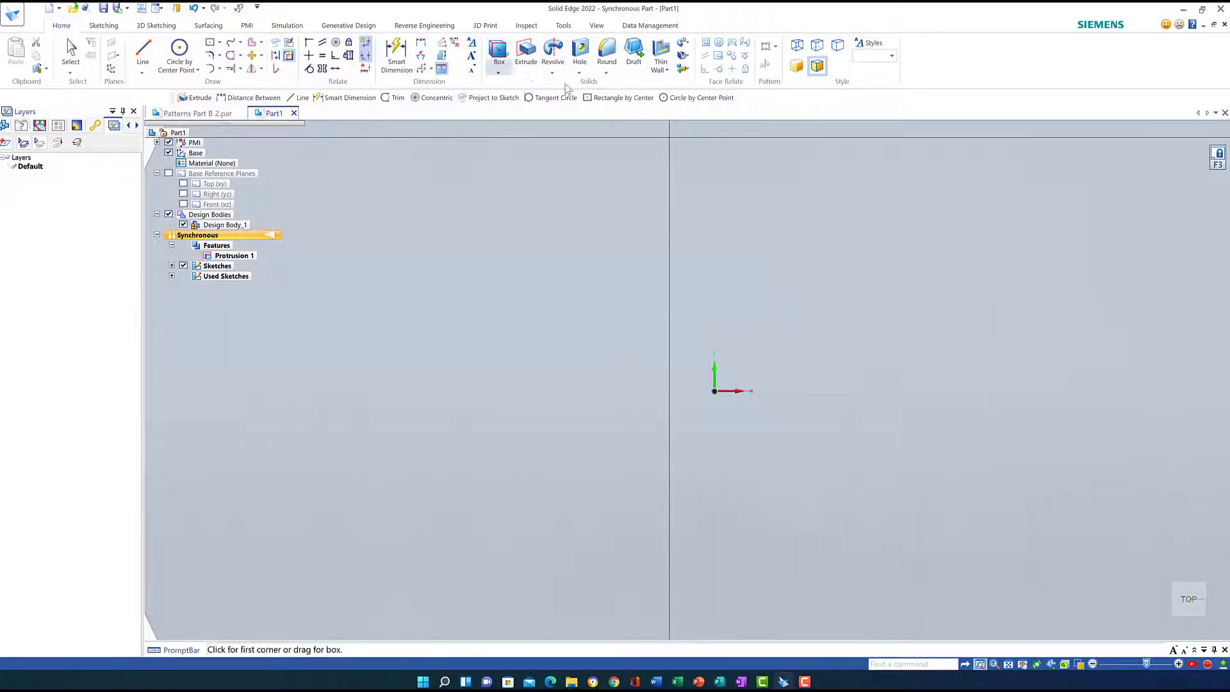
click(677, 97)
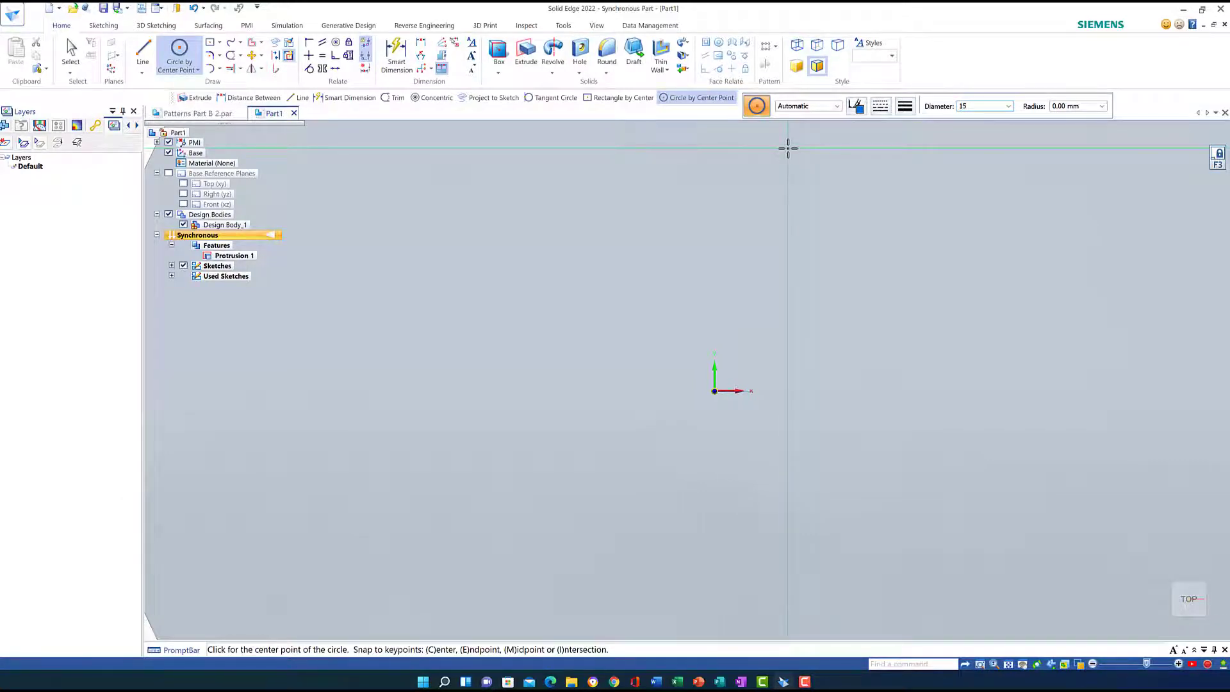
key(Return)
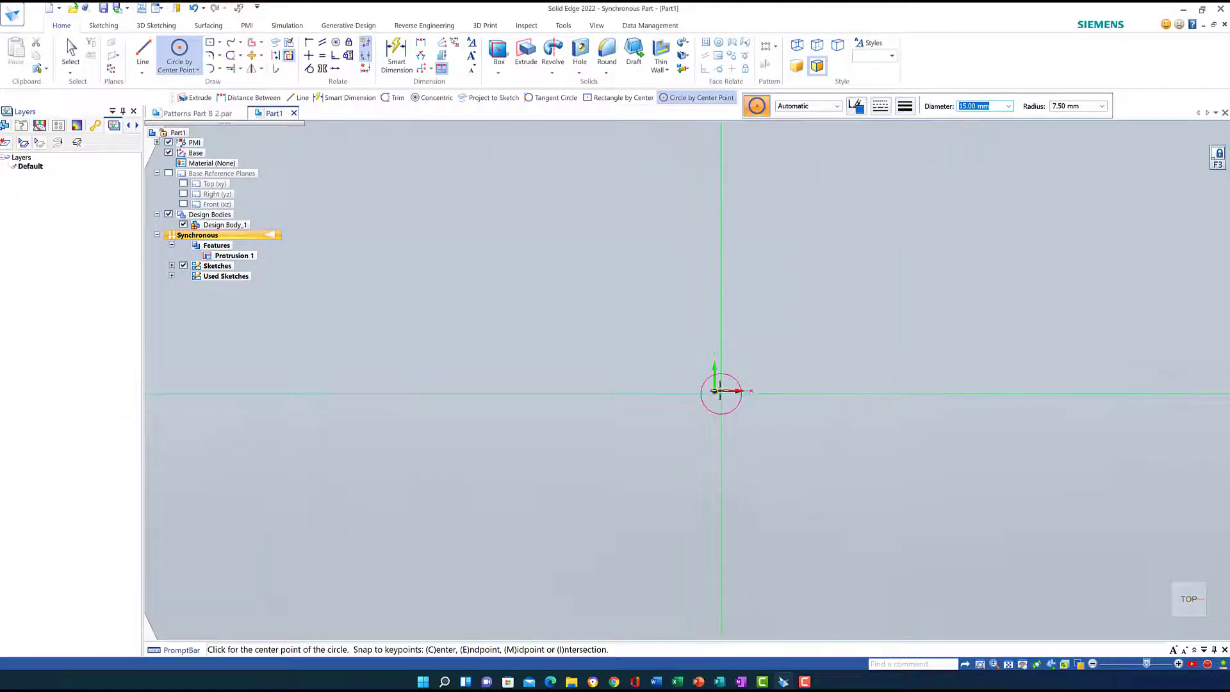
click(714, 391)
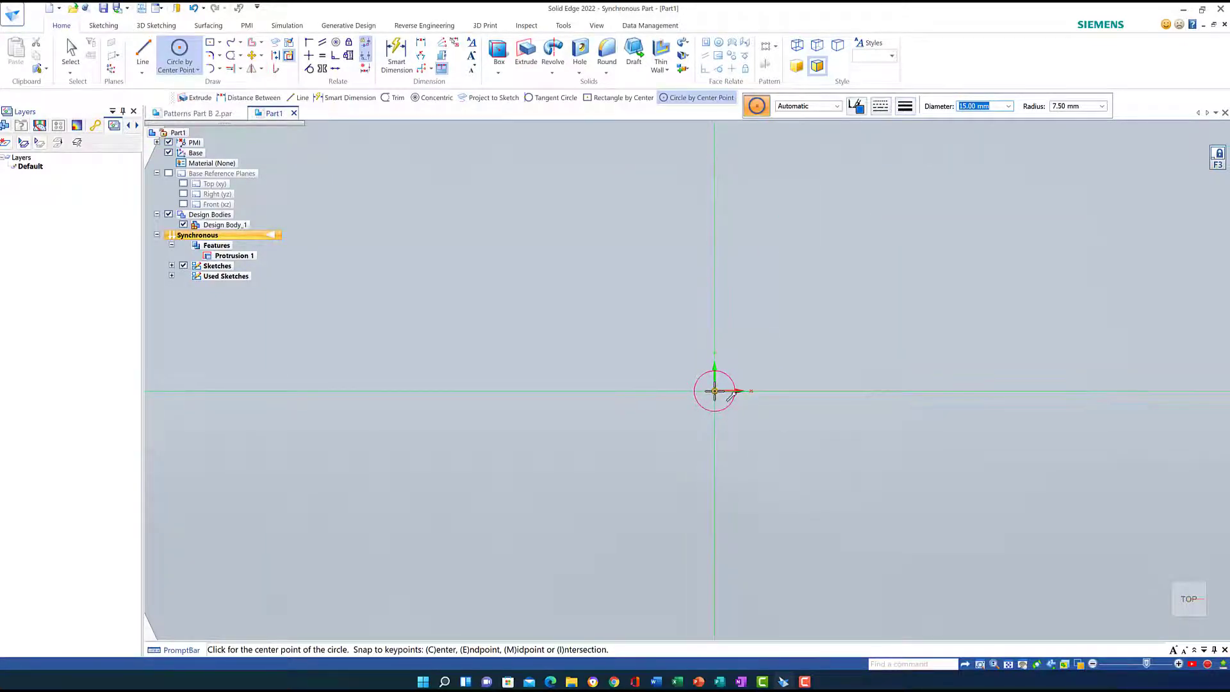
click(713, 390)
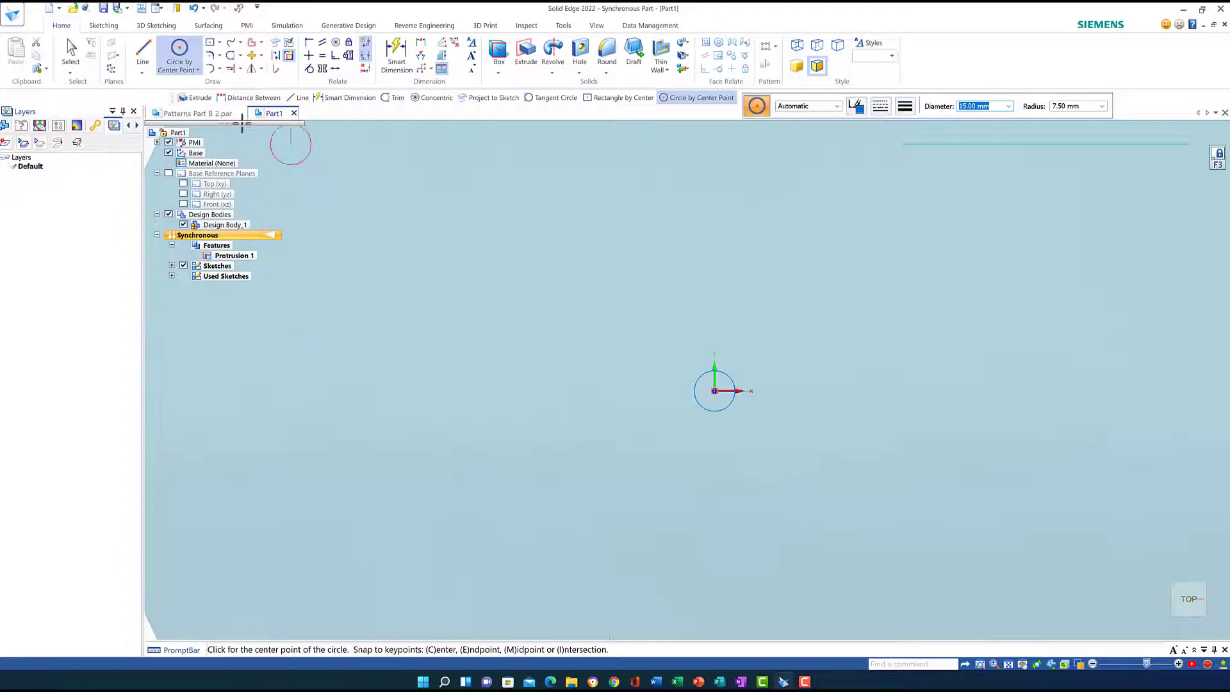
- Hide the base coordinate system and add a concentric 30 mm diameter circle around the small centre circle
click(168, 153)
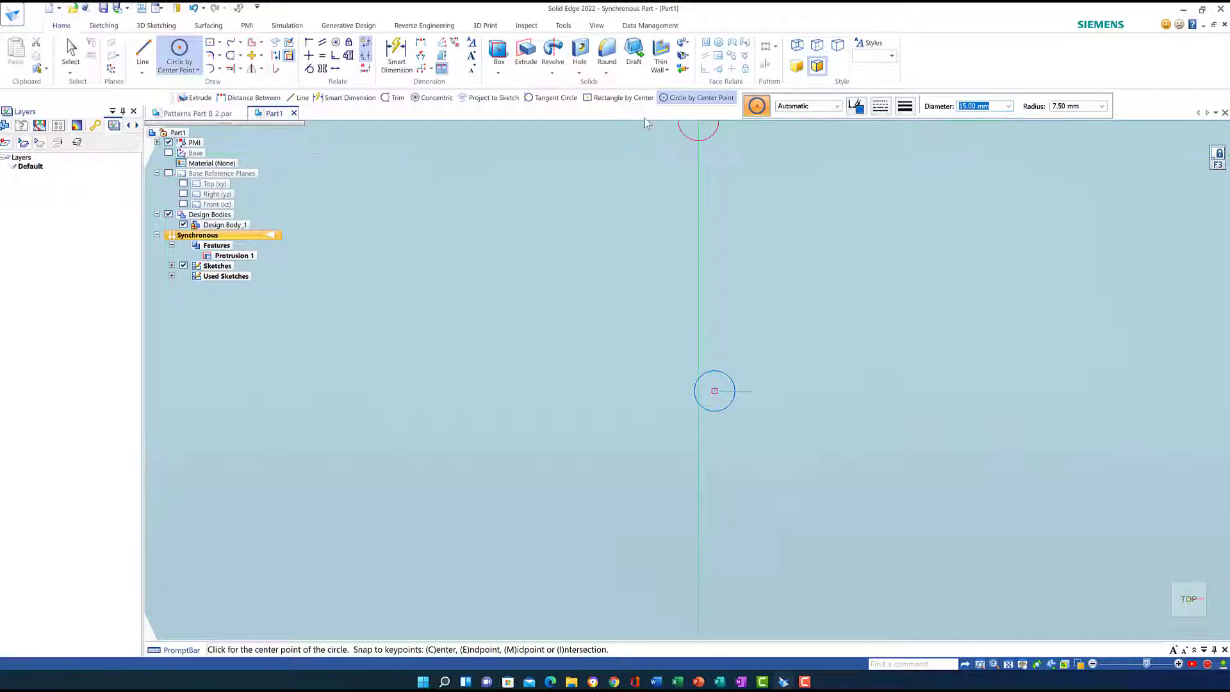
text(30)
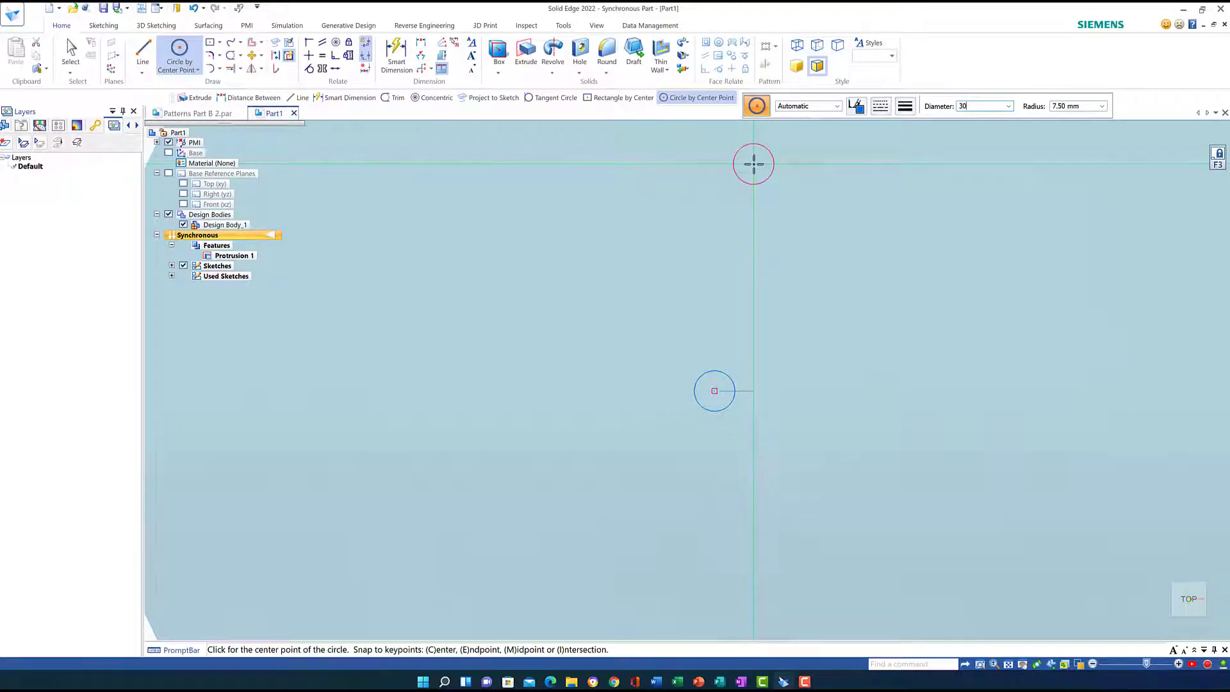
key(Return)
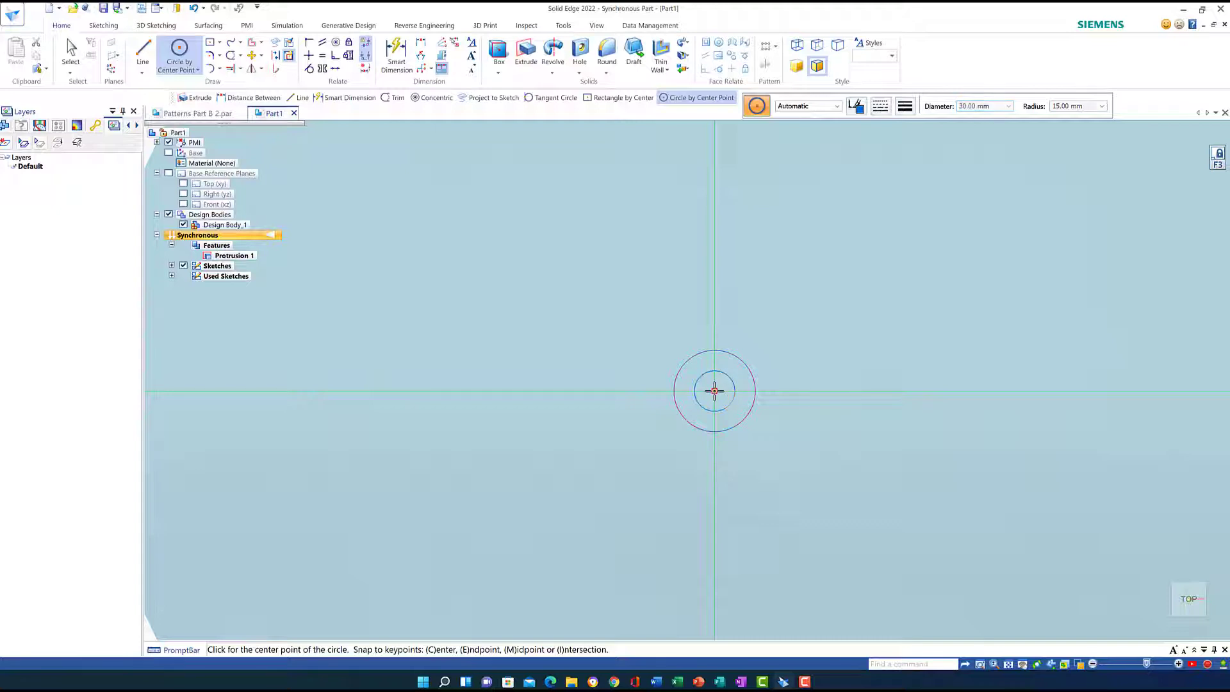
click(714, 390)
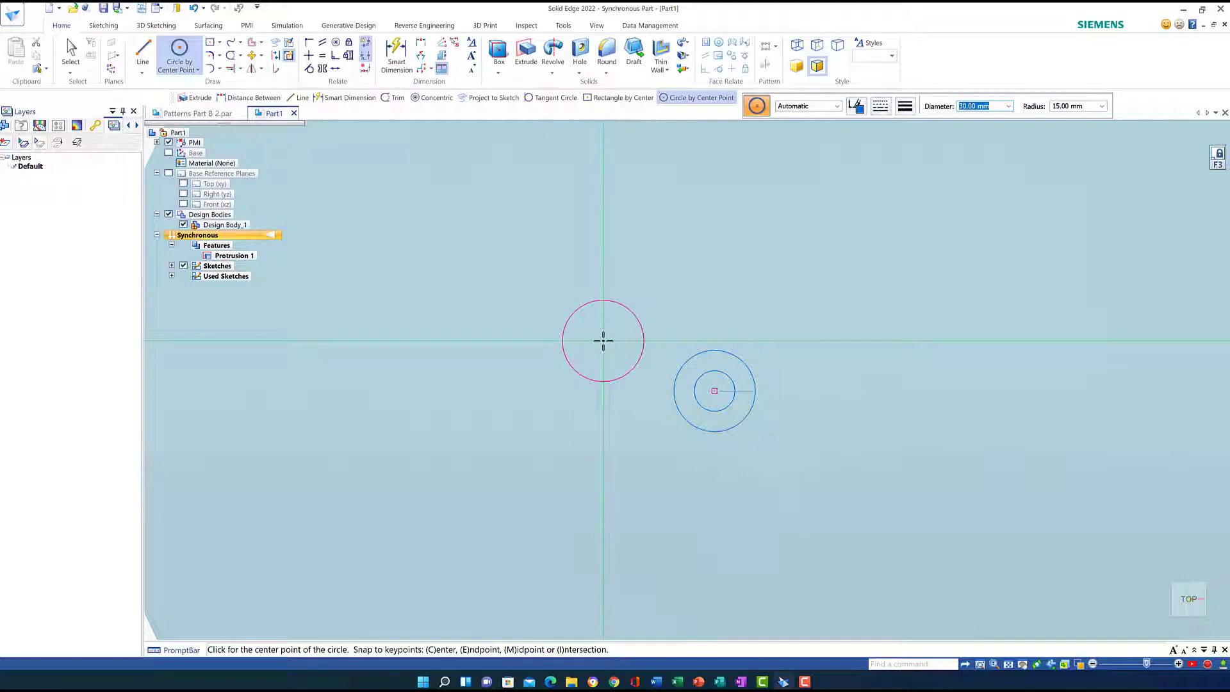
- Add a 55 mm diameter circle concentric with the two circles at the disc's centre
text(55)
key(Return)
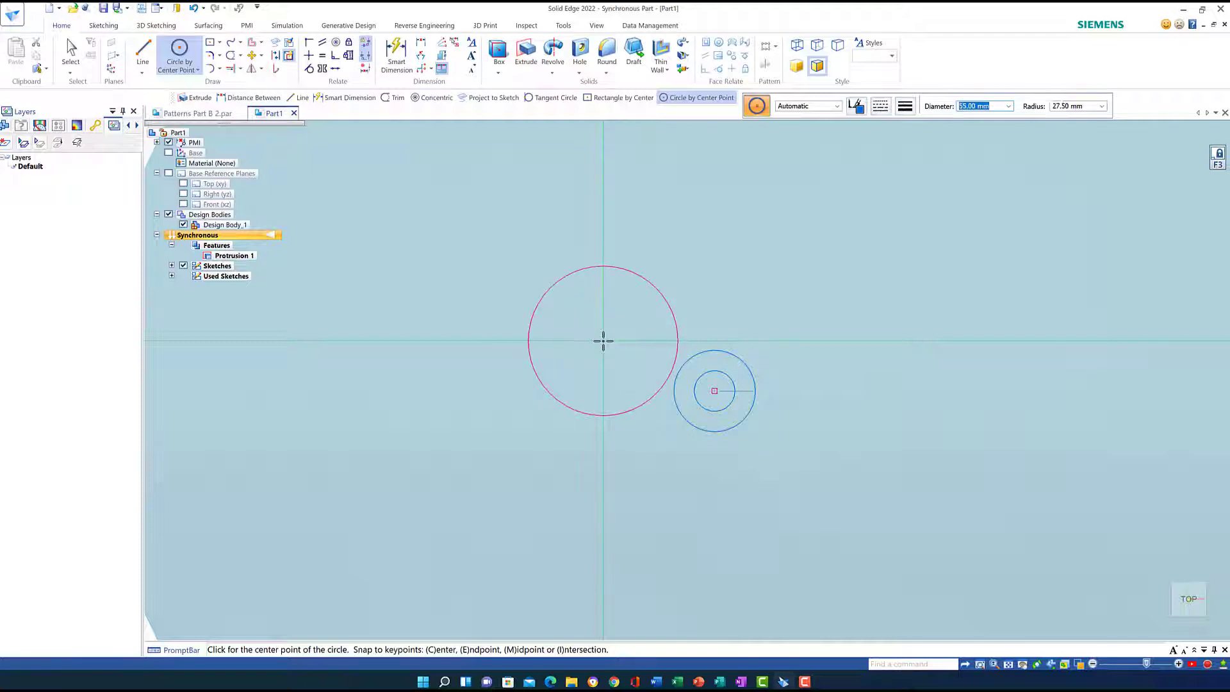
click(713, 390)
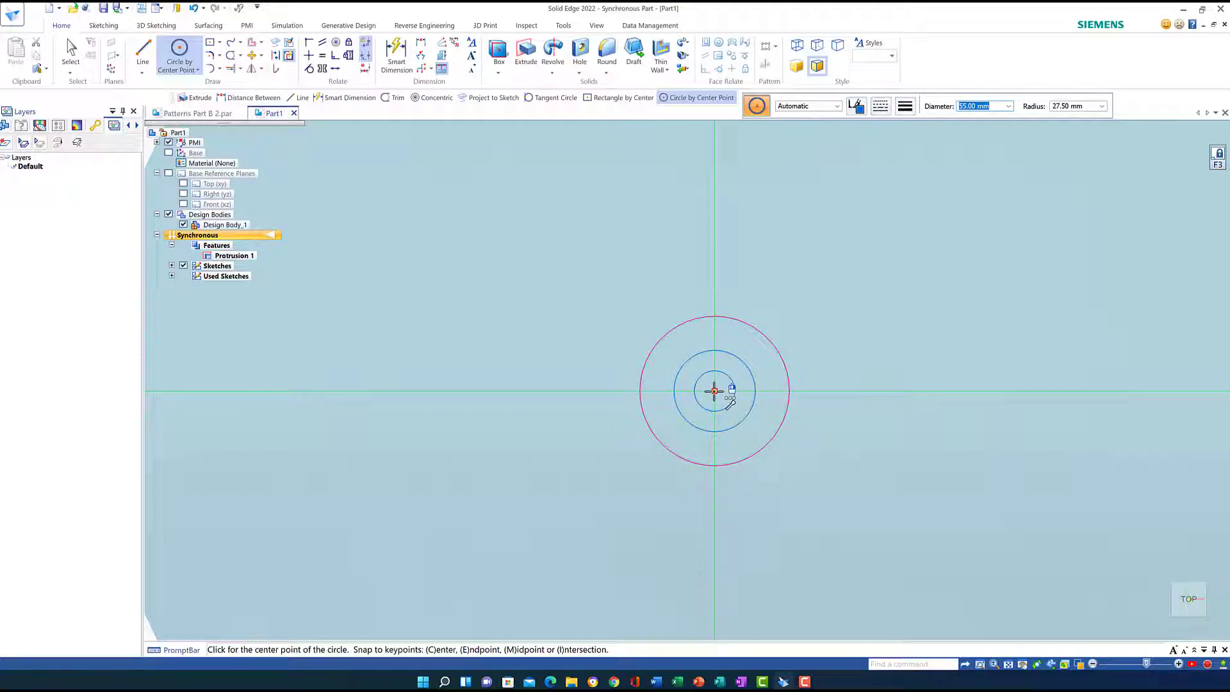
- Add 100 mm and 200 mm diameter circles concentric with the circles at the disc's centre
text(100)
key(Return)
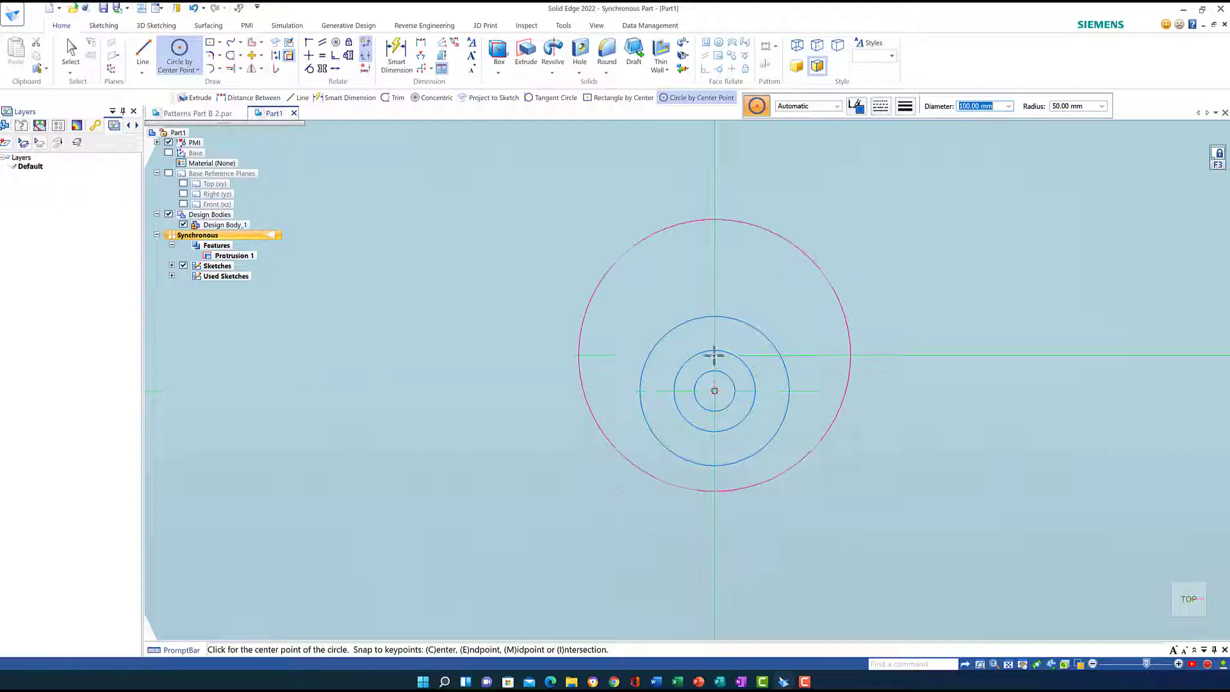
click(712, 390)
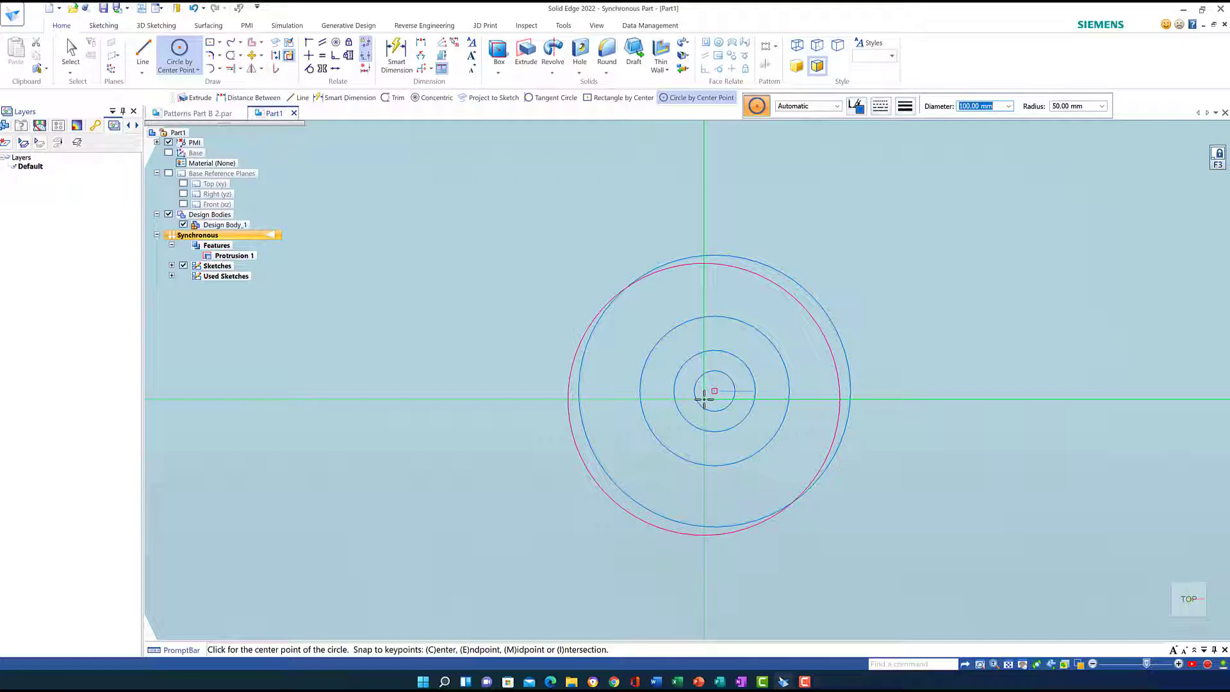
text(200)
key(Return)
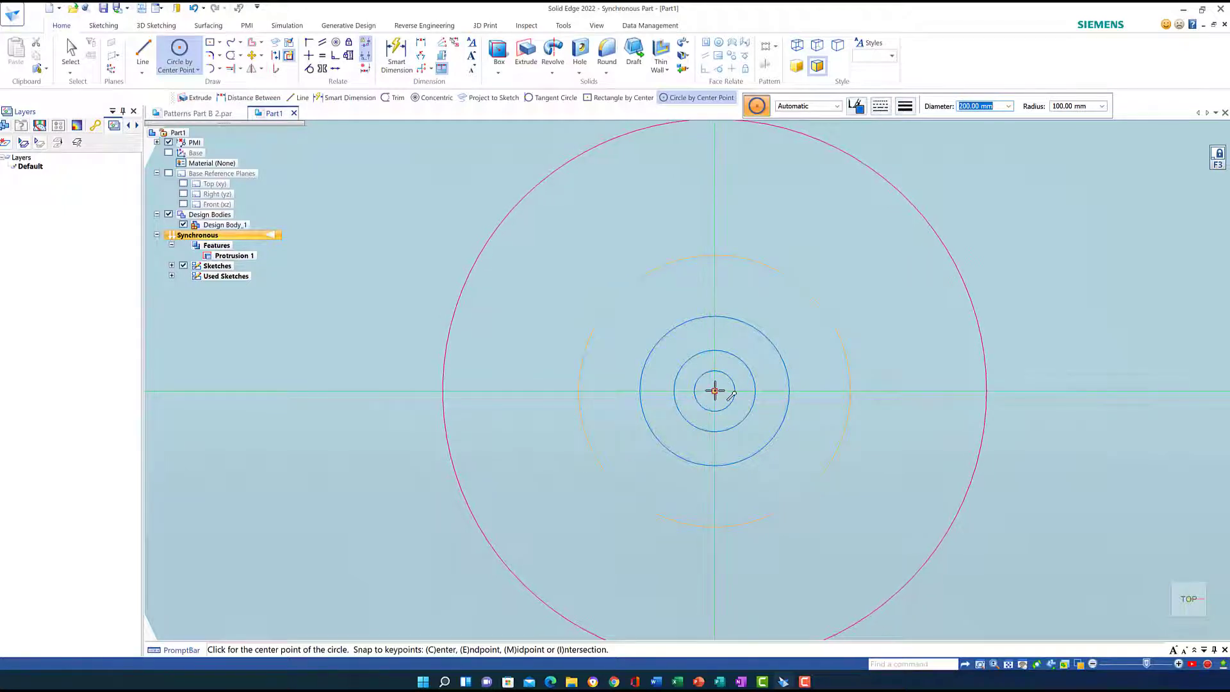
click(714, 391)
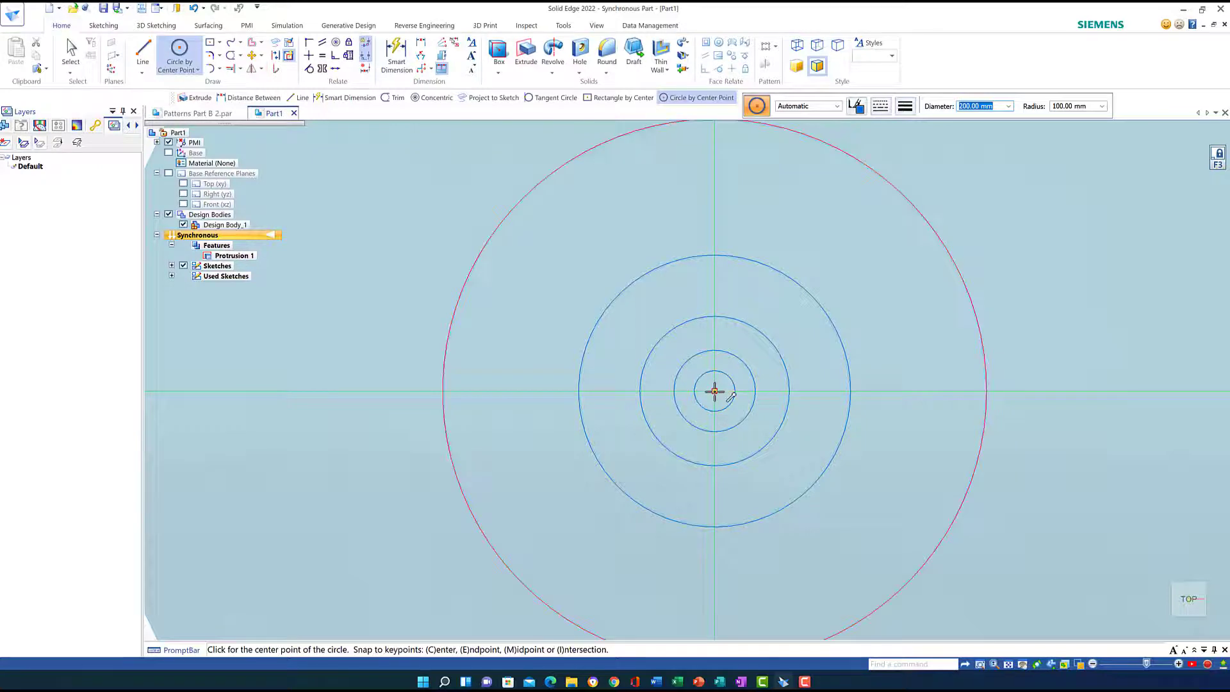
- Add 230 mm and 344 mm diameter circles centred on the same disc centre point
text(230)
key(Return)
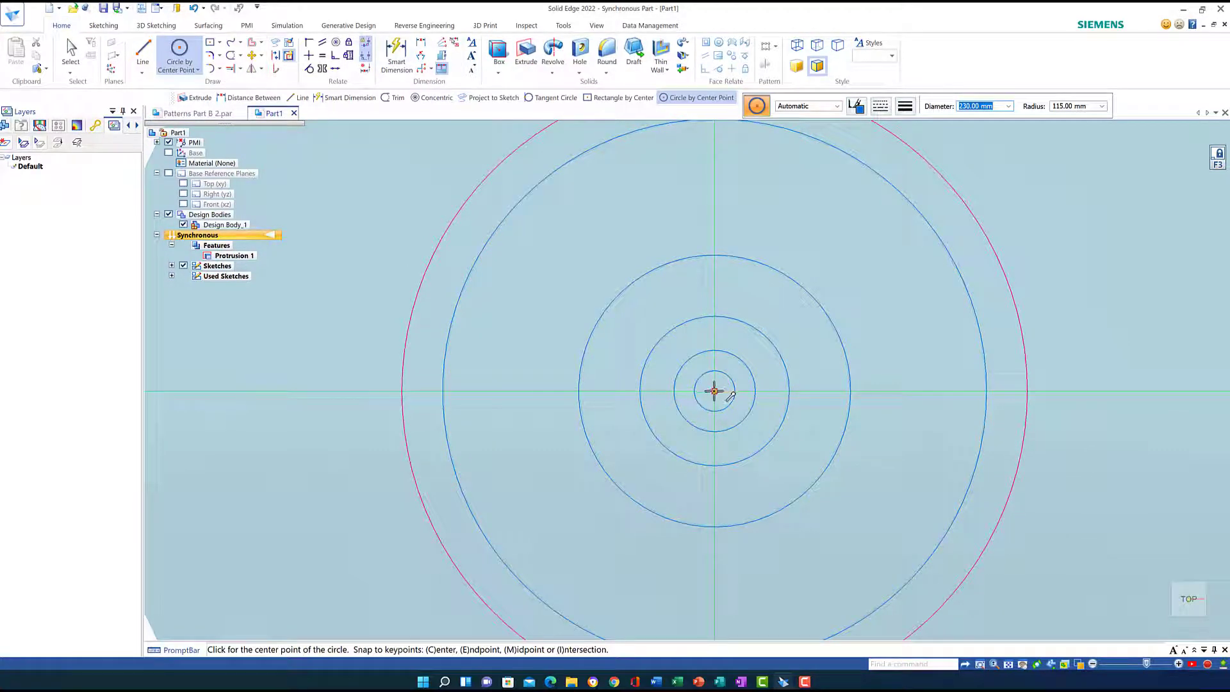
click(715, 391)
text(344)
key(Return)
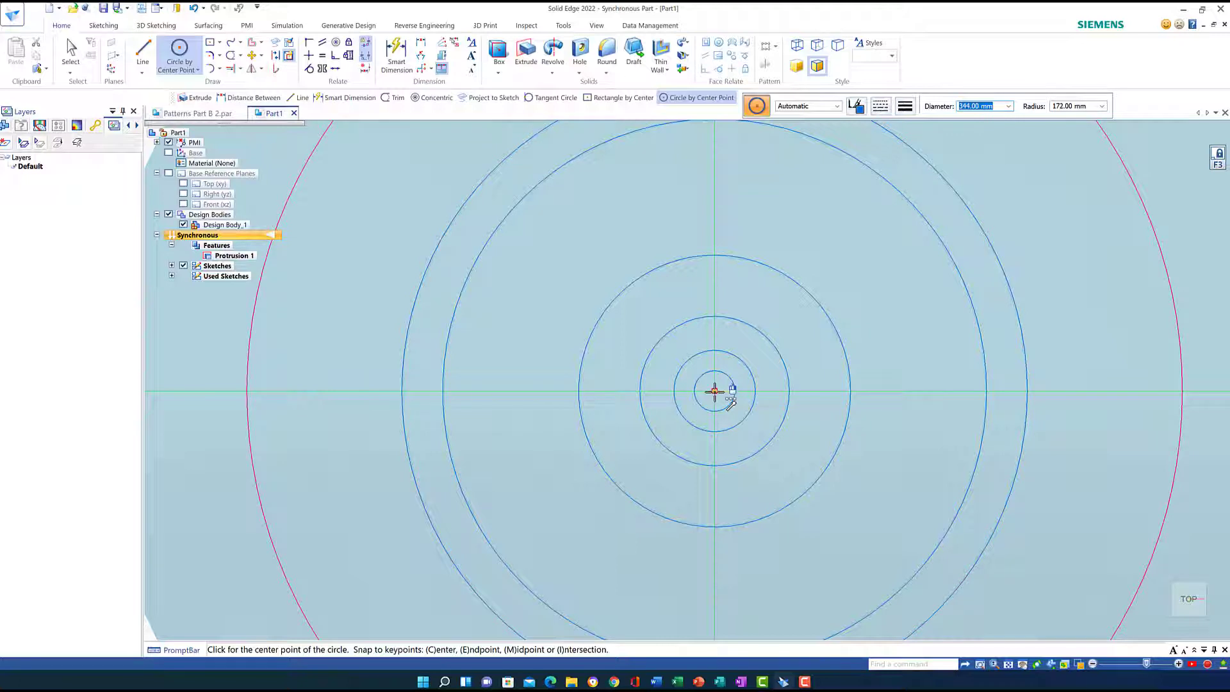
click(715, 391)
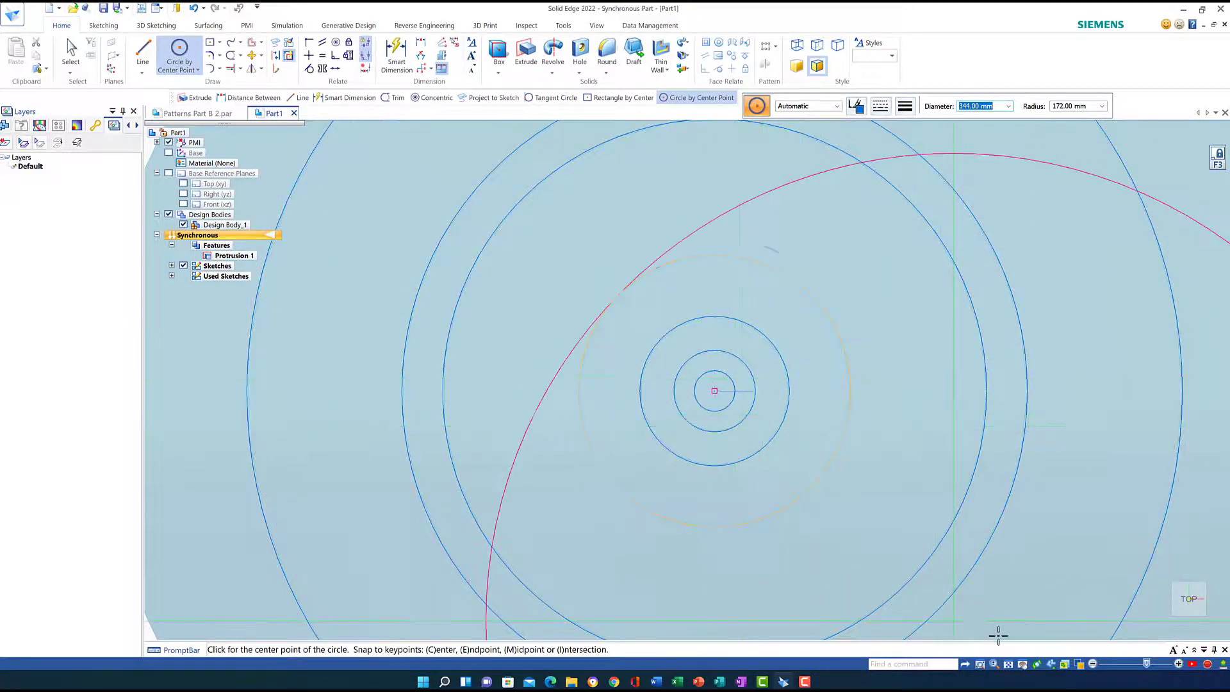
- Extrude the innermost 15 mm circle 4 mm upward from the disc's top face
click(980, 664)
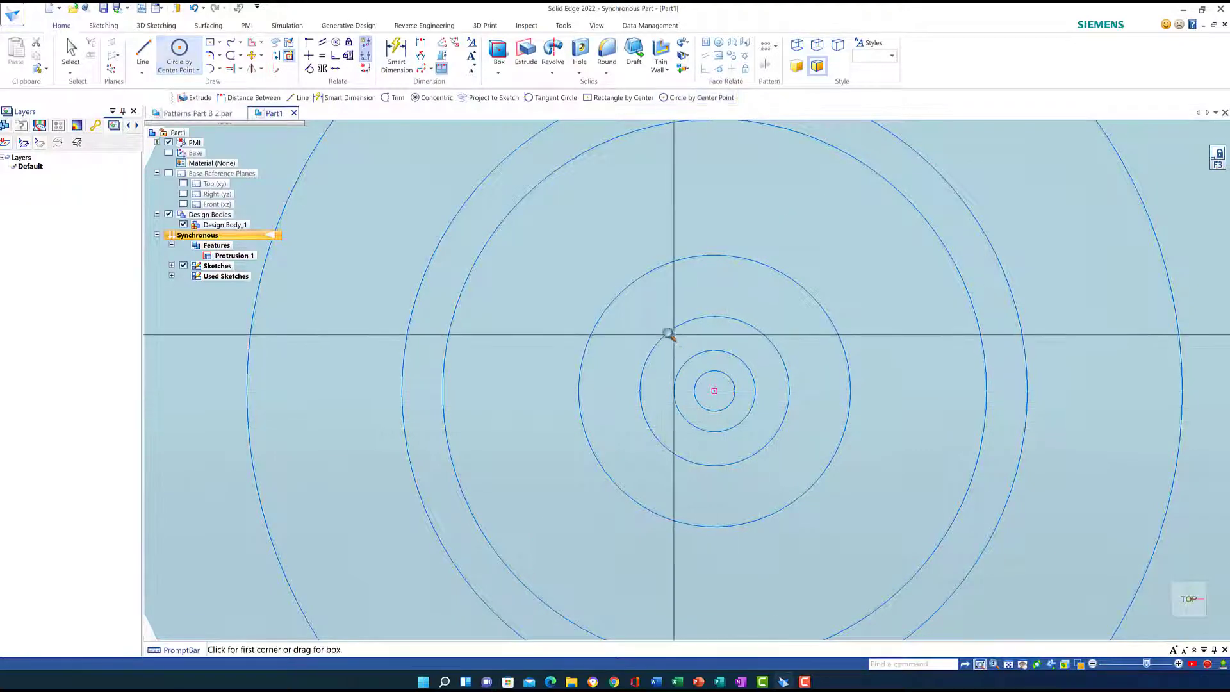
drag(658, 319, 766, 493)
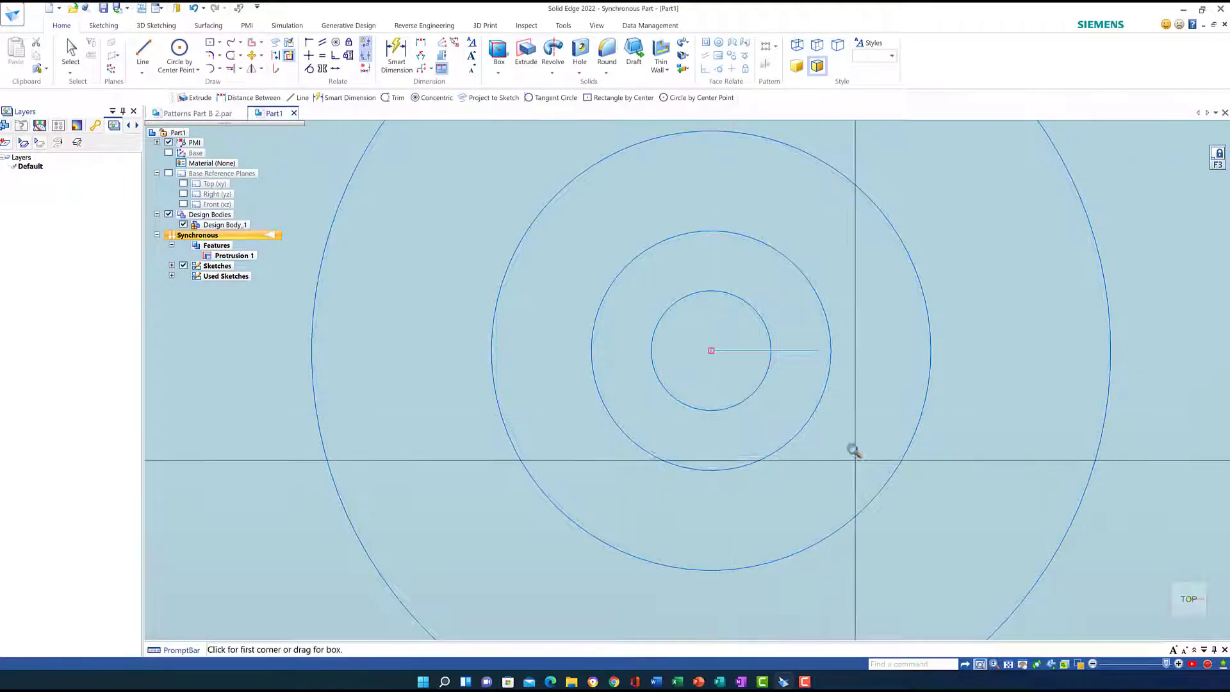
middle_drag(867, 448, 868, 406)
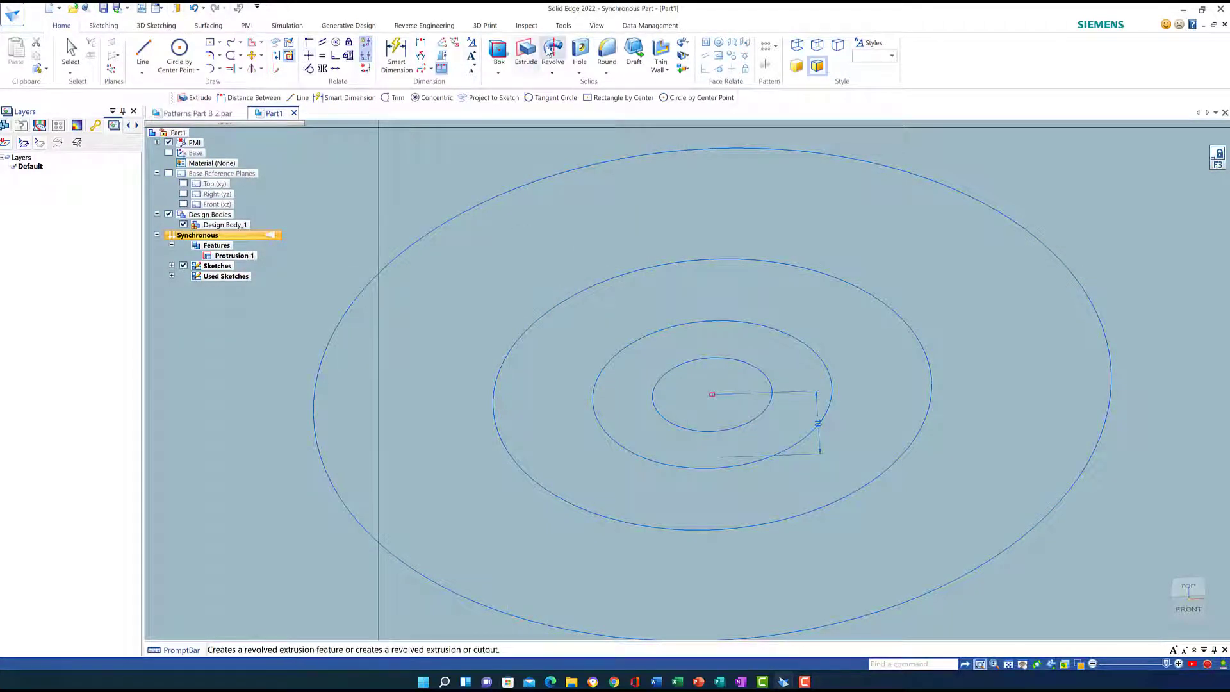
click(525, 52)
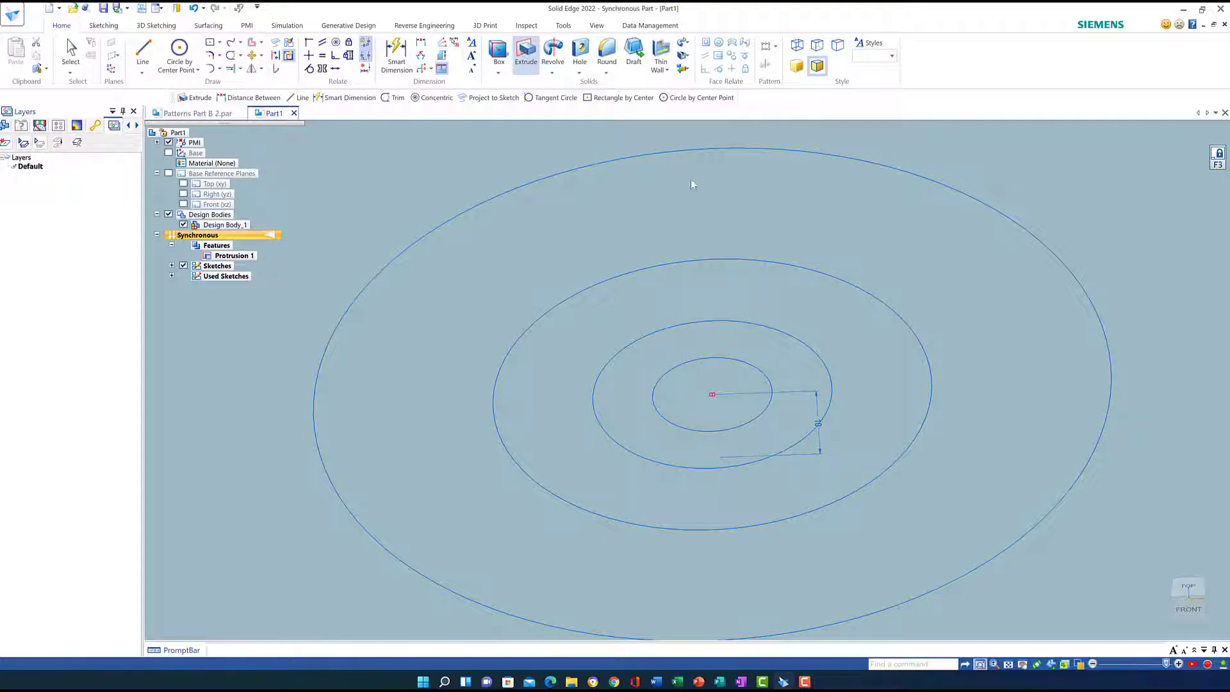
click(716, 434)
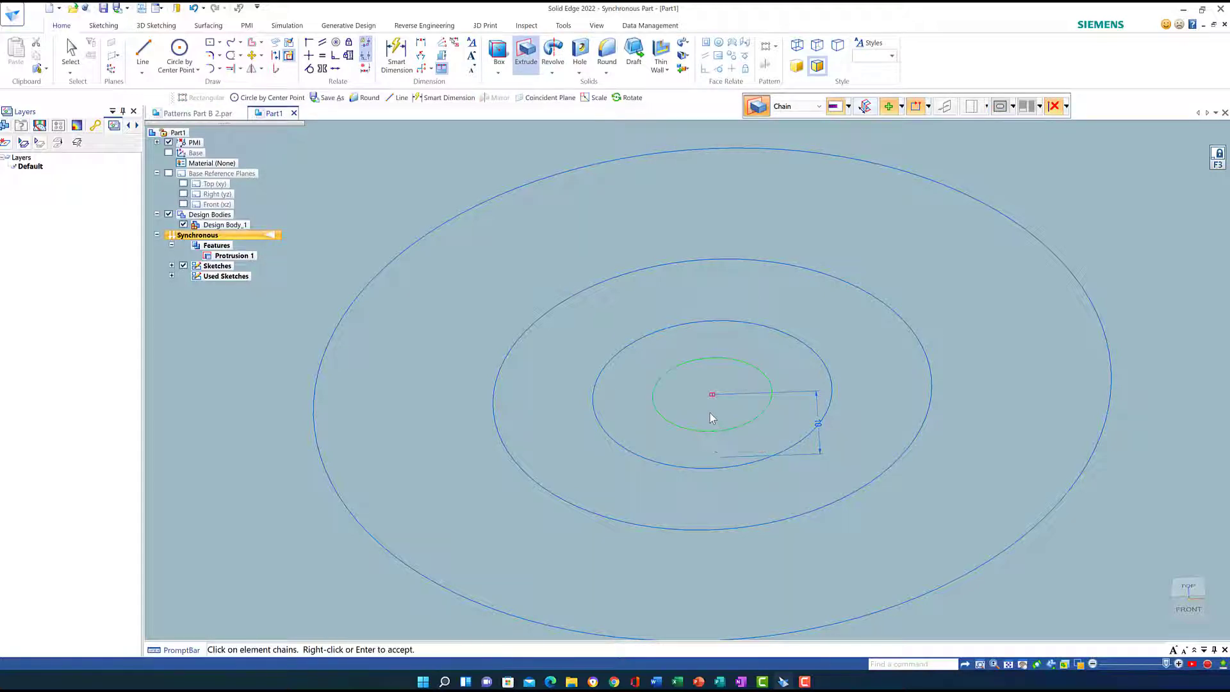
right_click(708, 410)
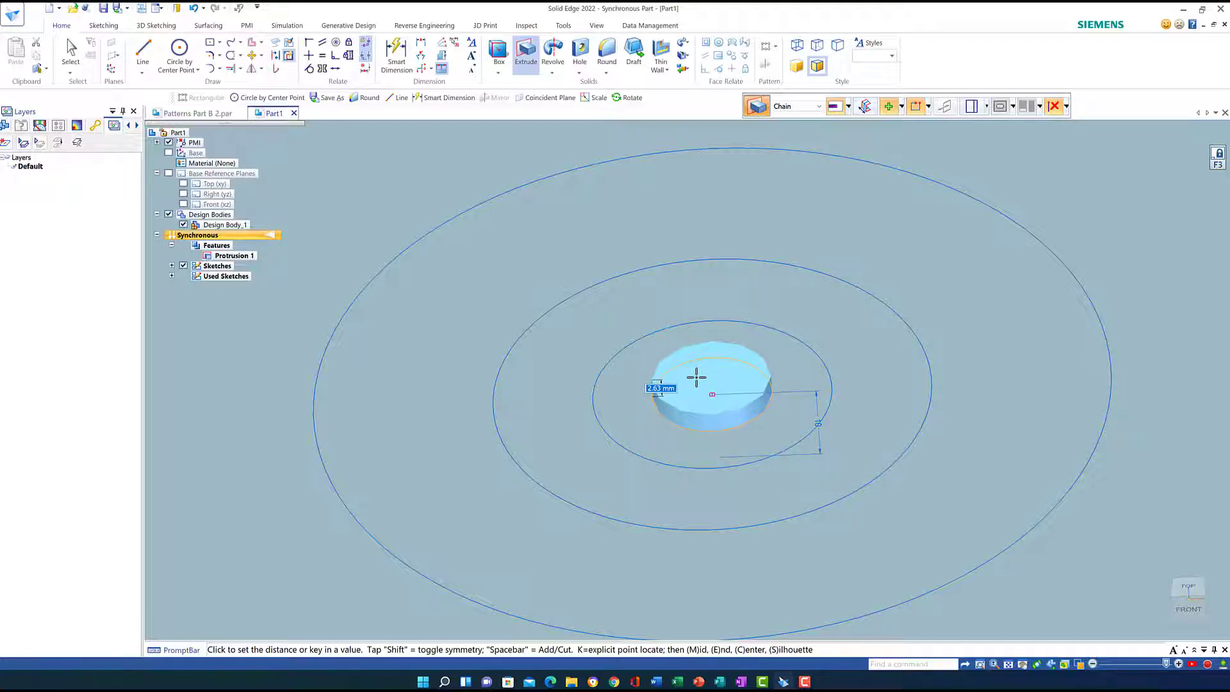
text(4)
key(Return)
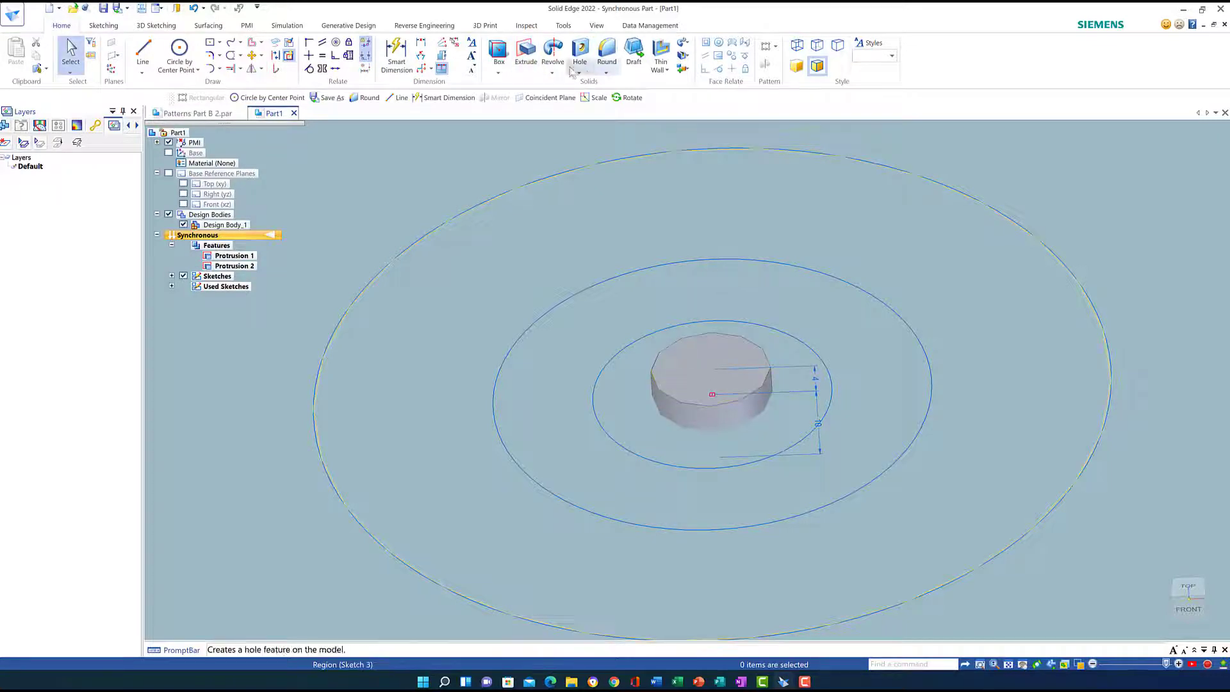
- Round the top edge of the small central boss with a 2 mm radius
click(607, 50)
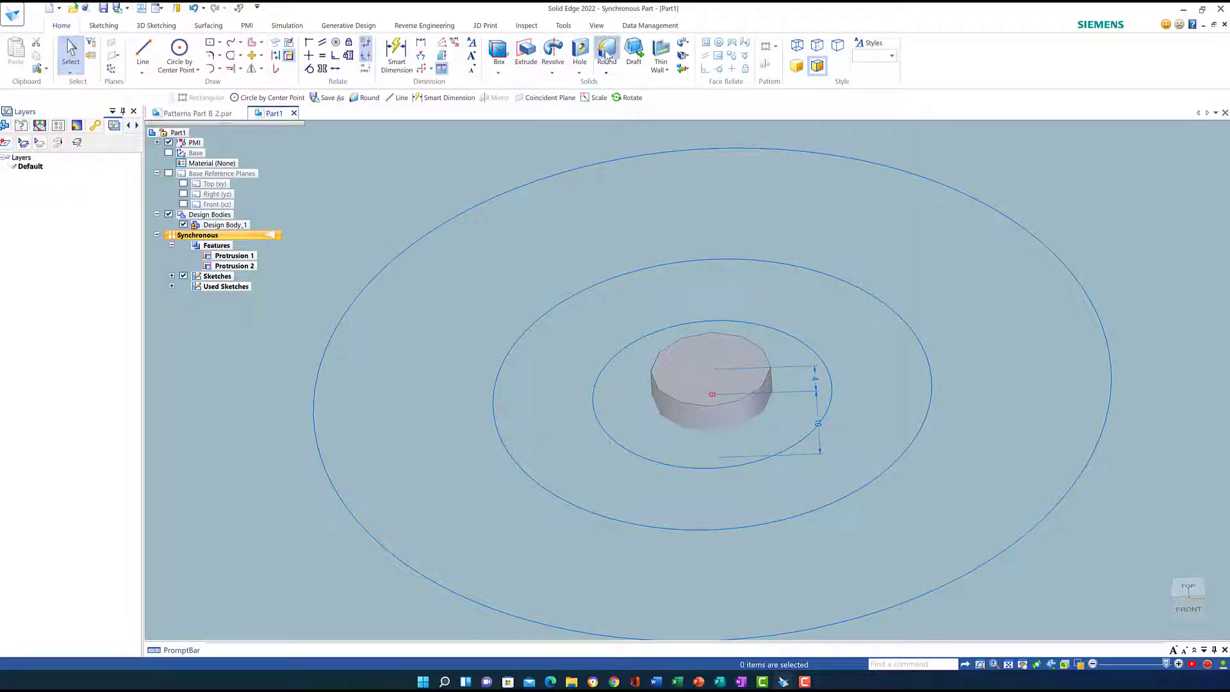
click(763, 356)
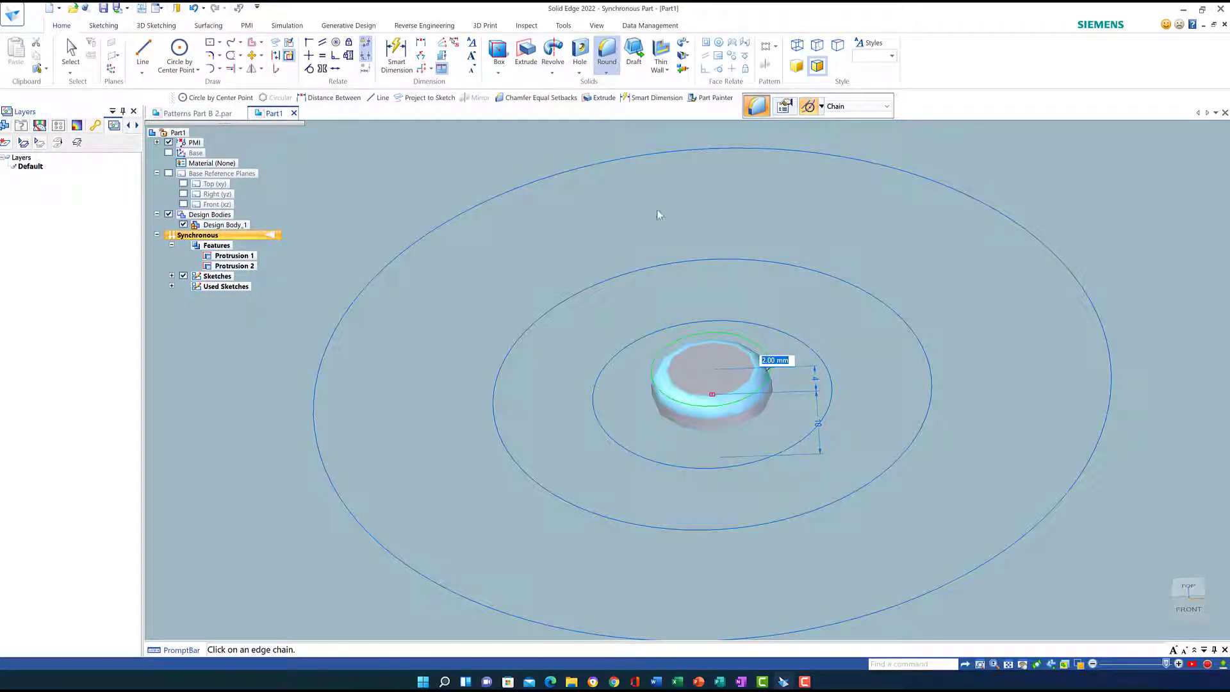
key(Return)
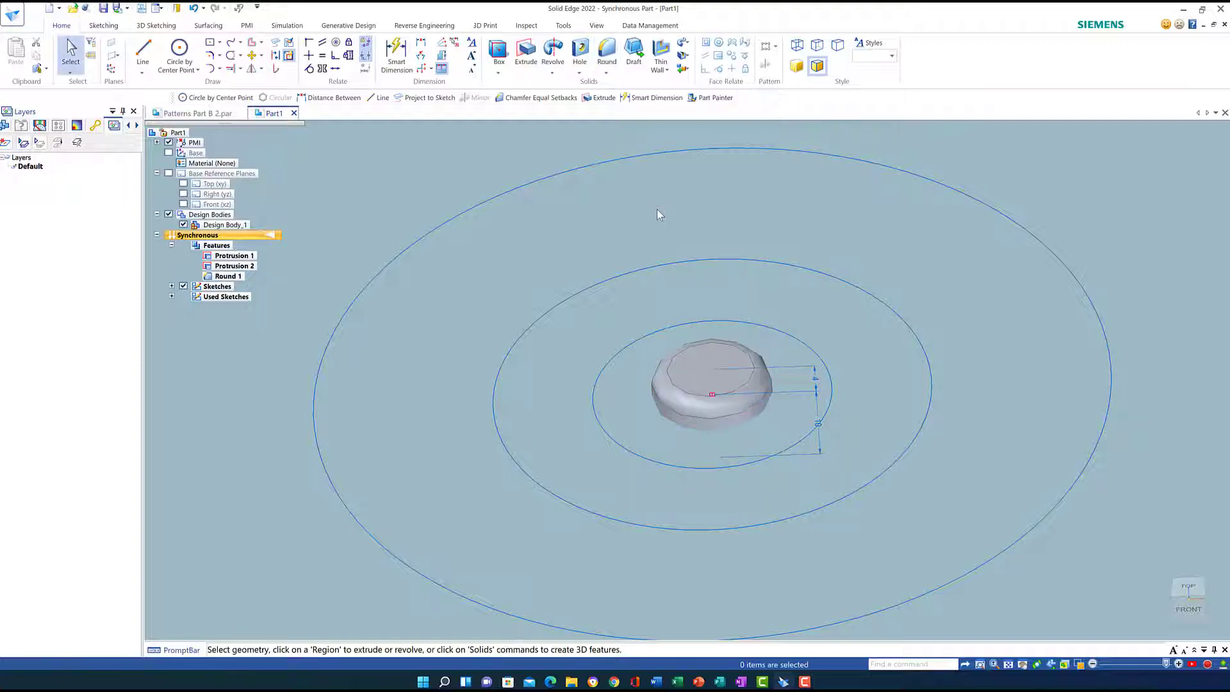
- Extrude the 30 mm circle around the central boss 2 mm upward
click(527, 54)
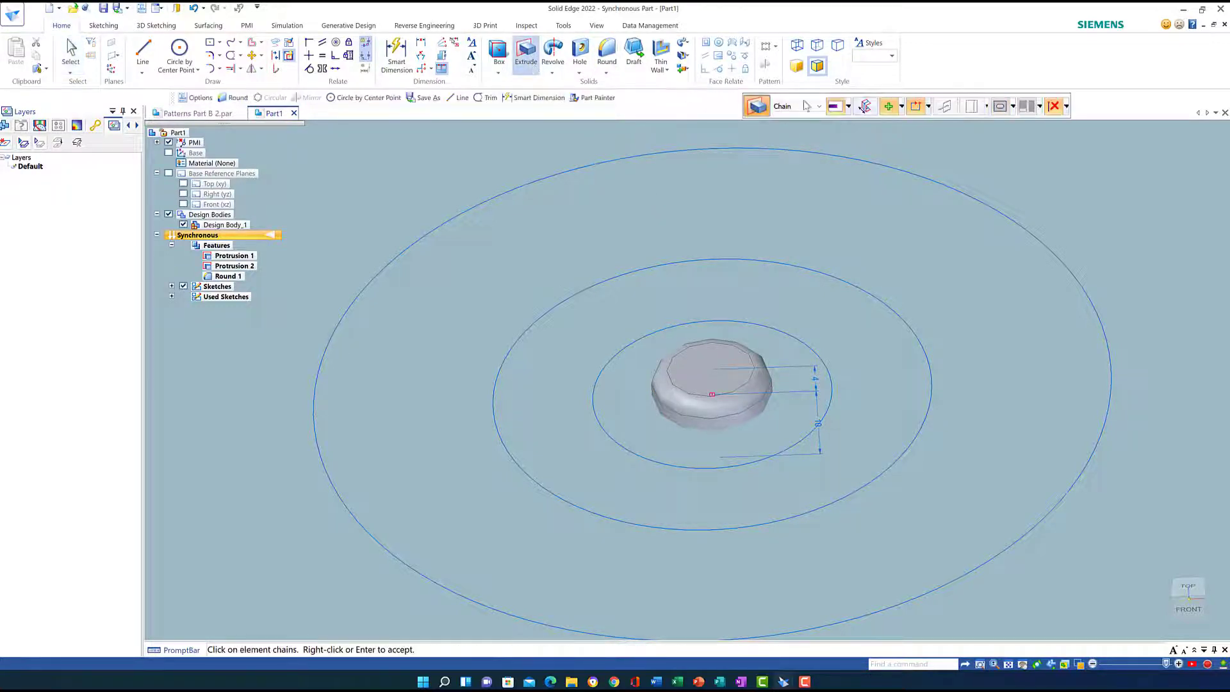
click(693, 469)
right_click(657, 438)
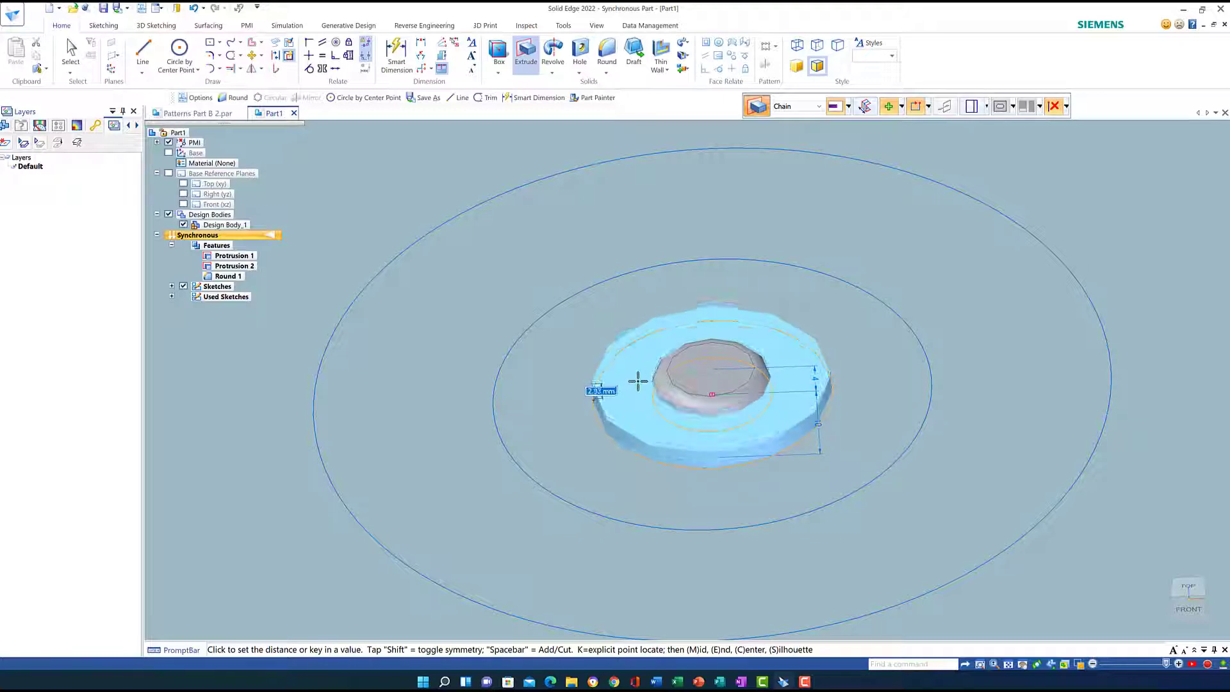
text(2)
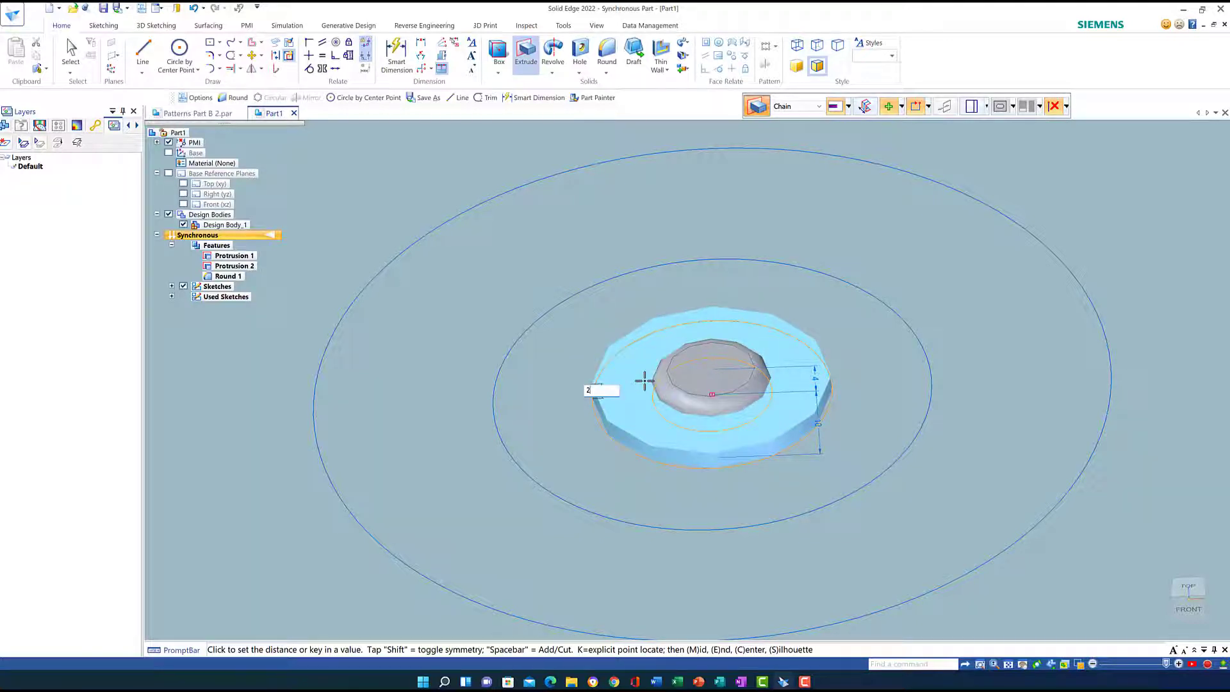
key(Return)
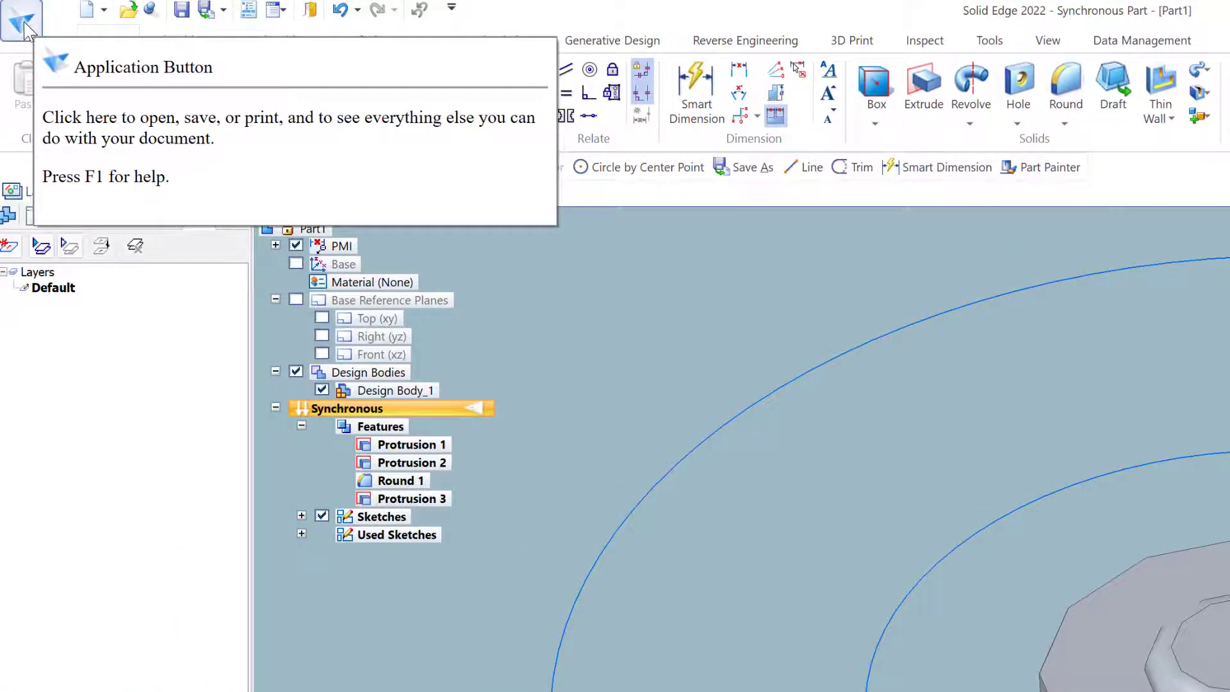
- Set the arc smoothness to 10 in the application's view options
click(19, 26)
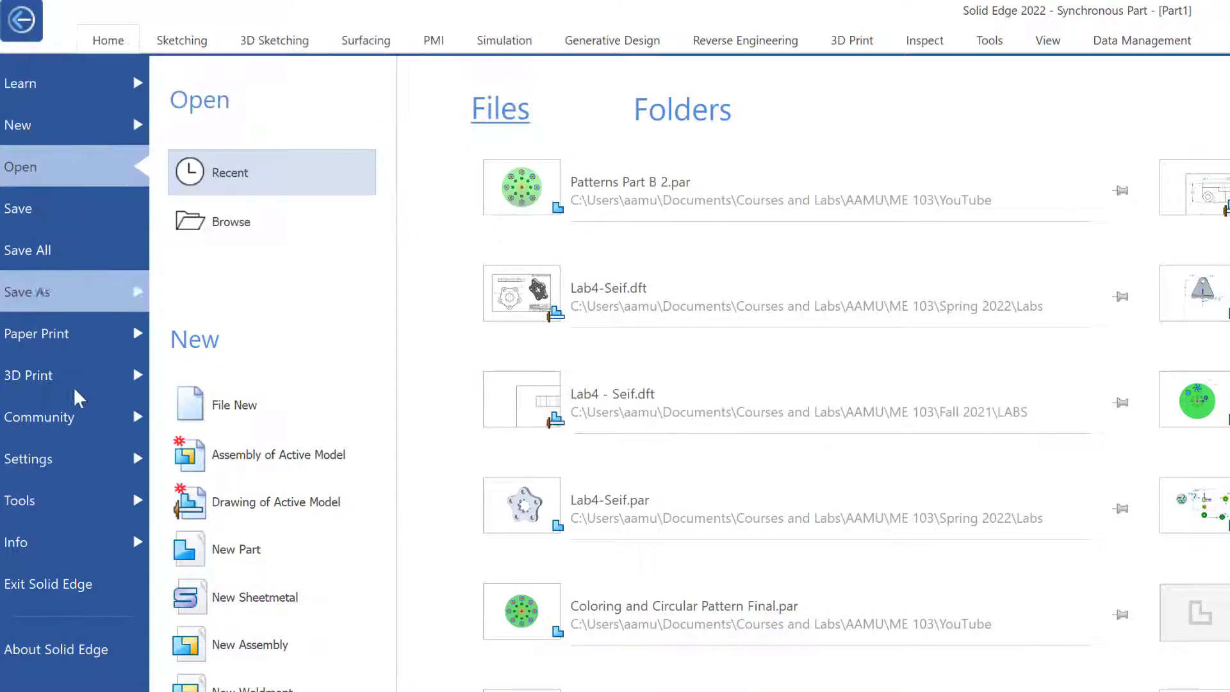
click(23, 467)
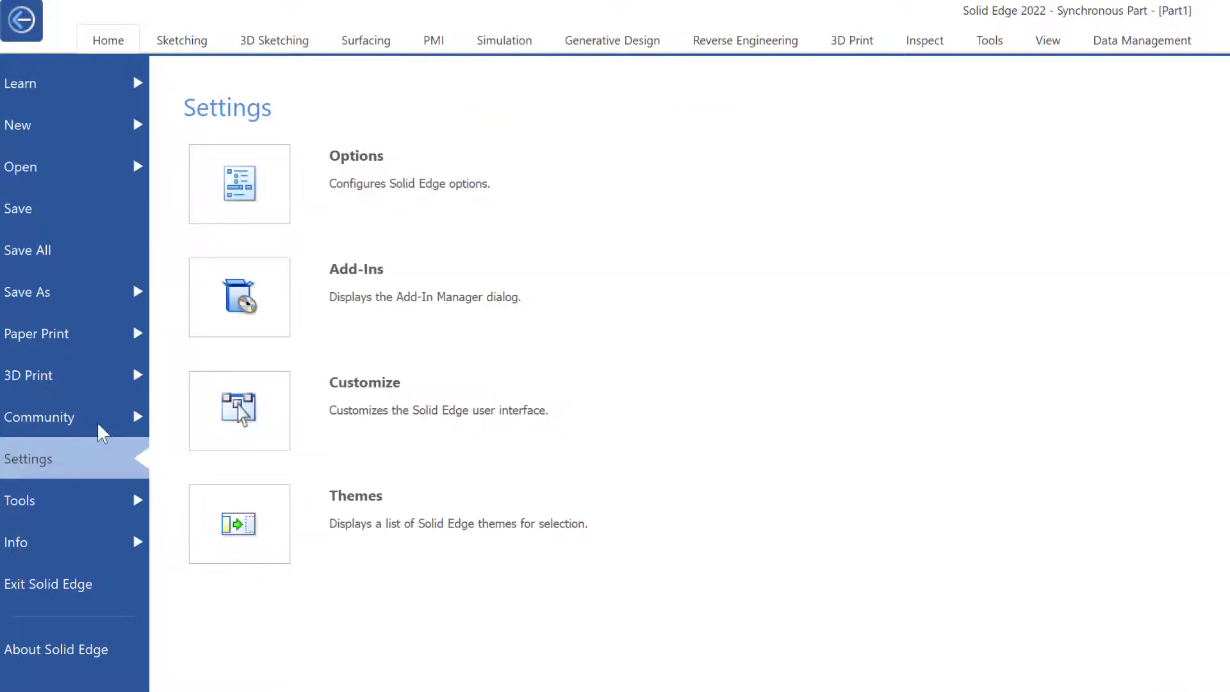
click(350, 178)
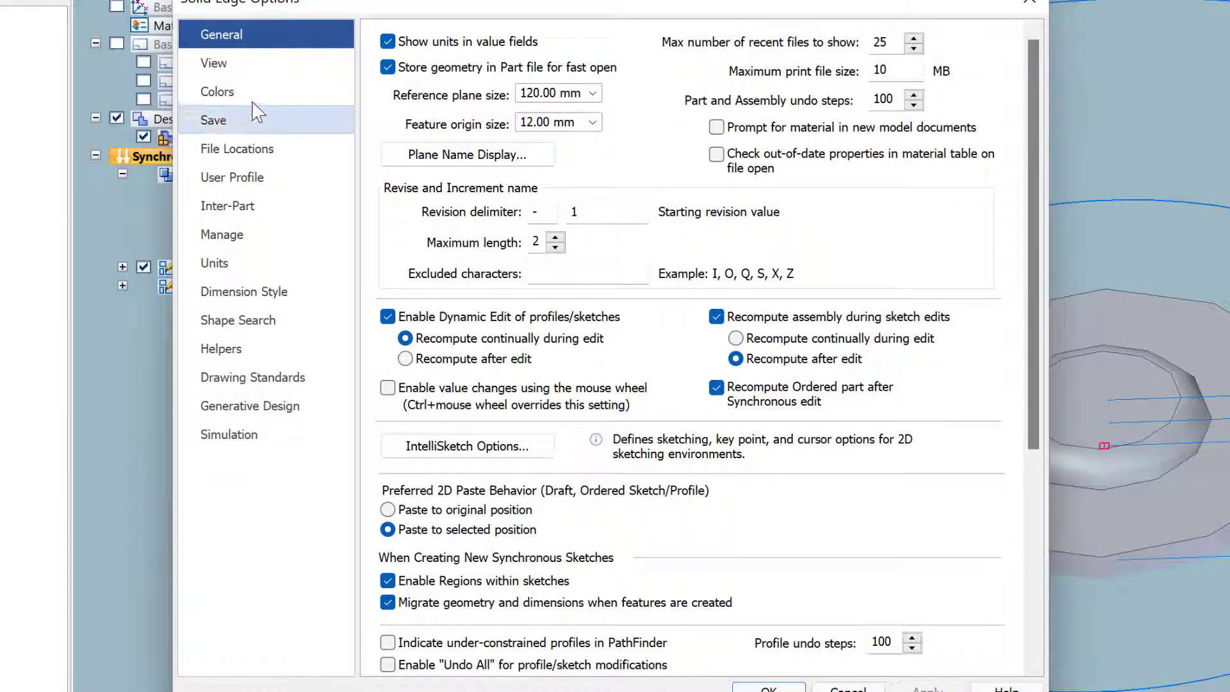
click(206, 63)
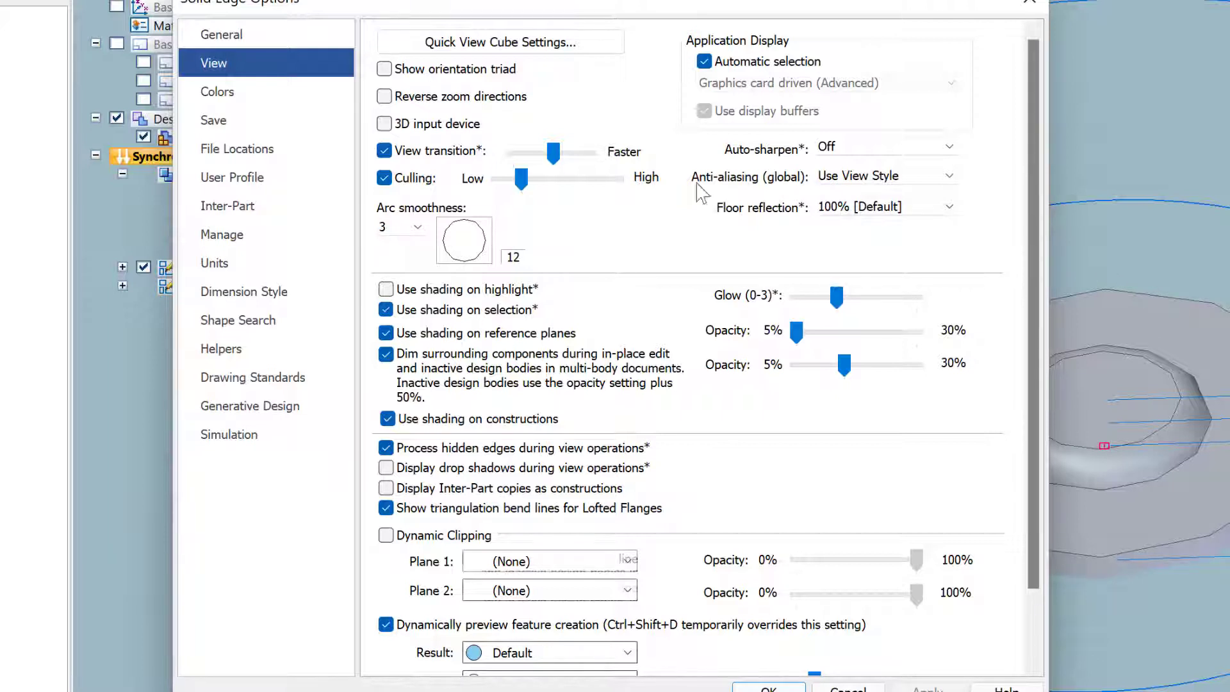
click(395, 228)
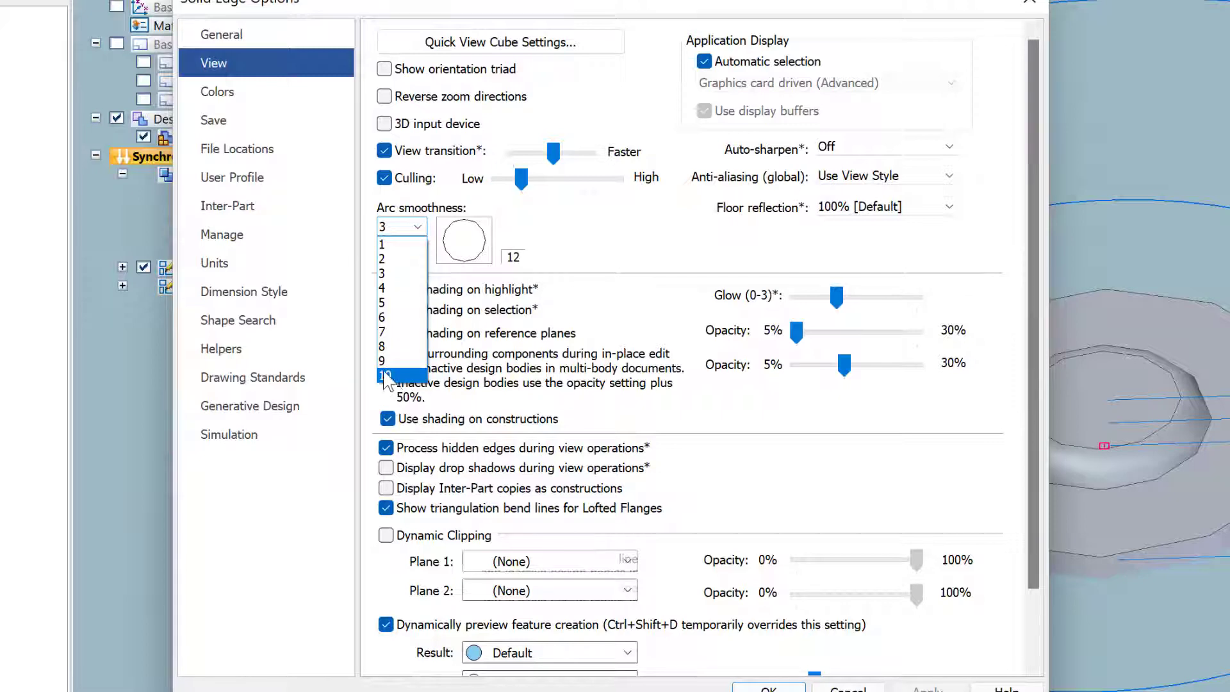
click(387, 375)
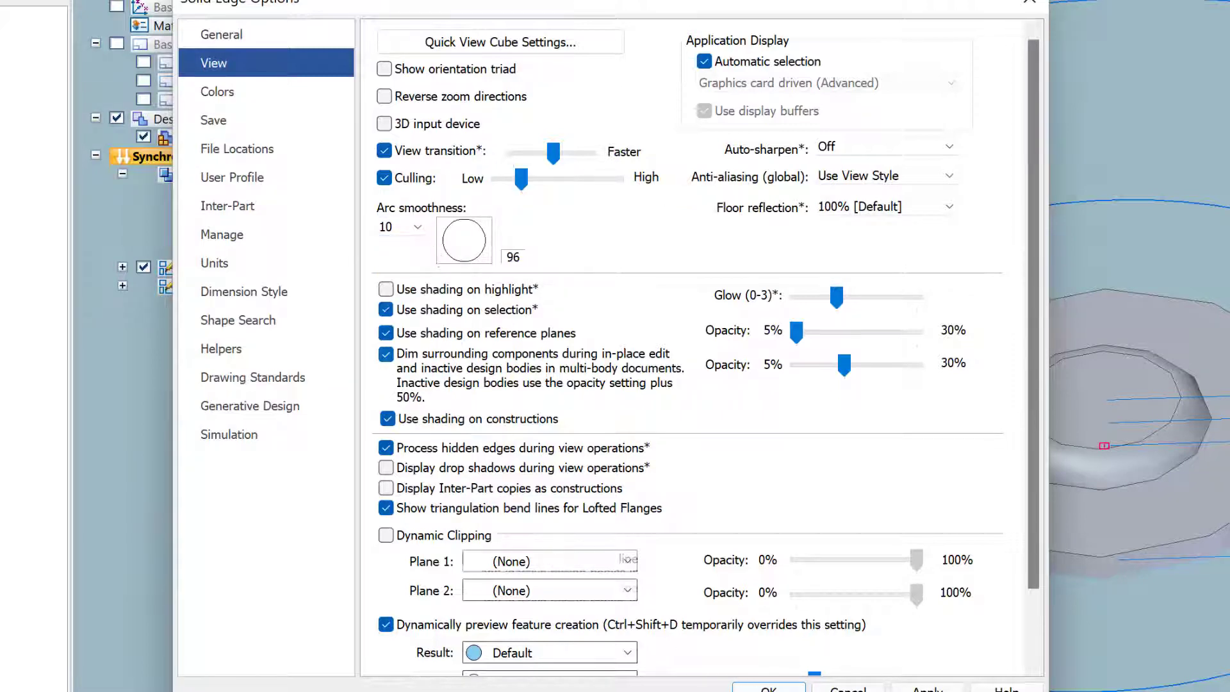
click(772, 687)
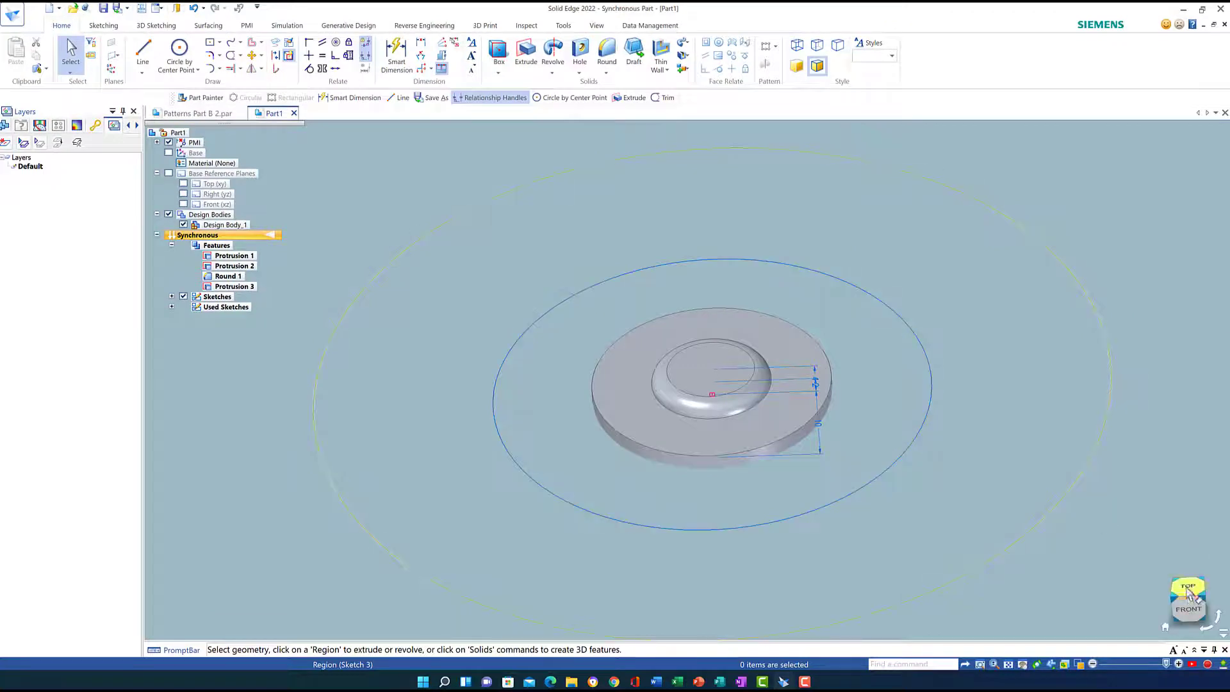
- Start a centre-point circle and lock its sketch plane to the disc's top face
click(1188, 590)
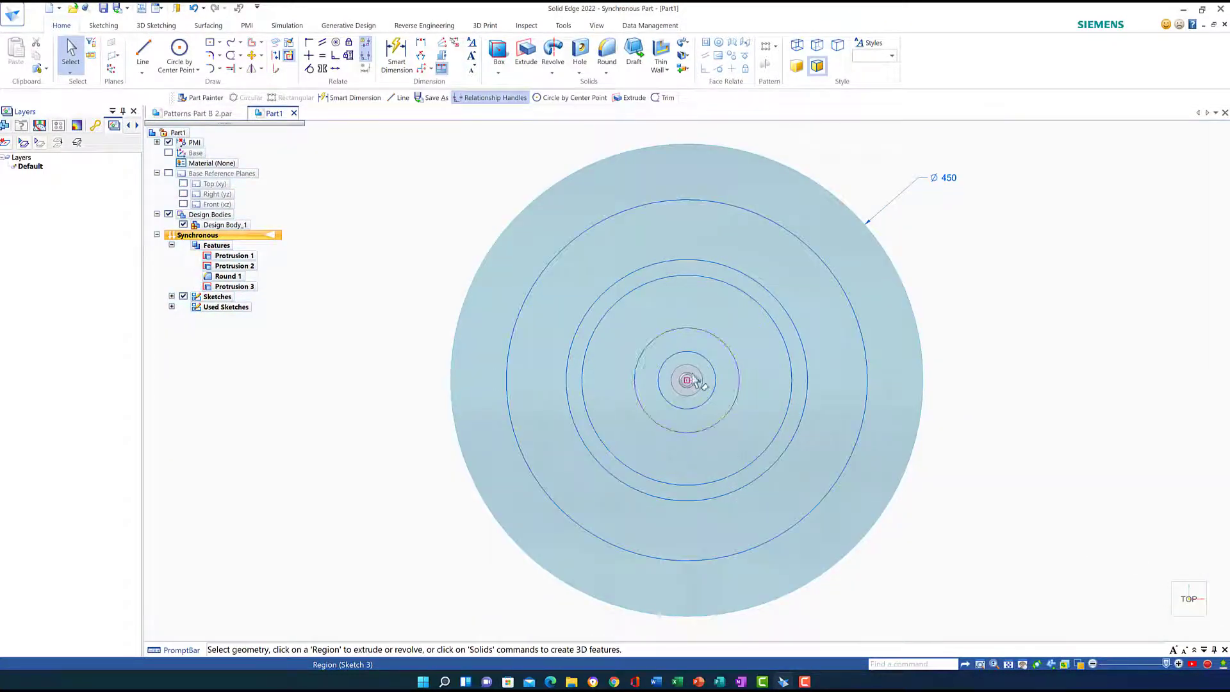
click(978, 668)
drag(625, 329, 734, 467)
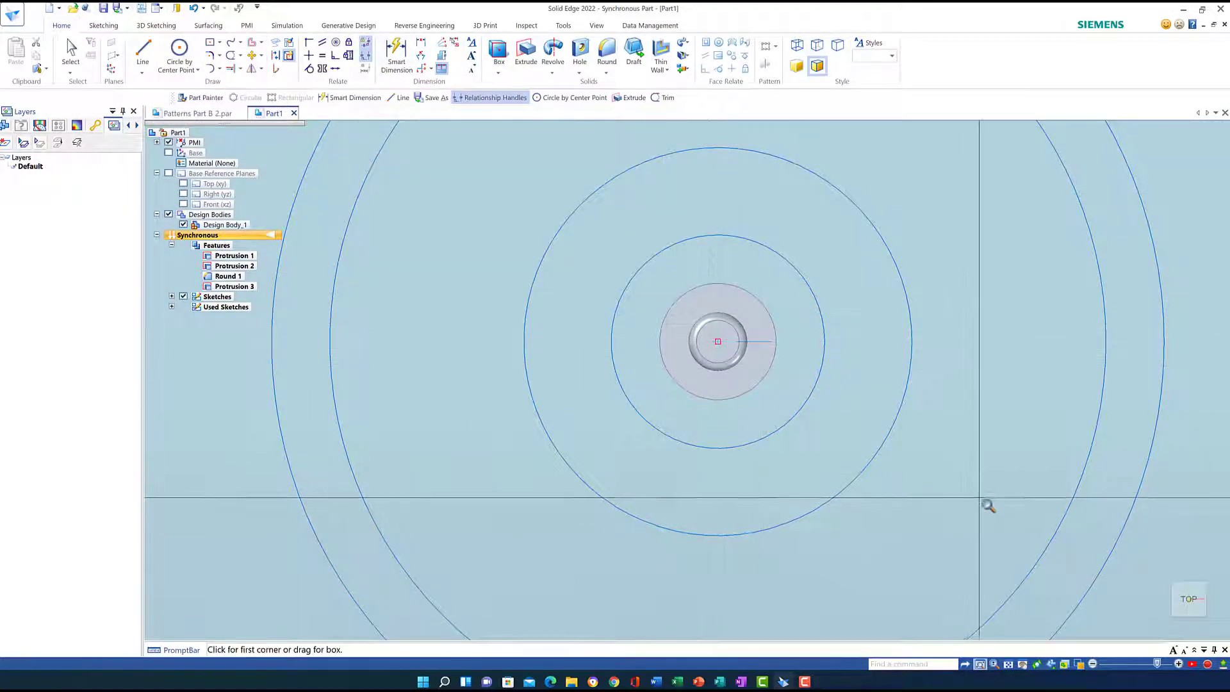
middle_drag(987, 506, 973, 422)
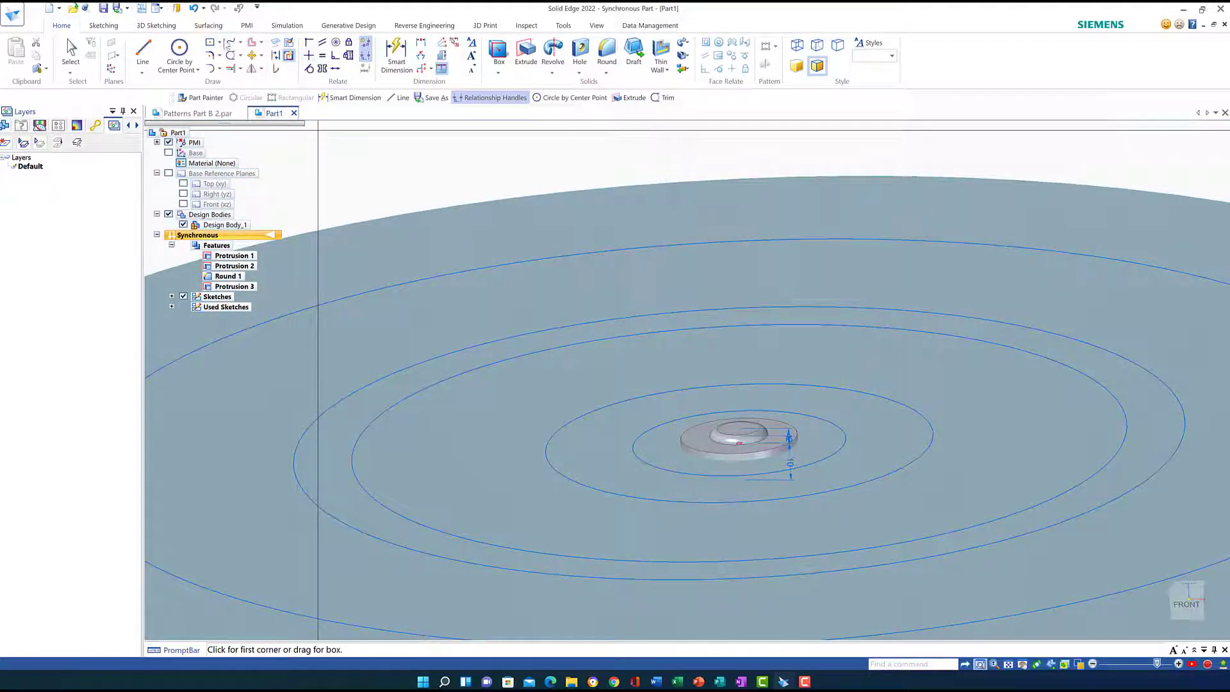
click(180, 52)
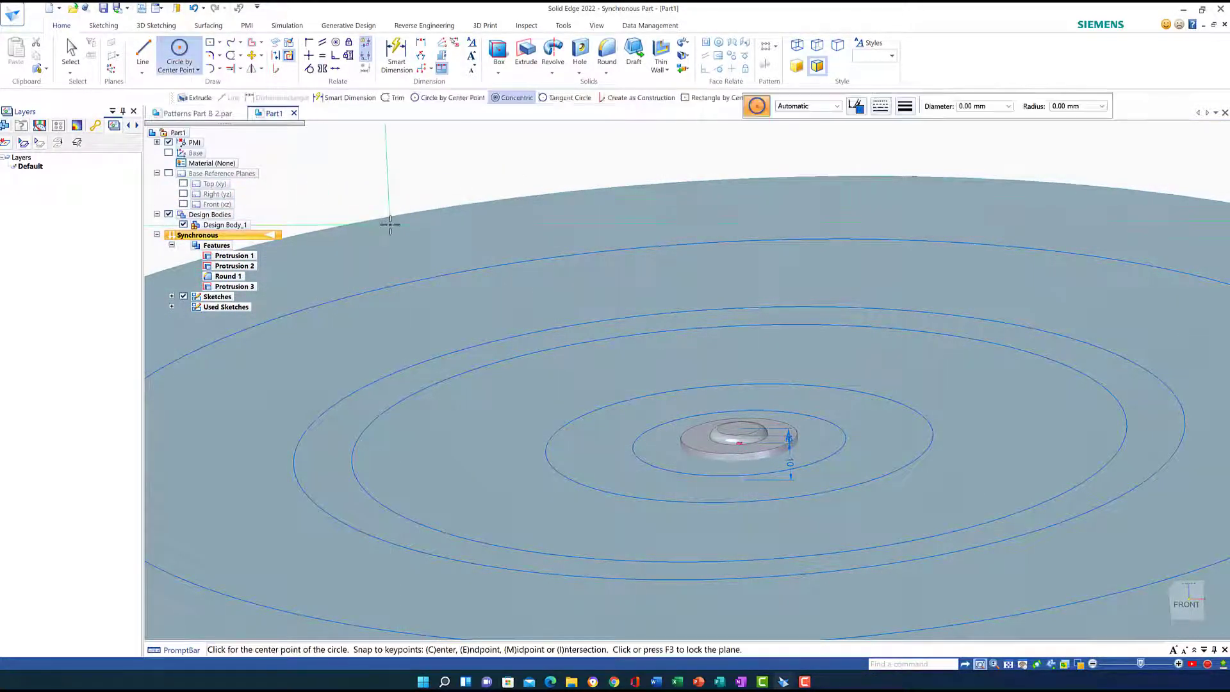
key(F3)
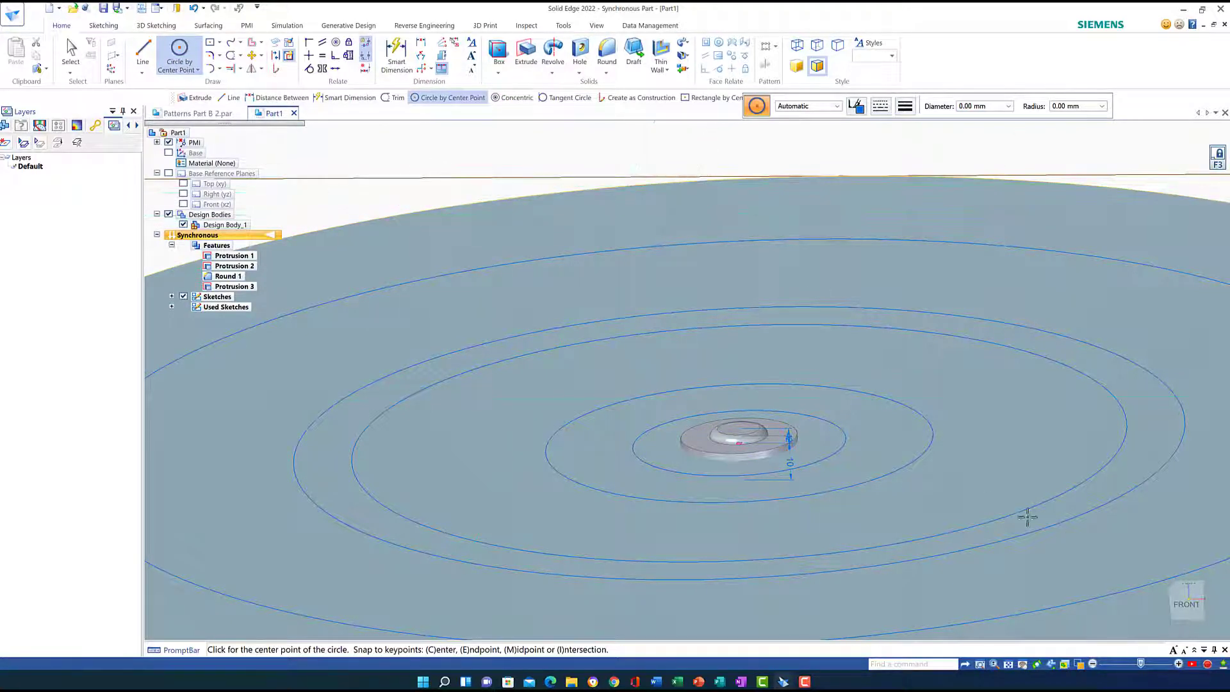
- Sketch a 5 mm circle just outside the raised centre and a 10 mm circle centred on the surrounding guide circle, both vertically above the disc's centre
click(1186, 584)
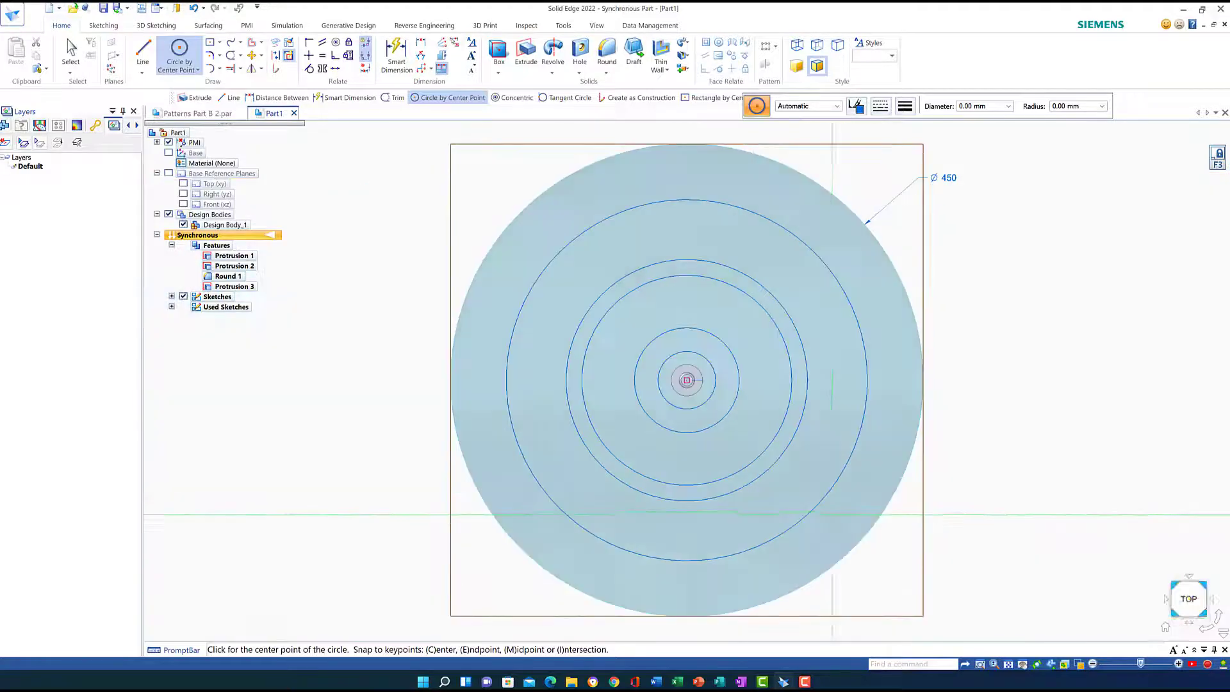
click(980, 664)
drag(556, 326, 733, 452)
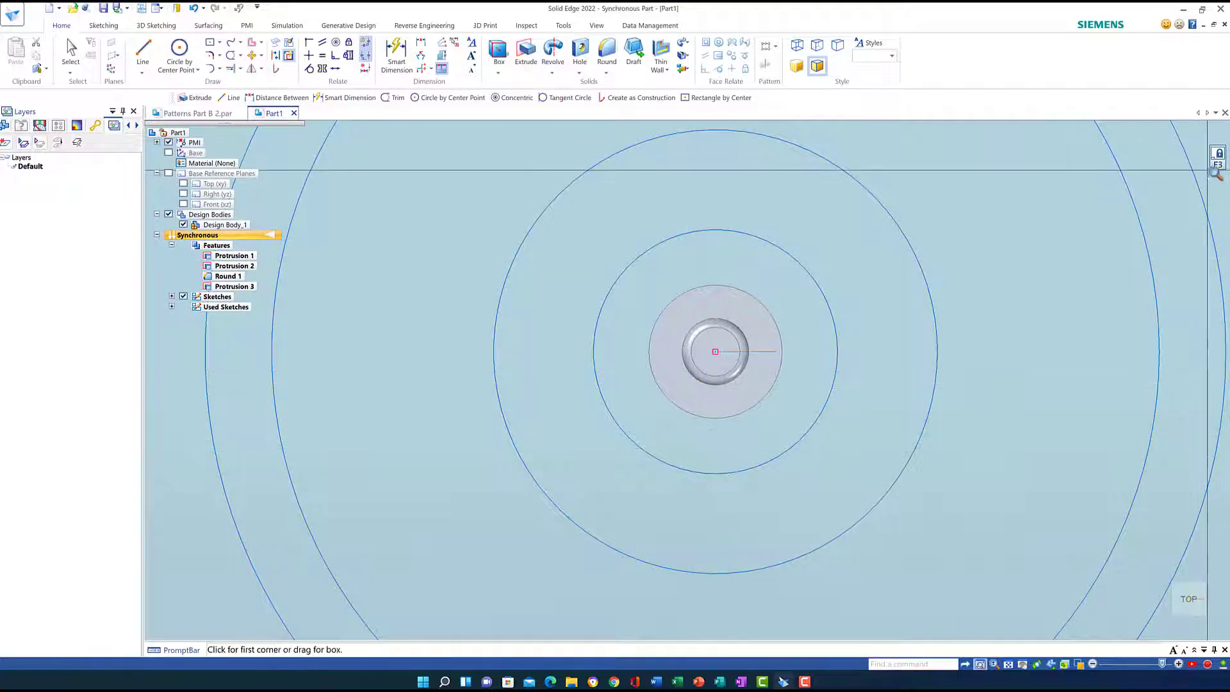
click(189, 61)
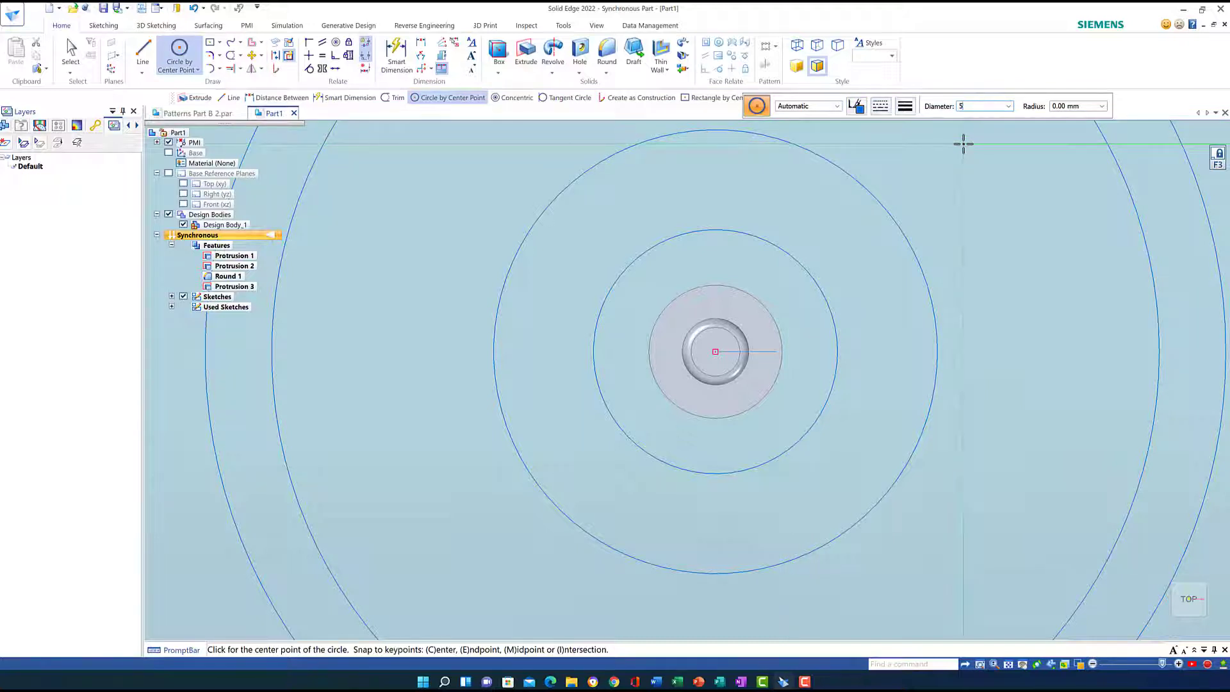
key(Tab)
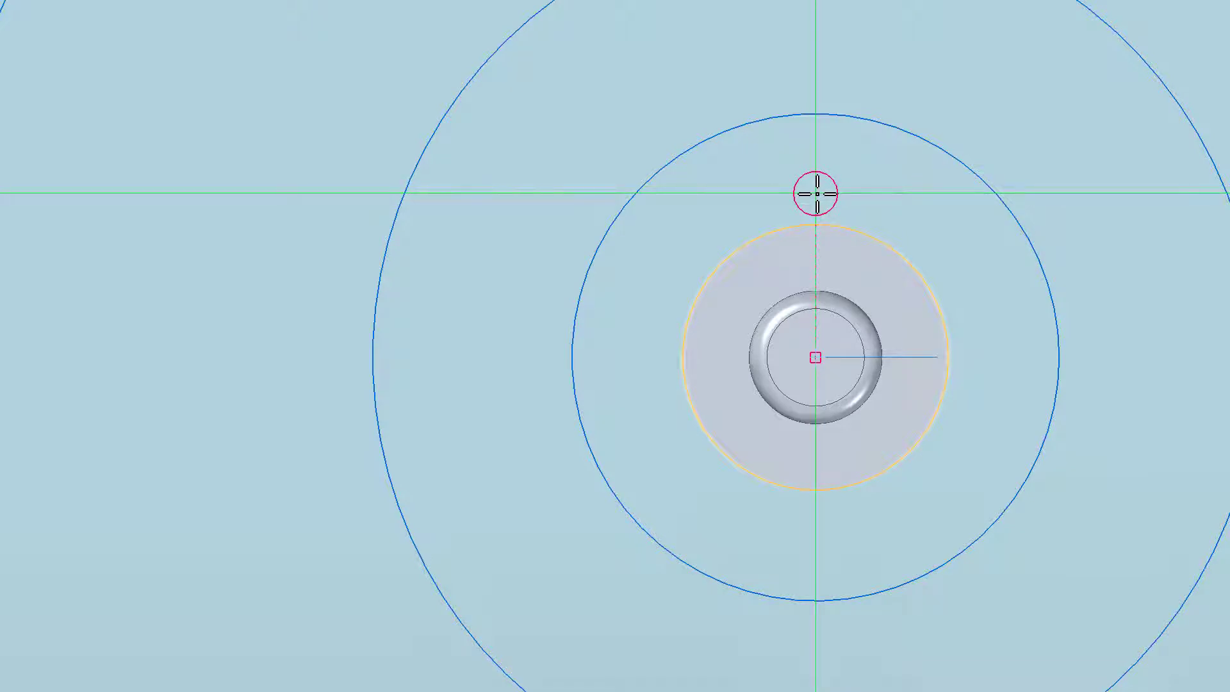
click(816, 193)
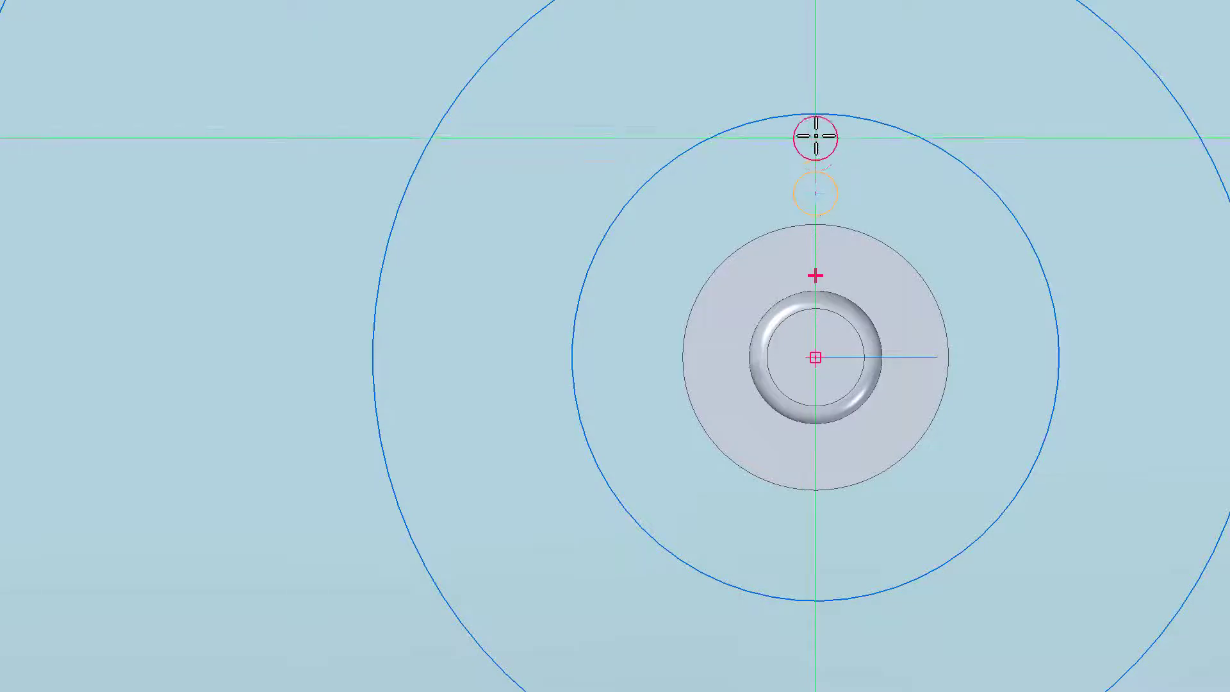
click(813, 101)
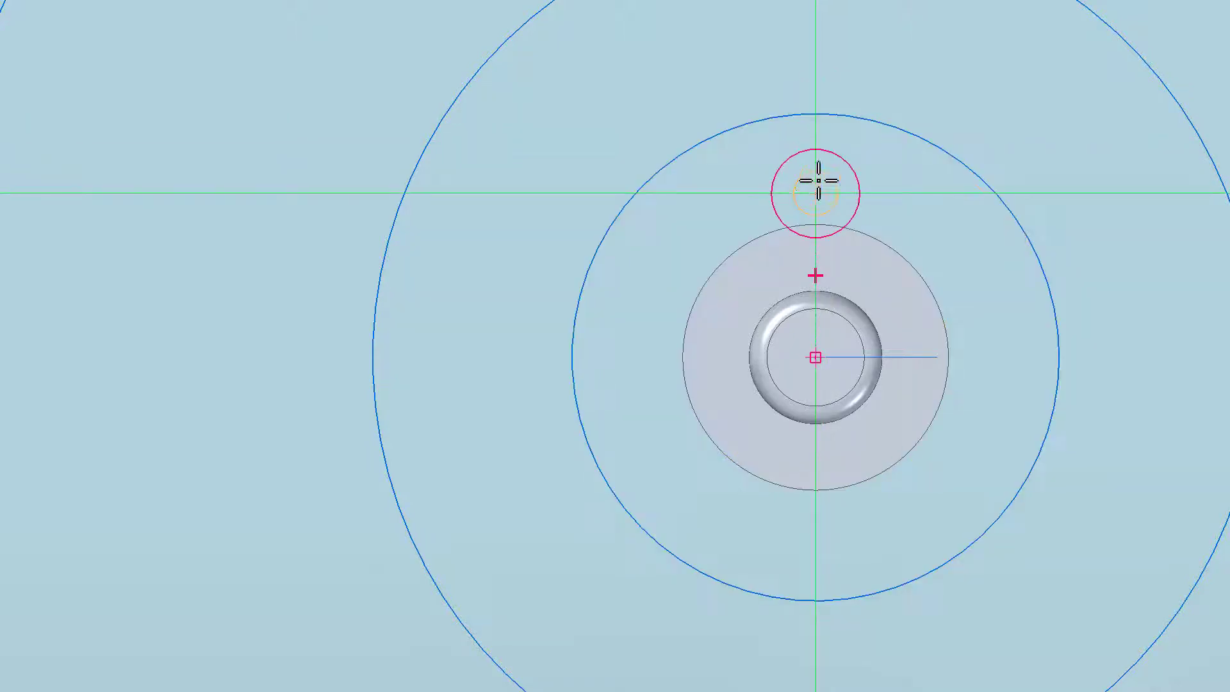
click(816, 113)
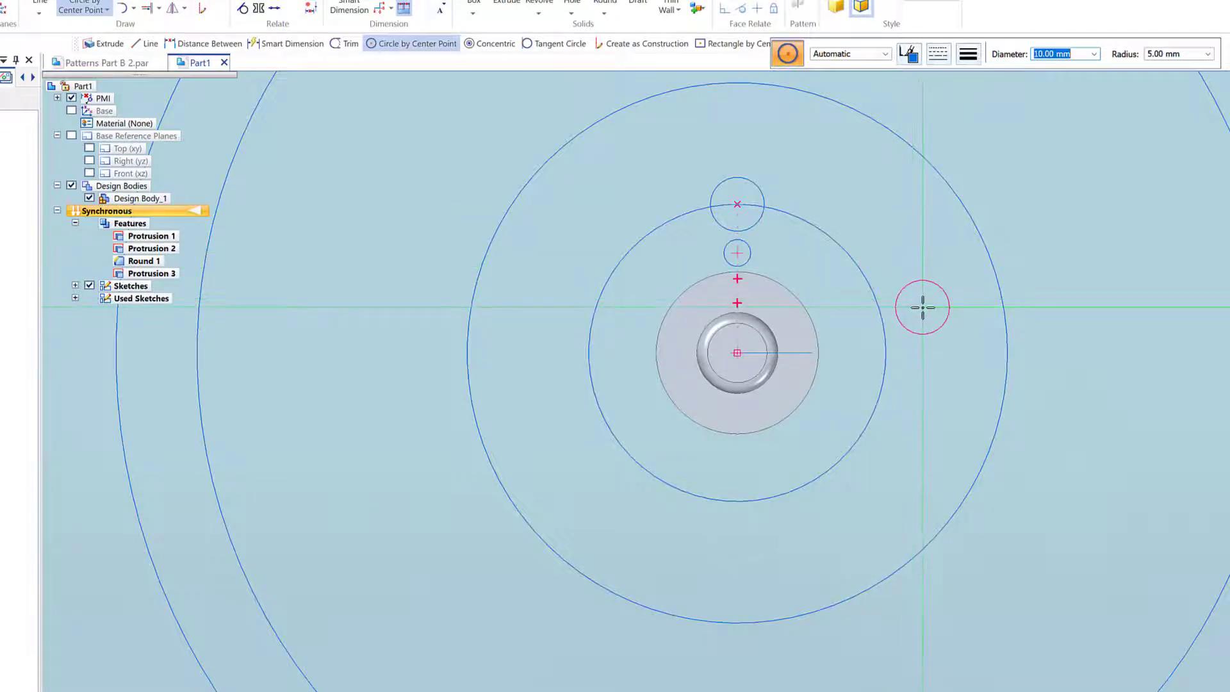
- Extrude the 5 mm circle 2 mm upward from the disc's top face
mouse_move(925, 307)
middle_down()
mouse_move(939, 309)
mouse_move(904, 266)
mouse_move(1057, 226)
mouse_move(1025, 180)
middle_up()
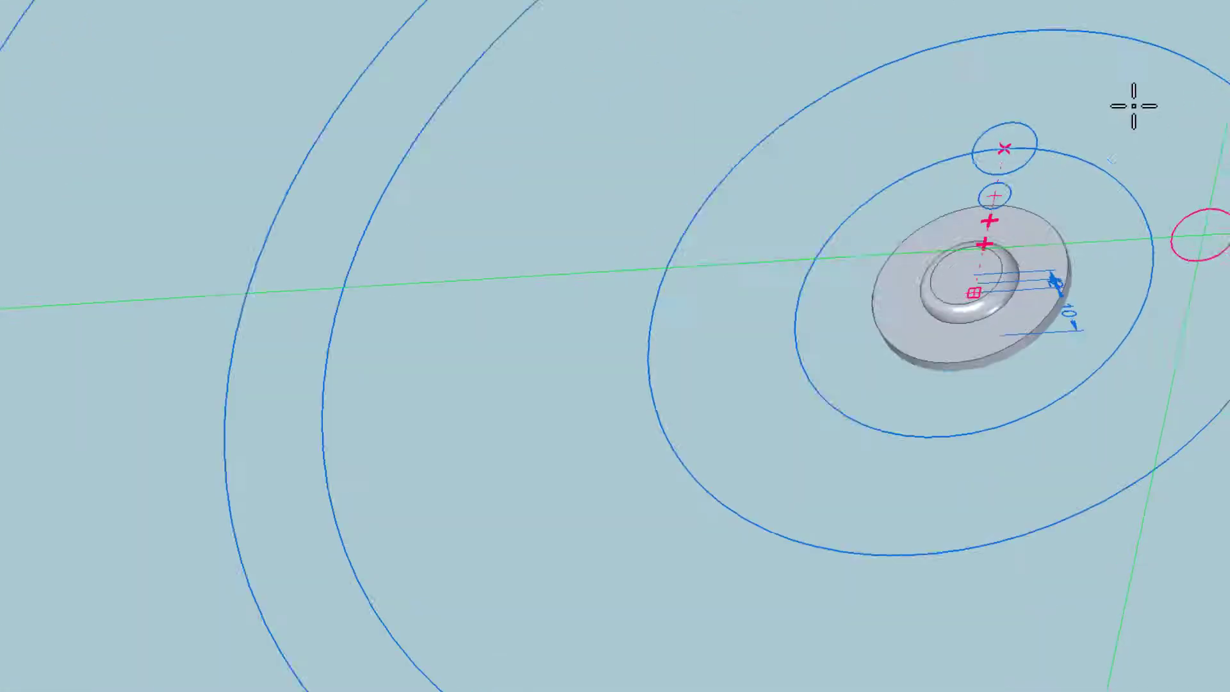
middle_drag(1132, 105, 1051, 423)
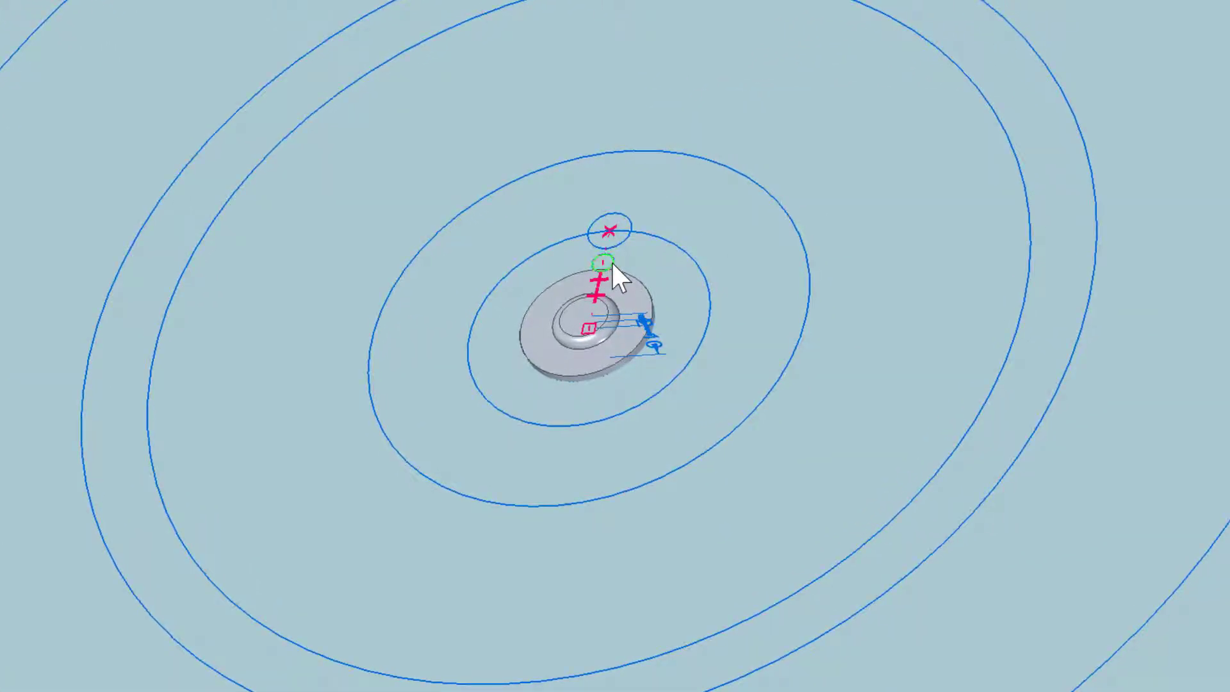
click(604, 260)
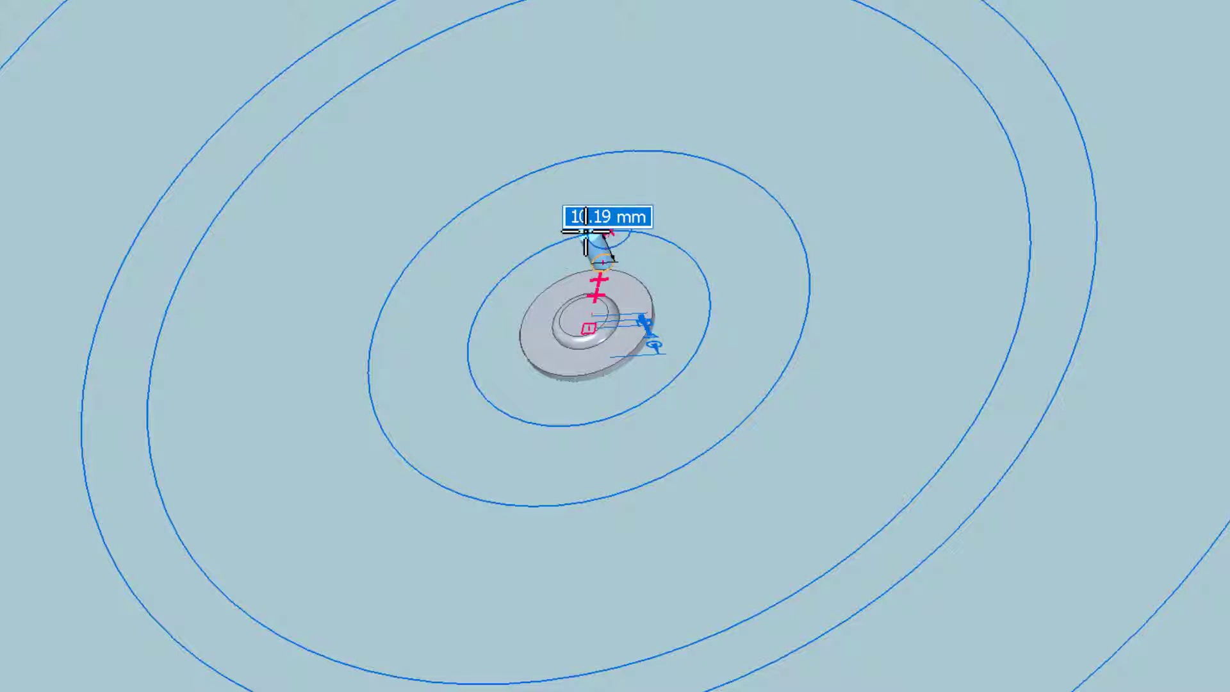
text(2)
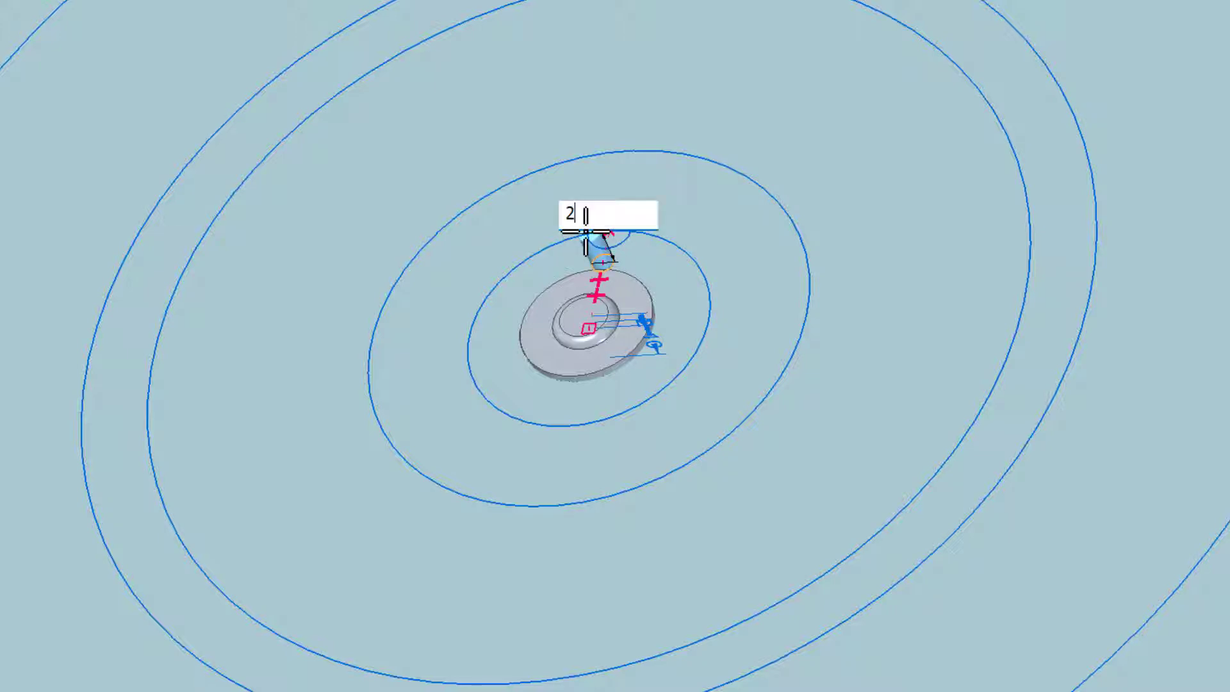
key(Return)
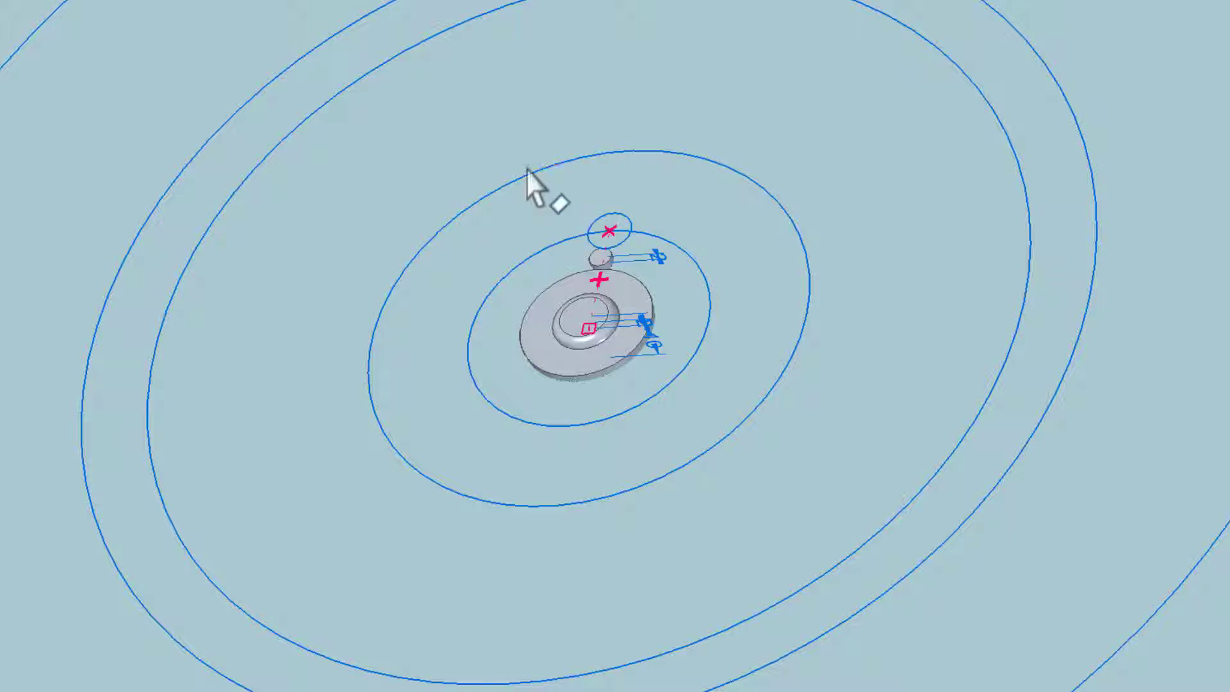
- Extrude the full 10 mm circle, including both halves split by the guide circle, 2 mm upward
click(624, 233)
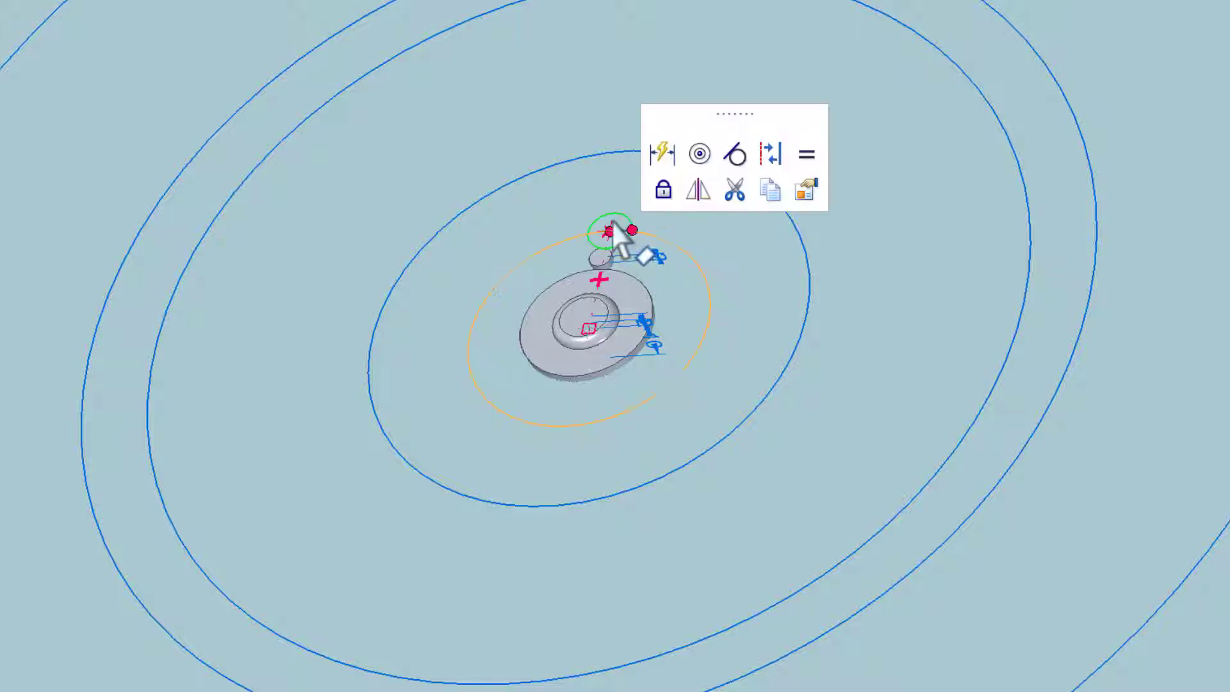
right_click(603, 209)
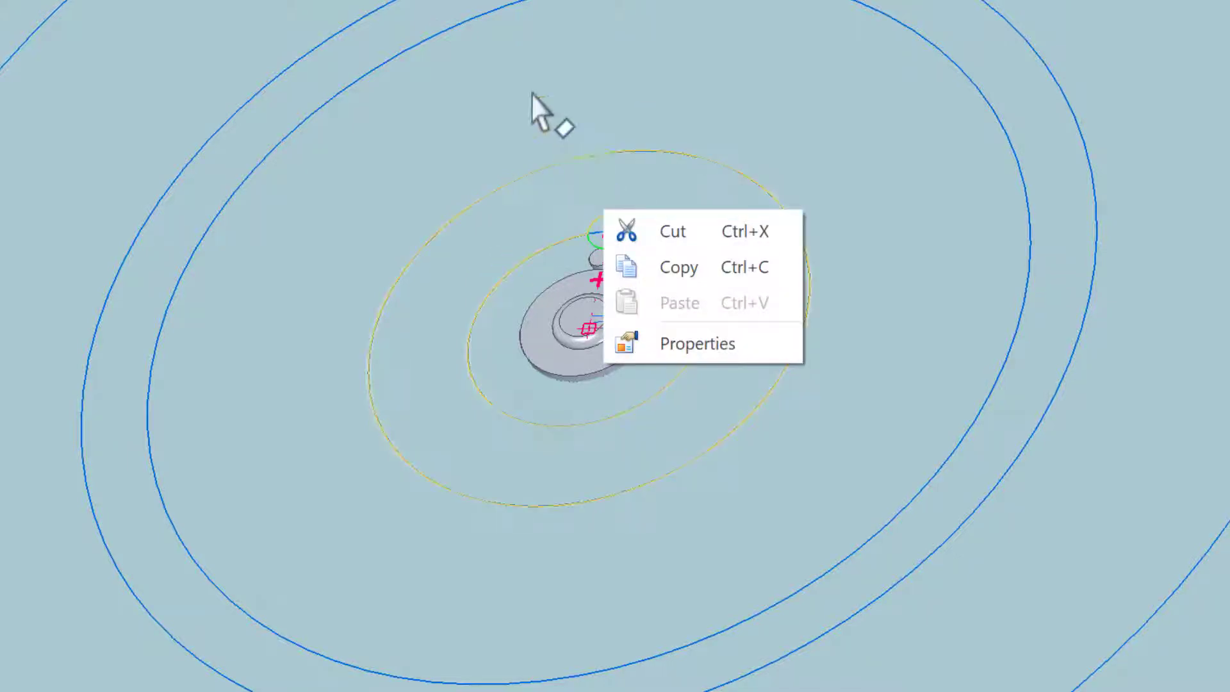
click(610, 200)
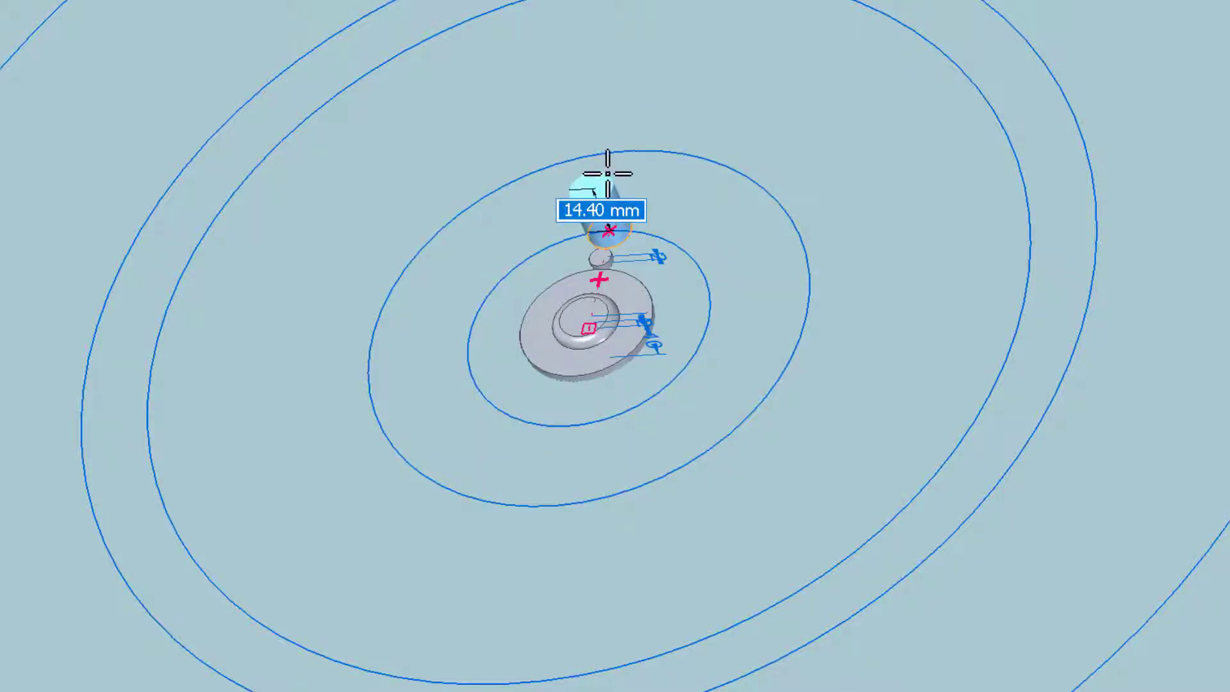
text(2)
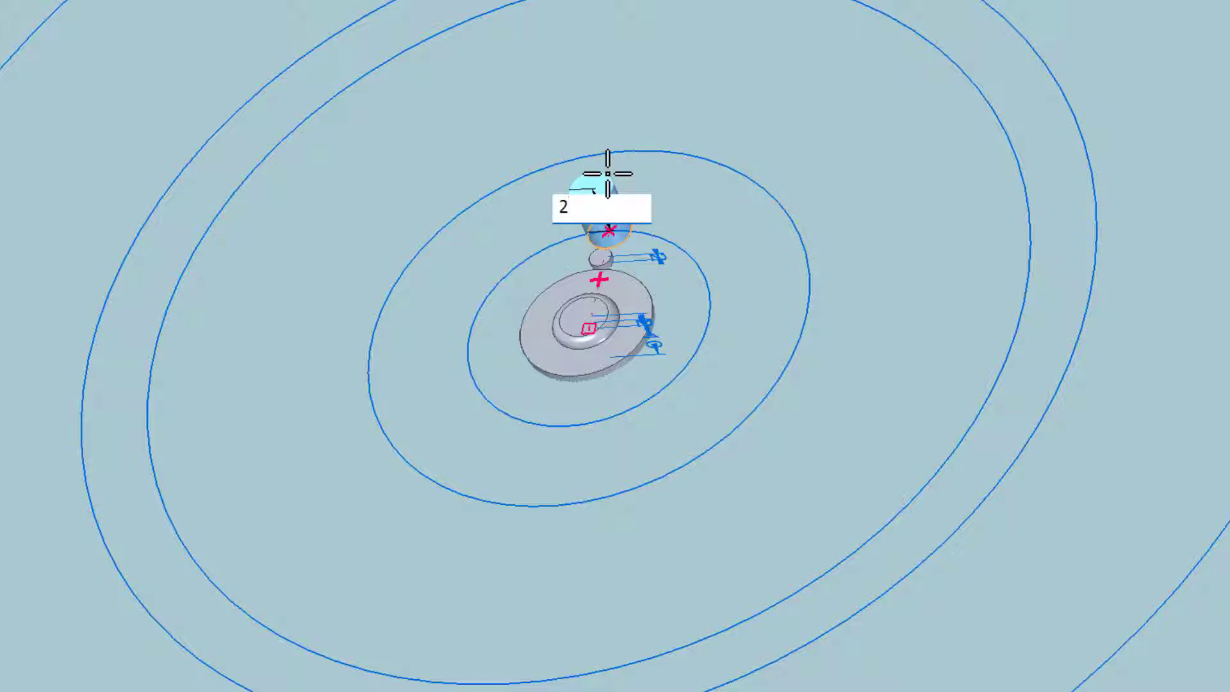
key(Return)
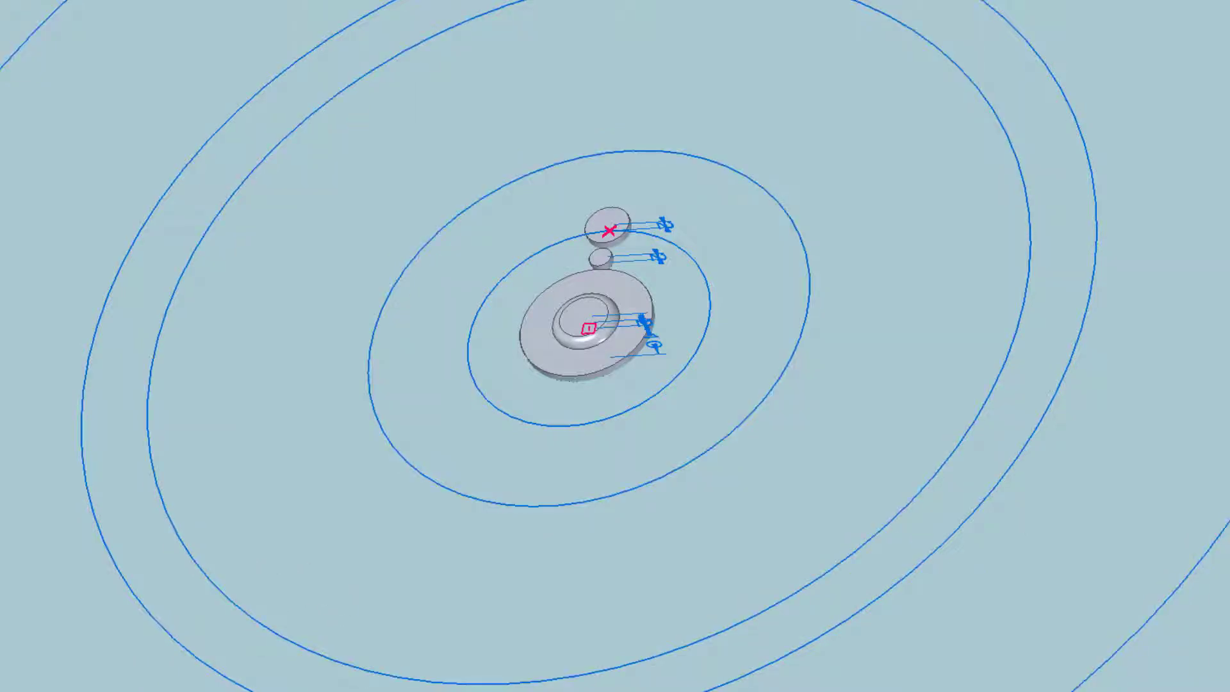
- Create a circular pattern of 16 of the 5 mm boss around the disc's centre
key(ctrl+t)
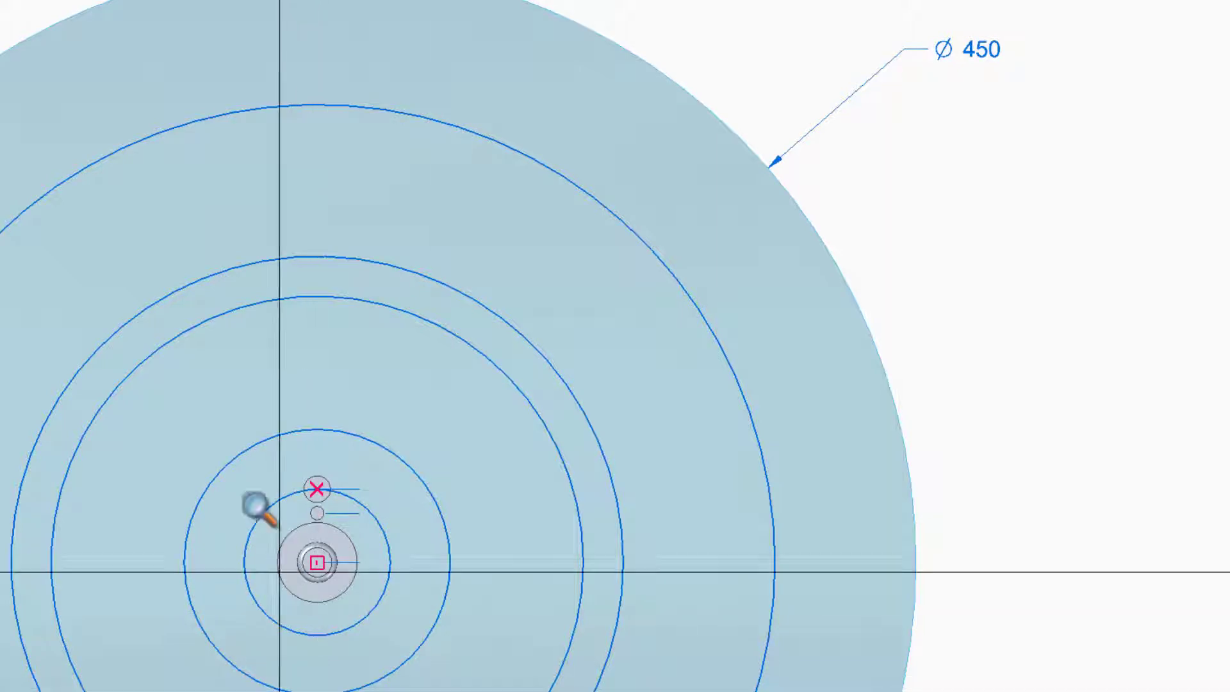
drag(168, 383, 665, 690)
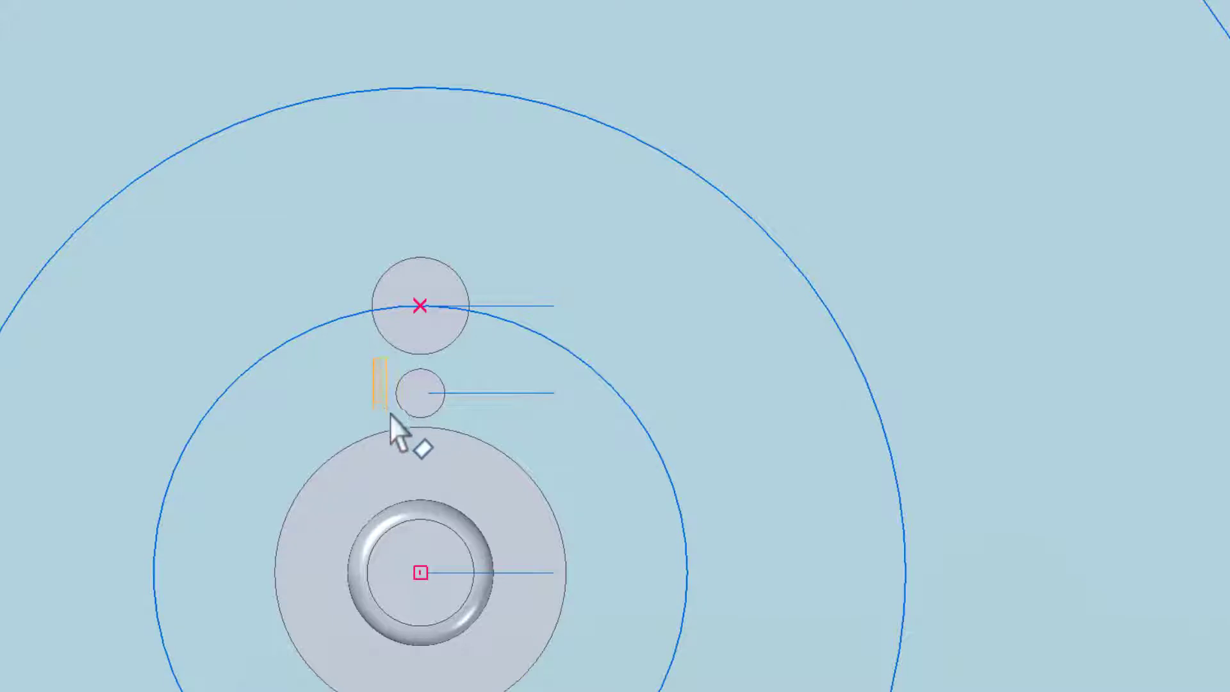
click(481, 421)
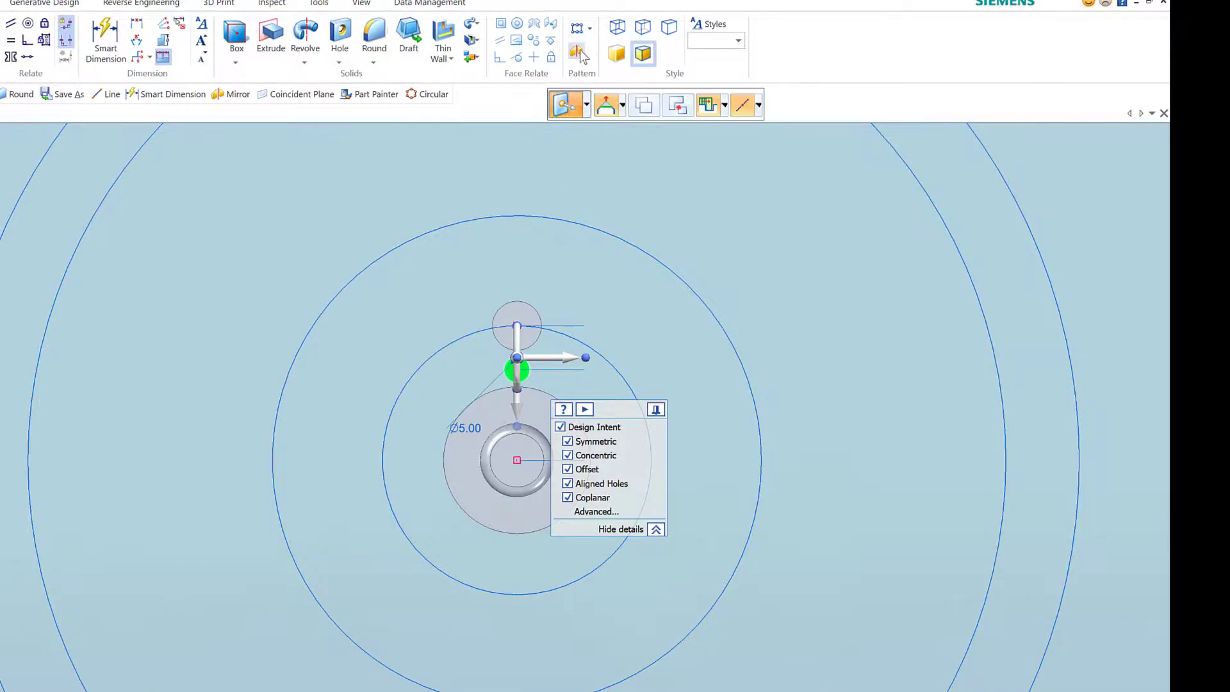
click(590, 29)
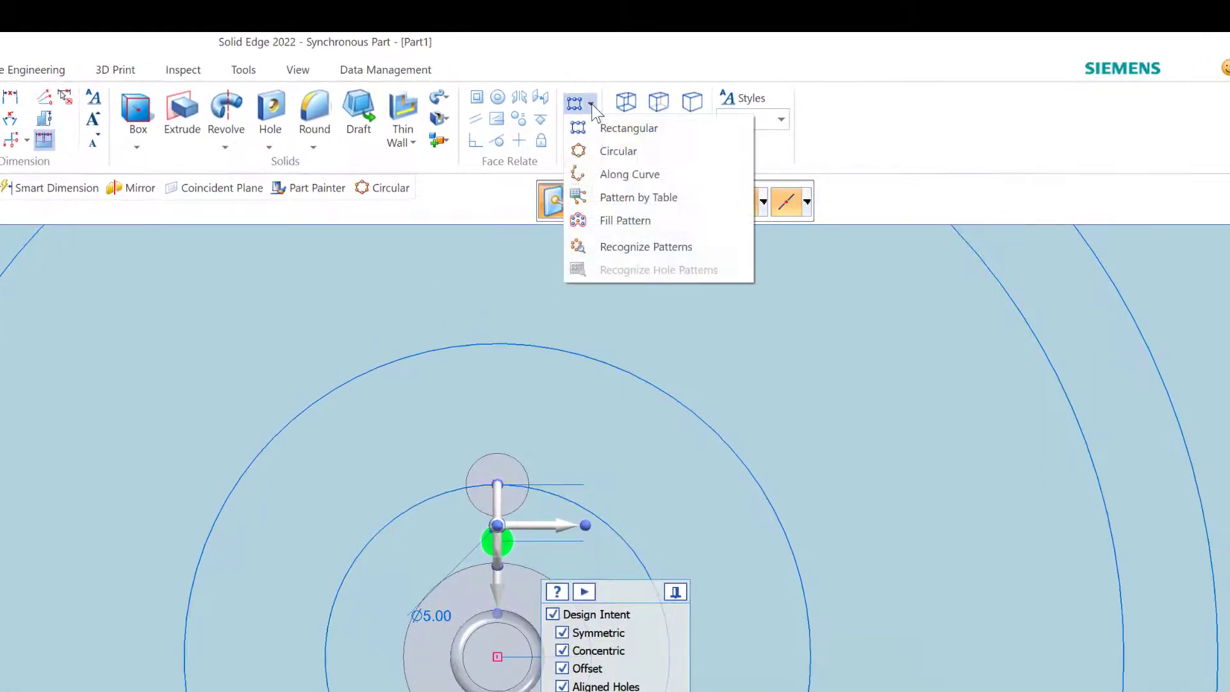
click(615, 151)
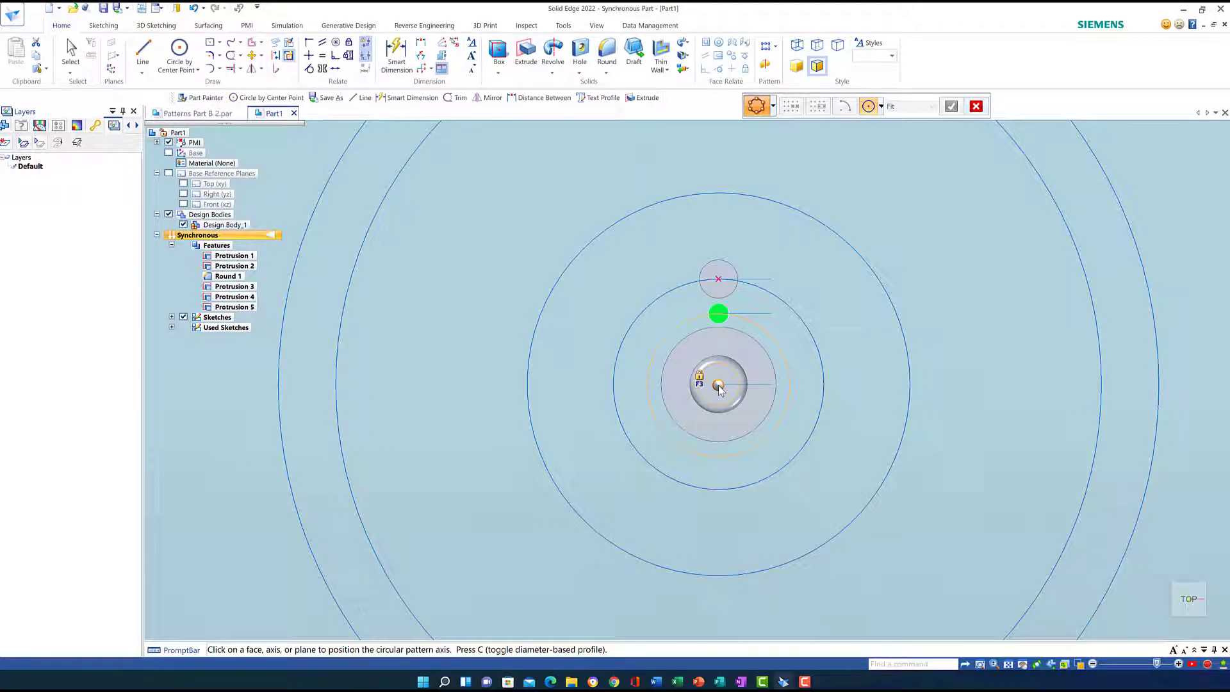
click(718, 387)
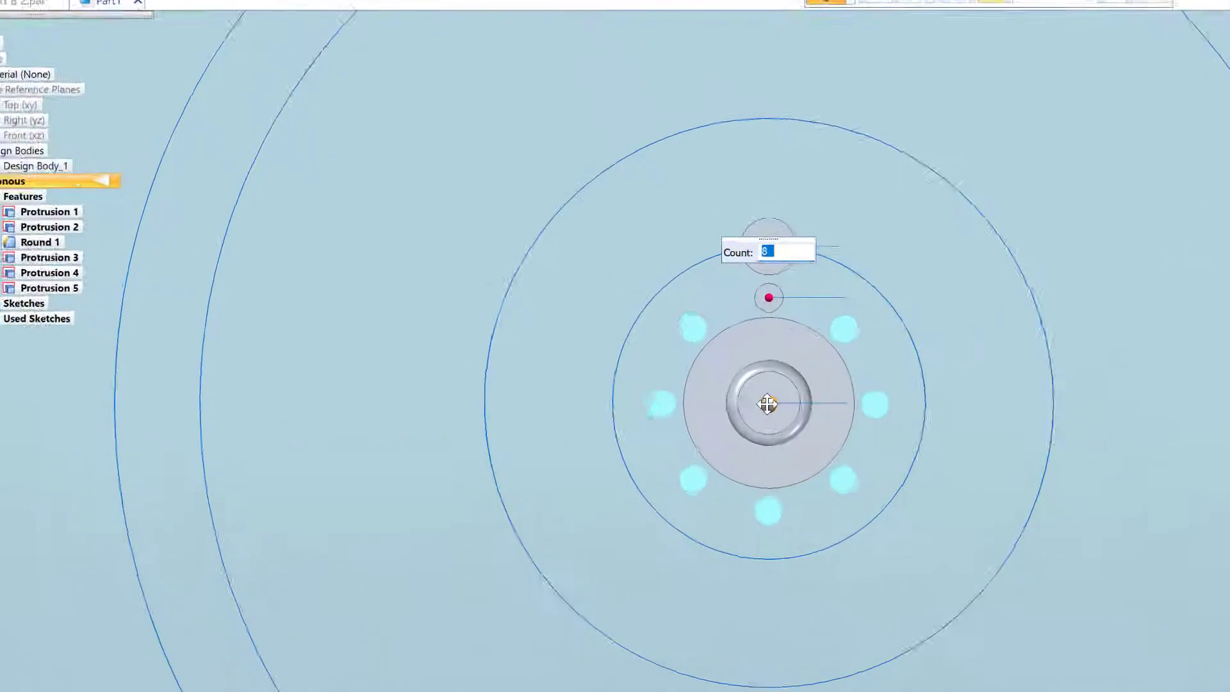
text(1)
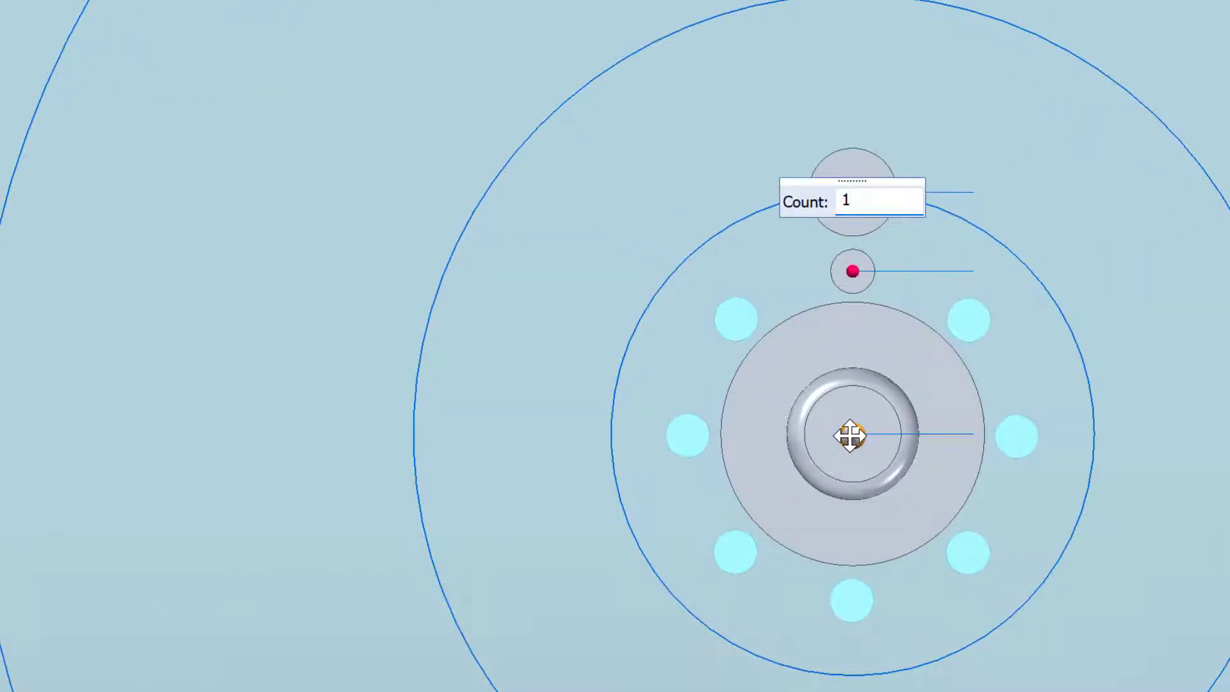
text(6)
key(Return)
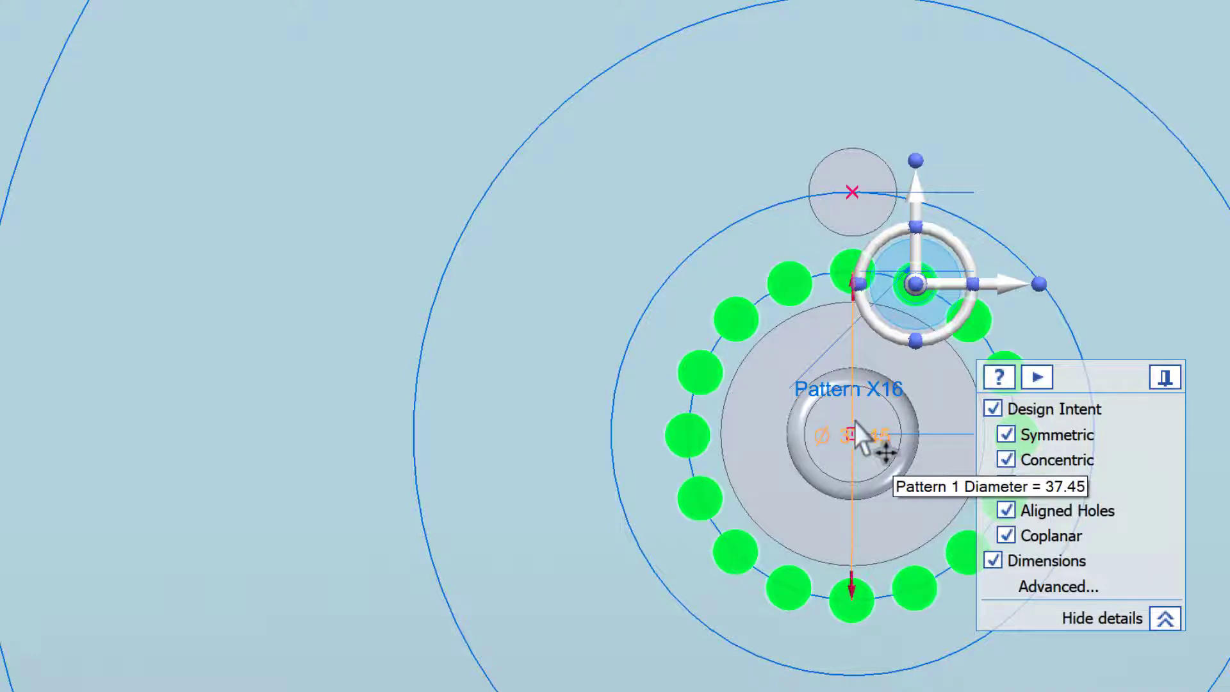
key(Escape)
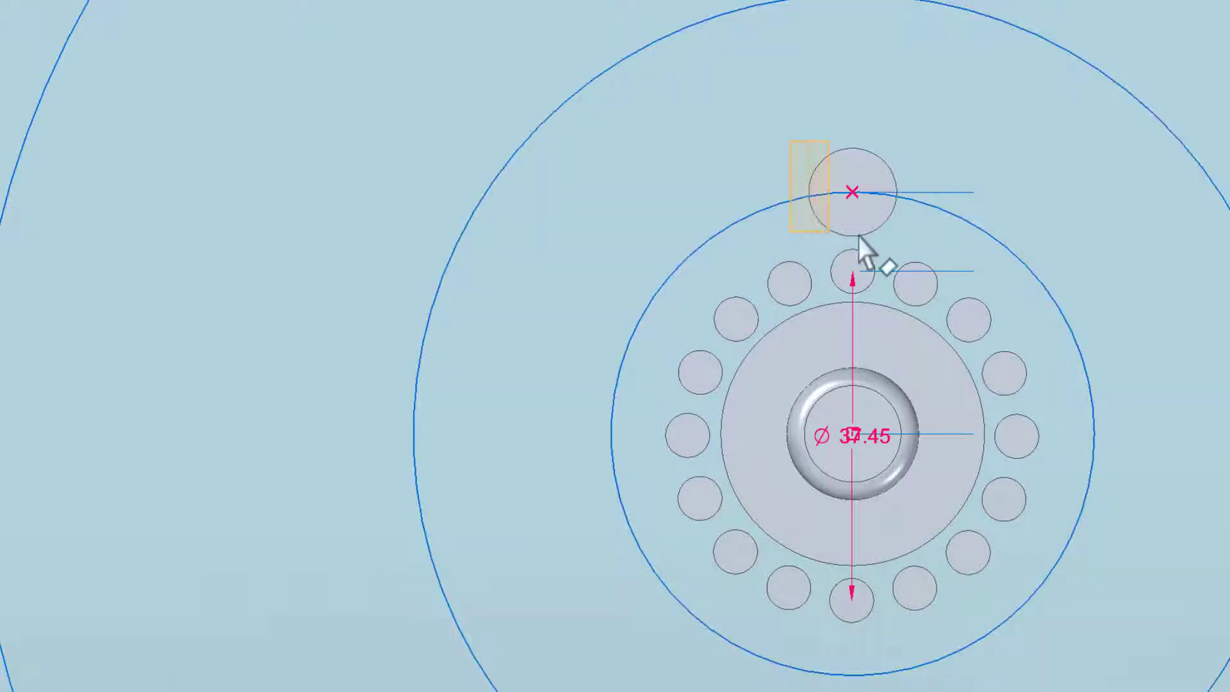
- Create a circular pattern of 12 of the 10 mm boss around the disc's centre
drag(859, 235, 924, 244)
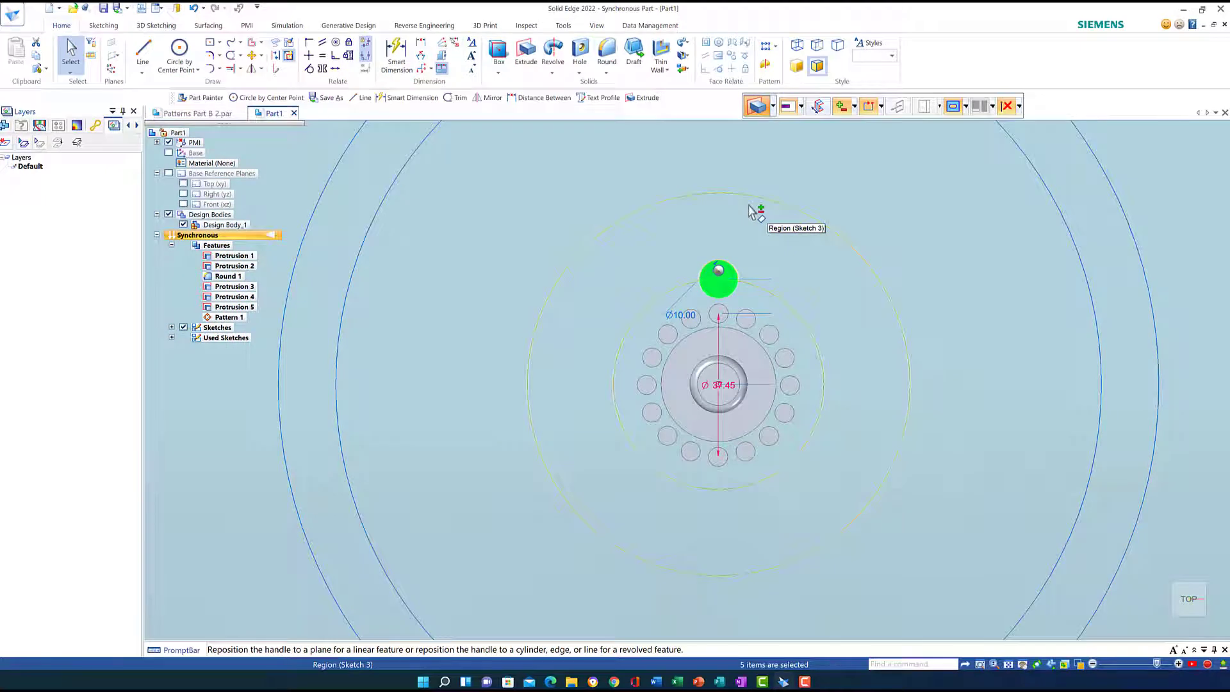
click(776, 47)
click(791, 77)
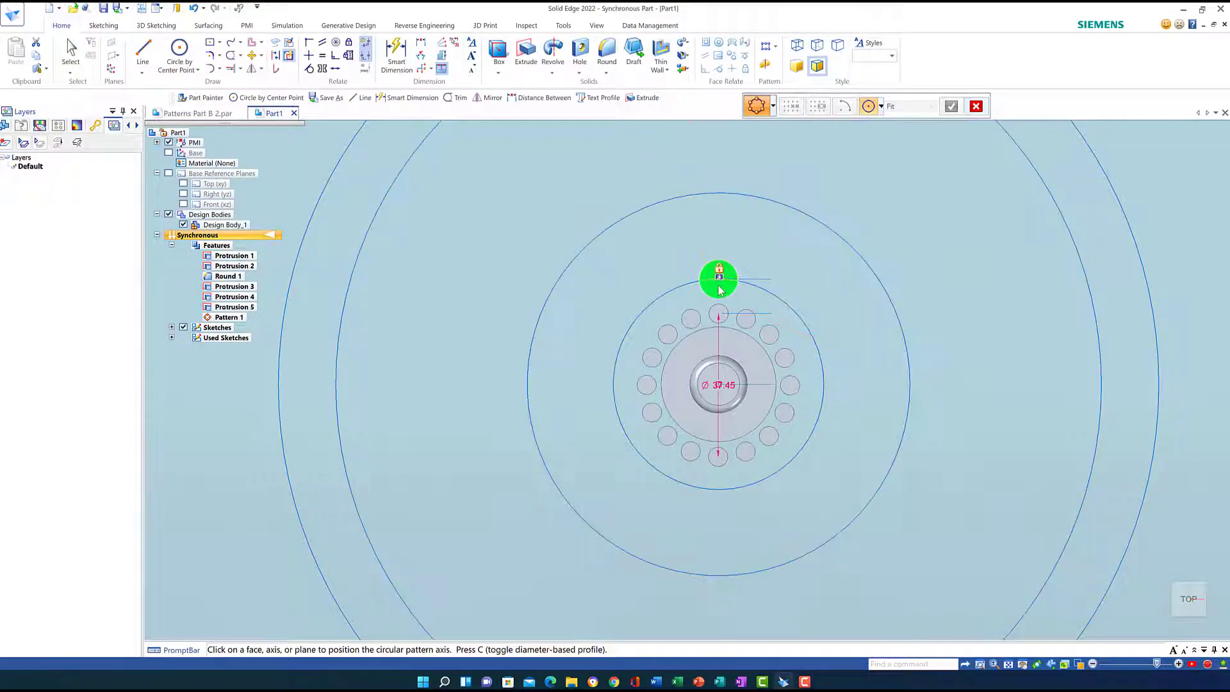
click(719, 387)
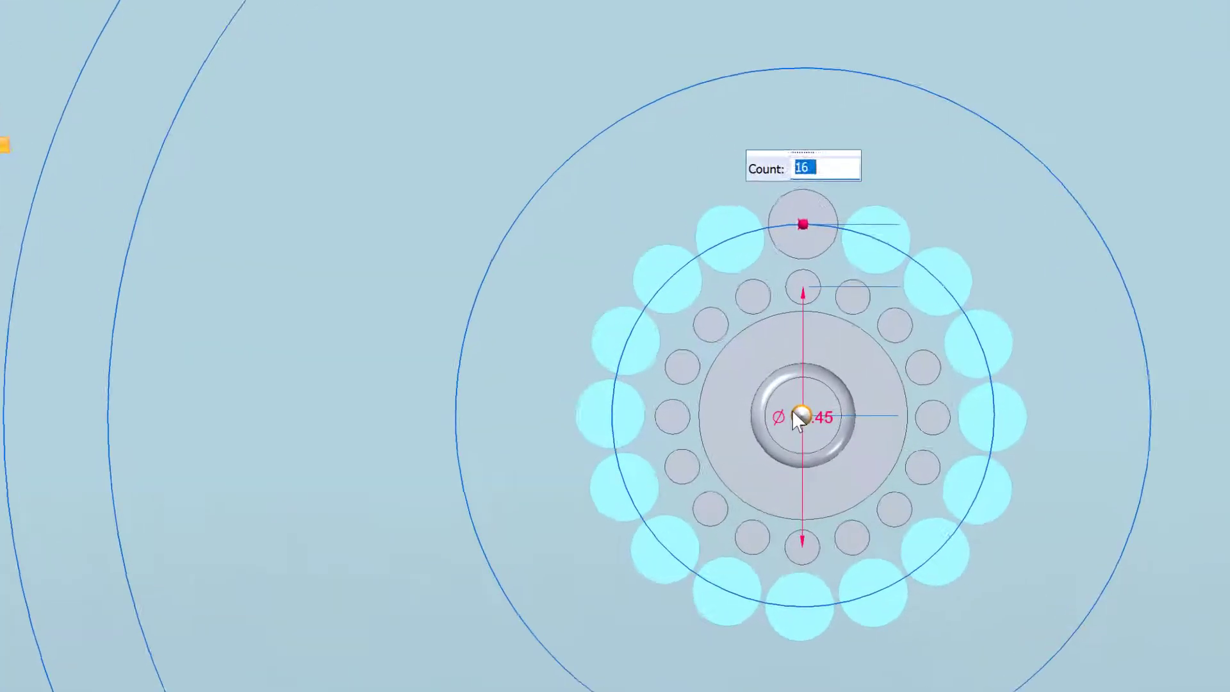
text(12)
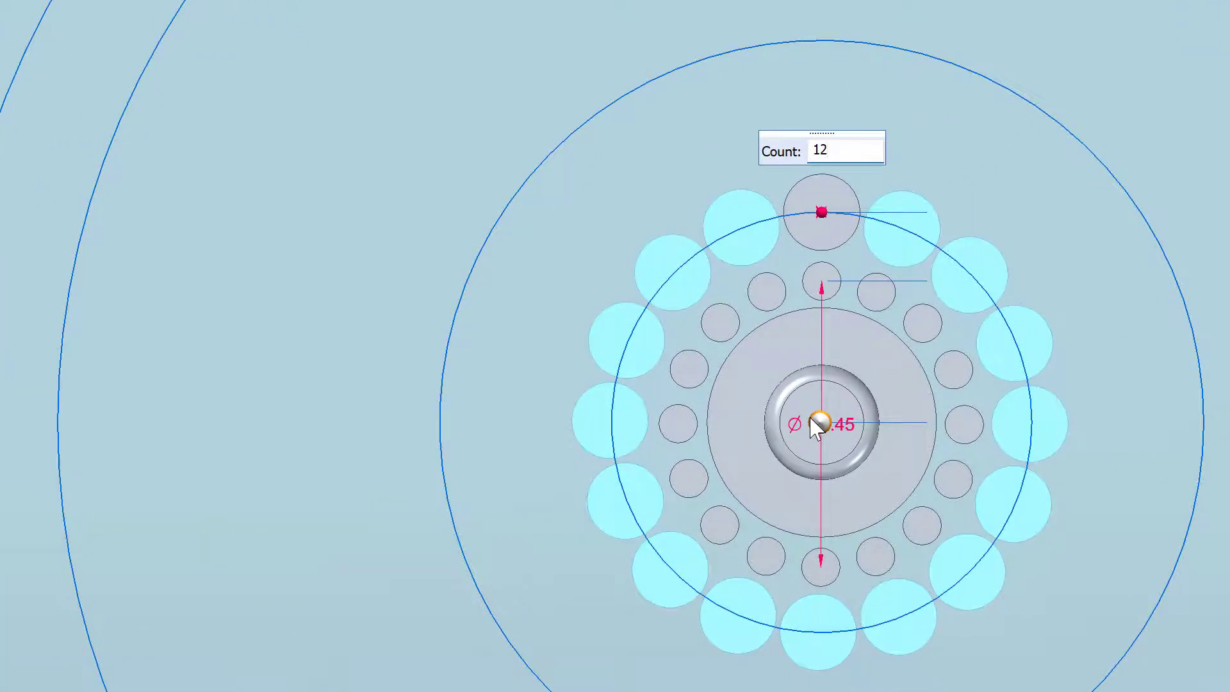
key(Return)
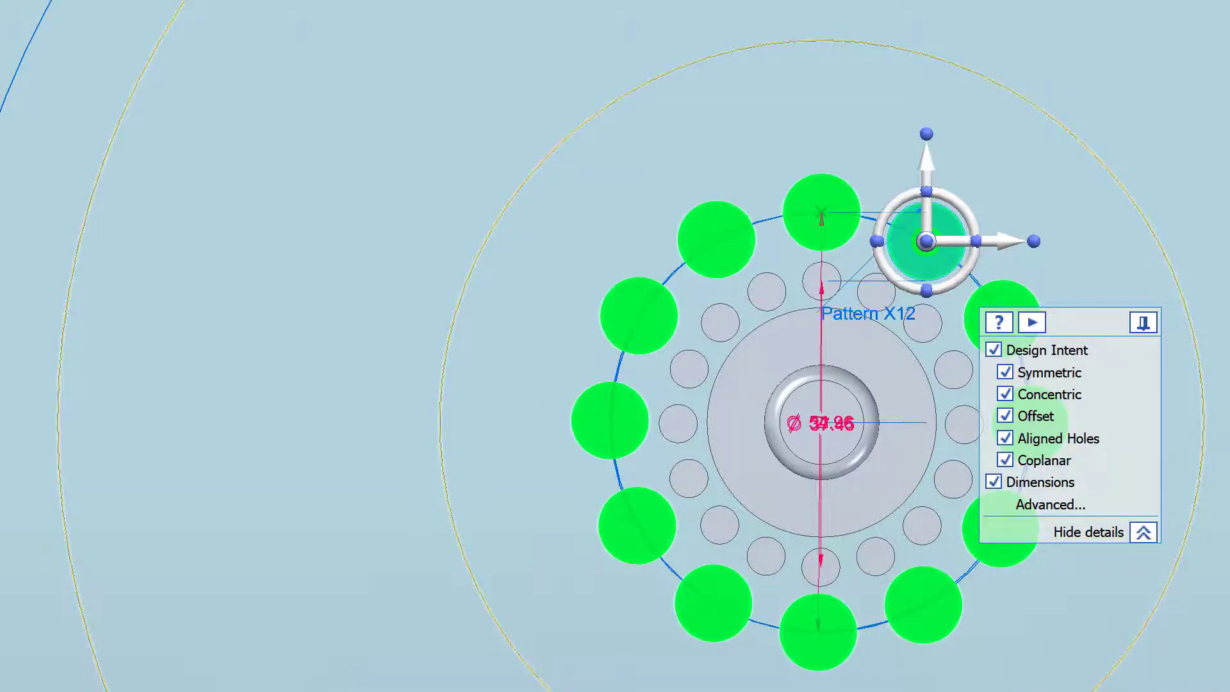
key(Escape)
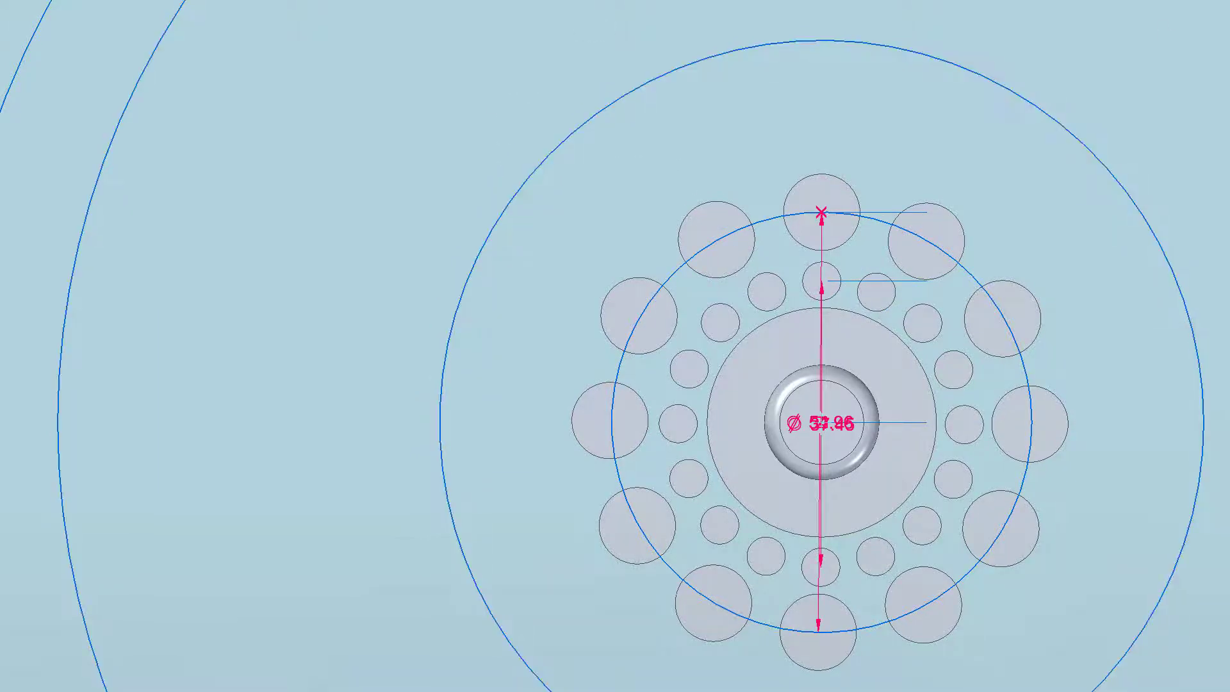
- Delete the sketched guide circle that runs through the centres of the 10 mm bosses
click(763, 221)
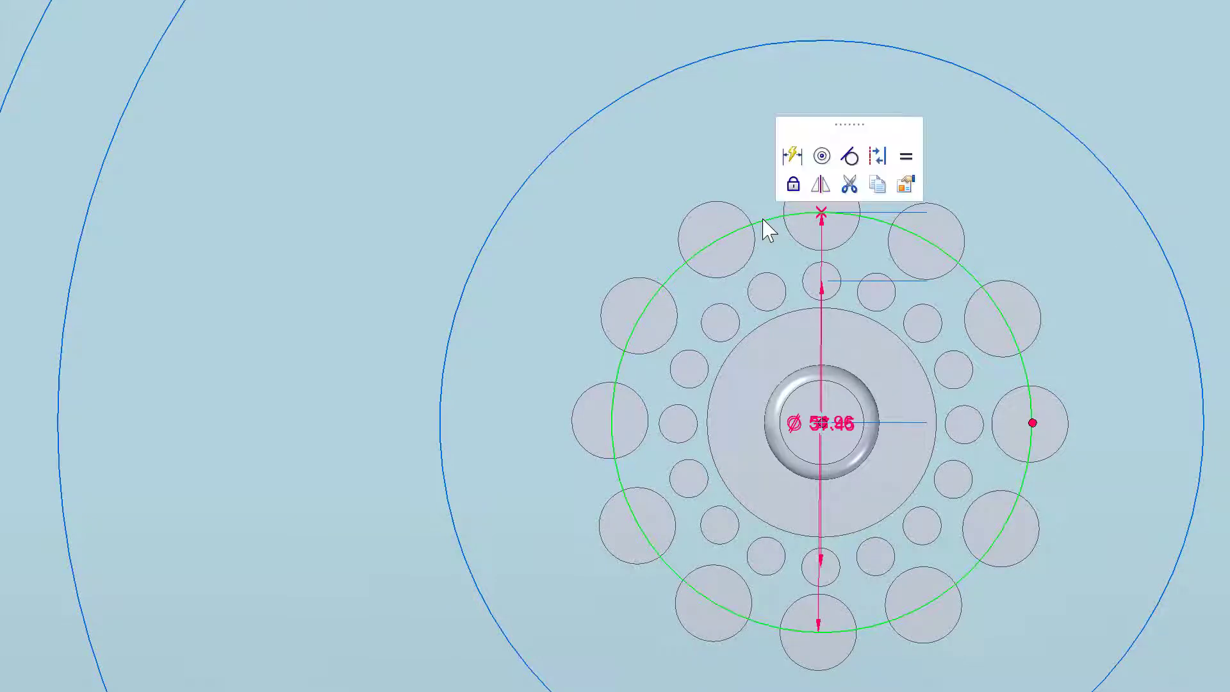
key(Escape)
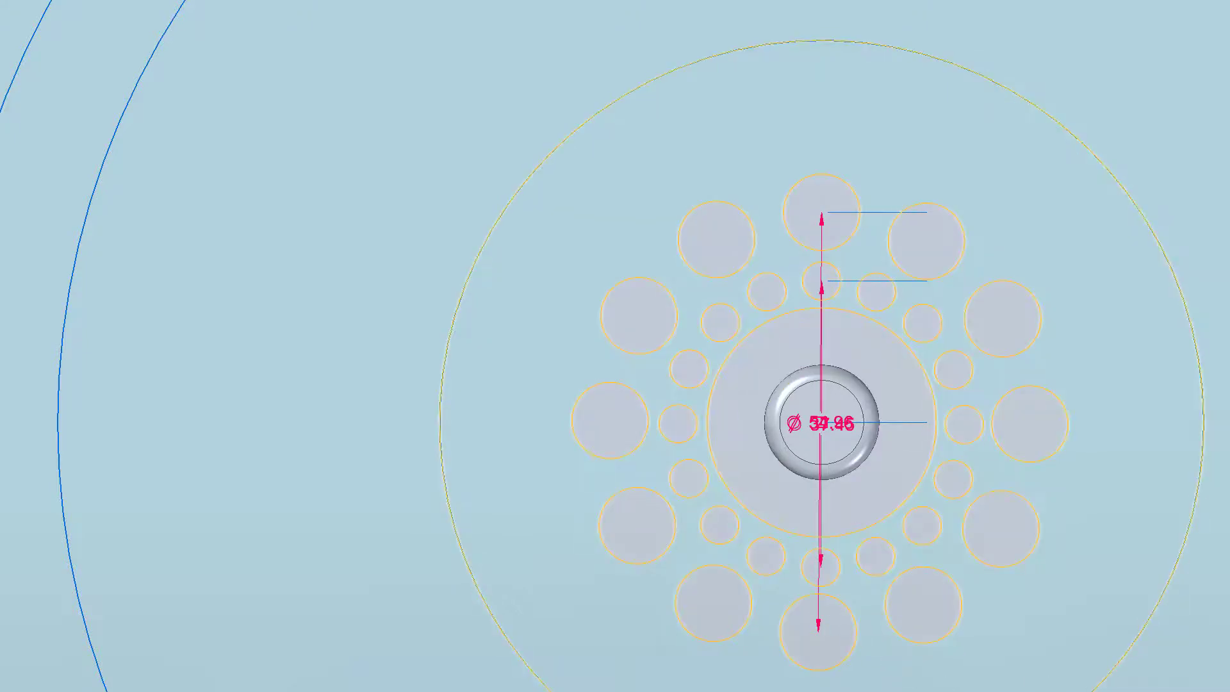
- With Part Painter set to select faces, paint the top and rounded edge of the innermost central boss Red
middle_drag(1225, 687, 1064, 564)
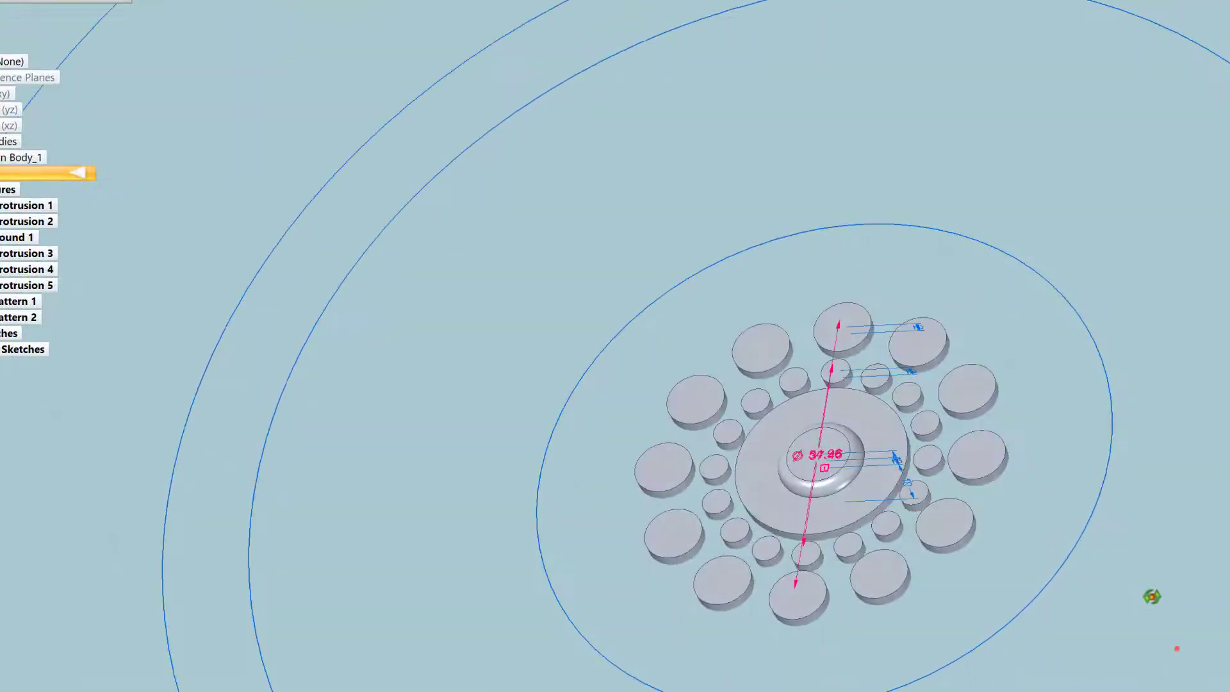
scroll(1079, 452, down, 2)
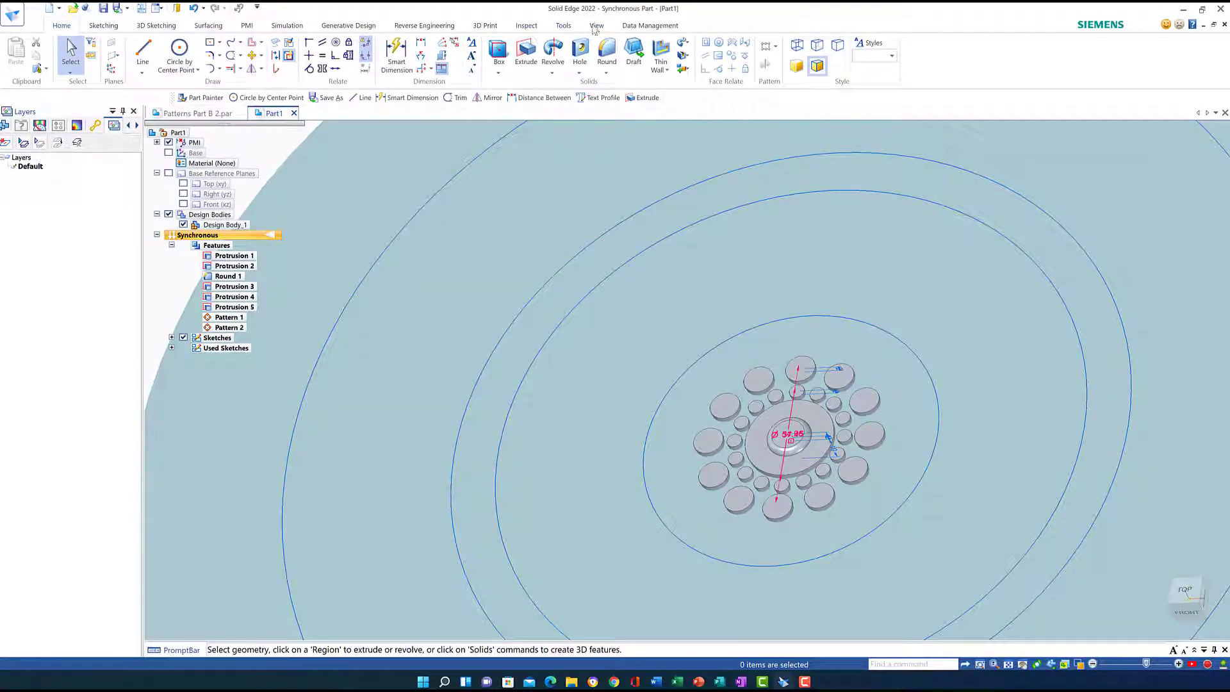
click(595, 27)
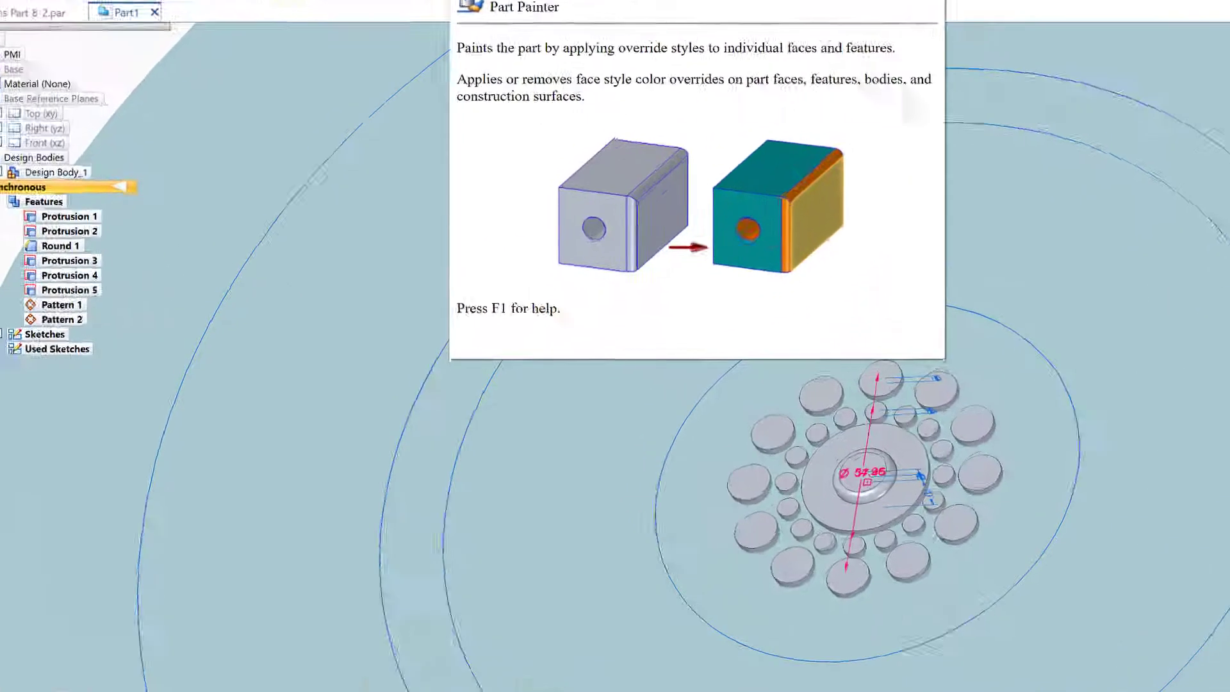
click(524, 45)
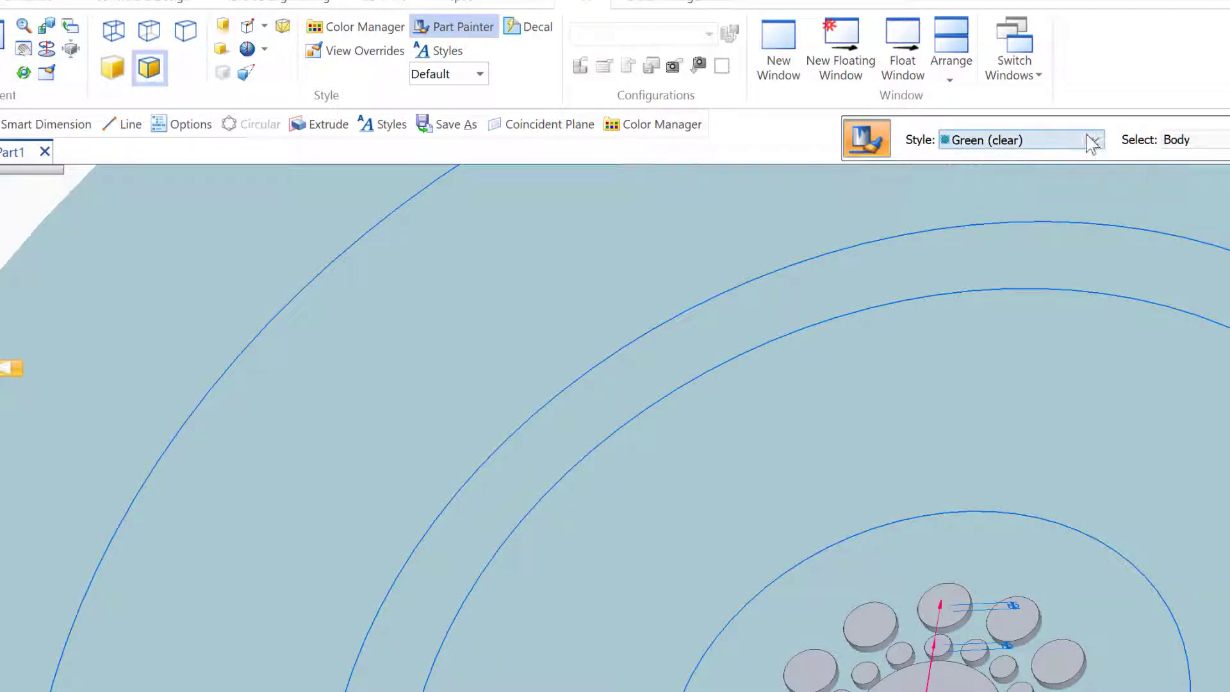
click(1095, 139)
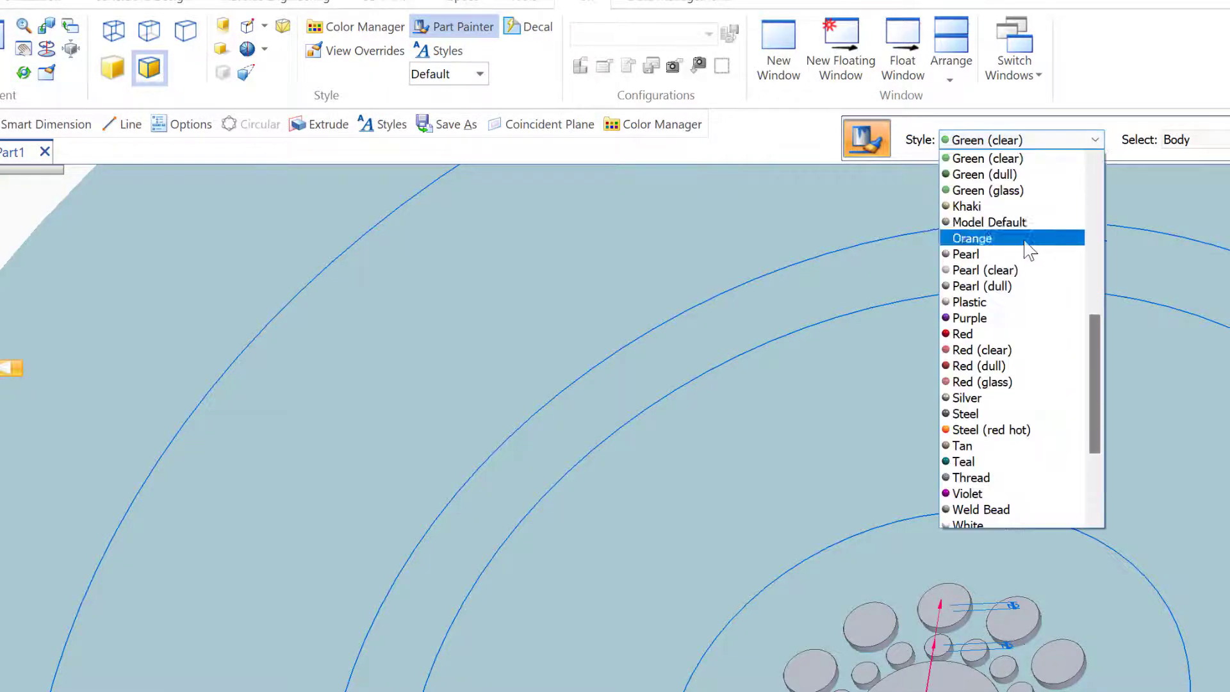
click(961, 334)
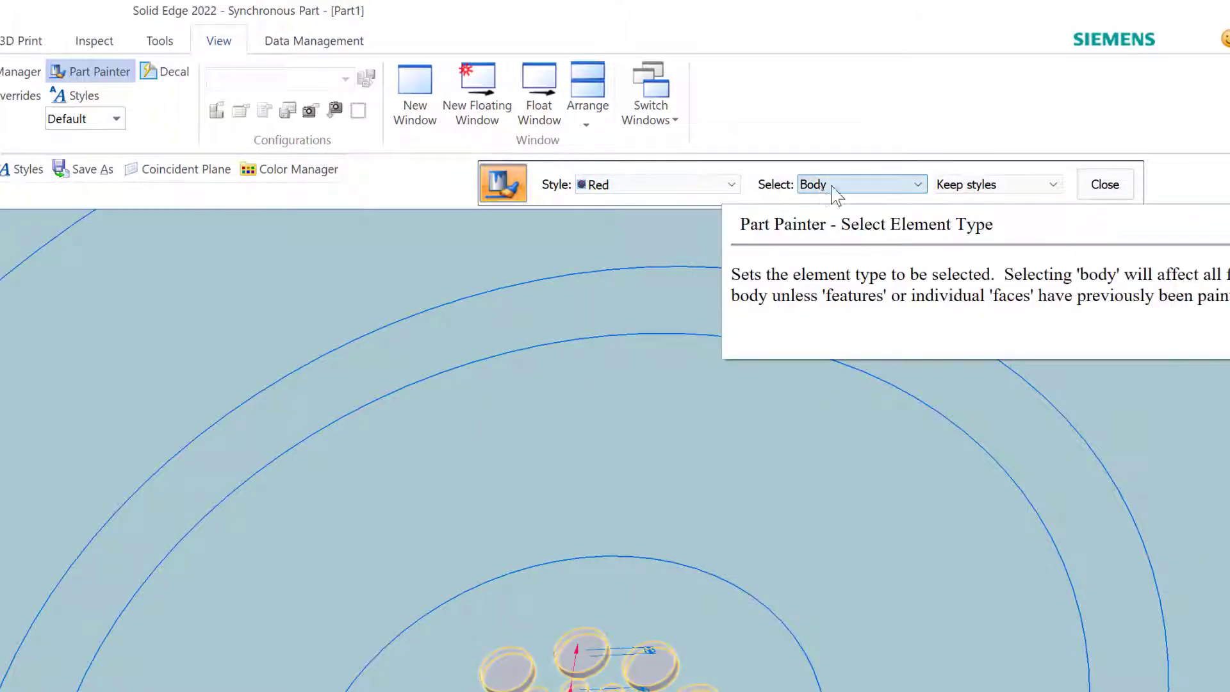
click(921, 185)
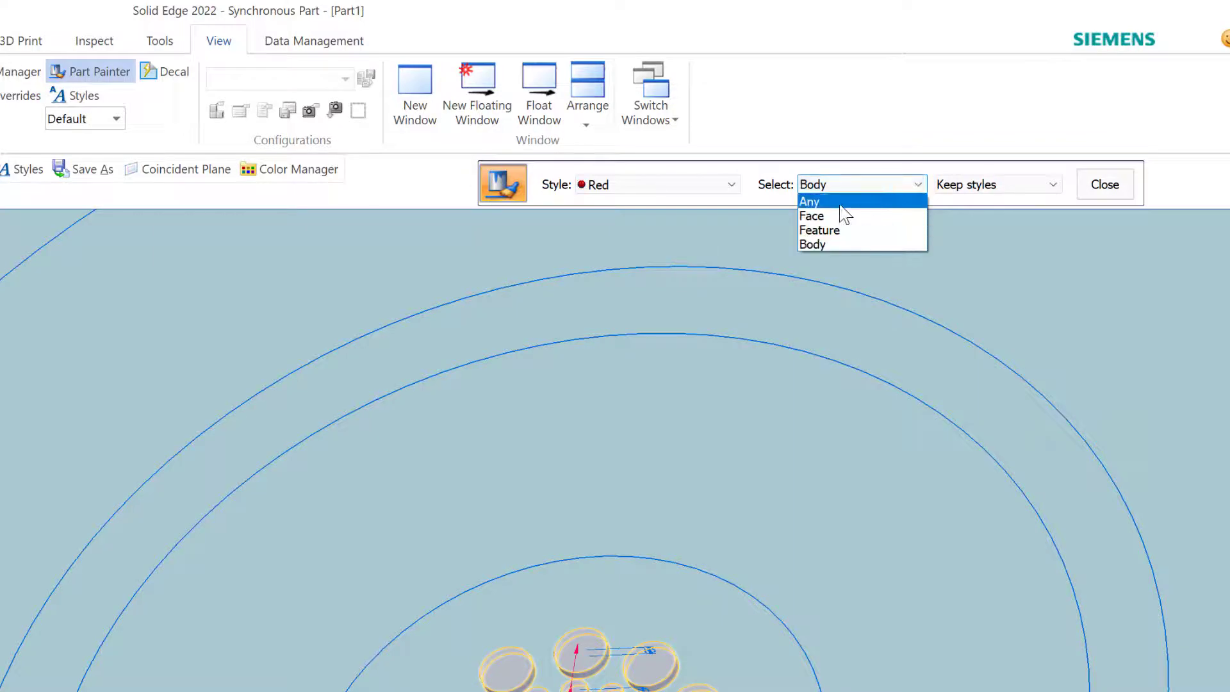
click(810, 218)
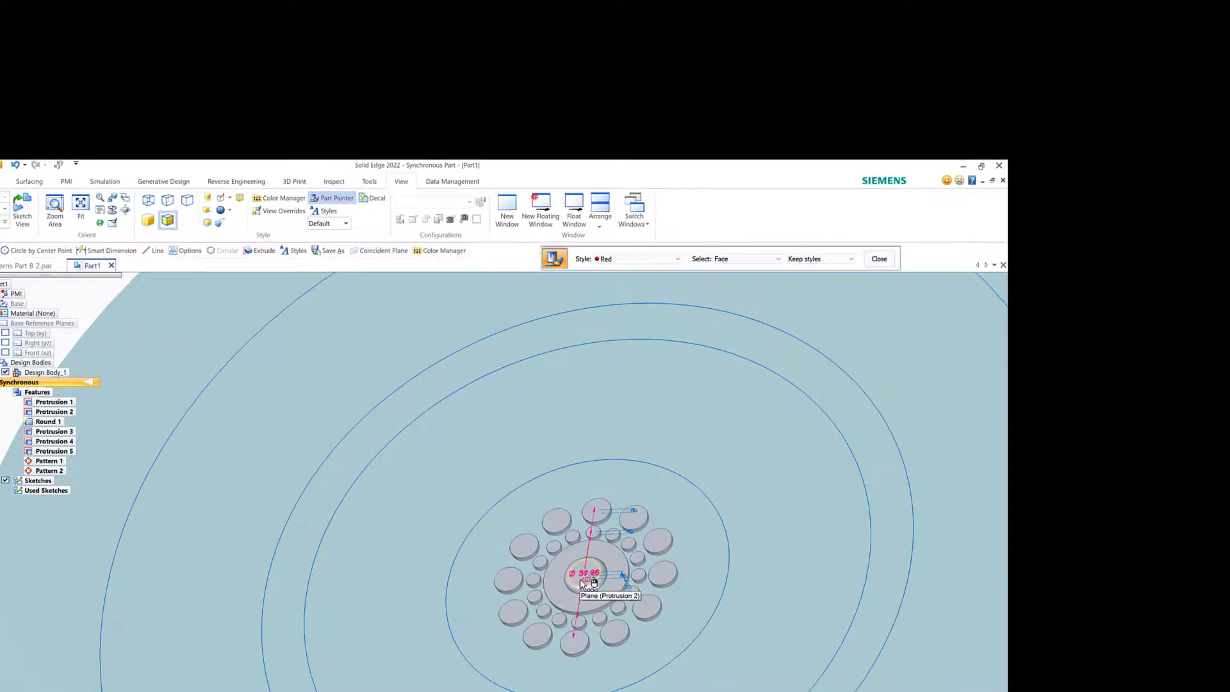
click(581, 582)
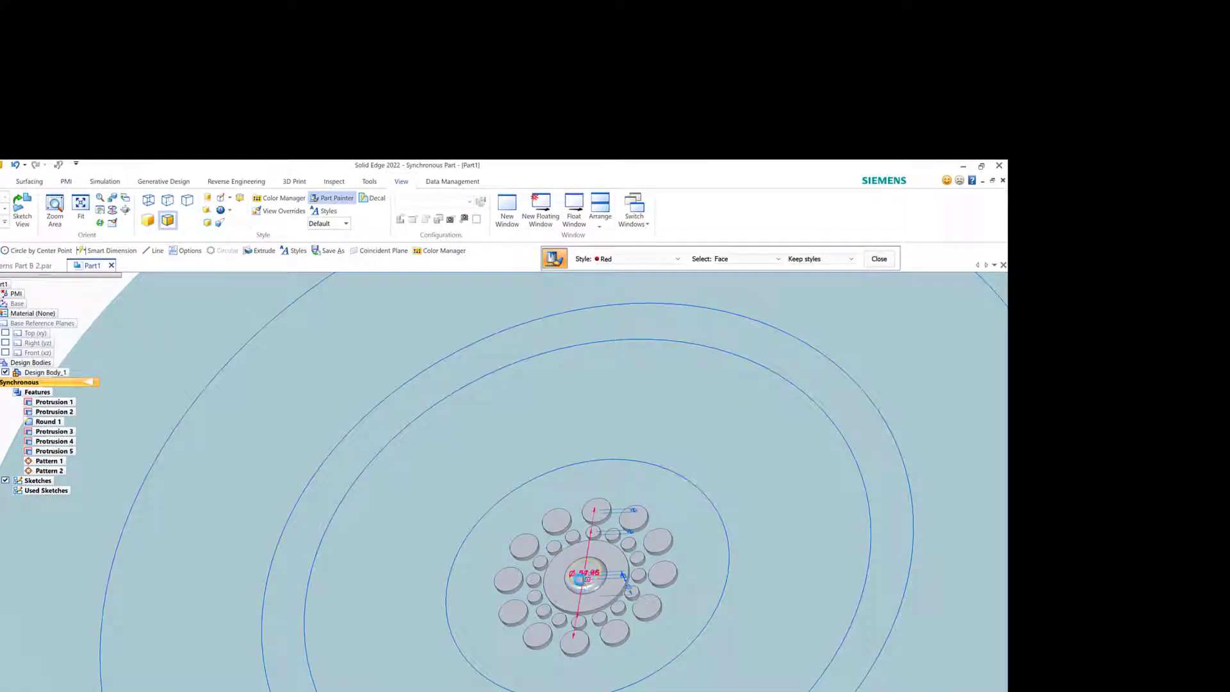
click(578, 591)
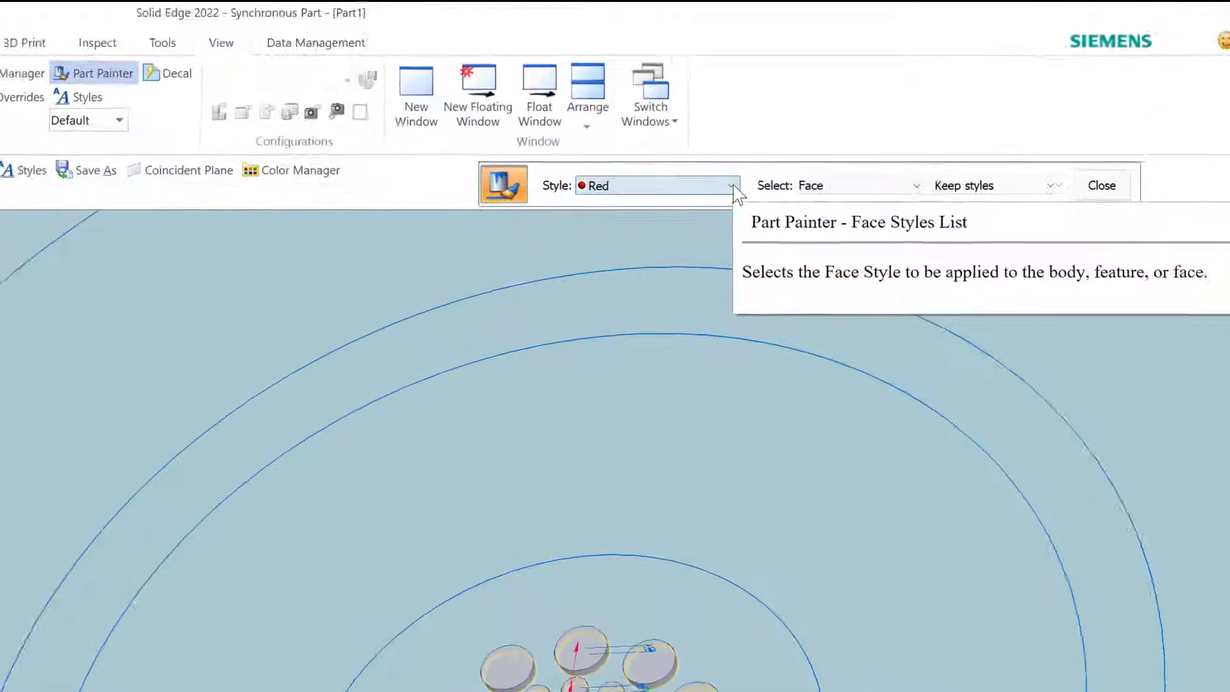
- Paint the ring-shaped top face around the red central boss Orange
click(734, 187)
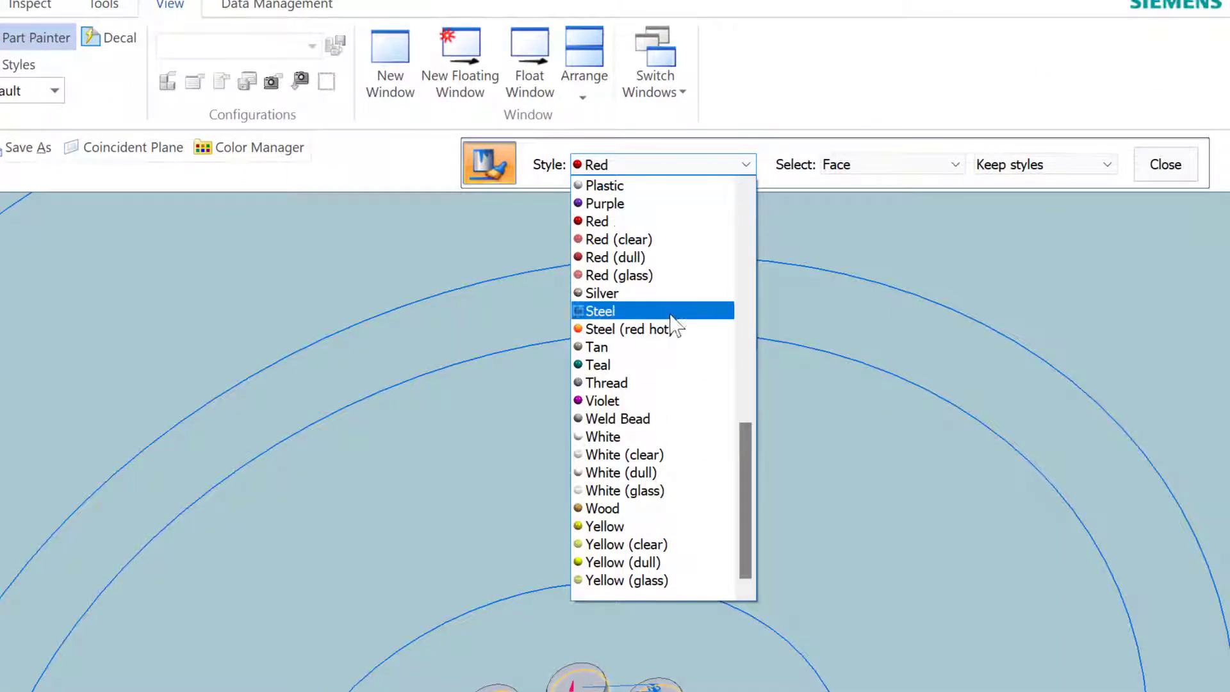
scroll(631, 253, up, 1)
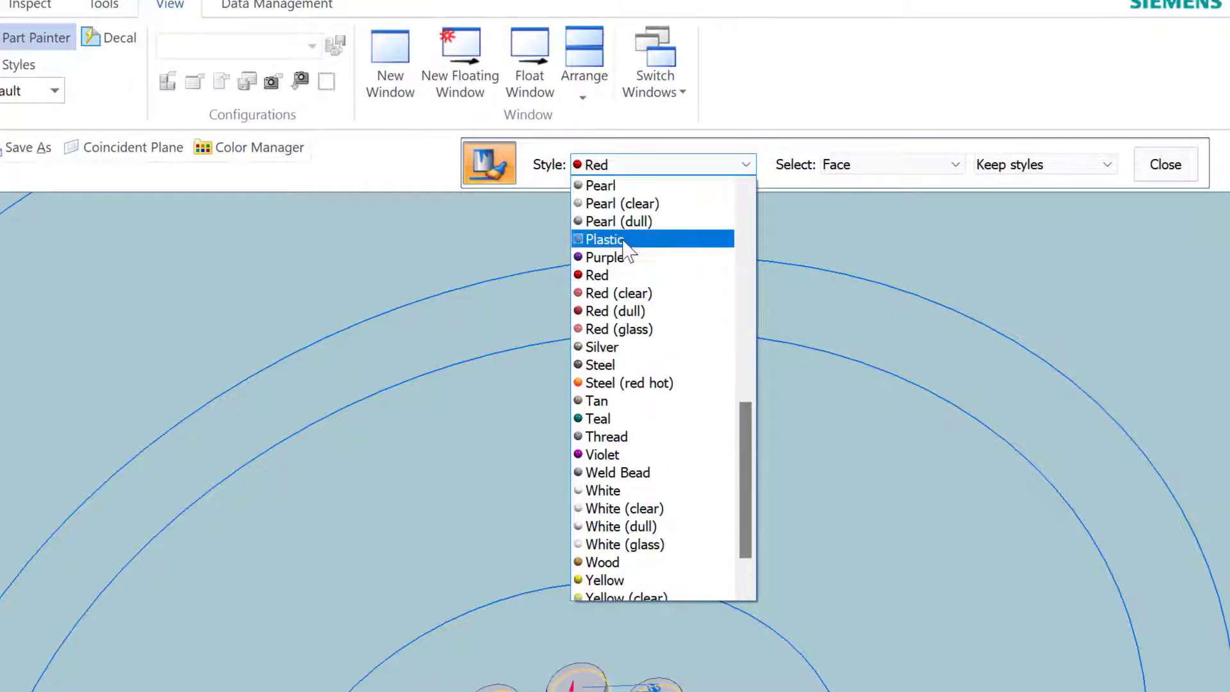
scroll(625, 252, up, 2)
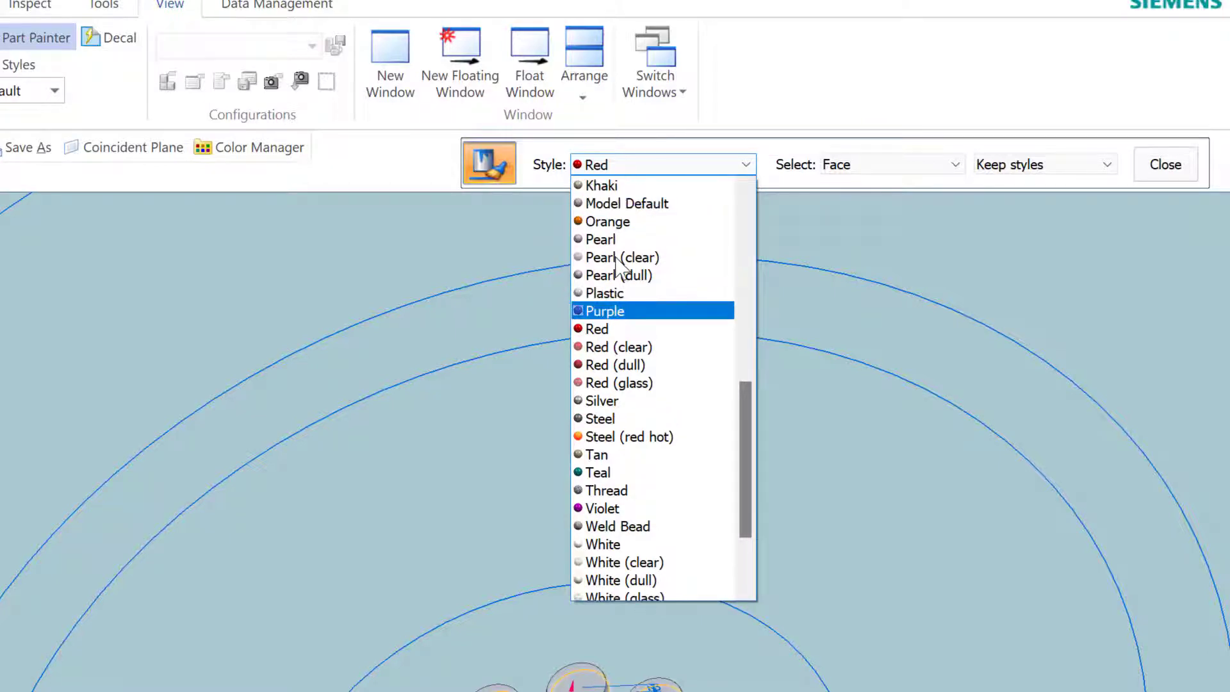
click(602, 275)
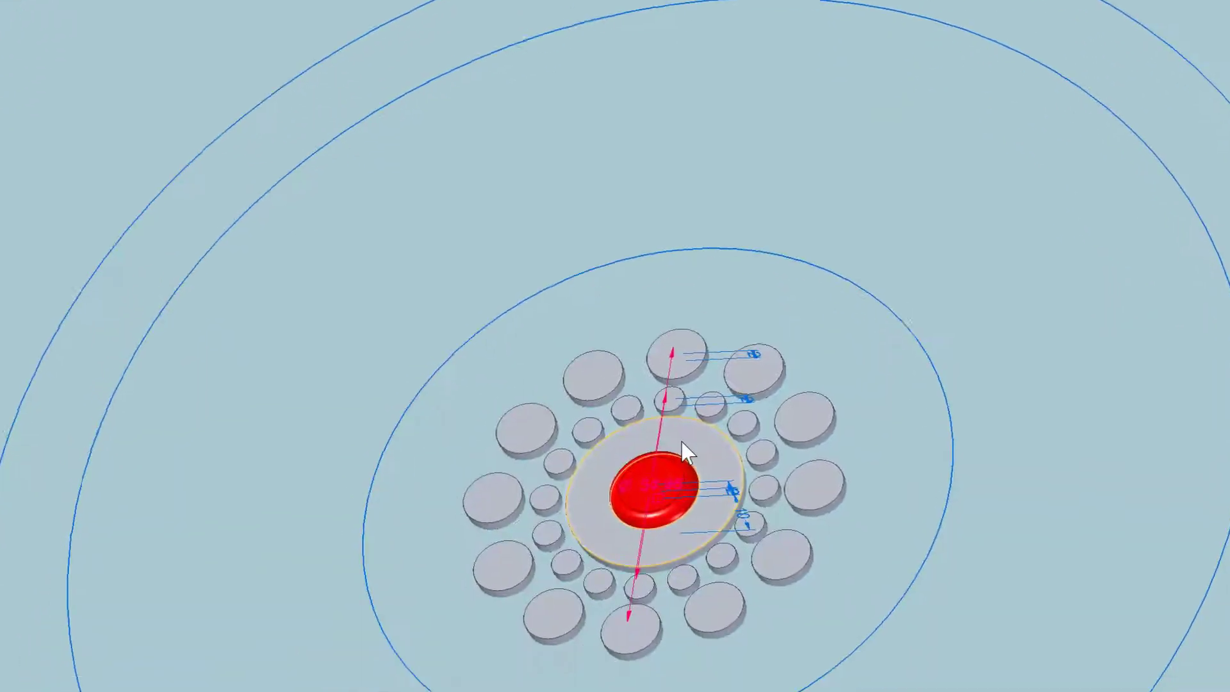
click(697, 381)
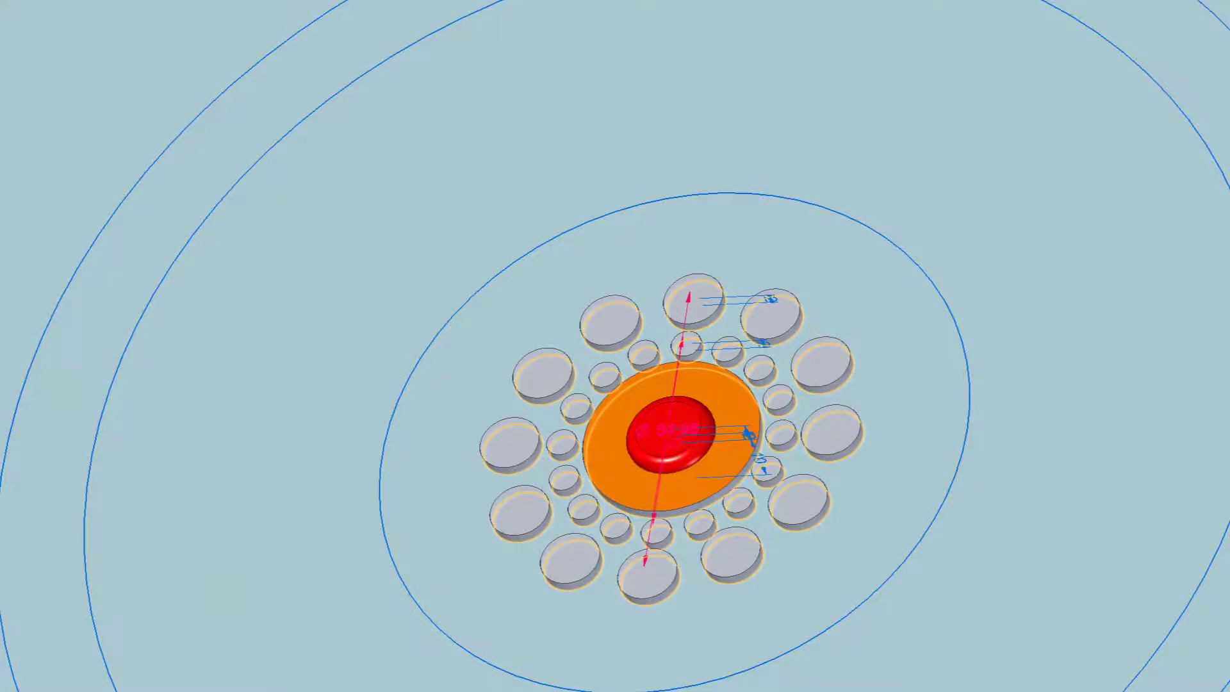
- Paint the top faces of every other 5 mm boss Blue (dull), starting with the one directly above the disc's centre
click(885, 107)
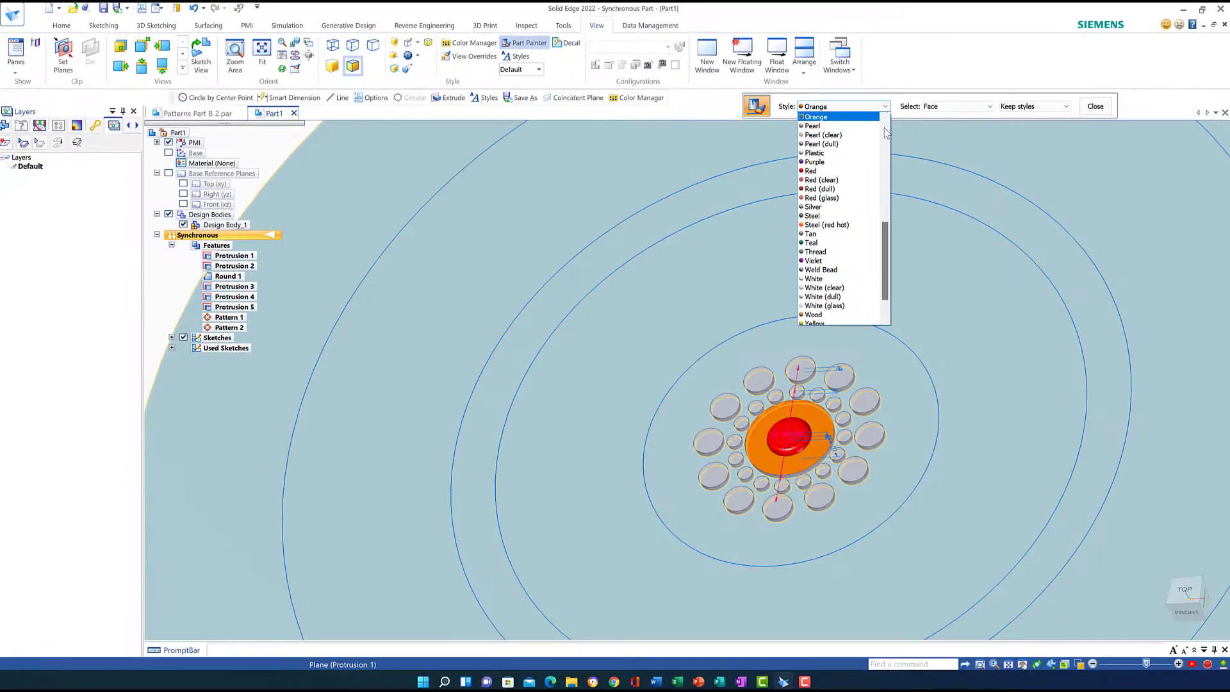
scroll(854, 202, up, 3)
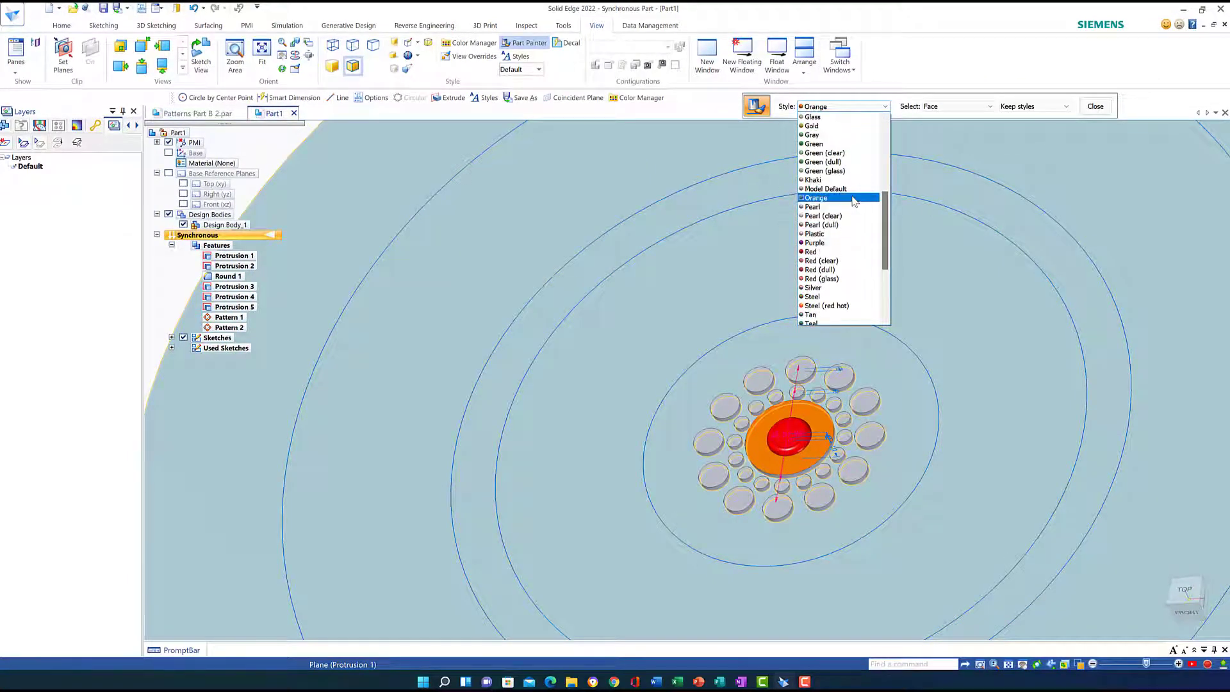
scroll(854, 199, up, 4)
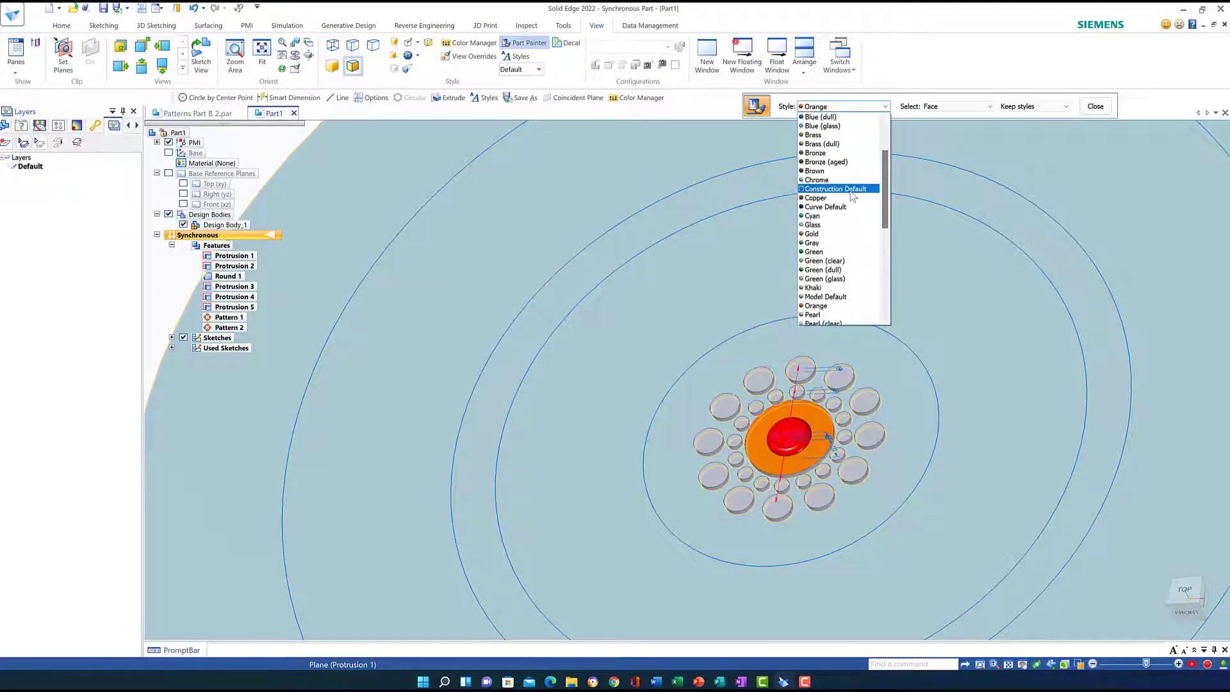
scroll(853, 199, up, 3)
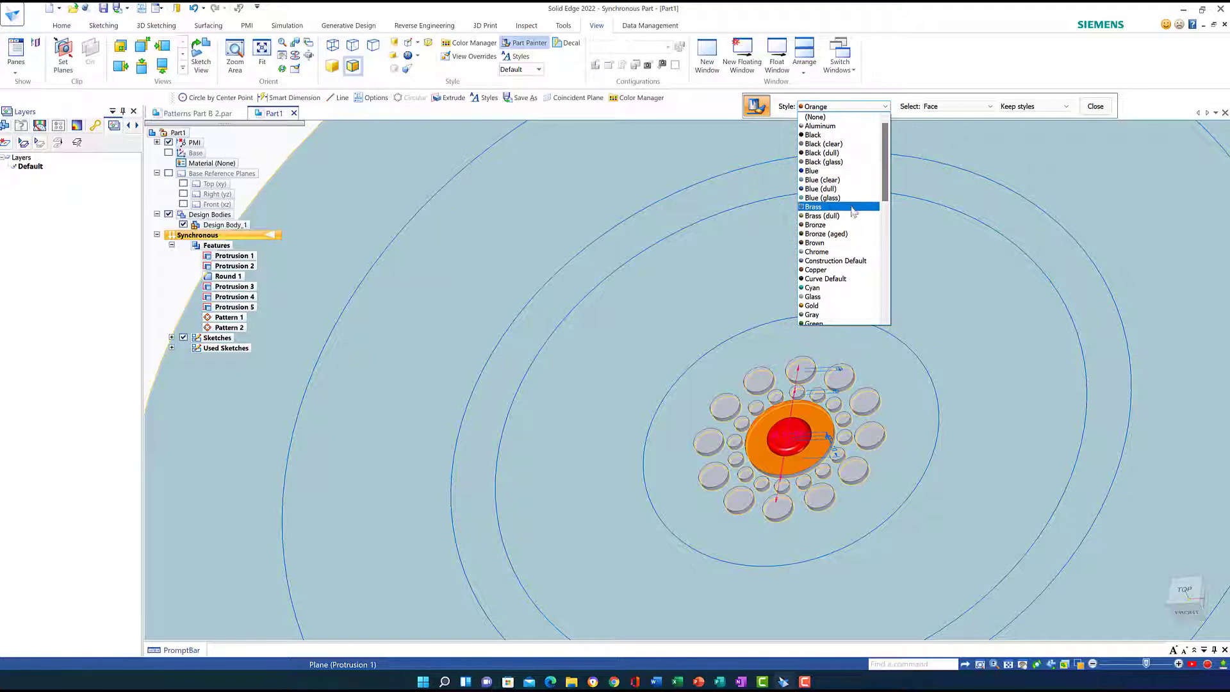
click(813, 190)
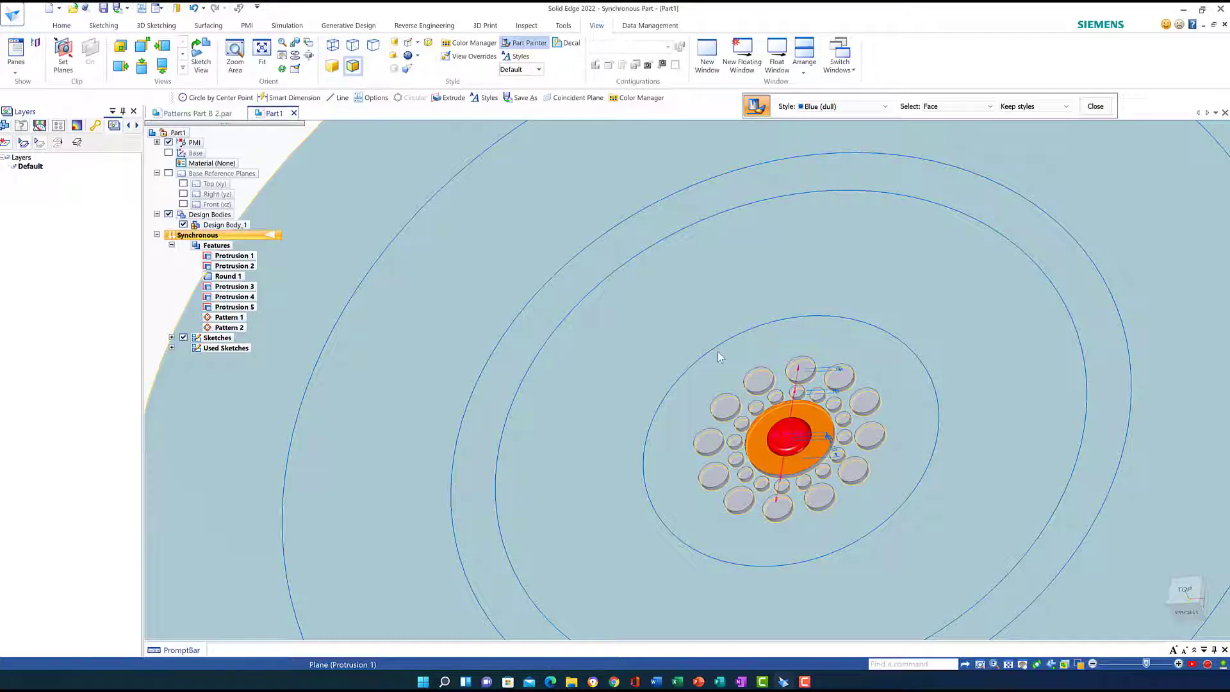
click(797, 394)
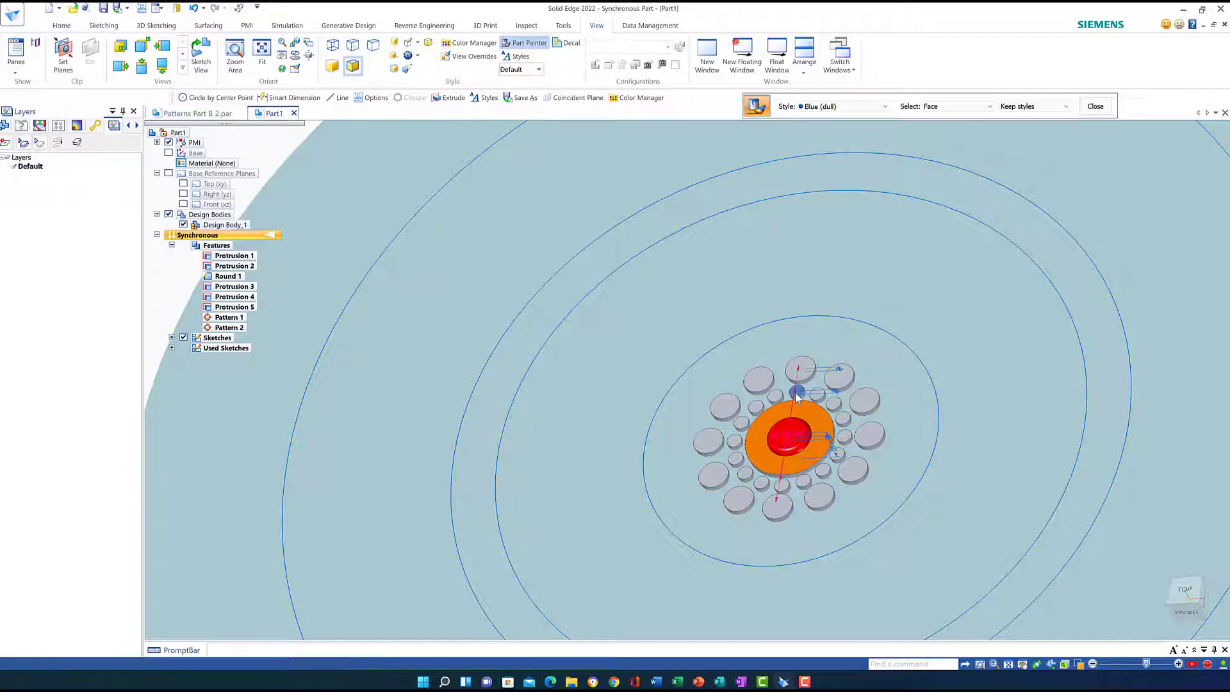
click(755, 408)
click(734, 442)
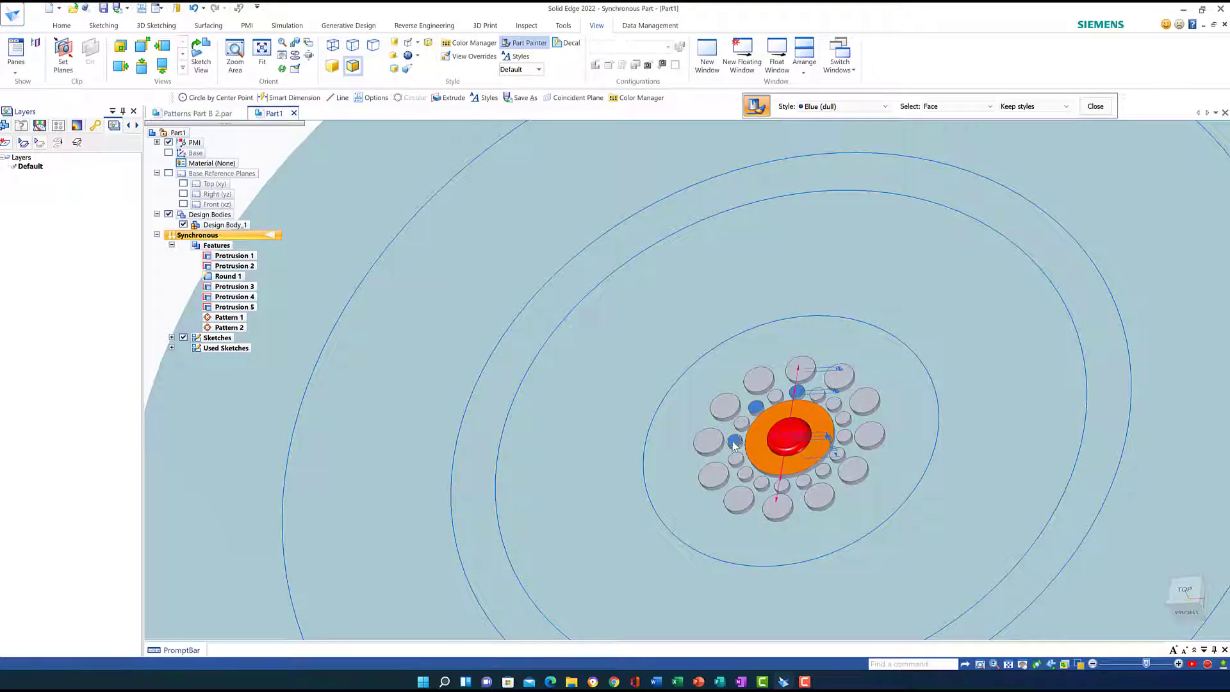
click(742, 475)
click(782, 486)
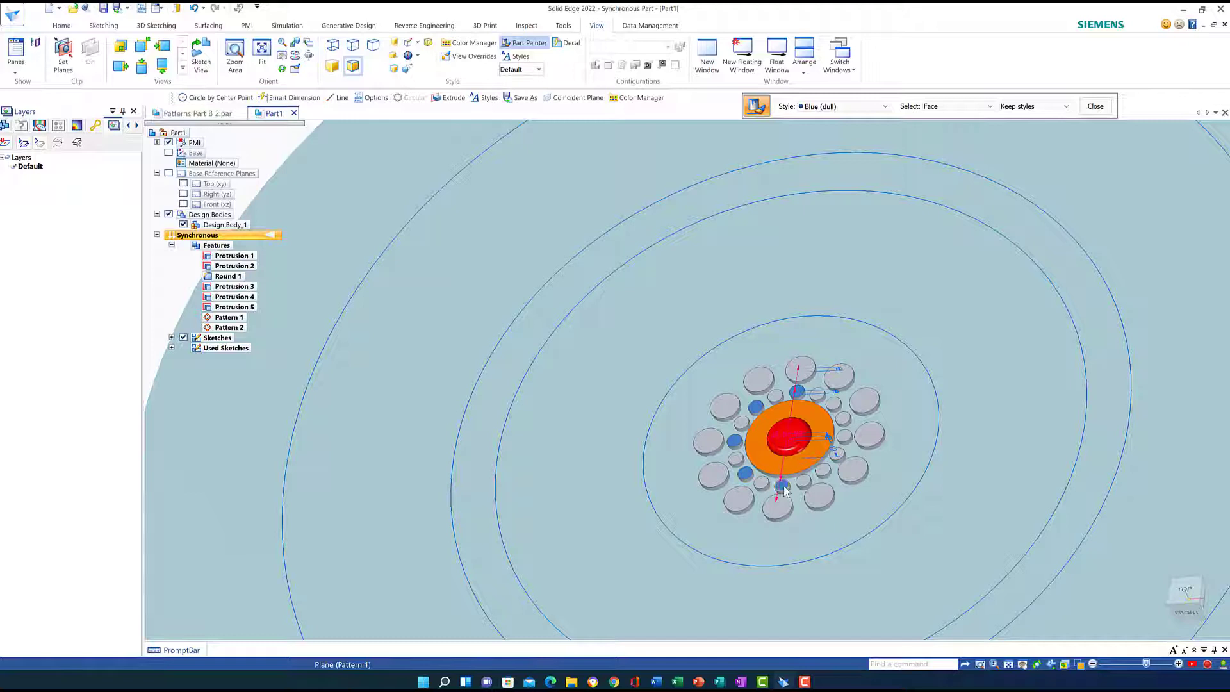
click(824, 472)
click(844, 437)
click(833, 404)
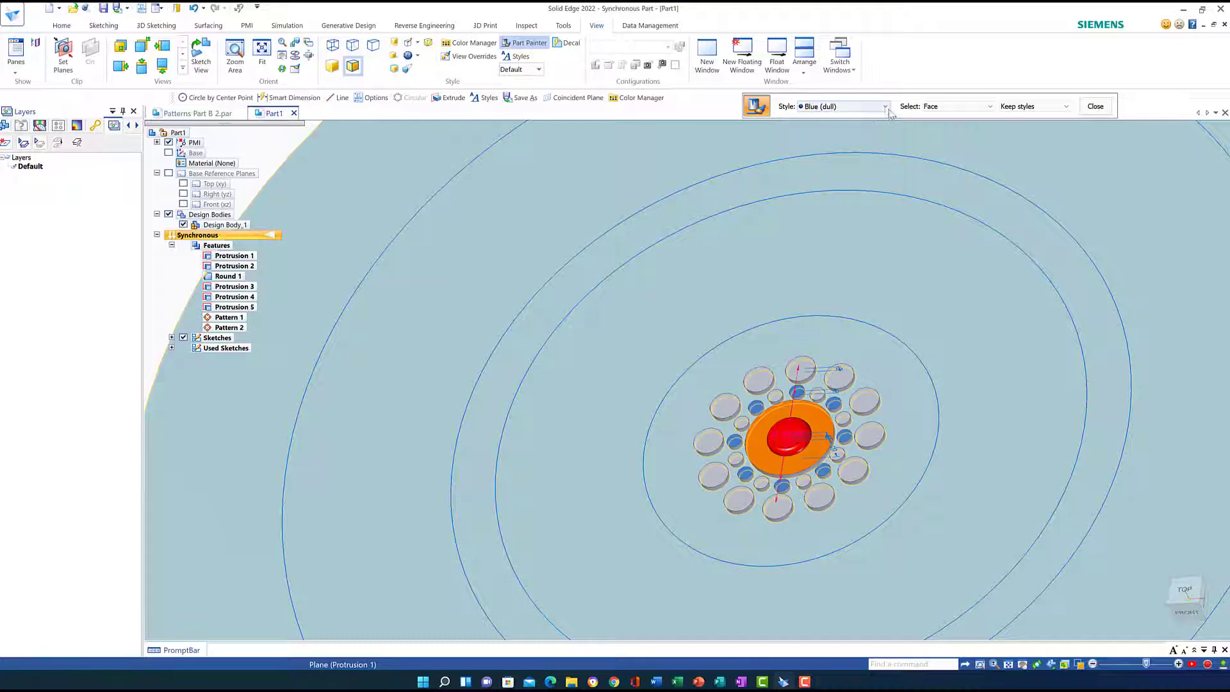
- Paint the top faces of the remaining unpainted 5 mm bosses Red (dull)
click(858, 106)
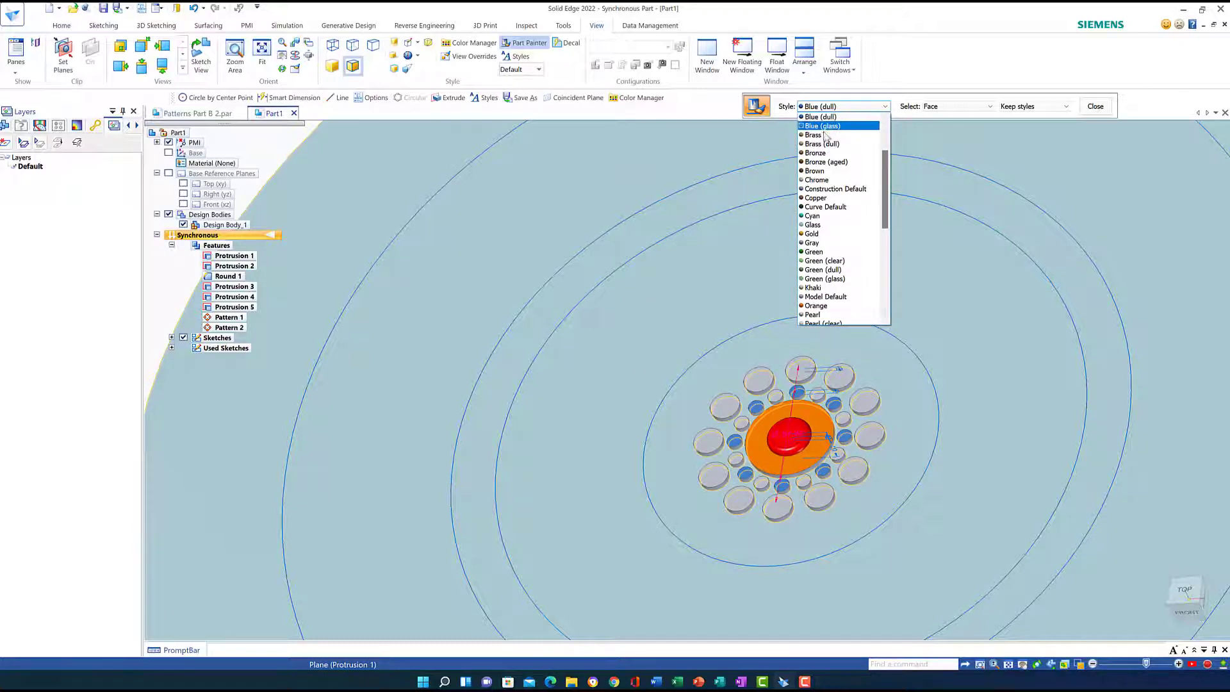
scroll(823, 160, down, 3)
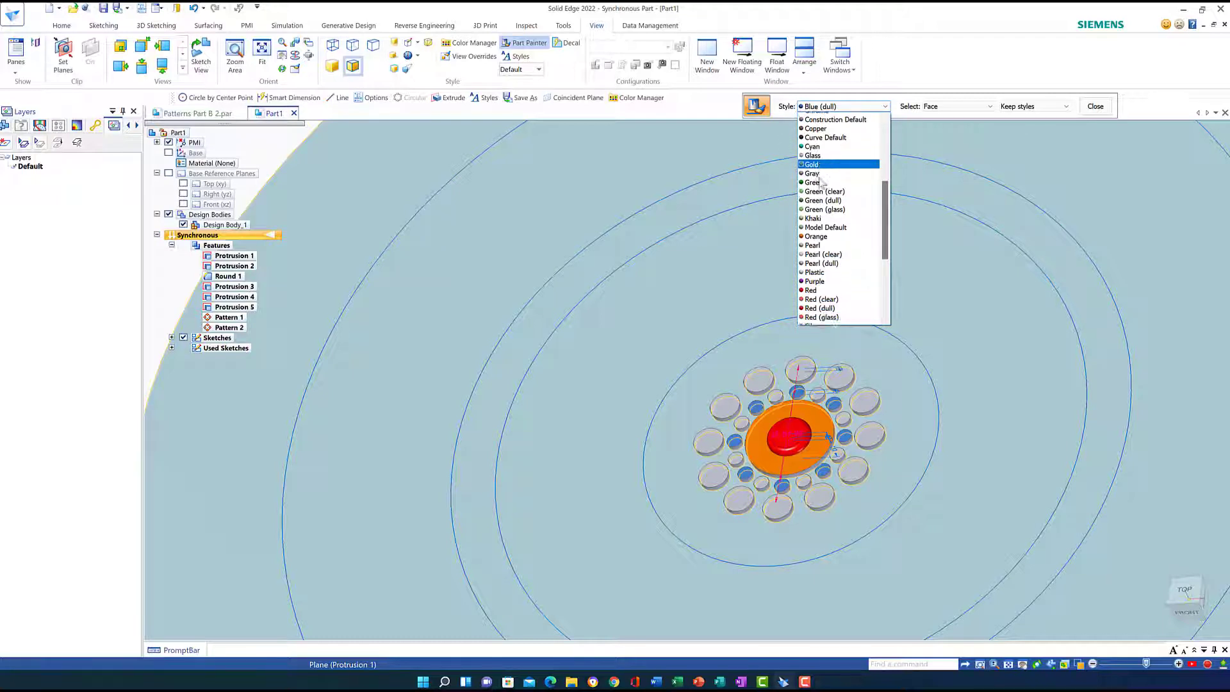
scroll(820, 181, down, 3)
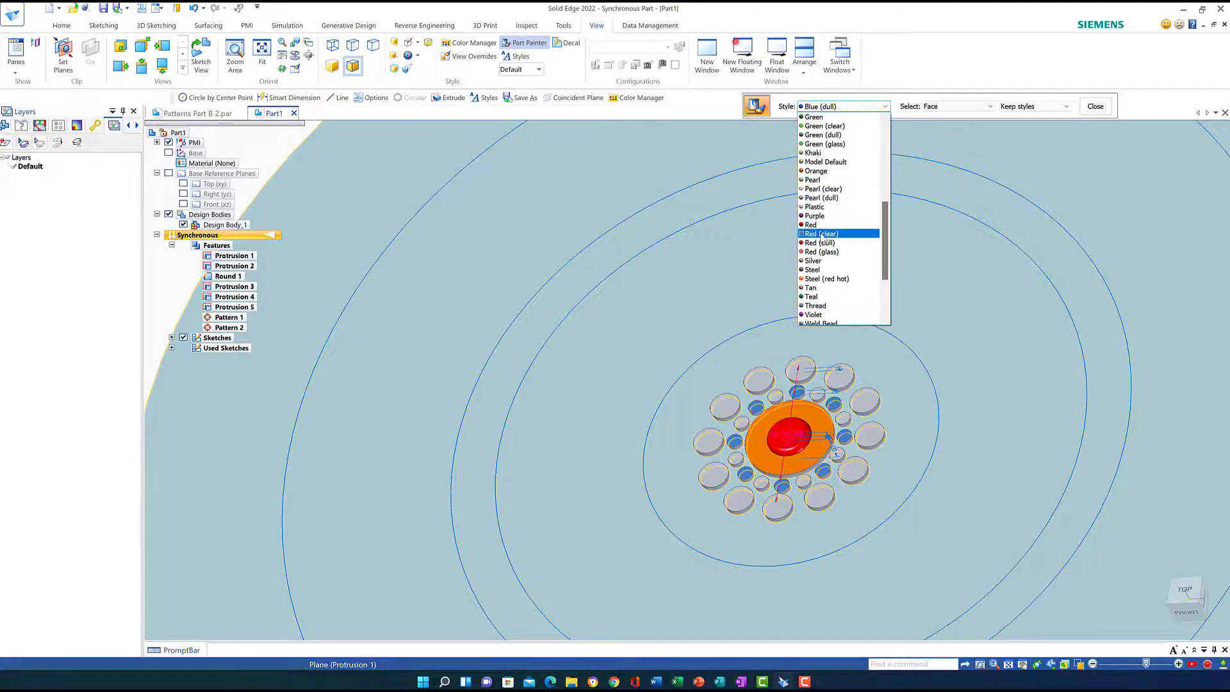
click(812, 243)
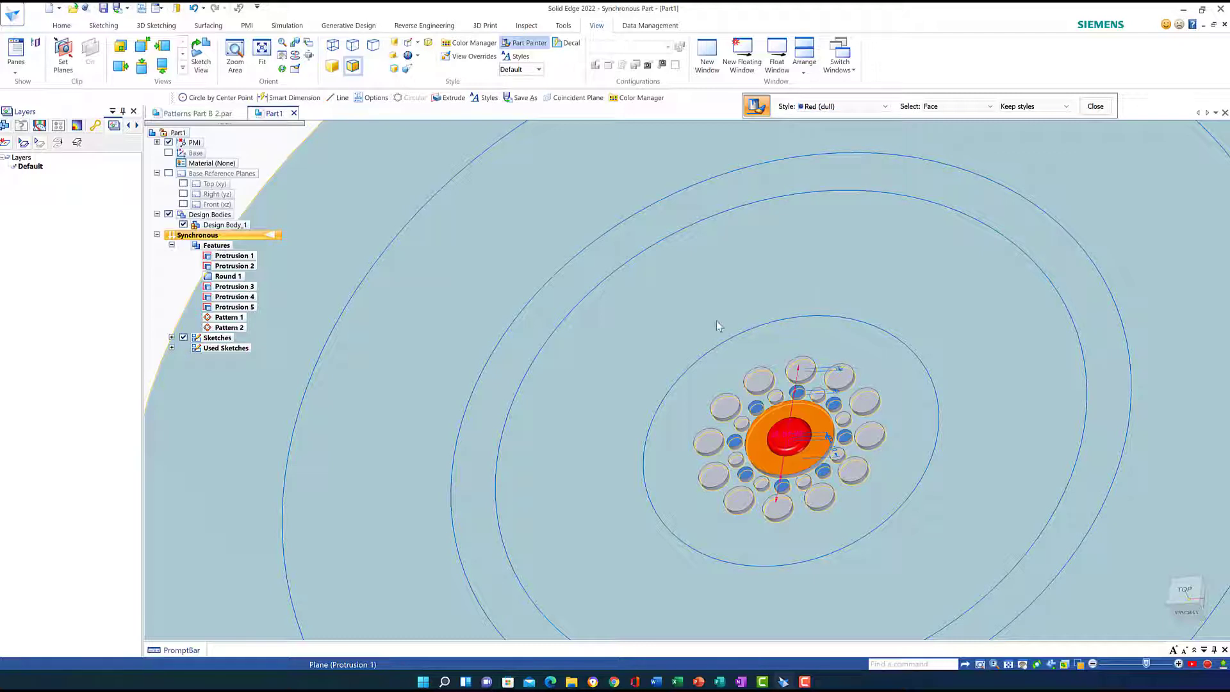
click(773, 400)
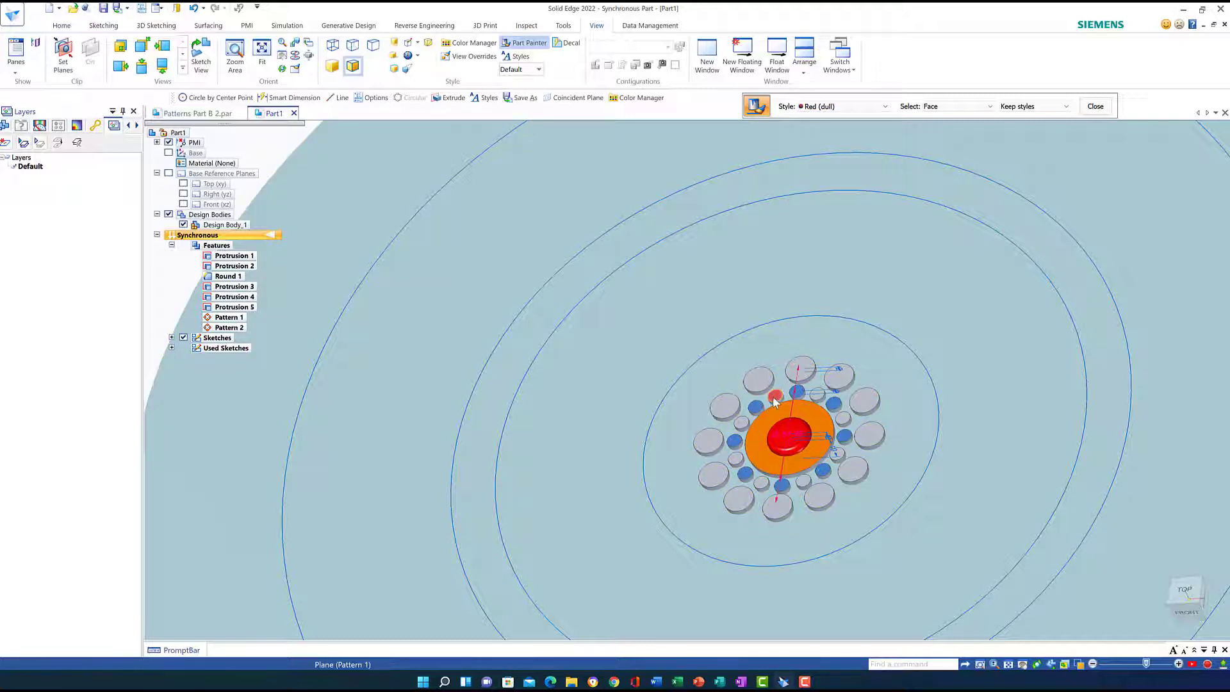
click(743, 423)
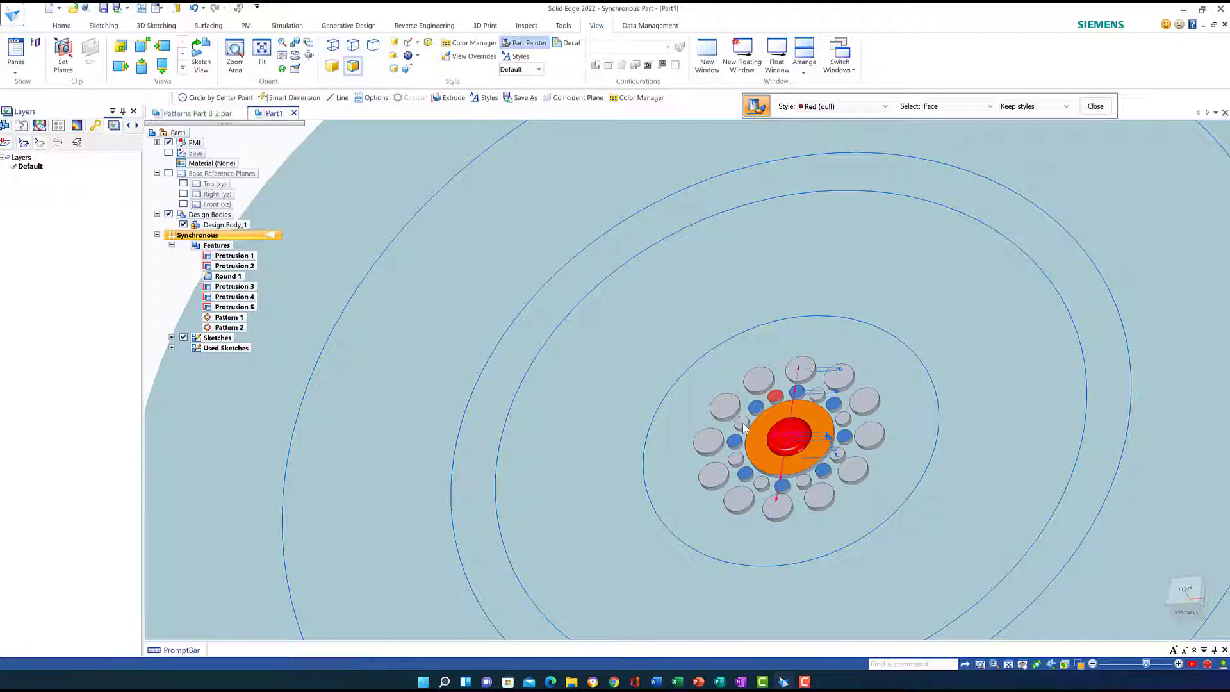
click(735, 459)
click(760, 481)
click(804, 482)
click(837, 455)
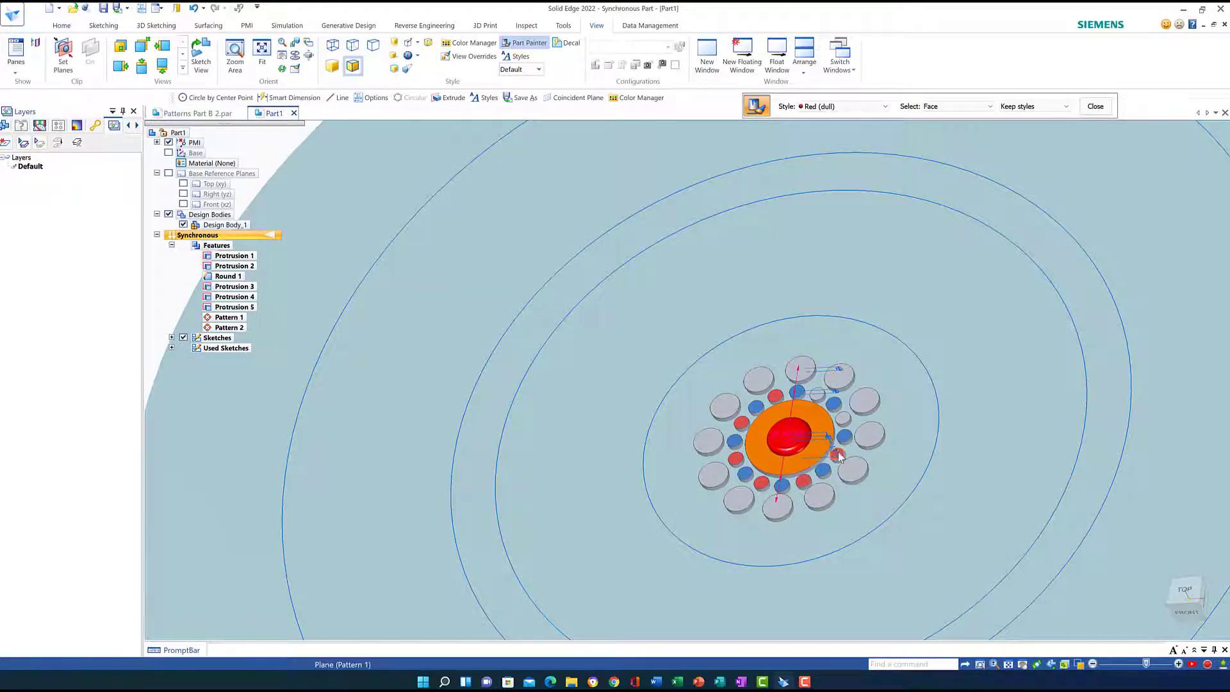
click(843, 418)
click(815, 394)
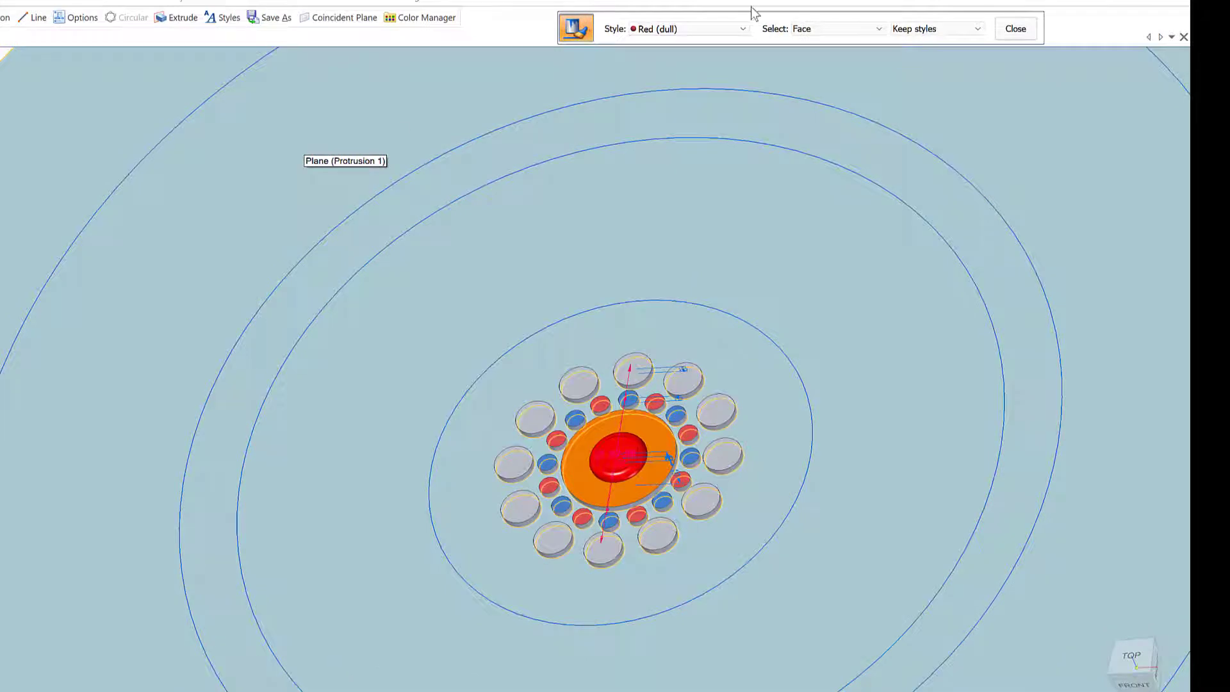
- Paint the top faces of every other 10 mm boss White, starting with the one directly above the disc's centre
click(742, 29)
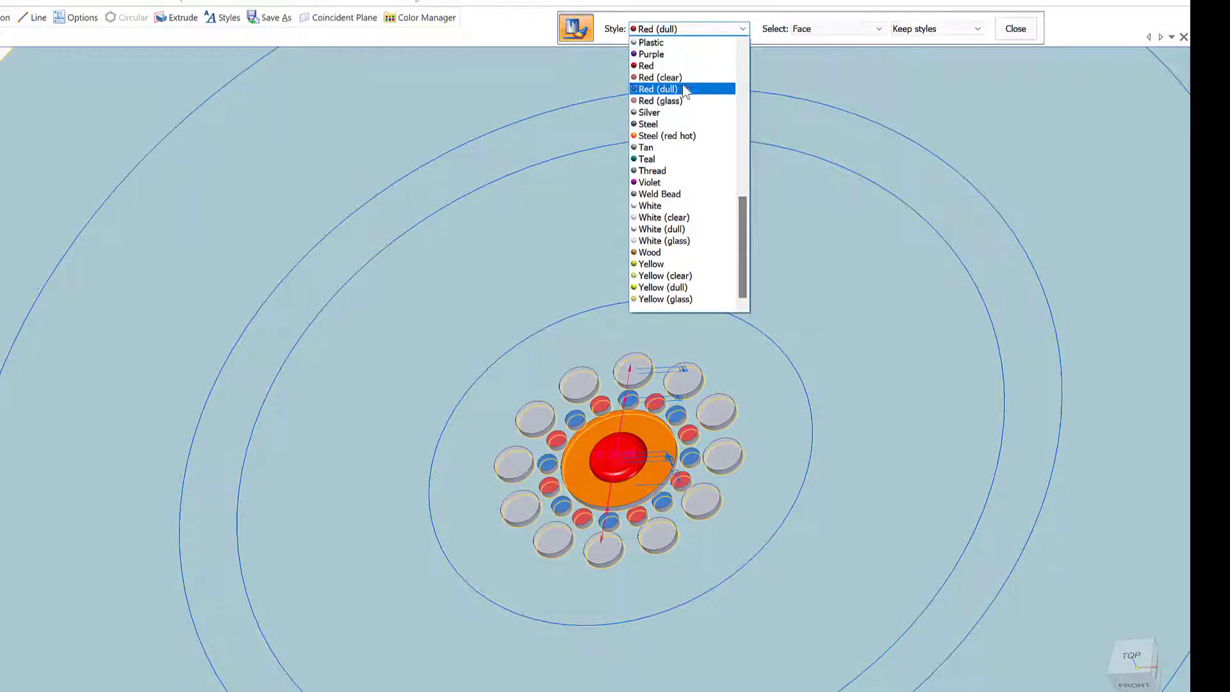
click(642, 206)
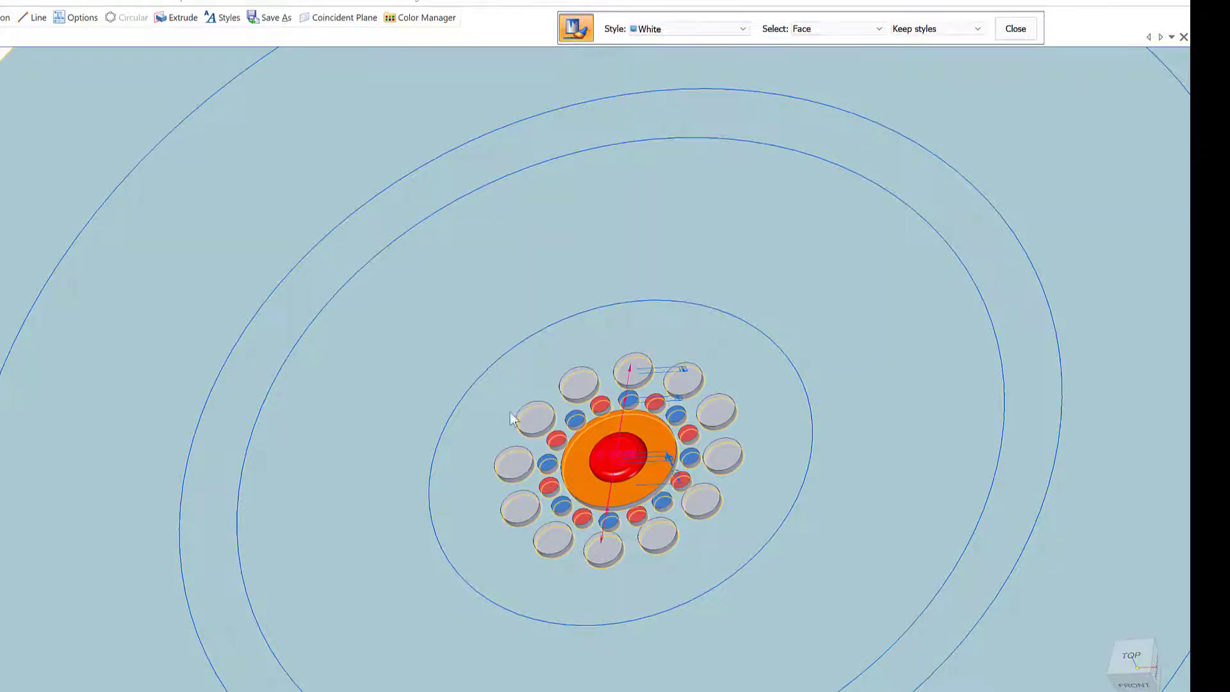
click(639, 374)
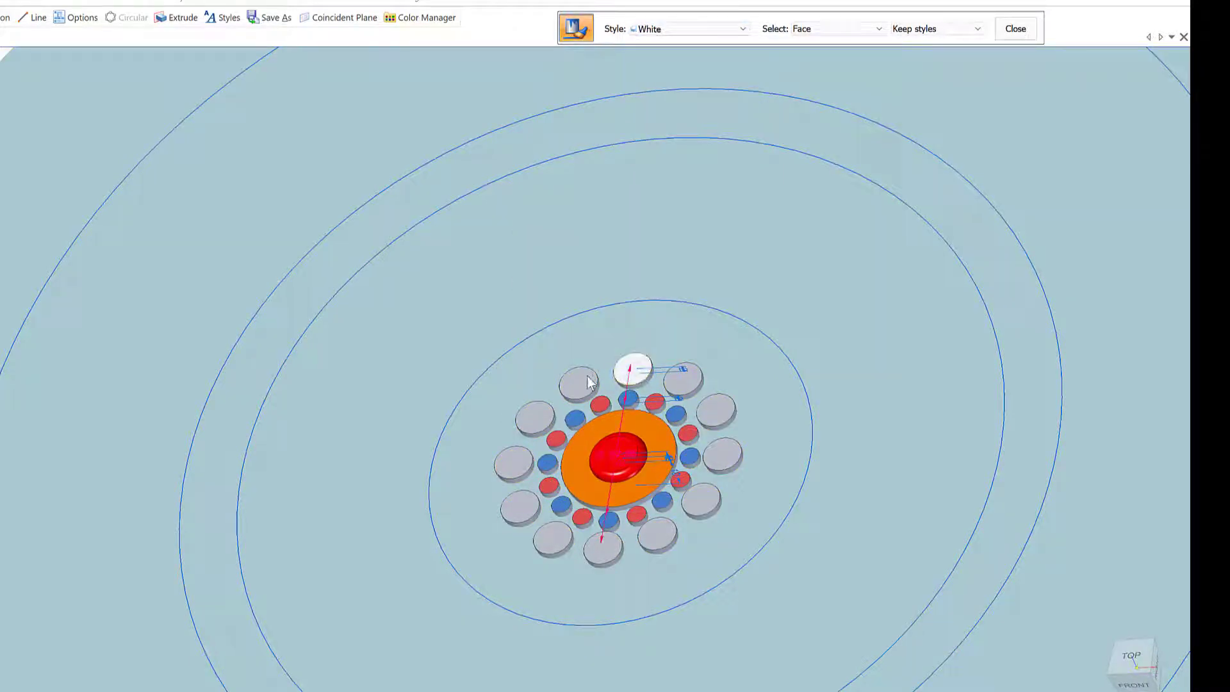
click(540, 421)
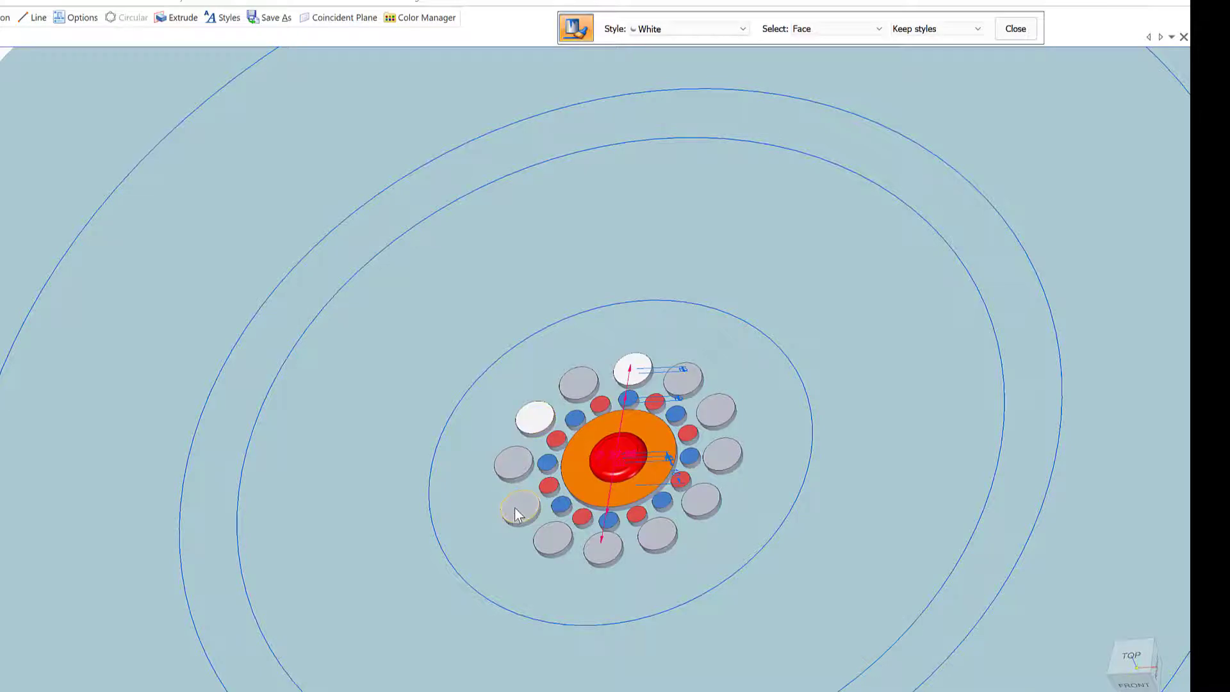
click(517, 509)
click(596, 550)
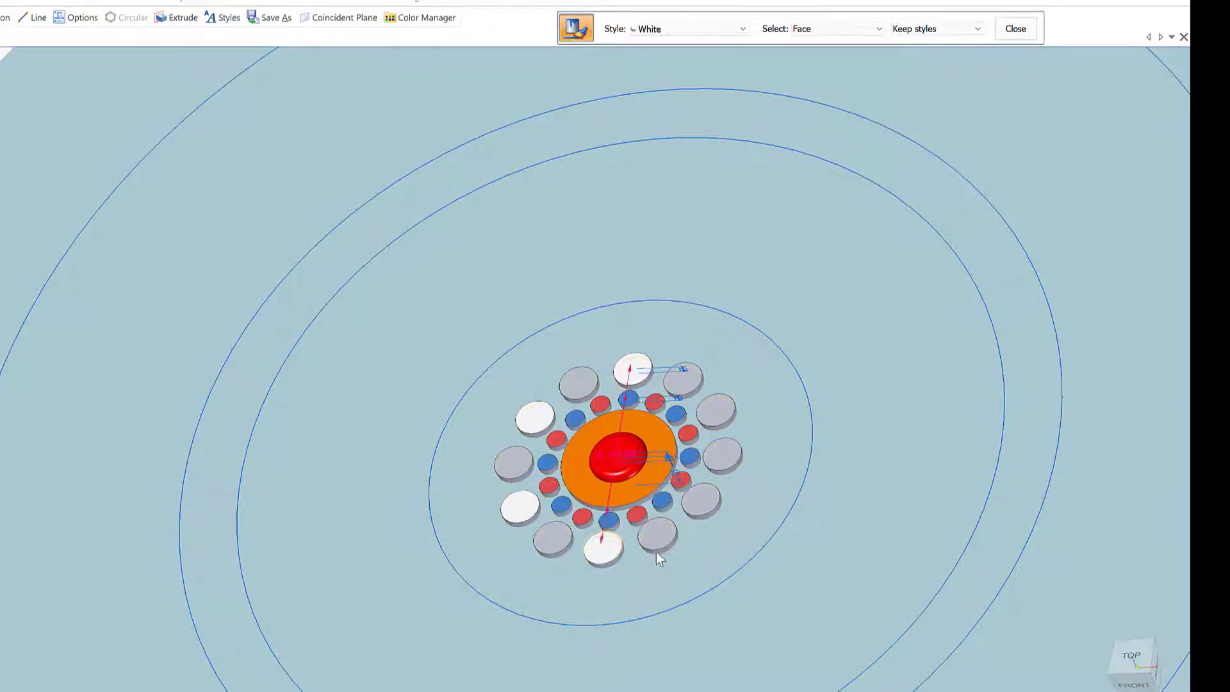
click(705, 498)
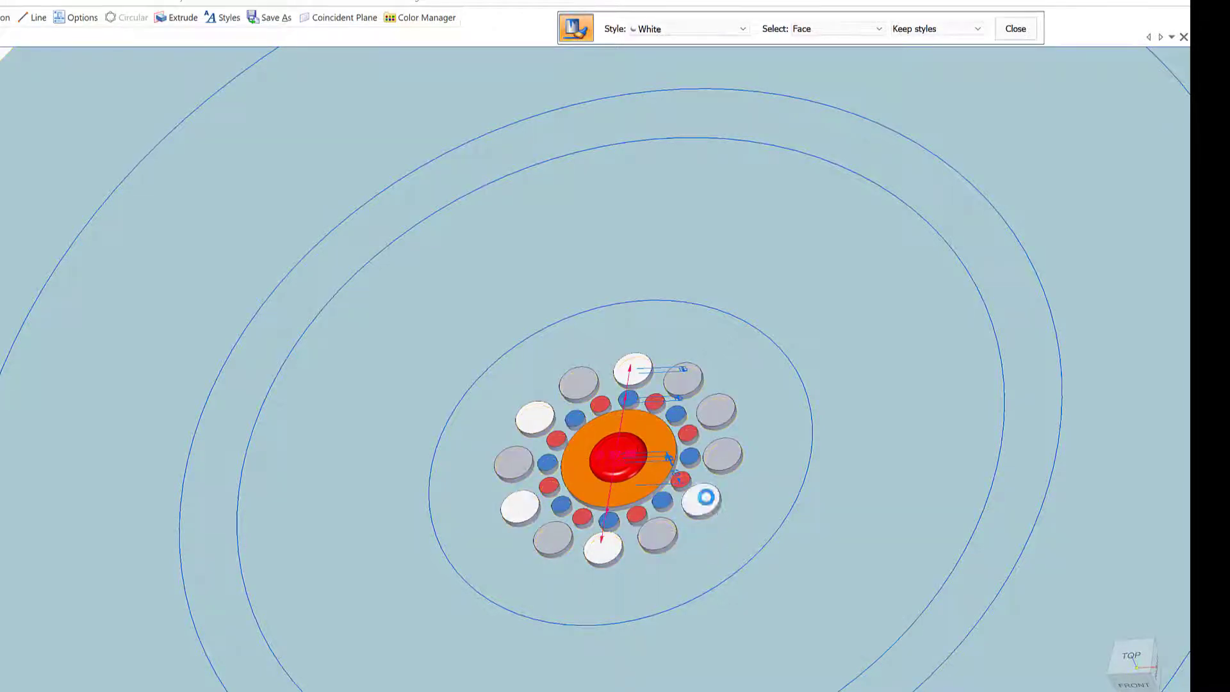
click(711, 409)
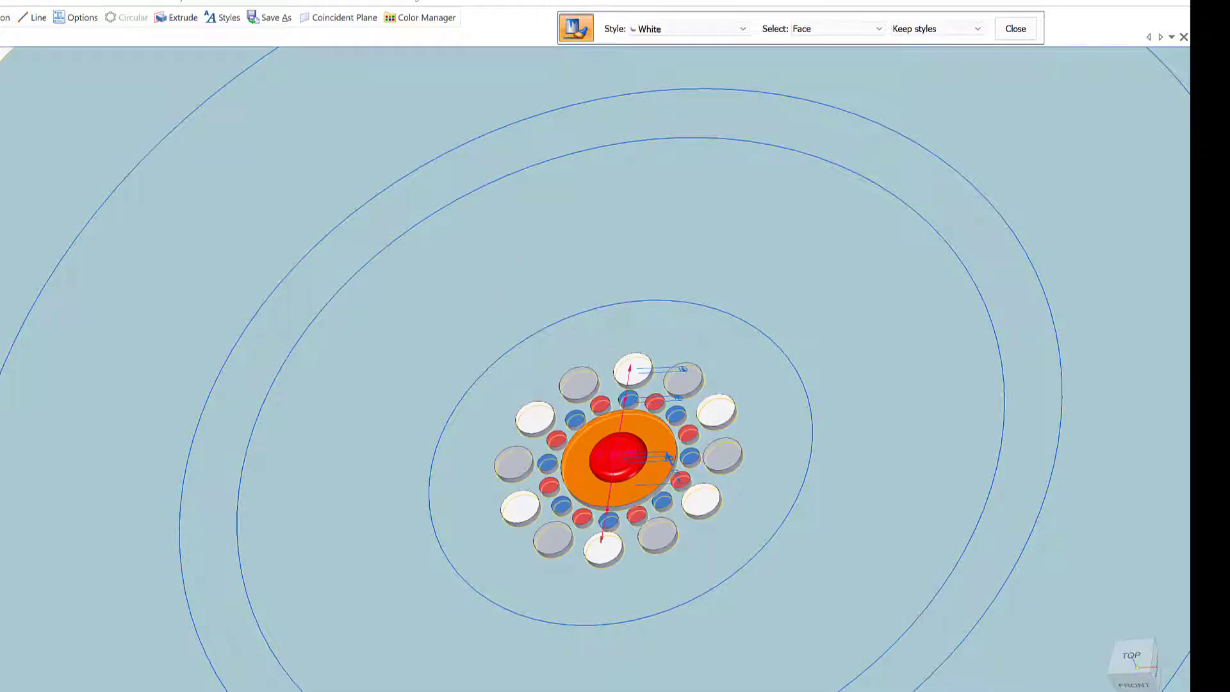
- Paint the top faces of the remaining unpainted 10 mm bosses Yellow
click(740, 29)
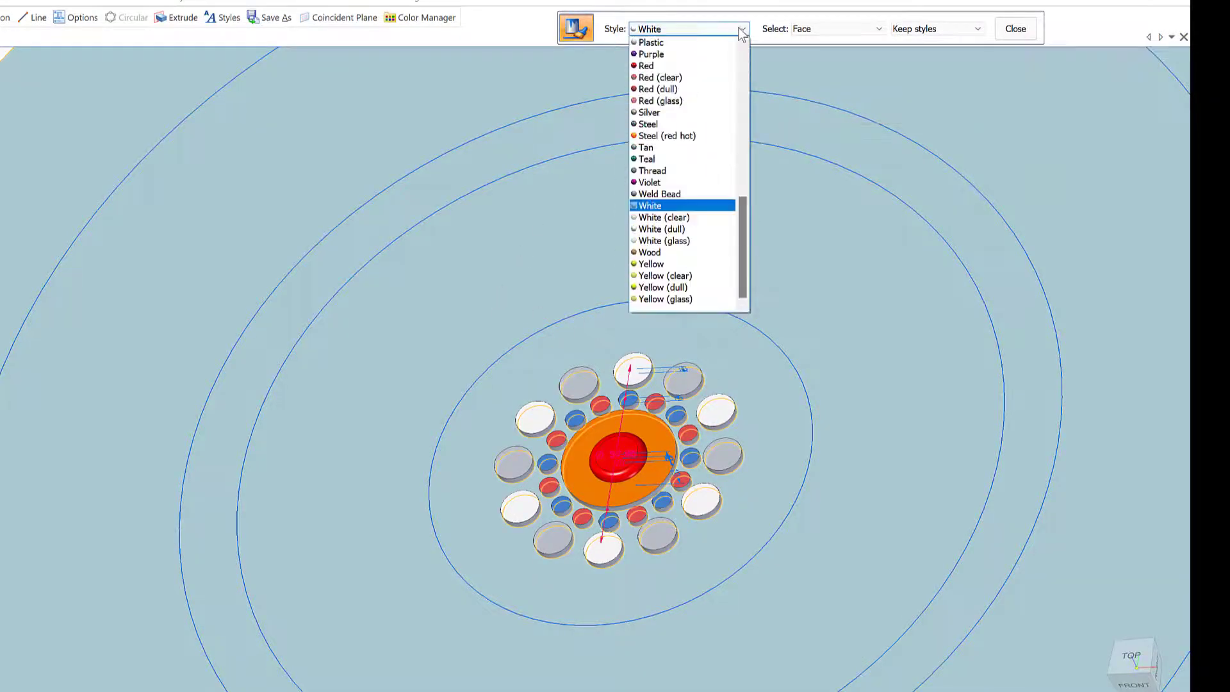
click(648, 264)
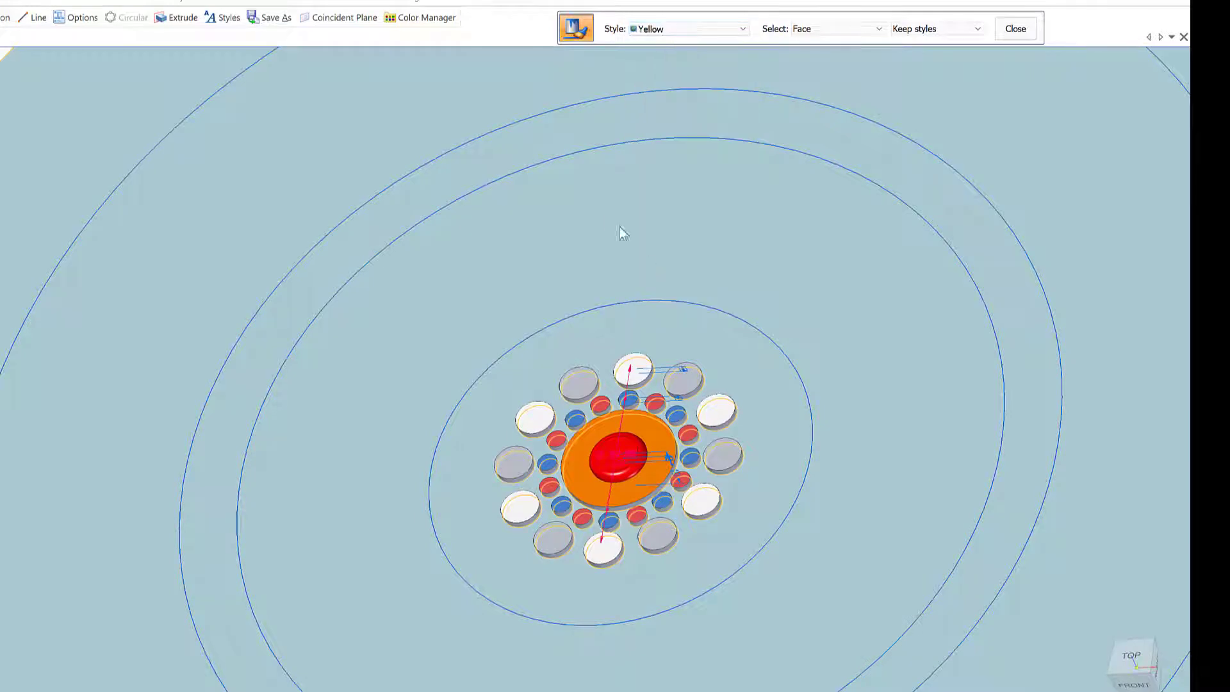
click(573, 382)
click(499, 467)
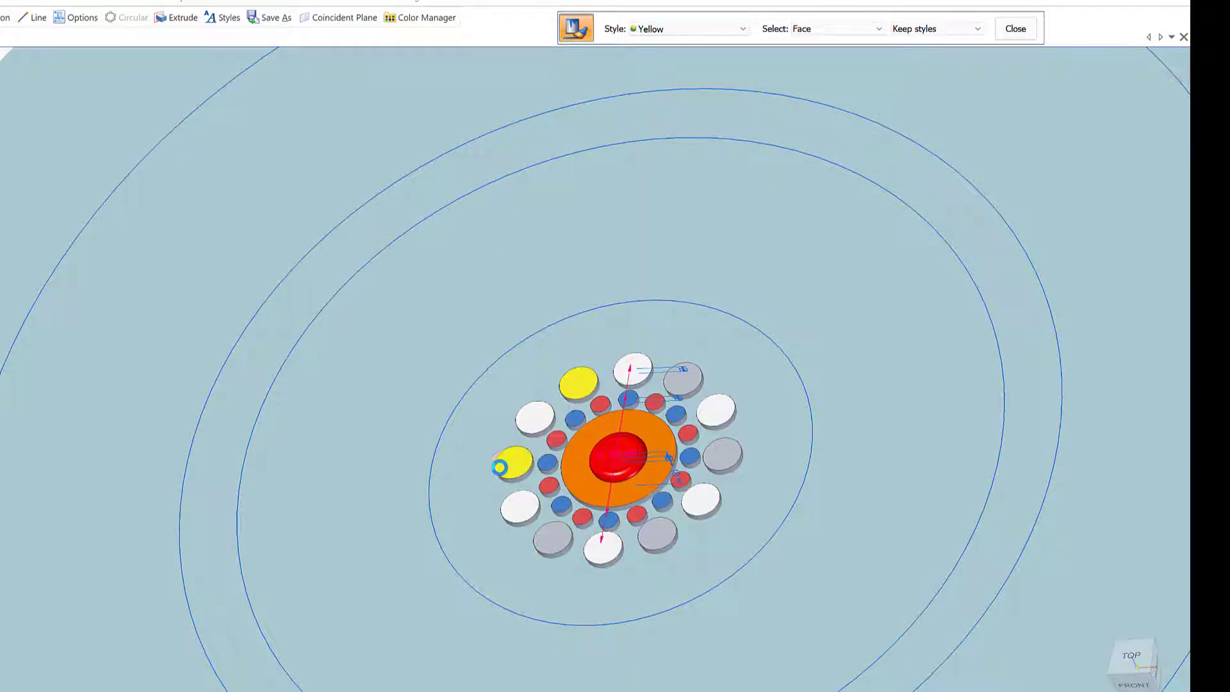
click(553, 545)
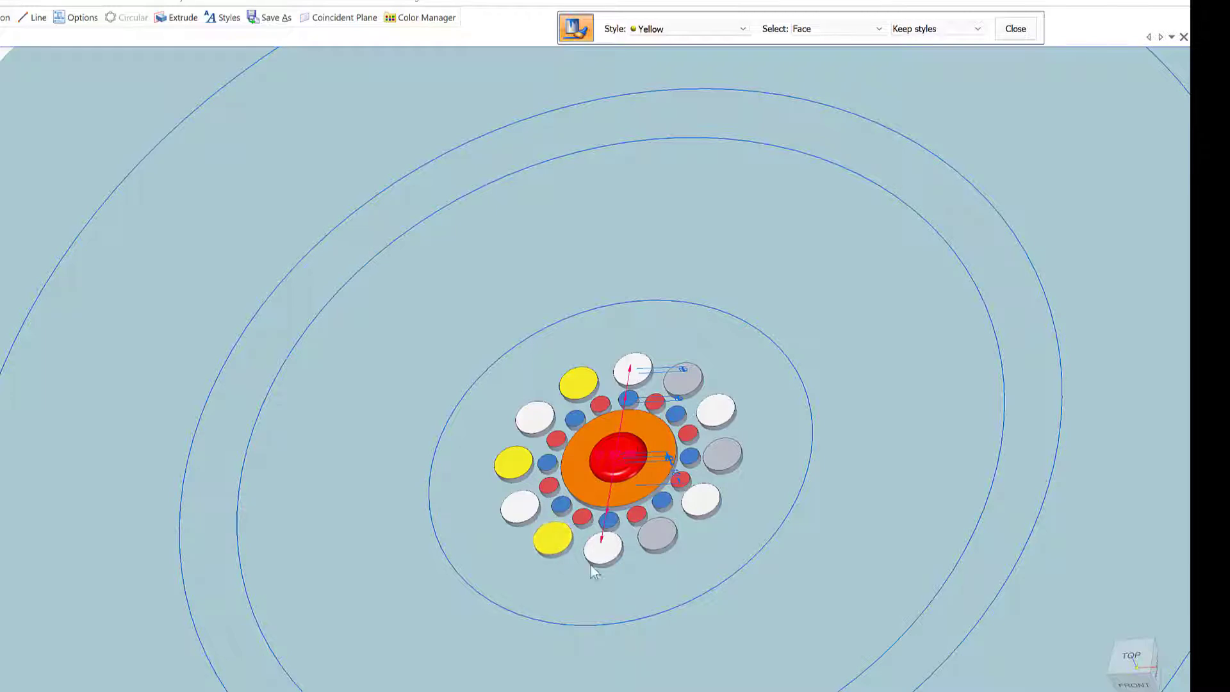
click(659, 535)
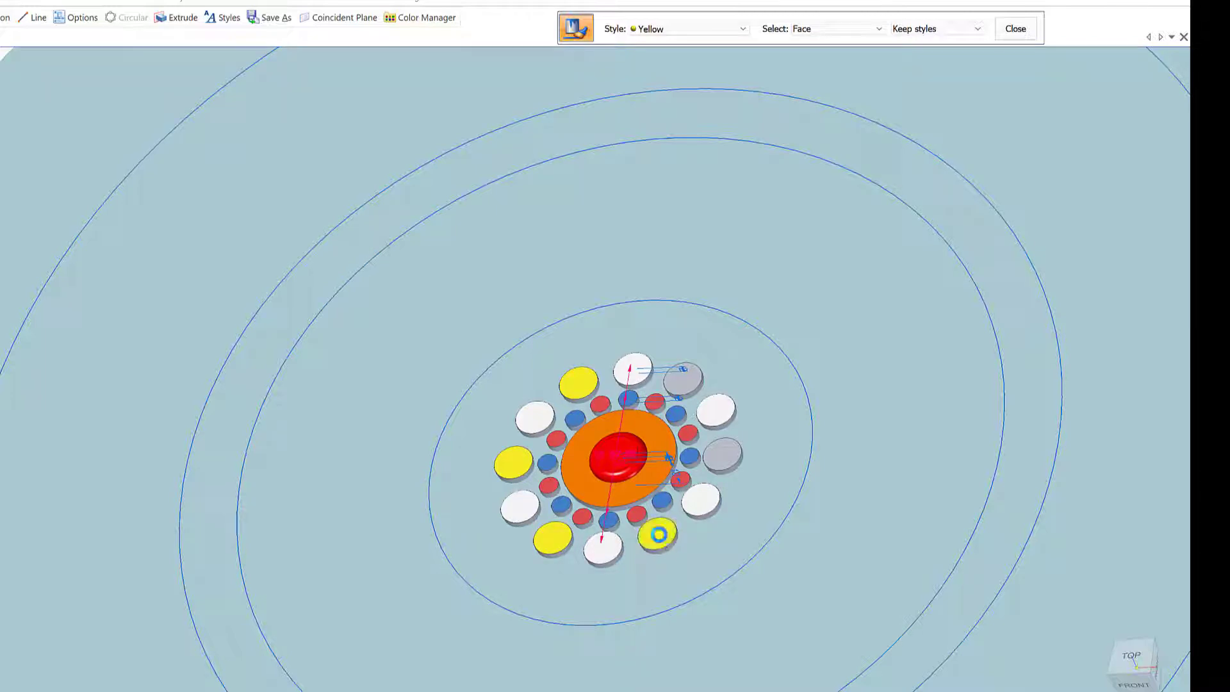
click(718, 452)
click(684, 381)
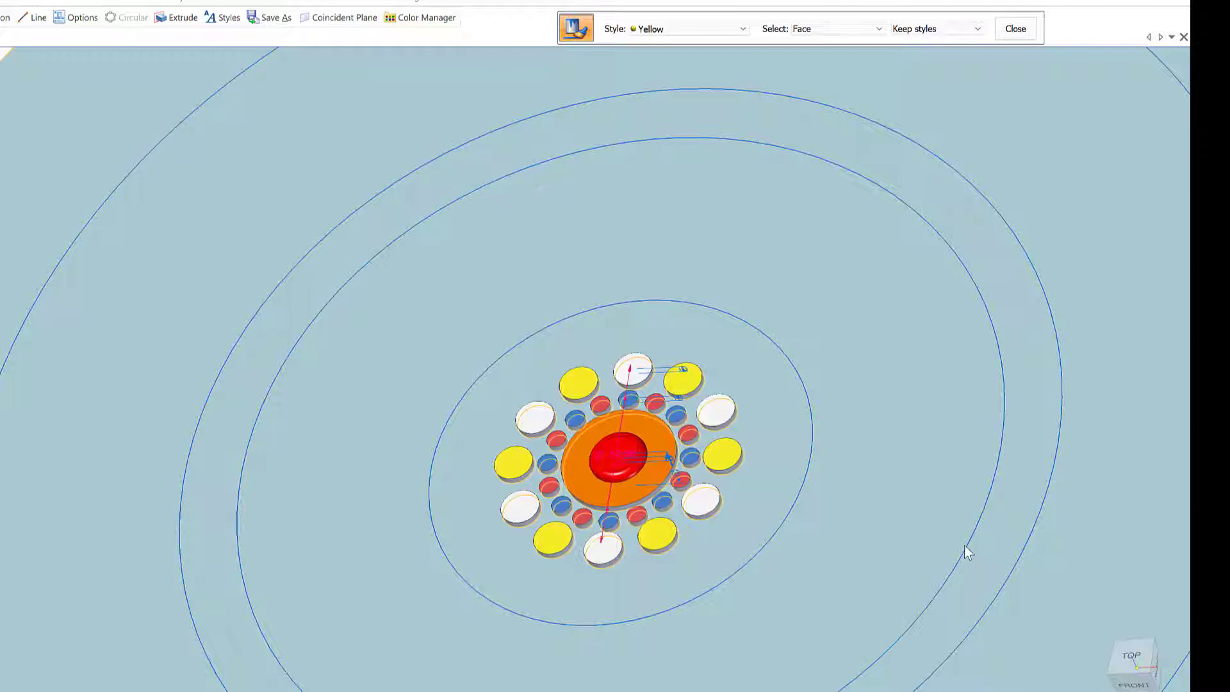
- Finish painting, then start the Line command and lock the sketch plane to the disc's flat top face
click(1133, 665)
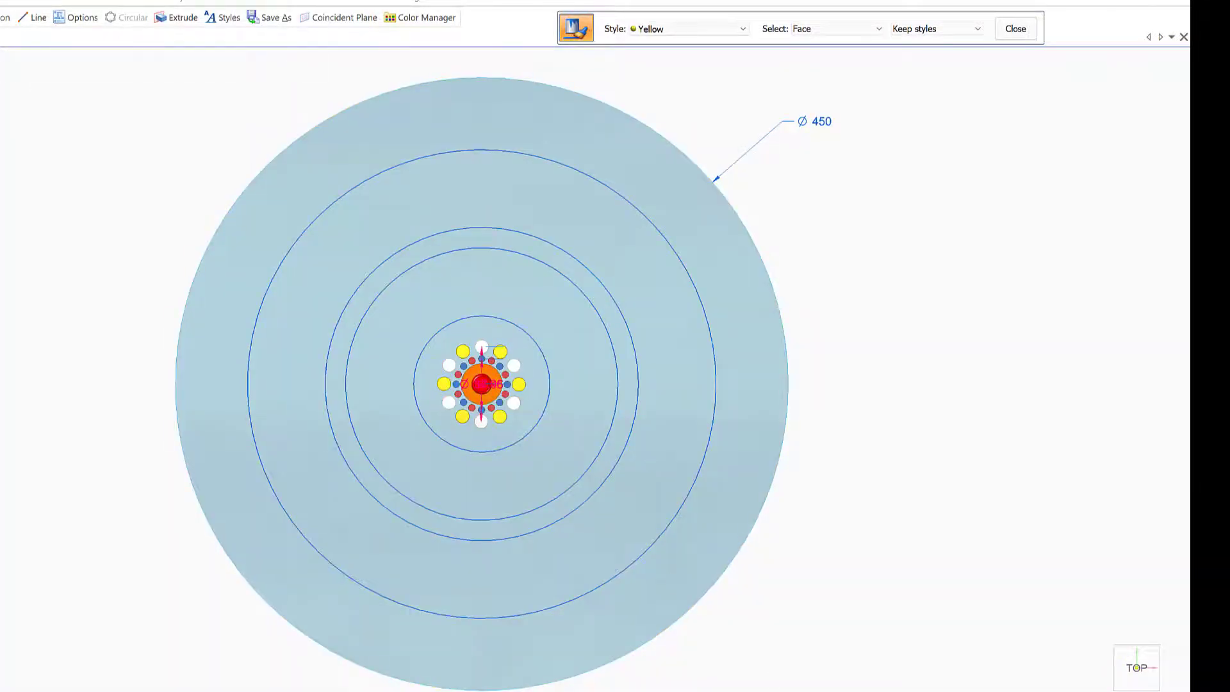
click(0, 0)
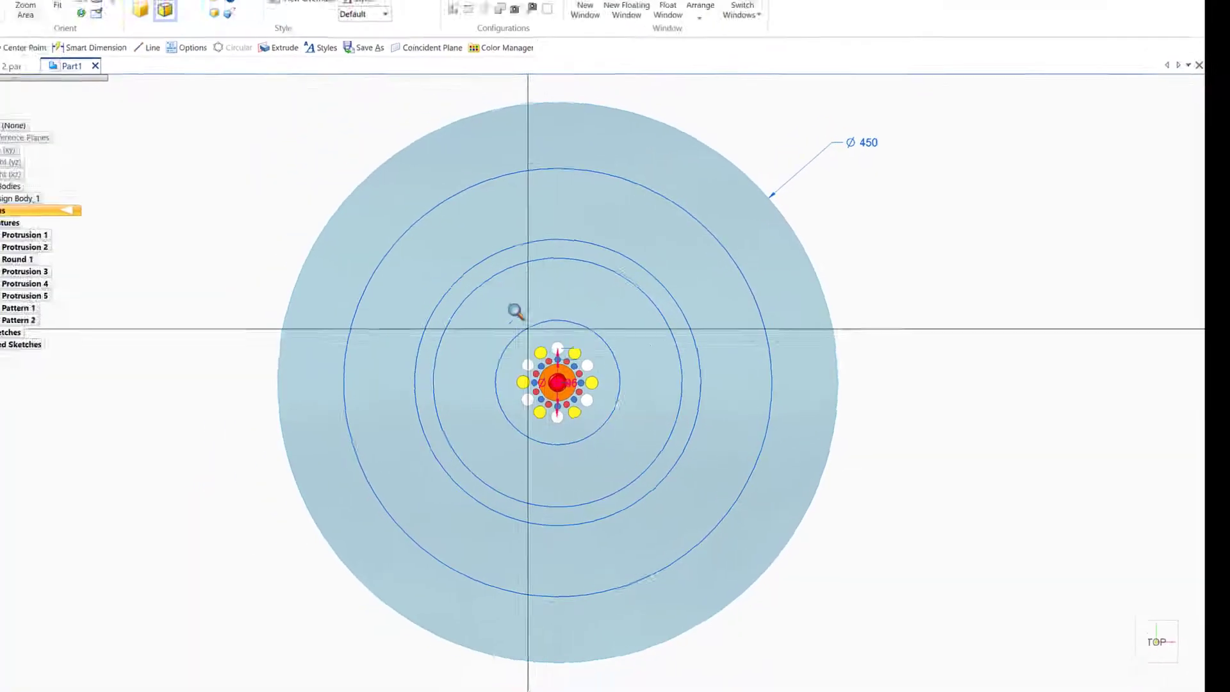
drag(446, 285, 598, 358)
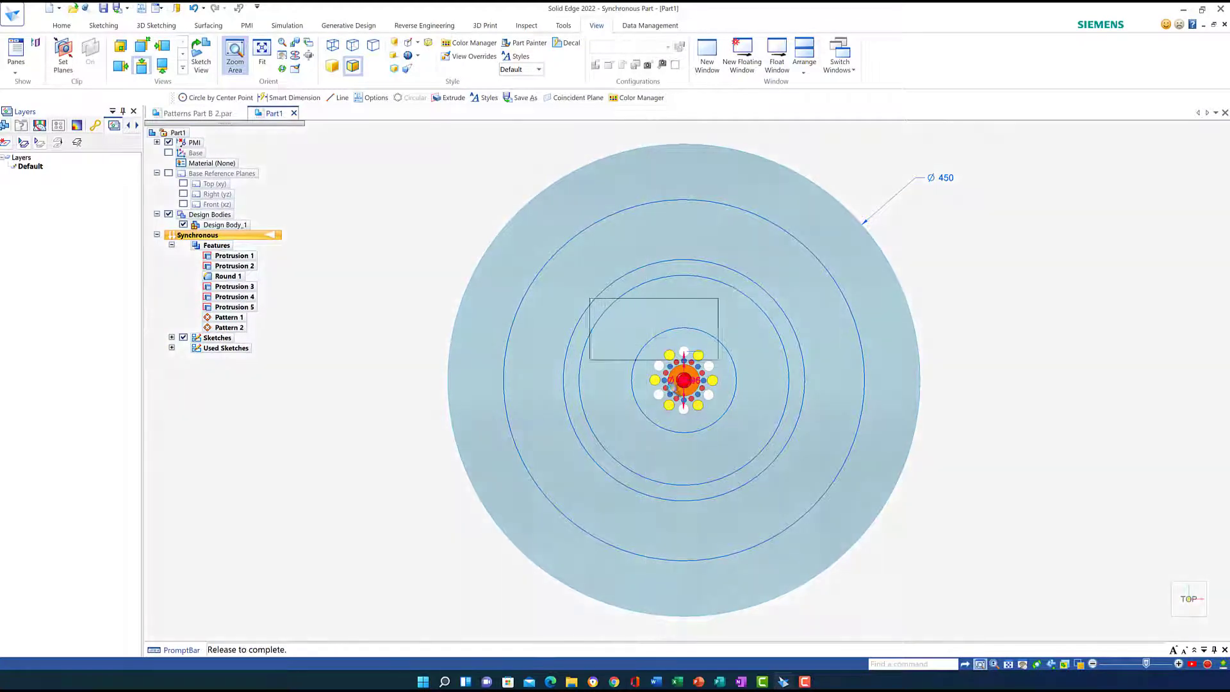
drag(679, 384, 711, 472)
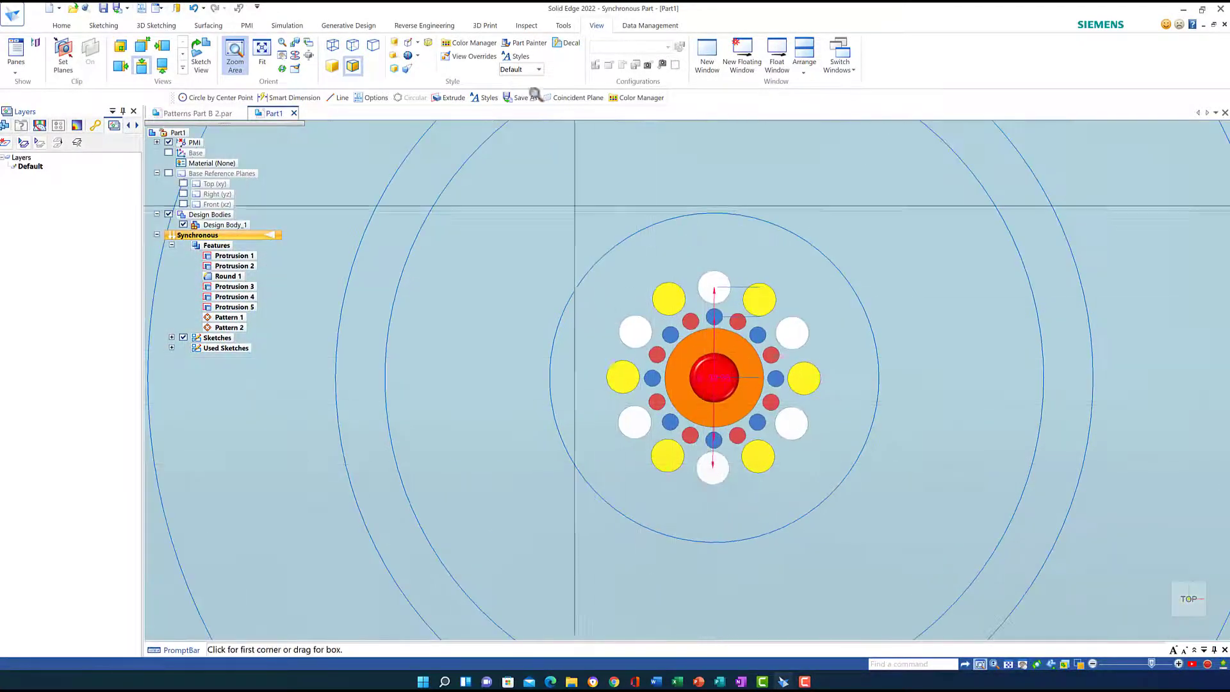
click(62, 26)
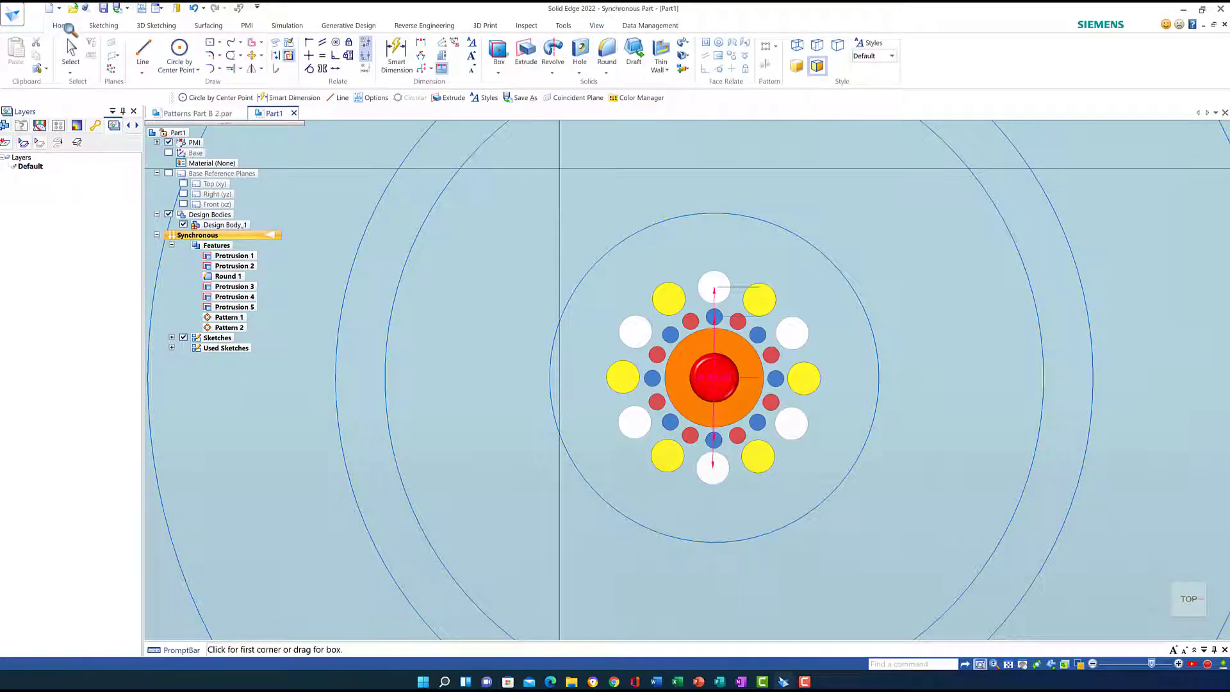
click(142, 52)
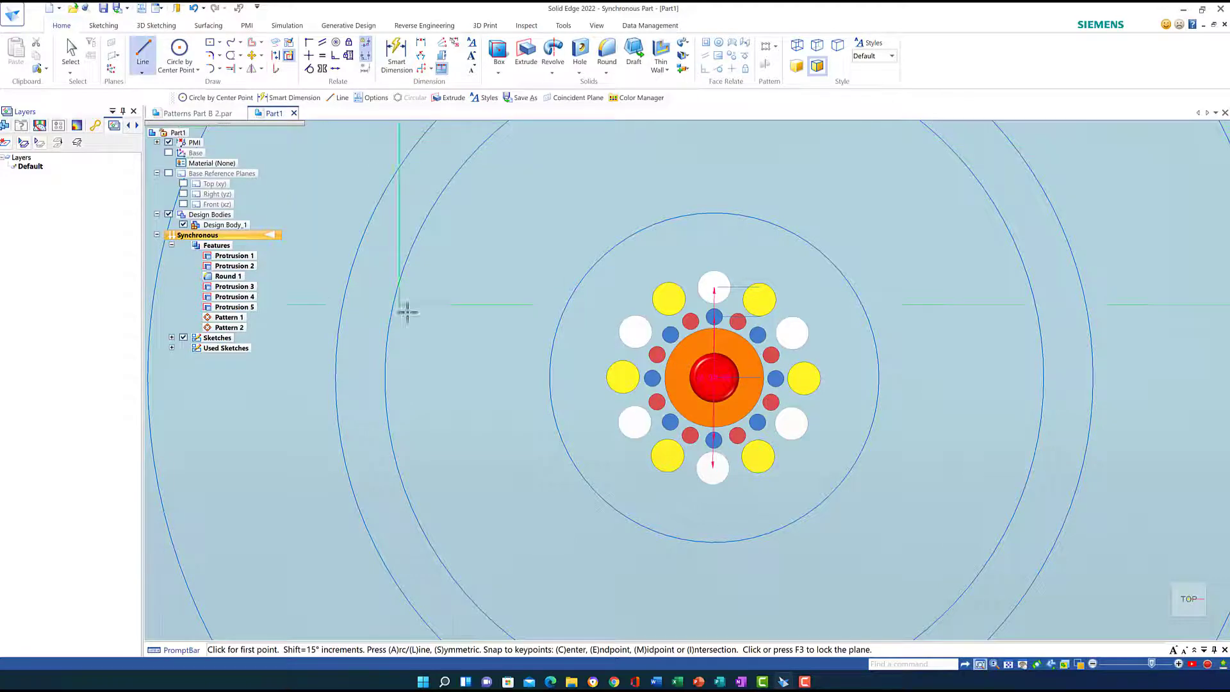
middle_drag(456, 333, 458, 272)
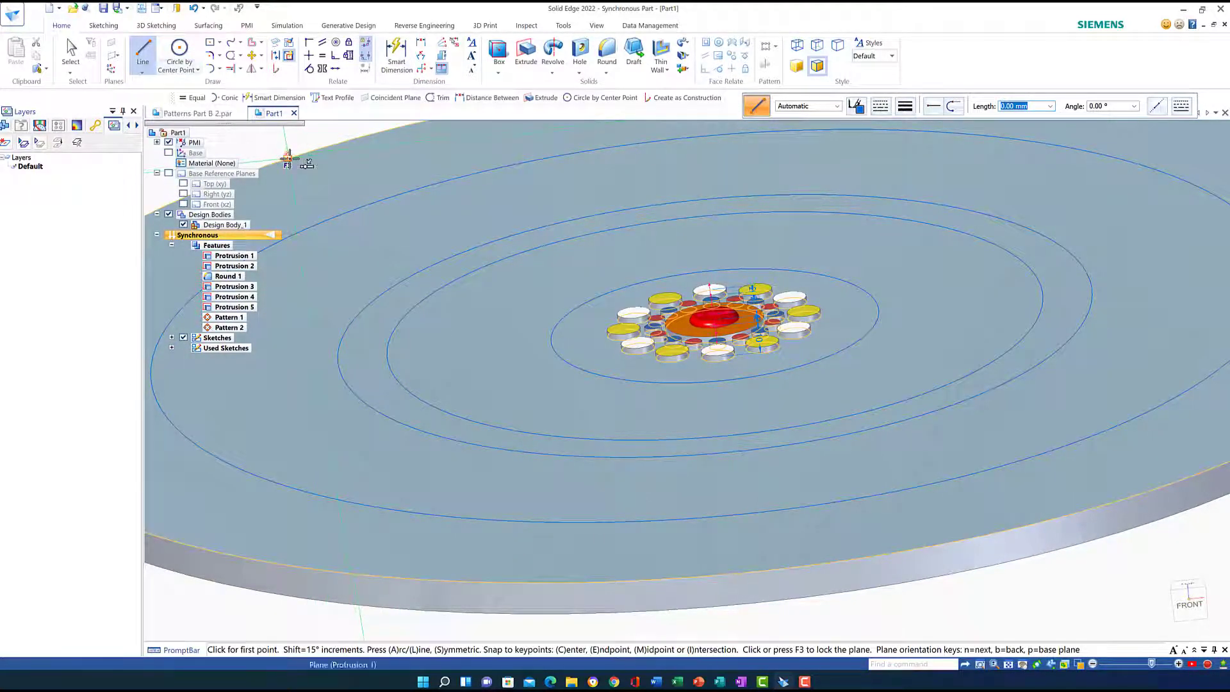
key(F3)
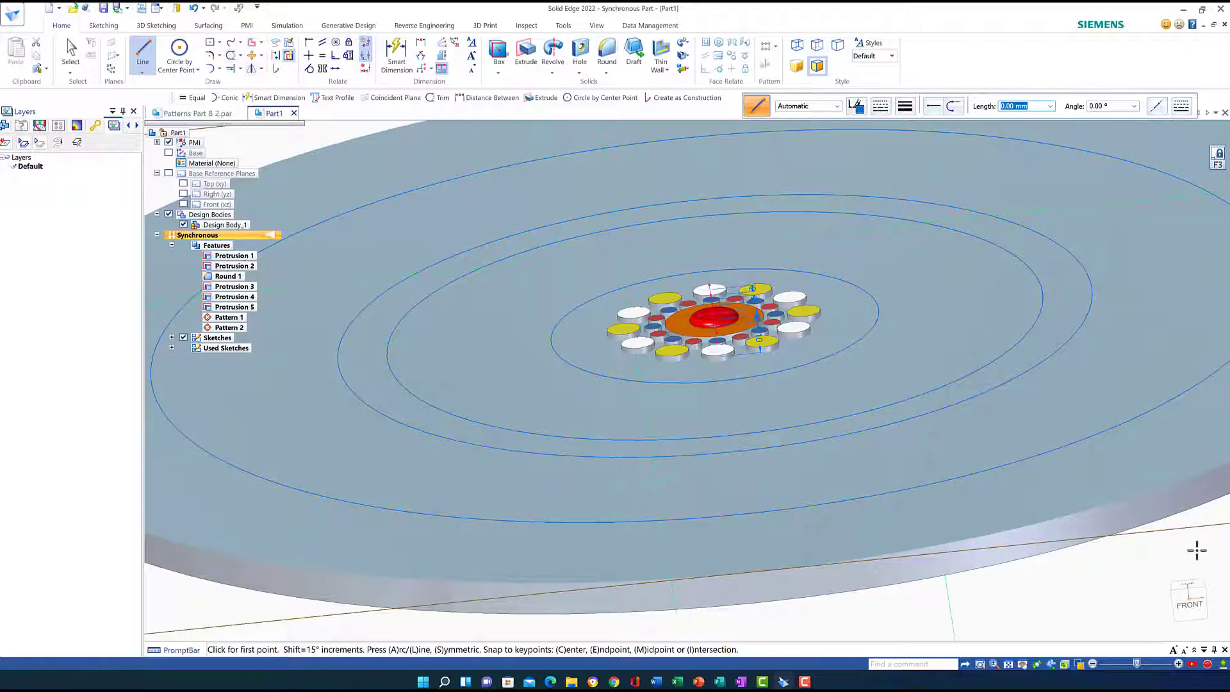
- Sketch a rhombus with 6 mm sides at 60°, standing on the topmost point of the innermost sketch circle
mouse_move(1186, 588)
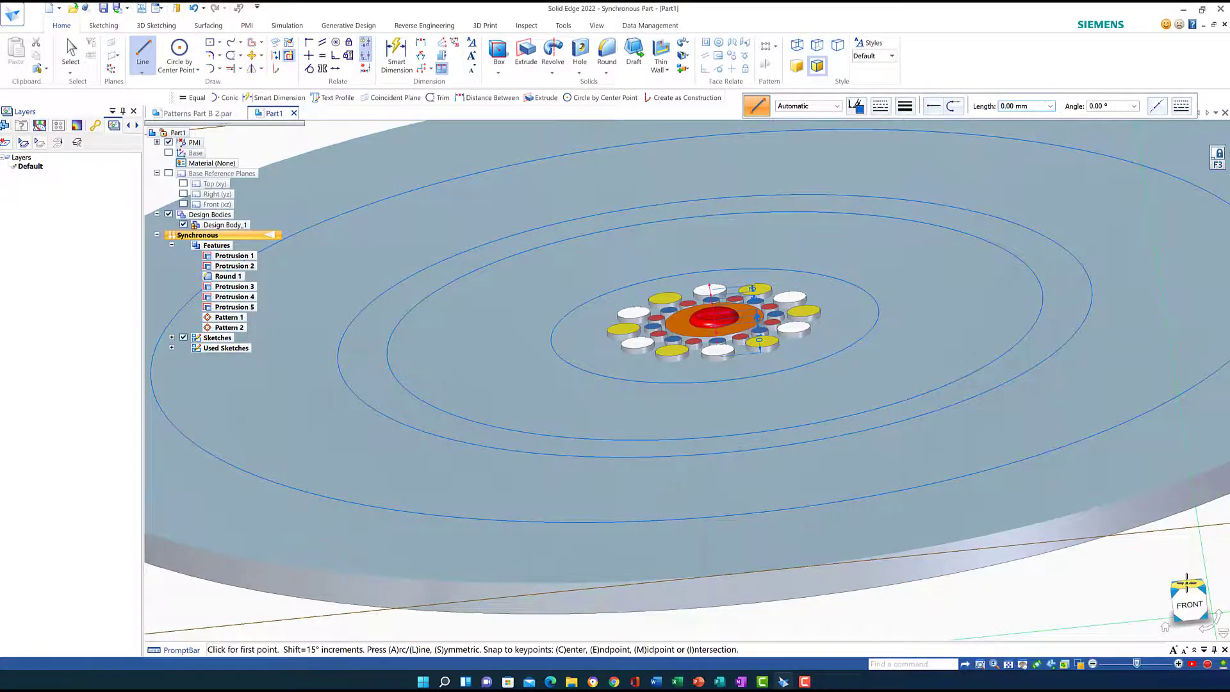
click(1187, 584)
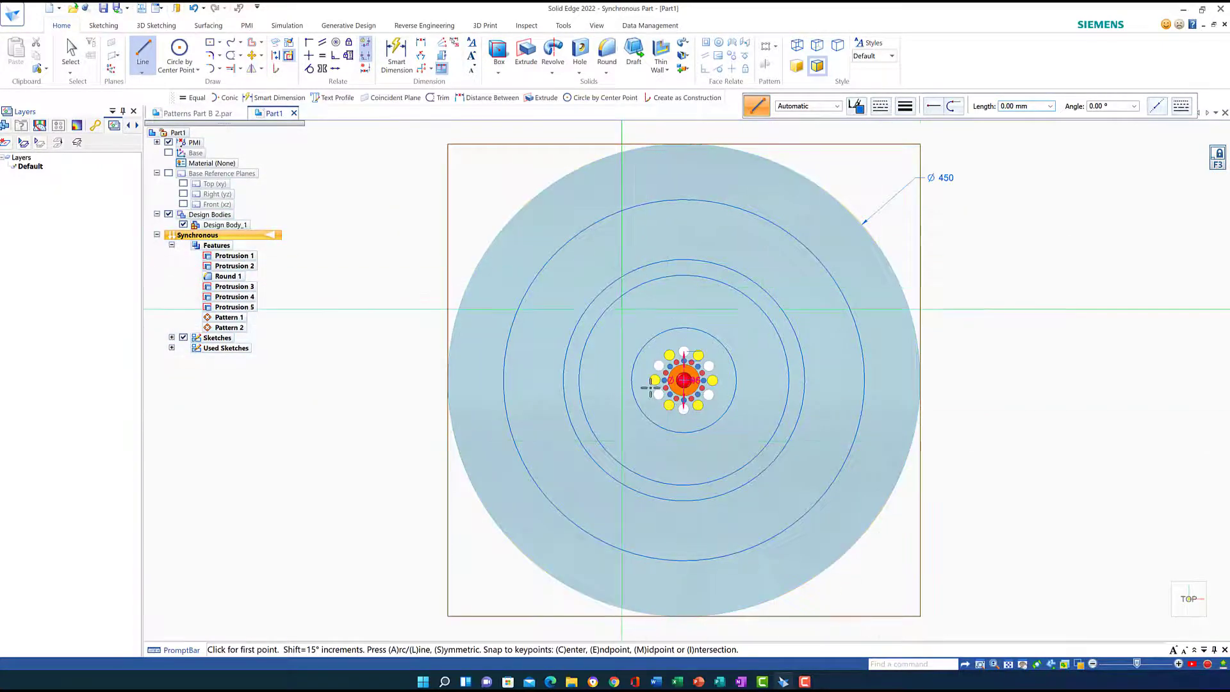
click(980, 665)
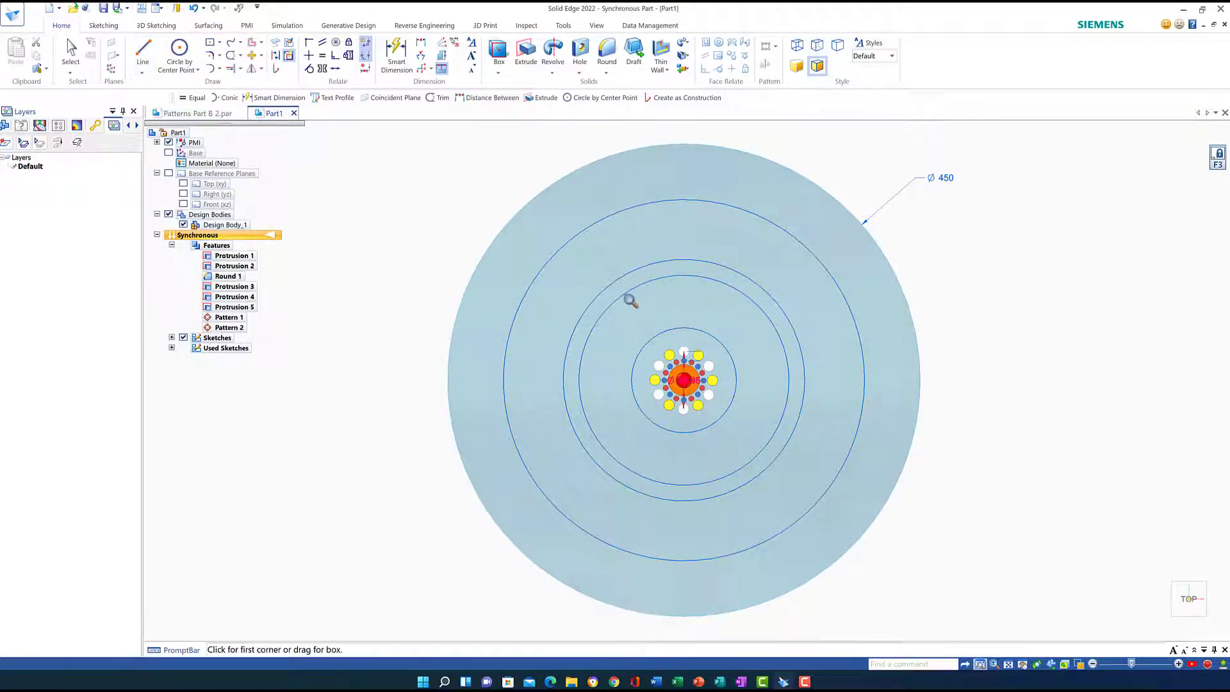
drag(630, 291, 749, 475)
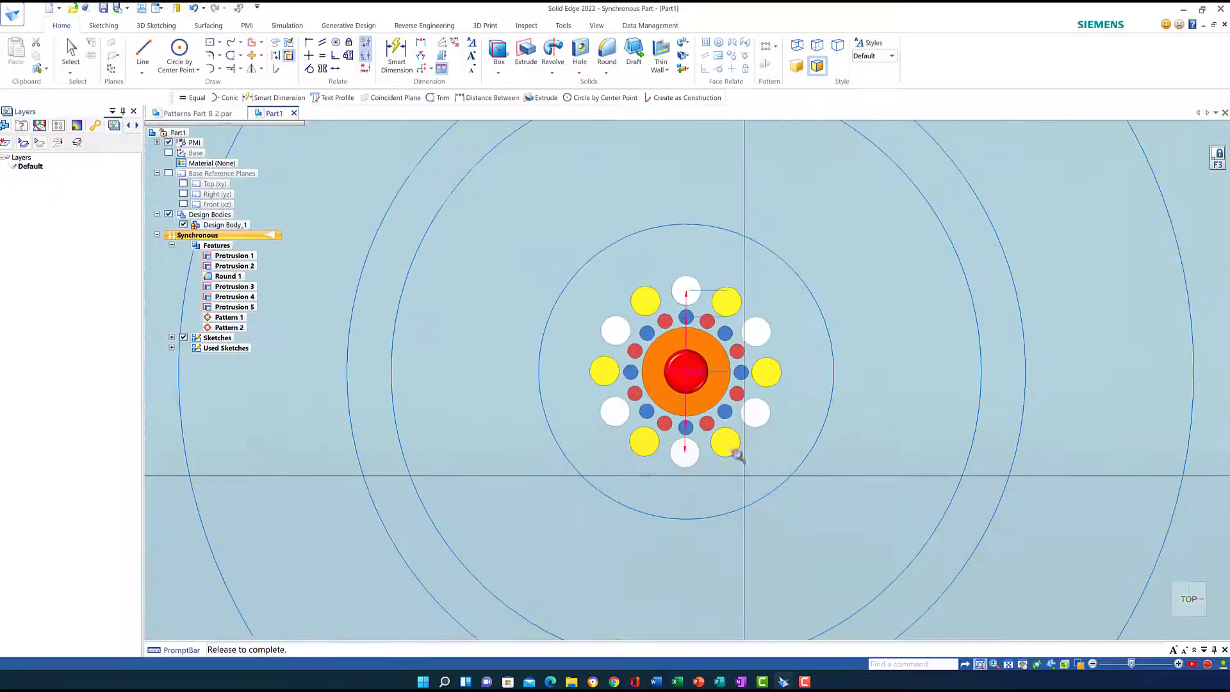
click(142, 51)
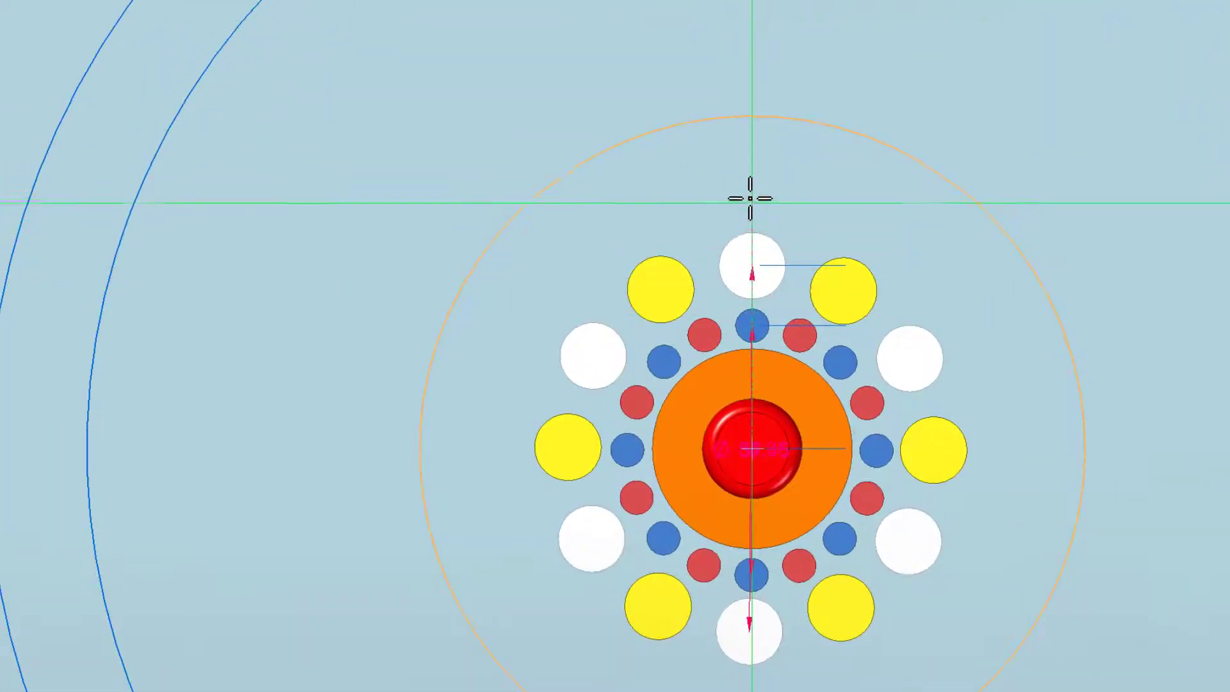
click(752, 116)
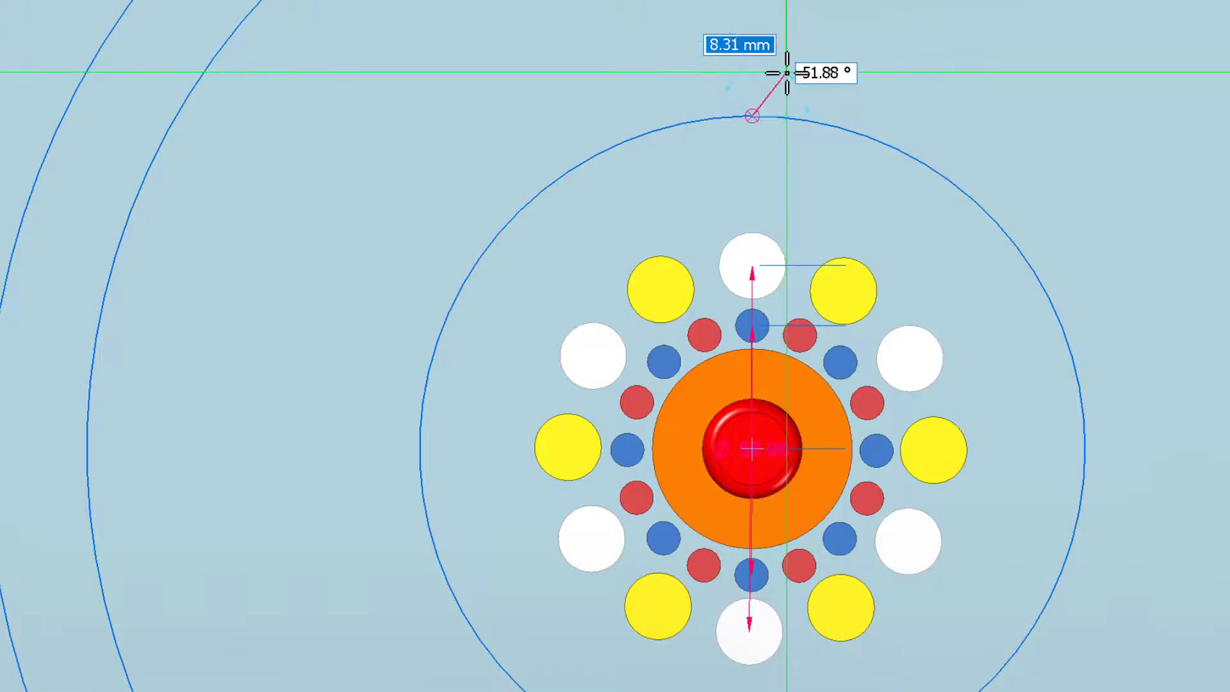
text(6)
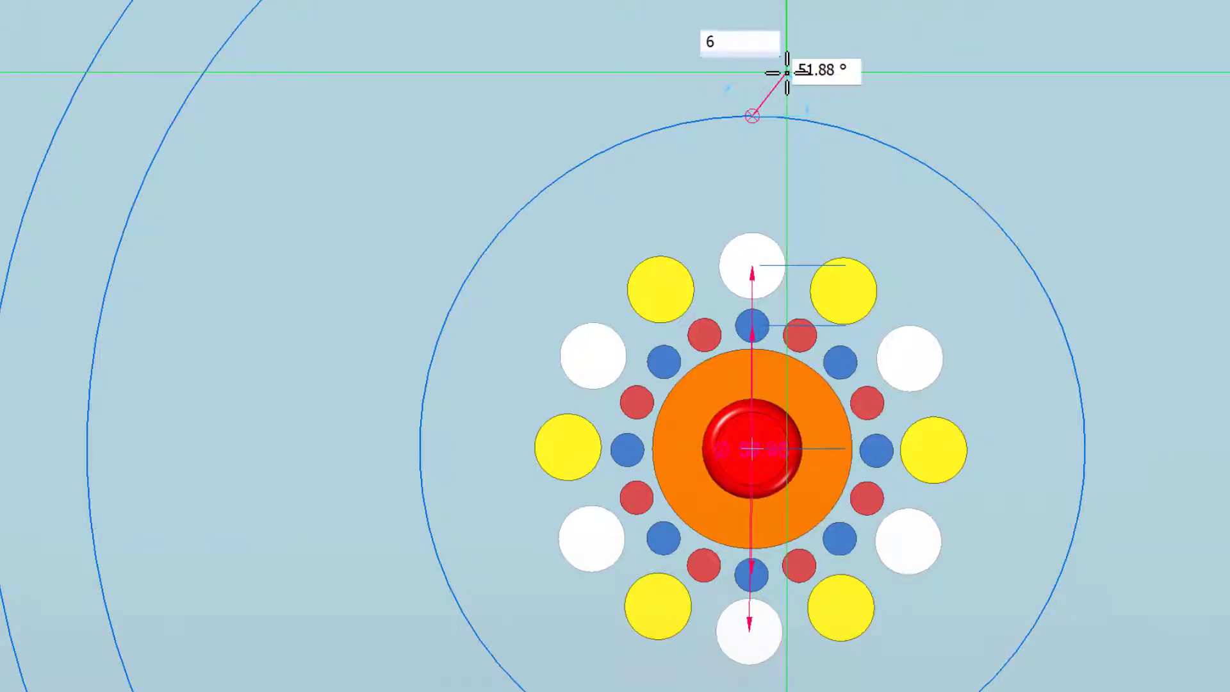
key(Tab)
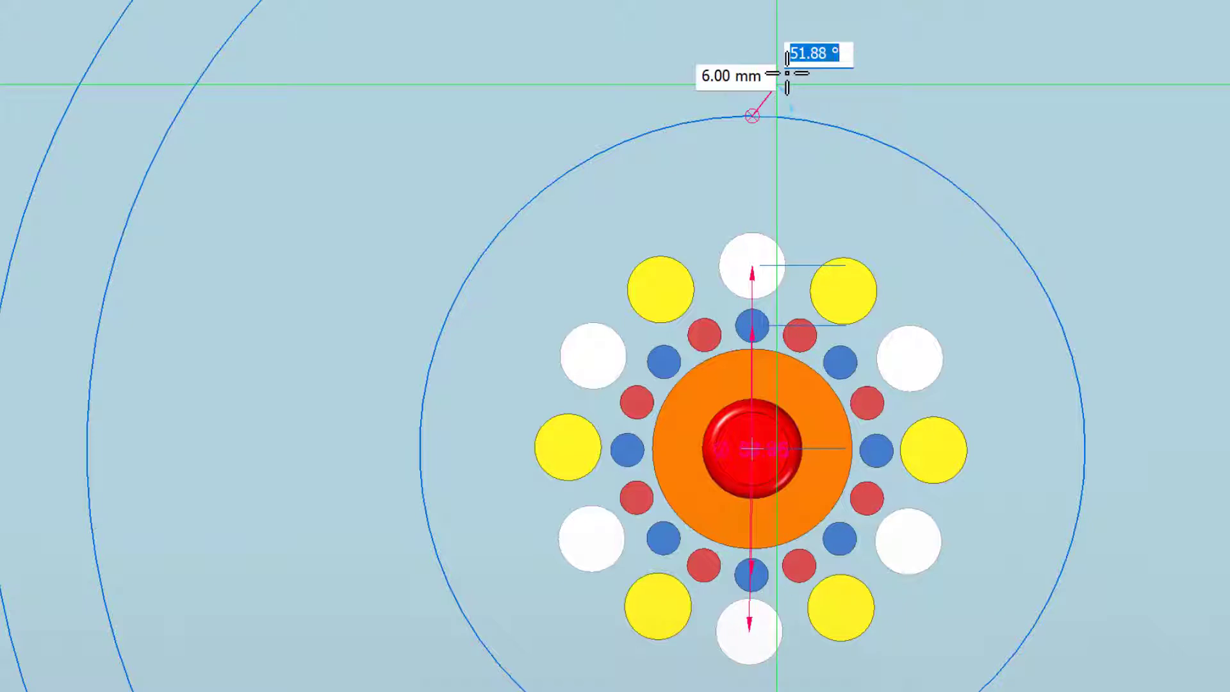
text(60)
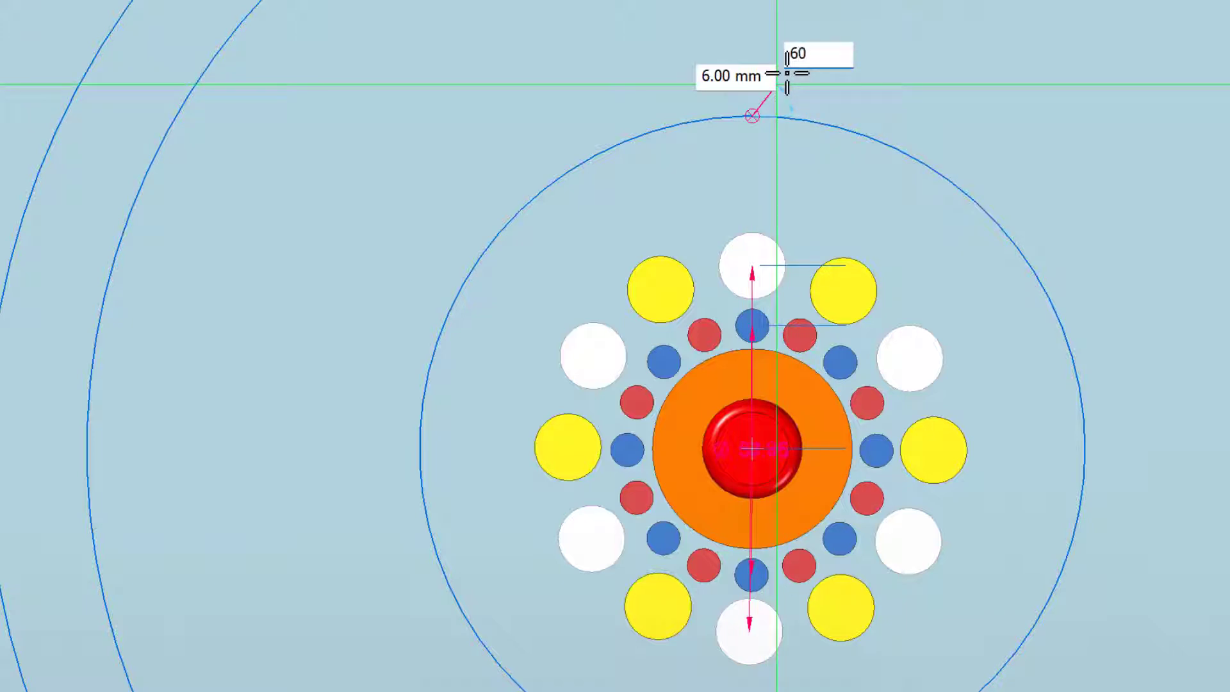
key(Return)
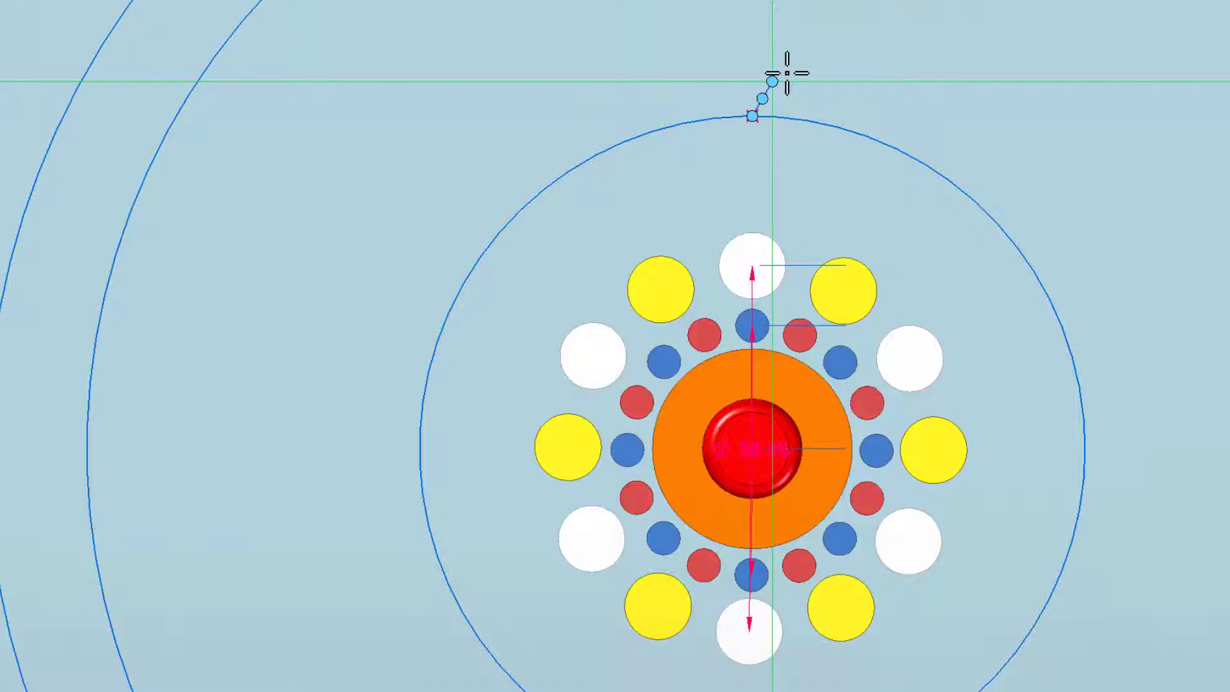
click(771, 82)
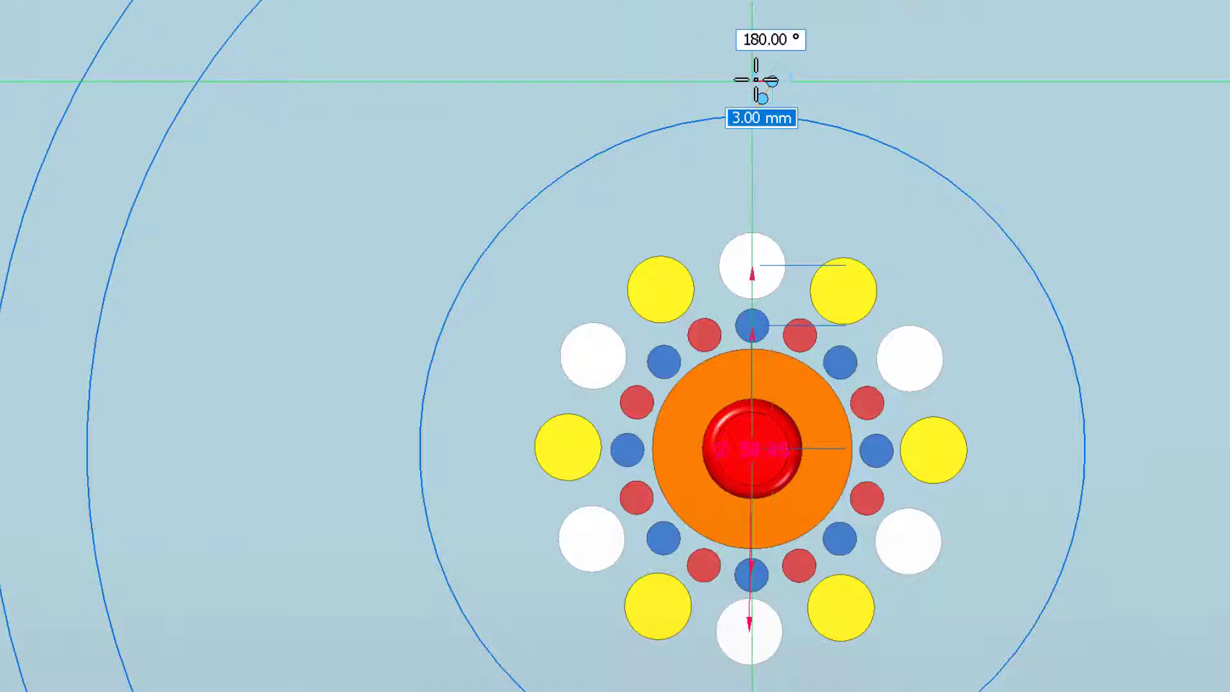
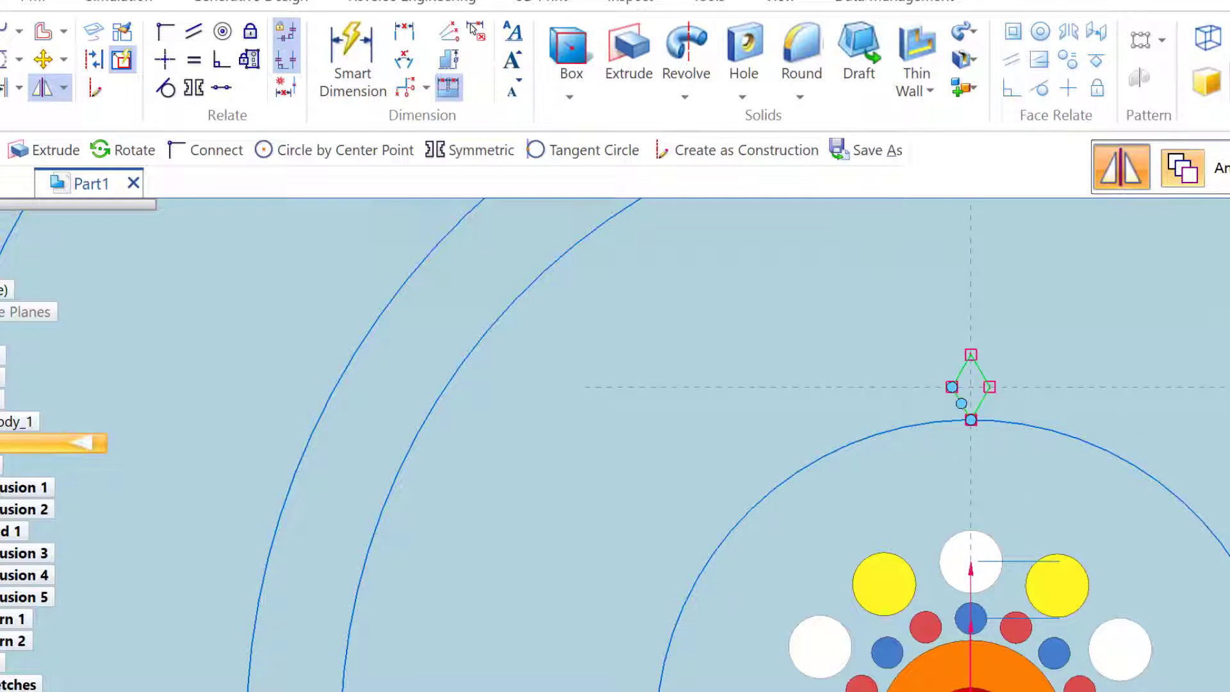
key(Escape)
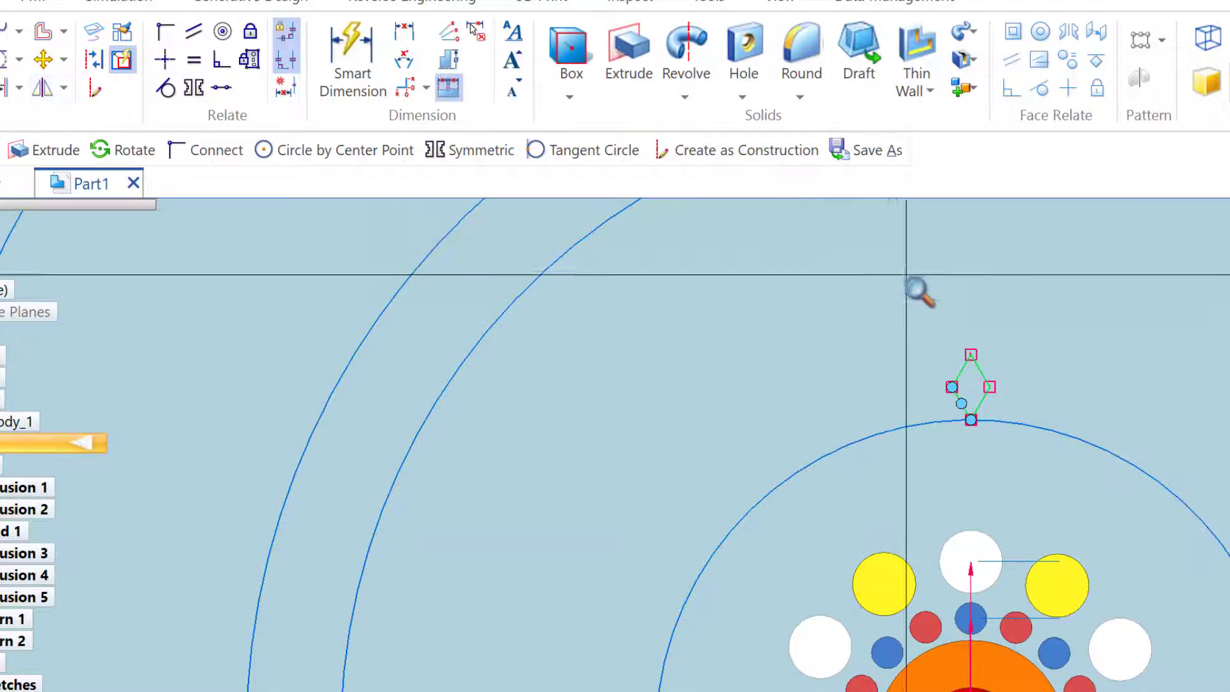
- Mirror the rhombus with copies about successive sides through its lowest vertex until six rhombi form a six-pointed star
drag(871, 285, 1038, 562)
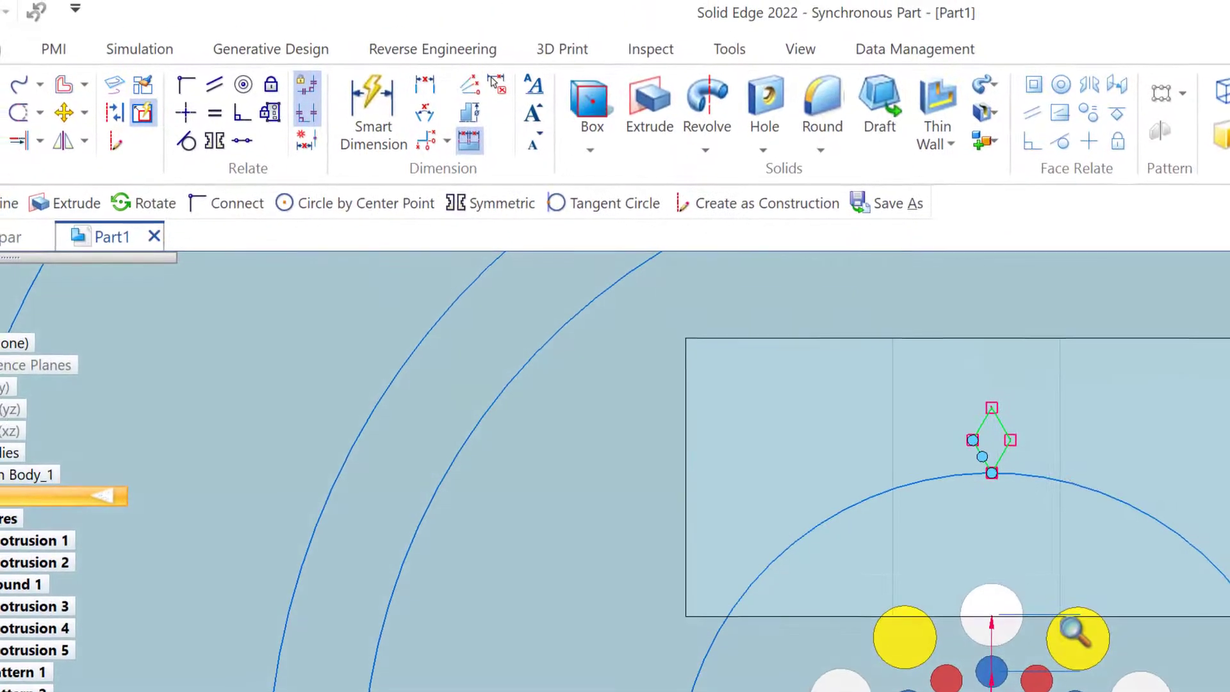
drag(1076, 634, 1068, 629)
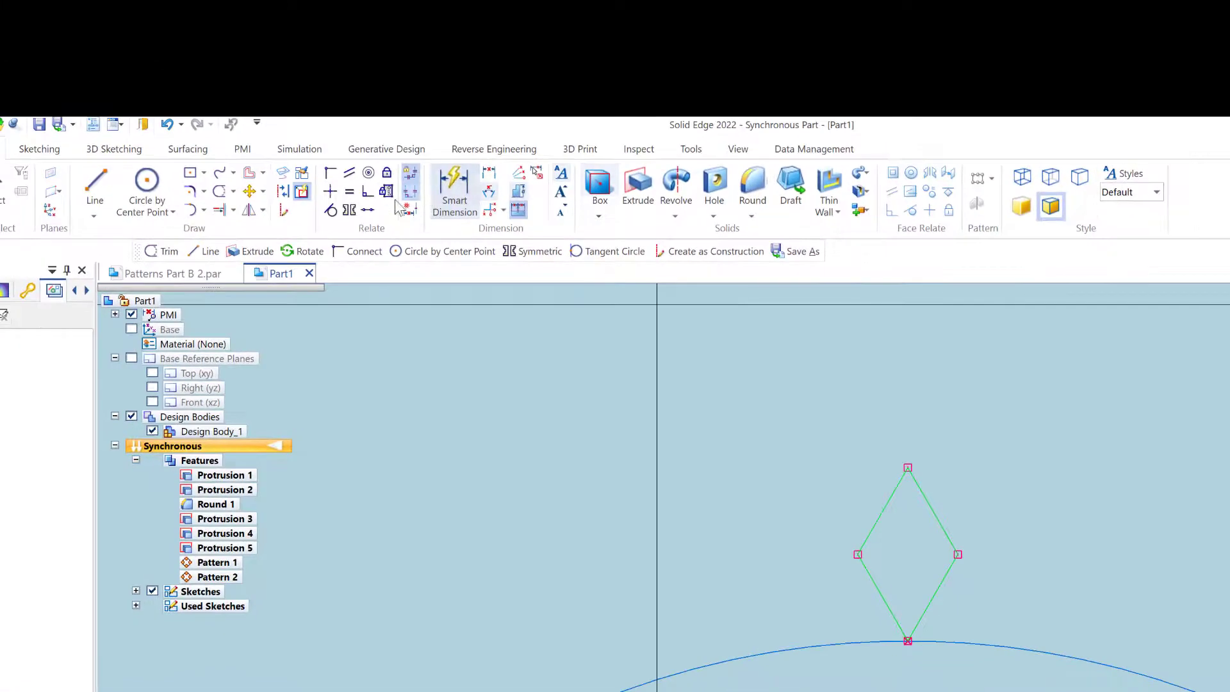
click(249, 209)
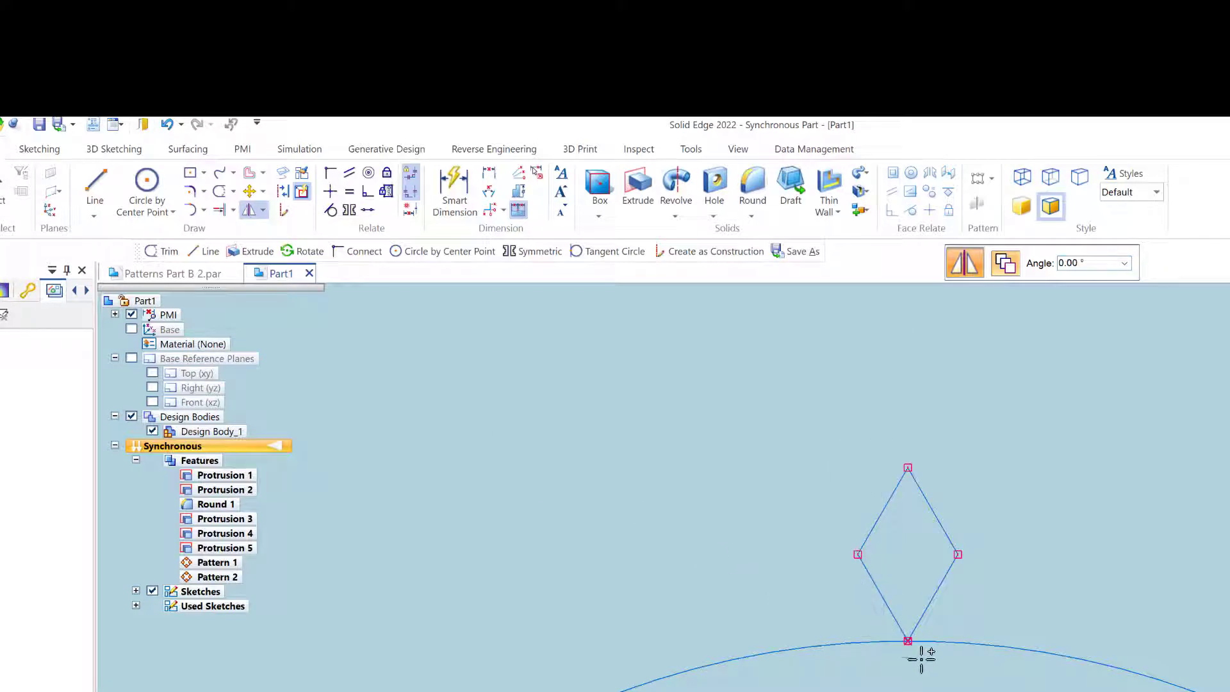
click(944, 662)
click(873, 582)
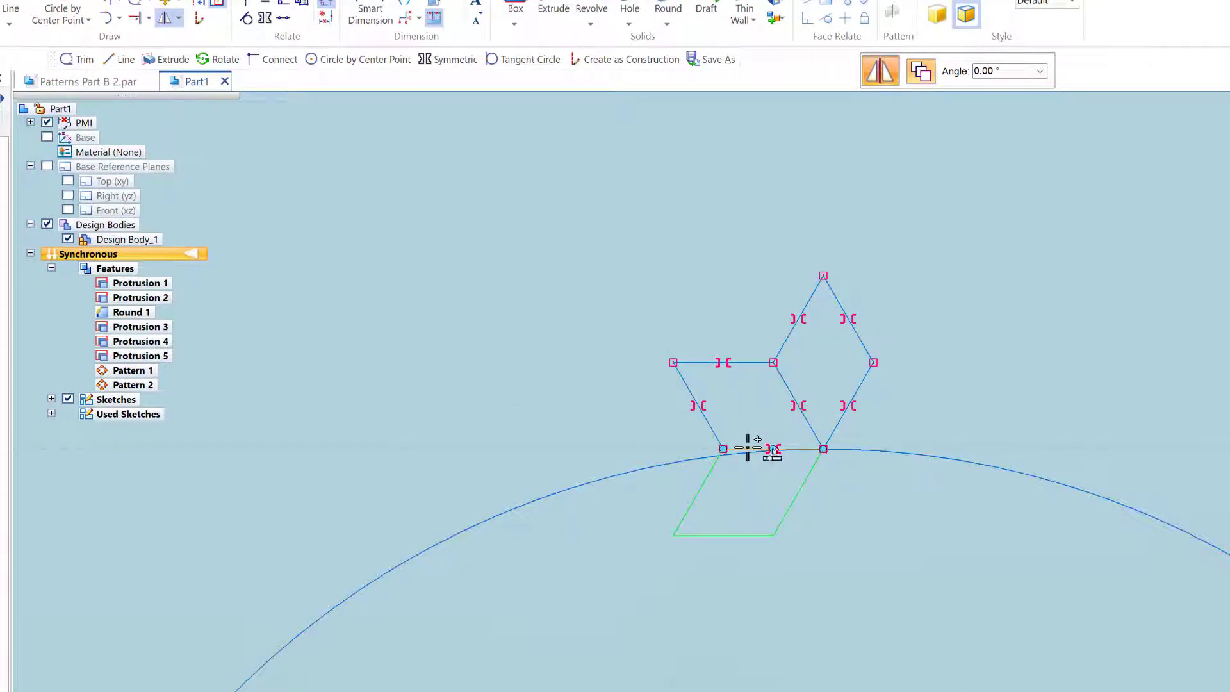
click(748, 448)
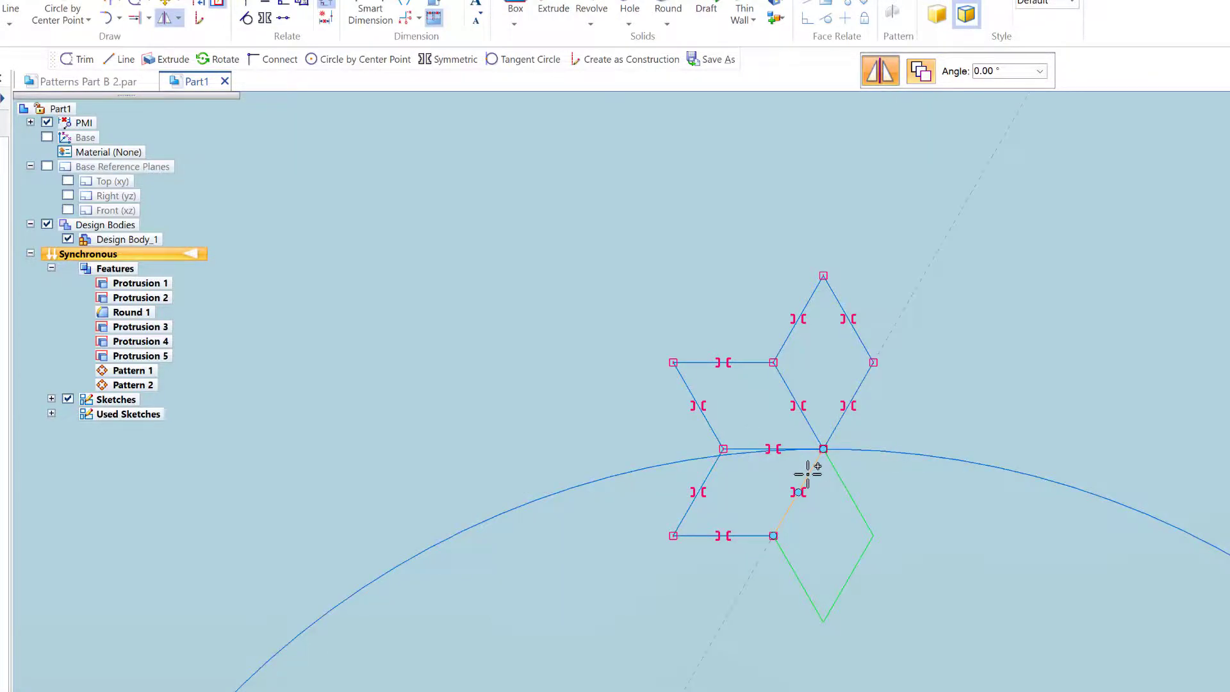
click(807, 474)
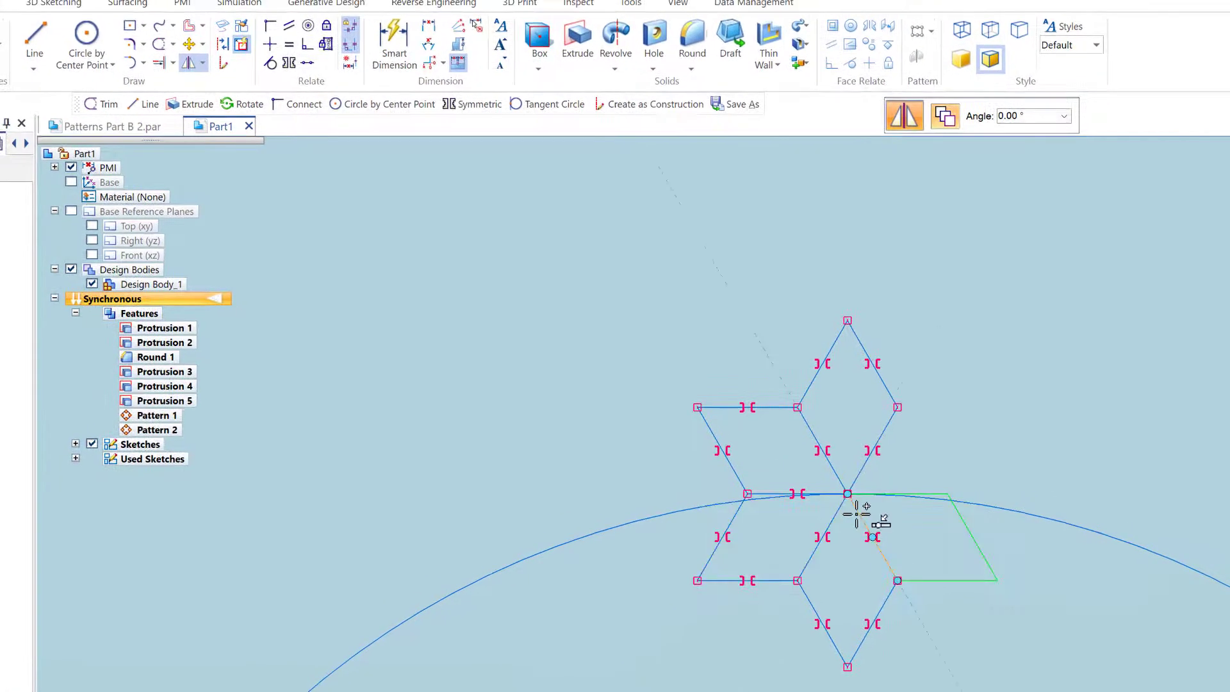
click(856, 514)
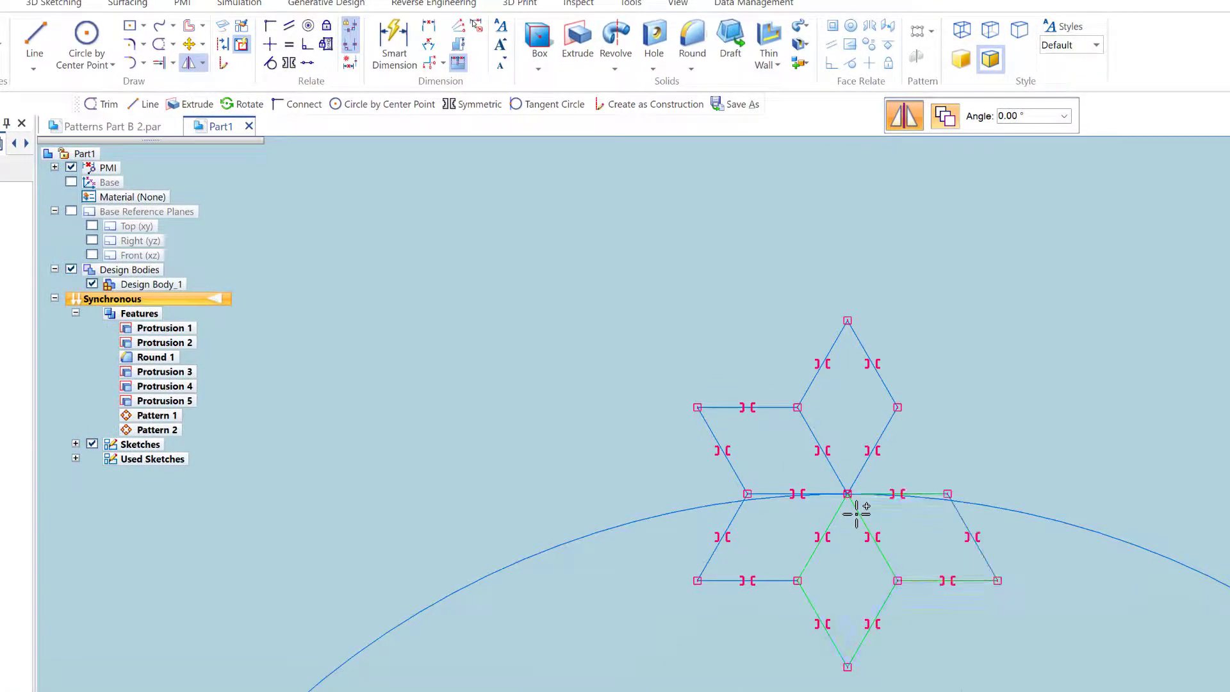
click(922, 494)
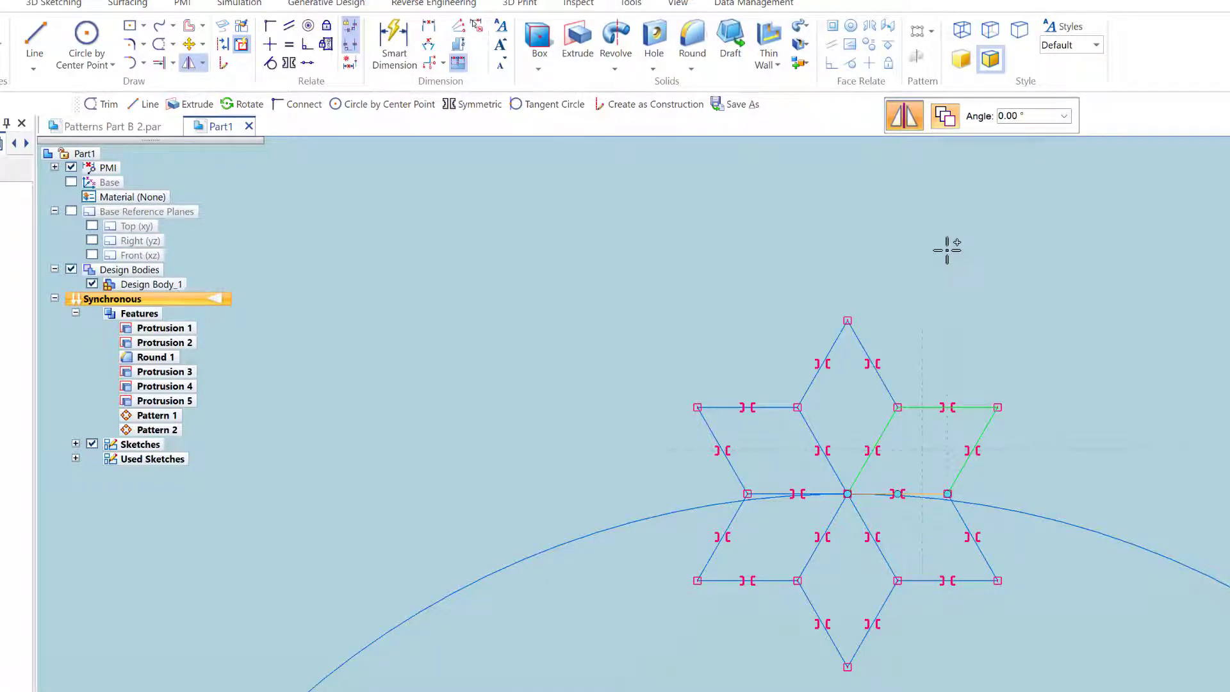
key(Escape)
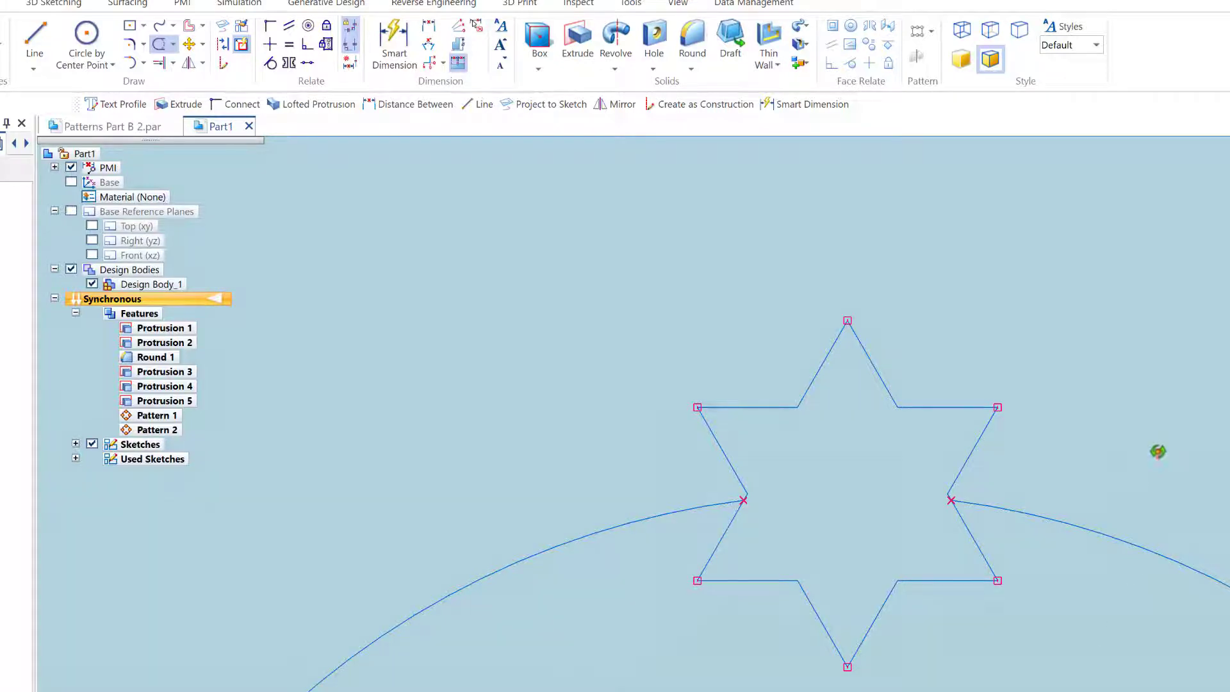
- Extrude the star outline 2 mm upward from the disc face, selecting it as a chain
middle_drag(1158, 452, 1155, 404)
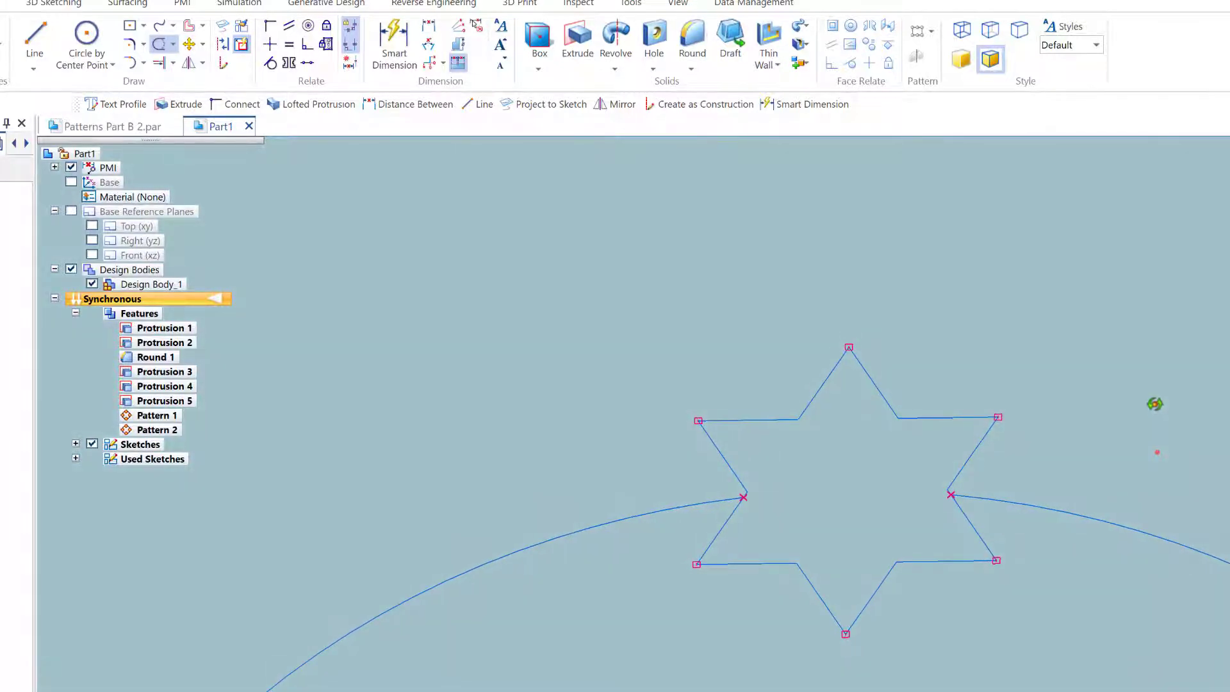
scroll(1146, 403, down, 2)
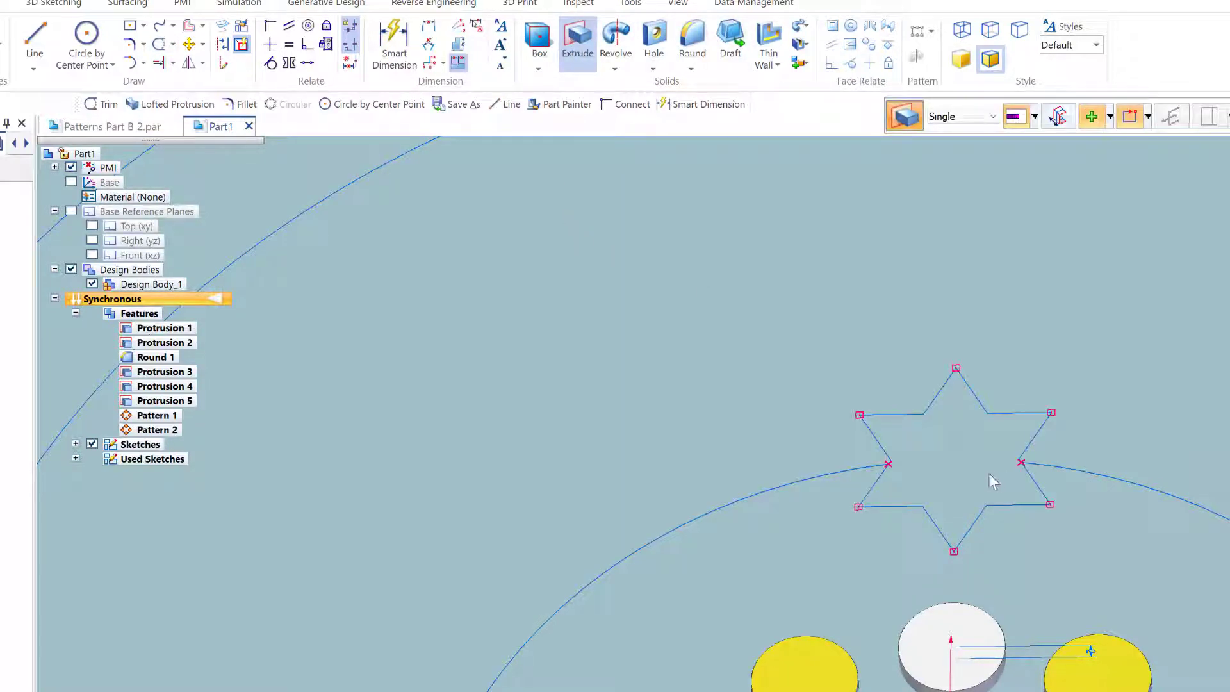
click(979, 117)
click(941, 142)
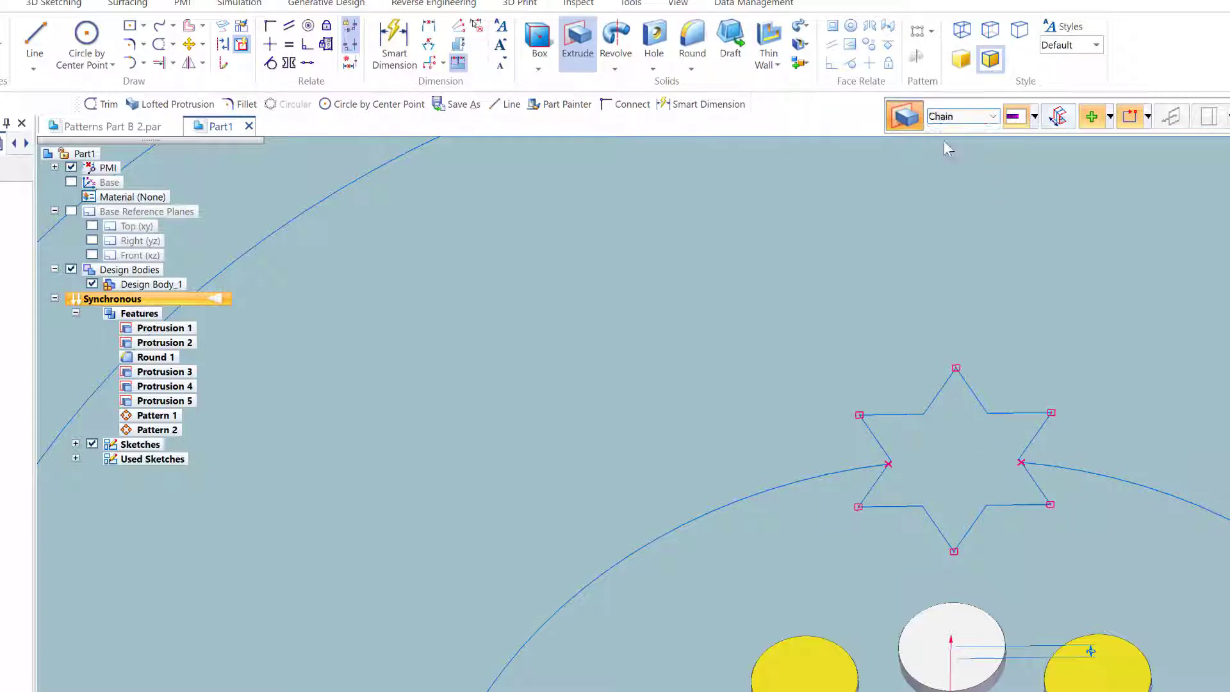
click(923, 412)
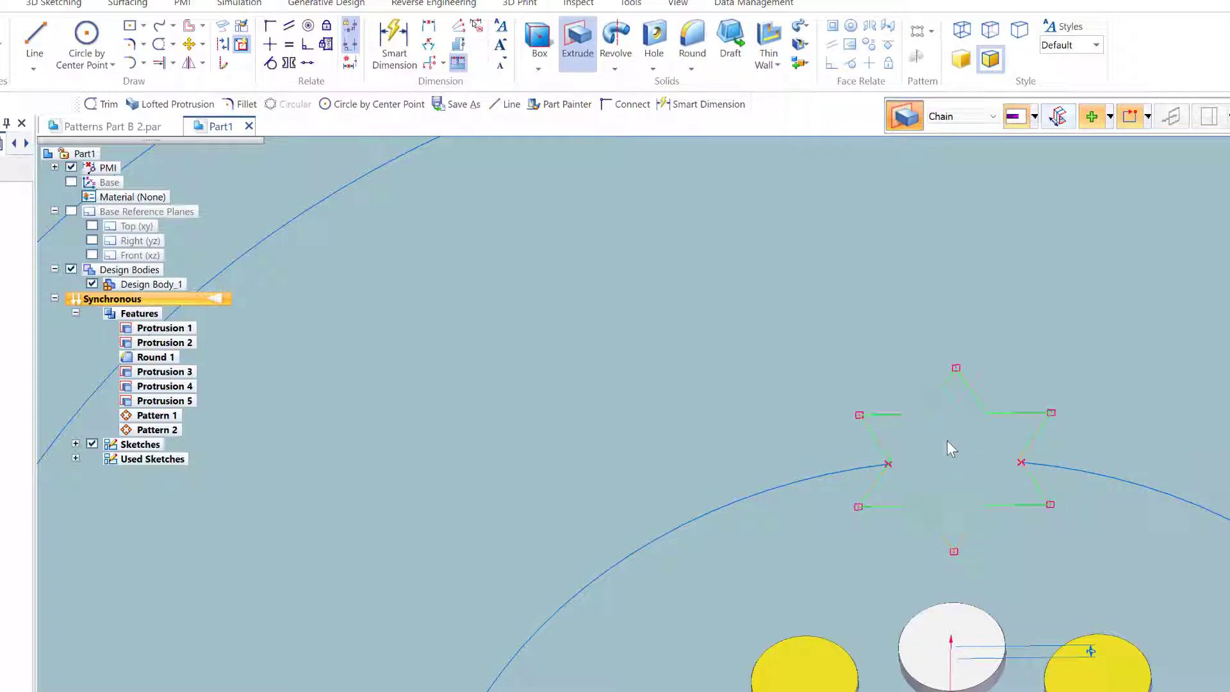
right_click(946, 440)
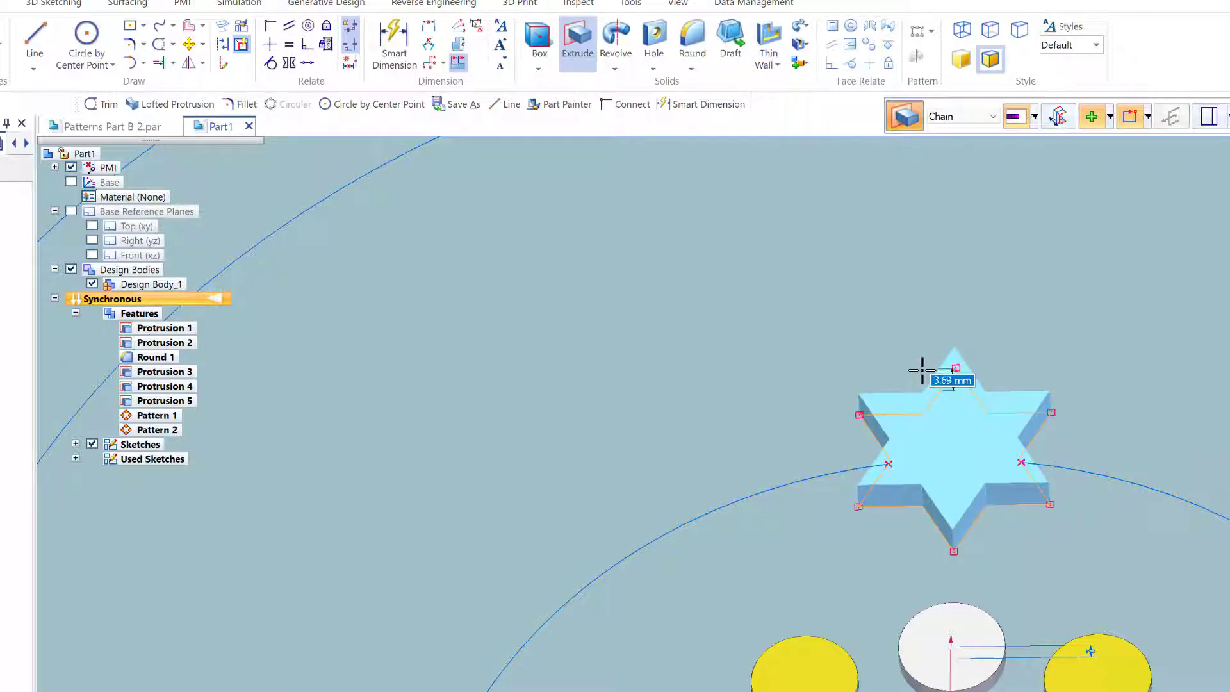
text(2)
key(Return)
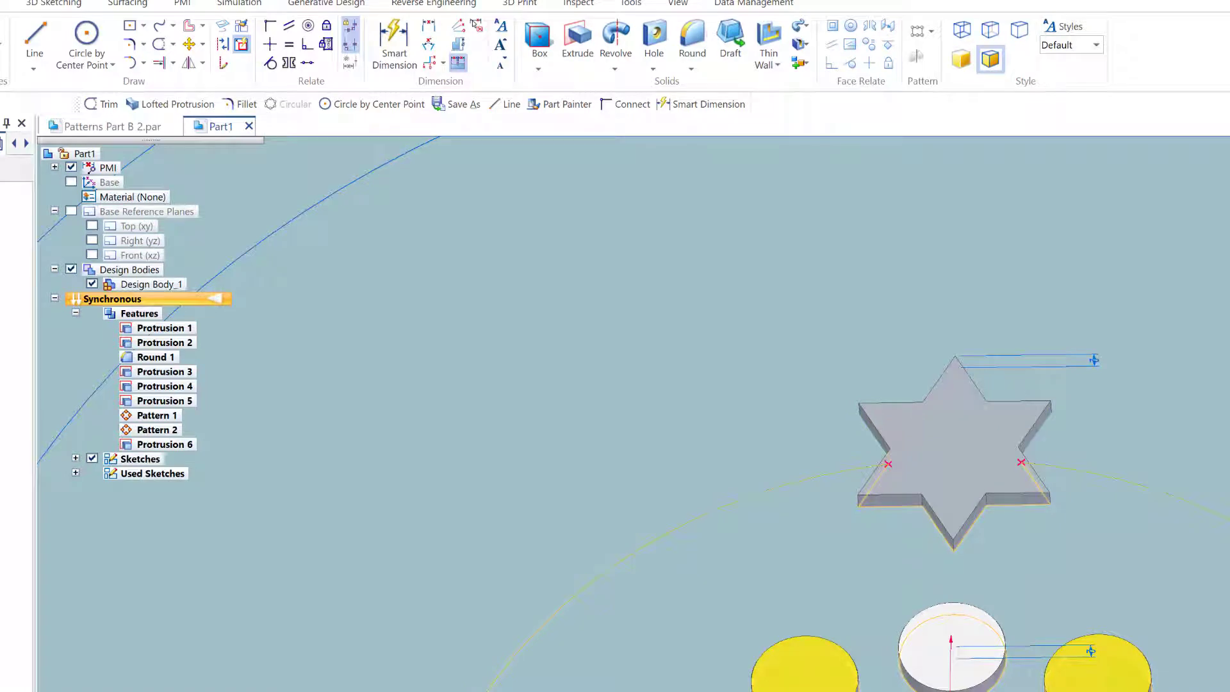
- Create a circular pattern of the extruded star about the disc's centre with a full-circle count of 12
key(ctrl+t)
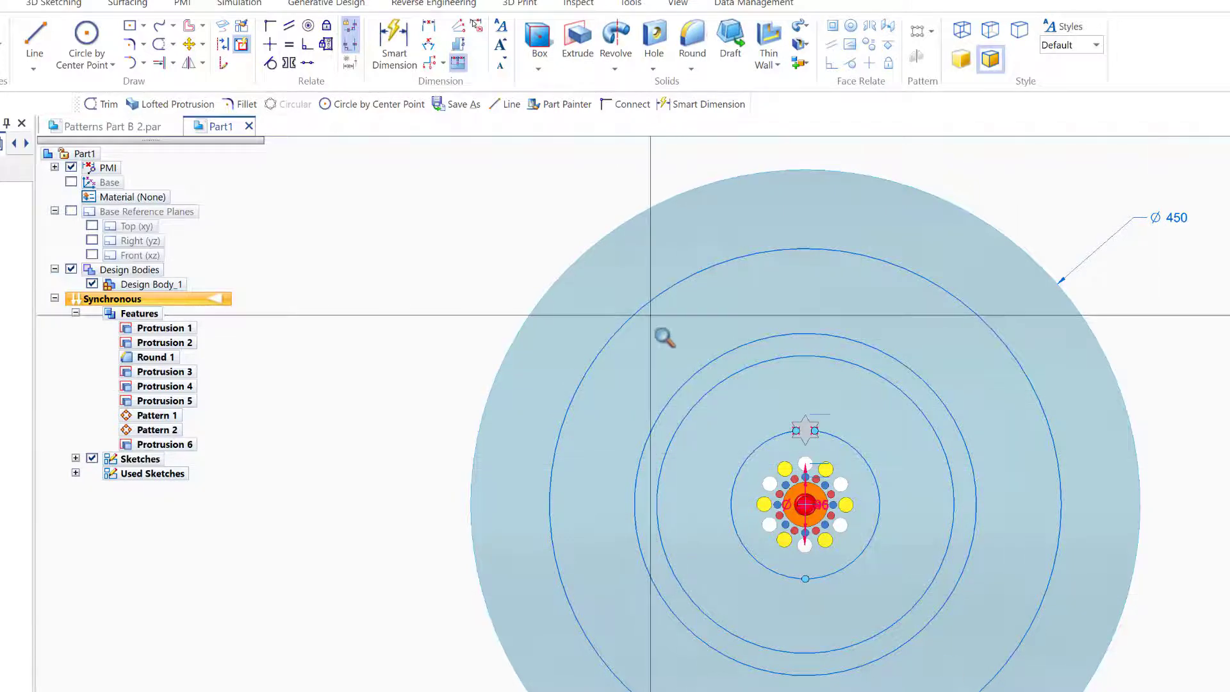
drag(706, 428, 905, 604)
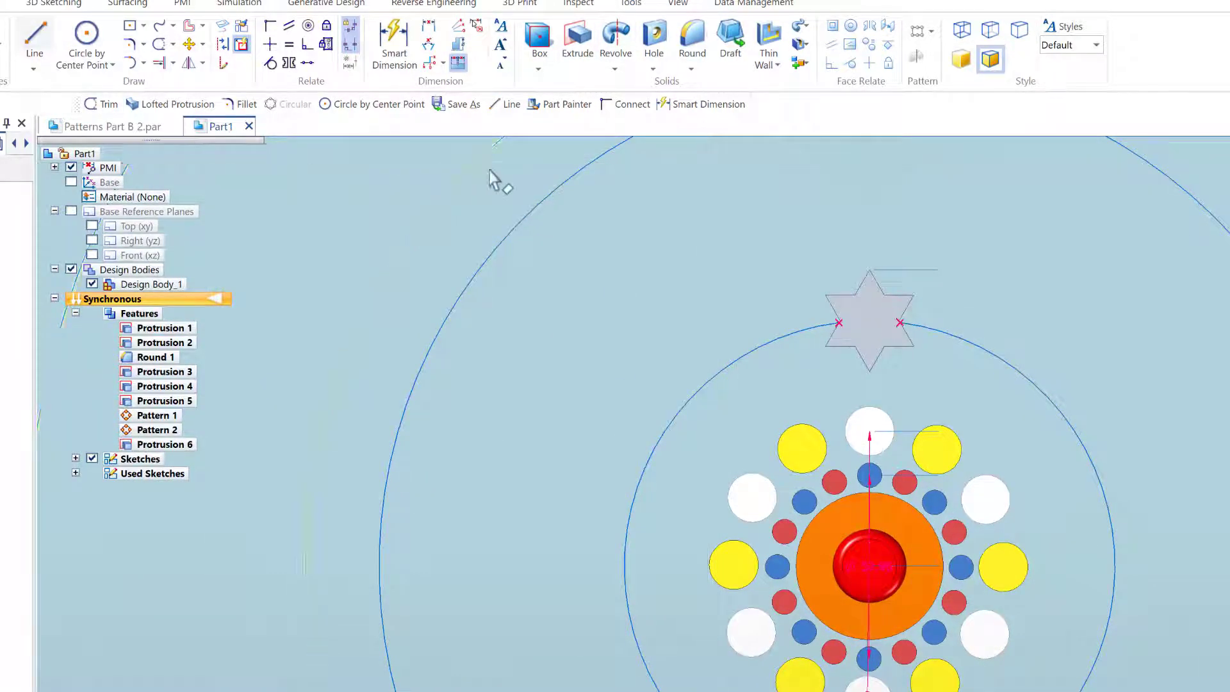
drag(792, 253, 944, 392)
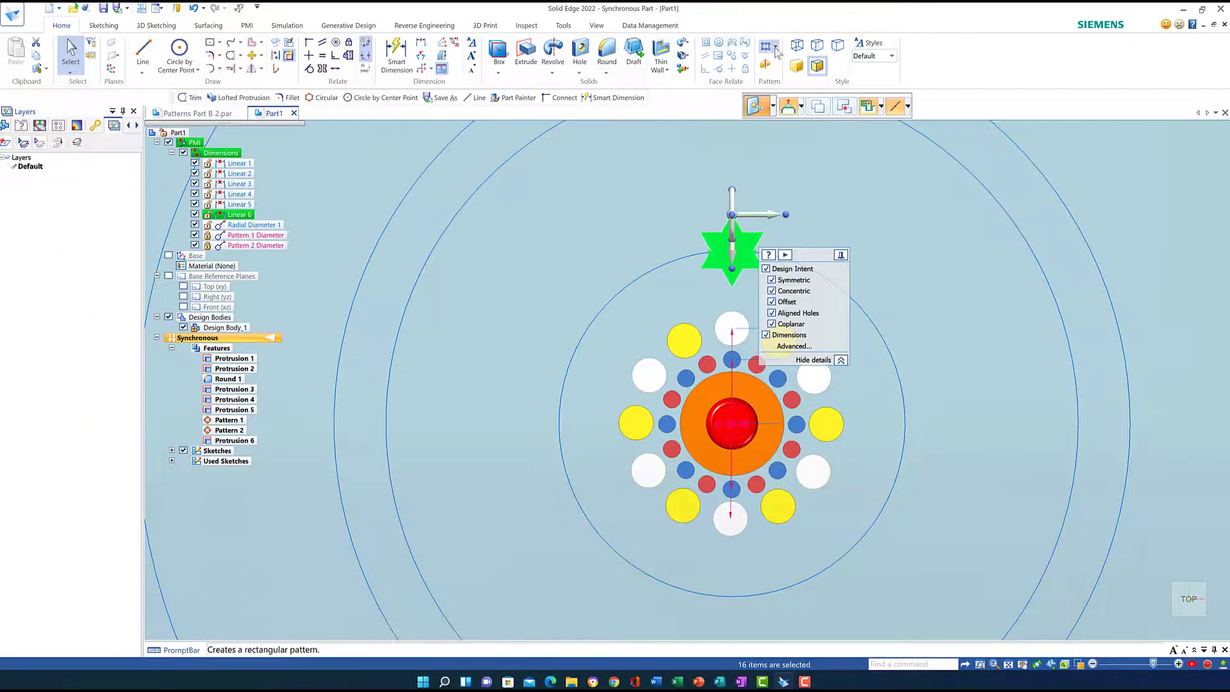
click(775, 47)
click(786, 77)
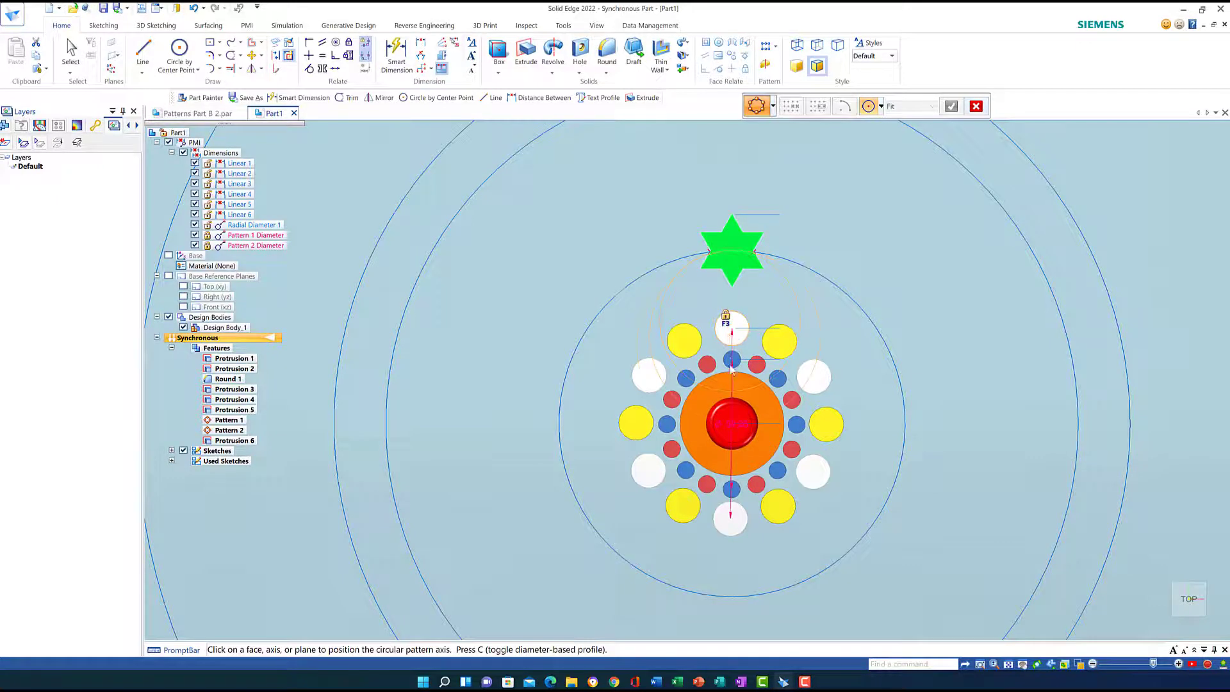
click(733, 427)
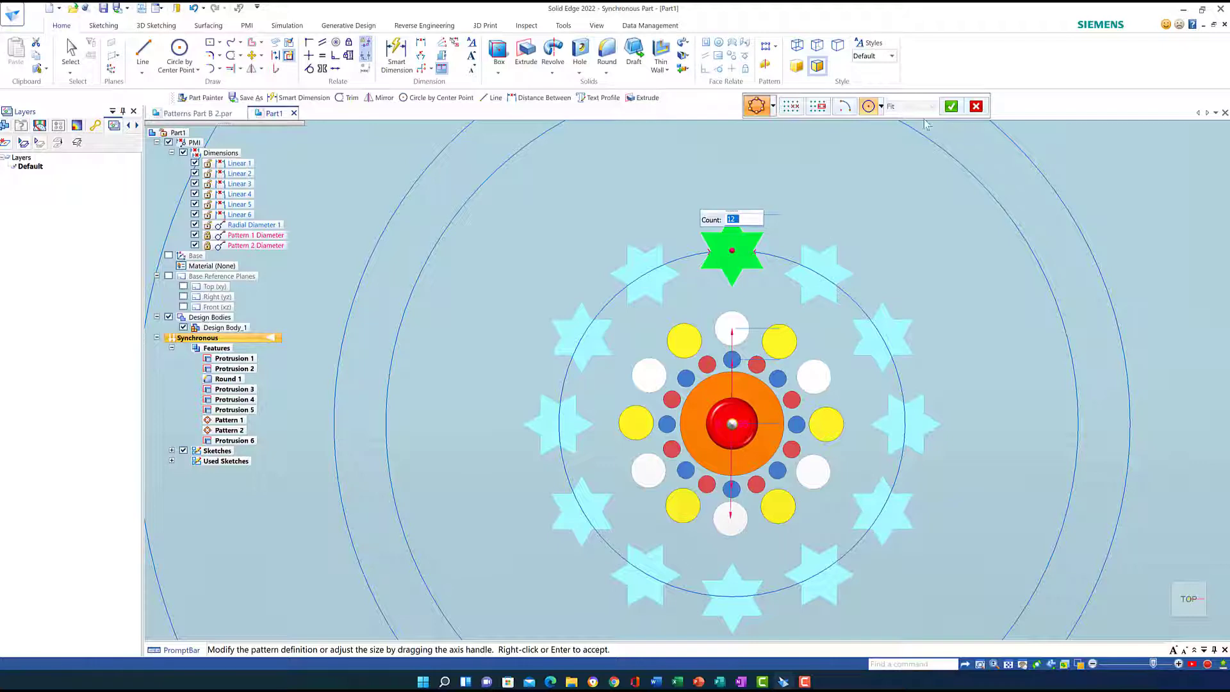
click(950, 106)
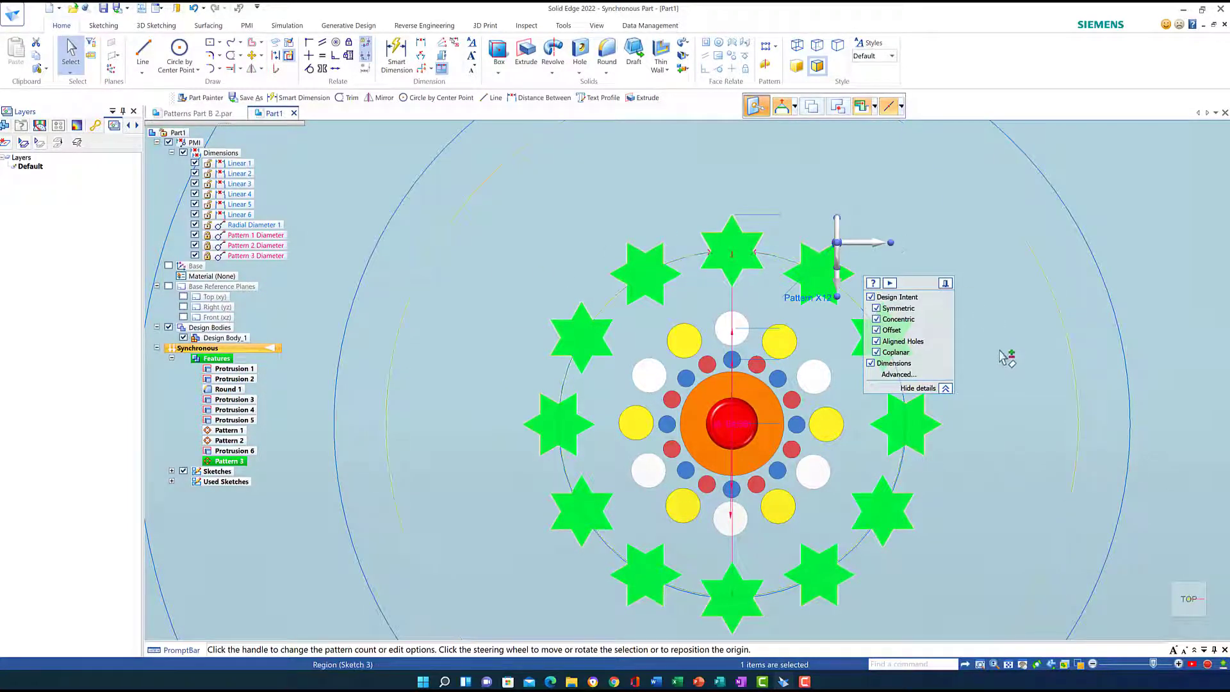
scroll(1007, 358, down, 3)
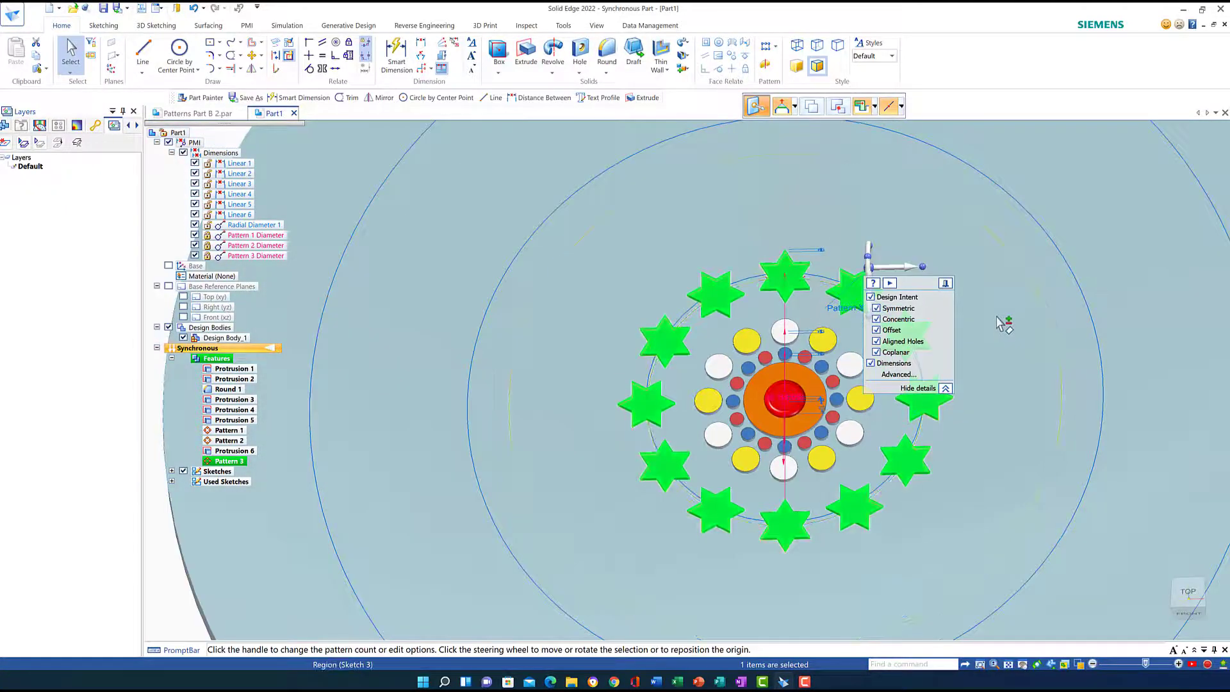
- Paint the top faces of the twelve patterned stars with the Gold style, using Part Painter on individual faces
key(Escape)
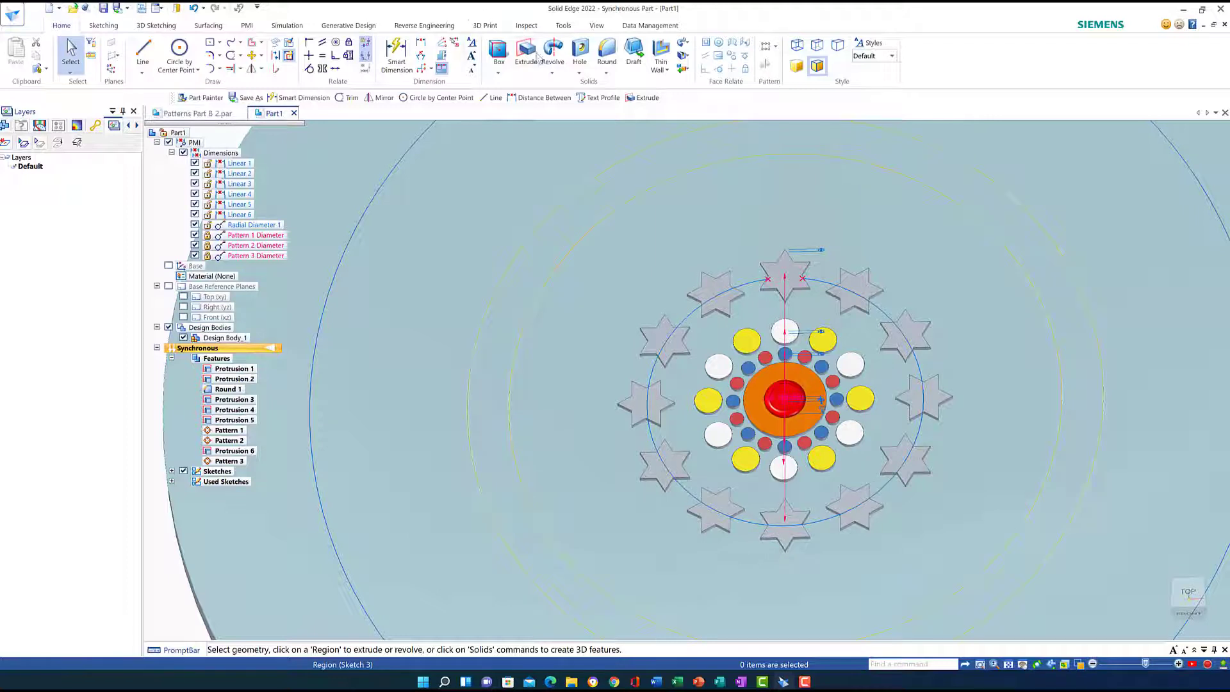
click(596, 26)
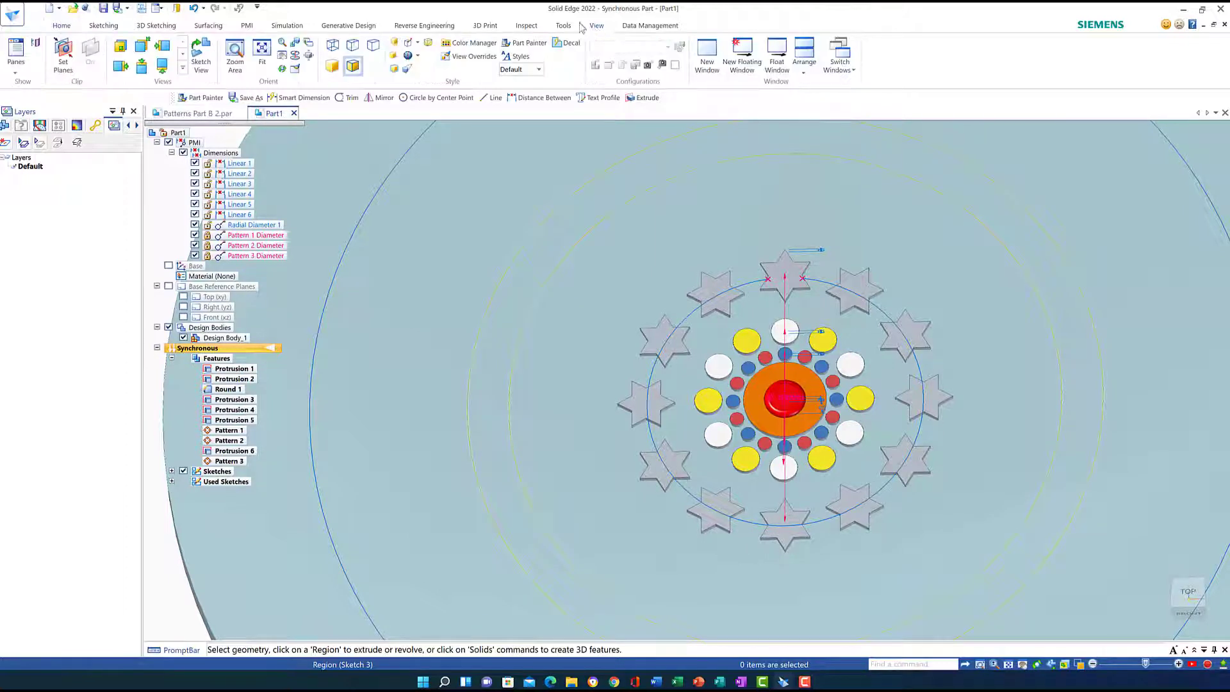
click(517, 45)
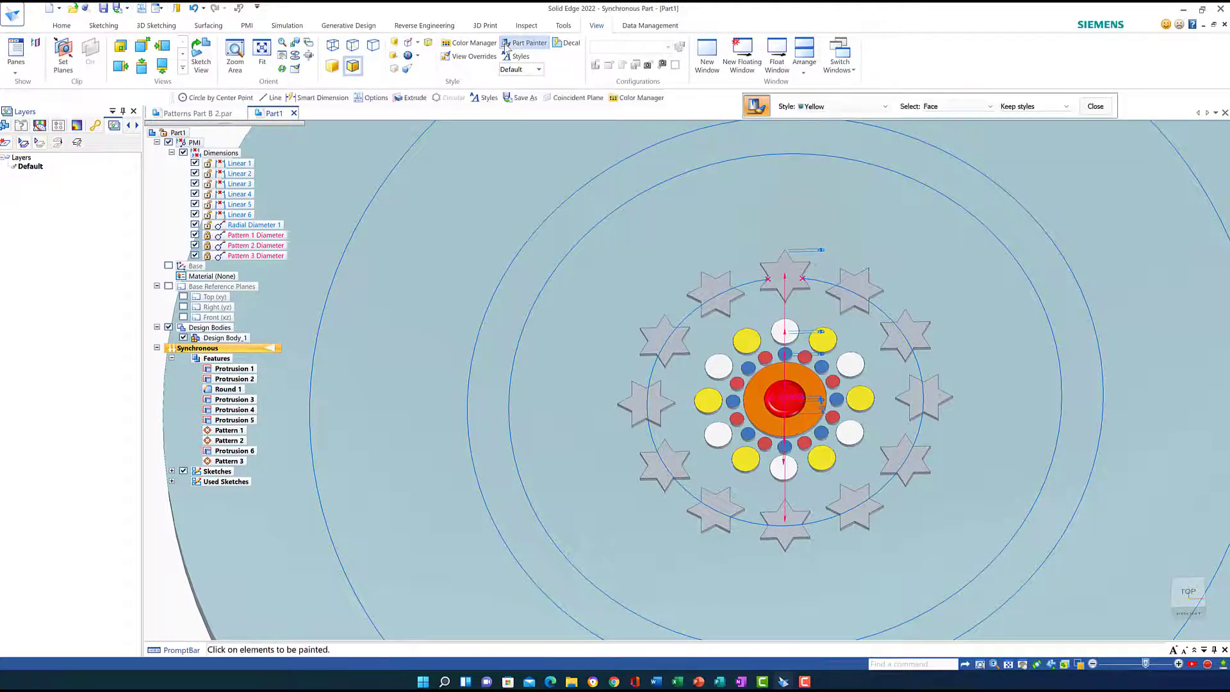
click(885, 107)
scroll(821, 183, up, 3)
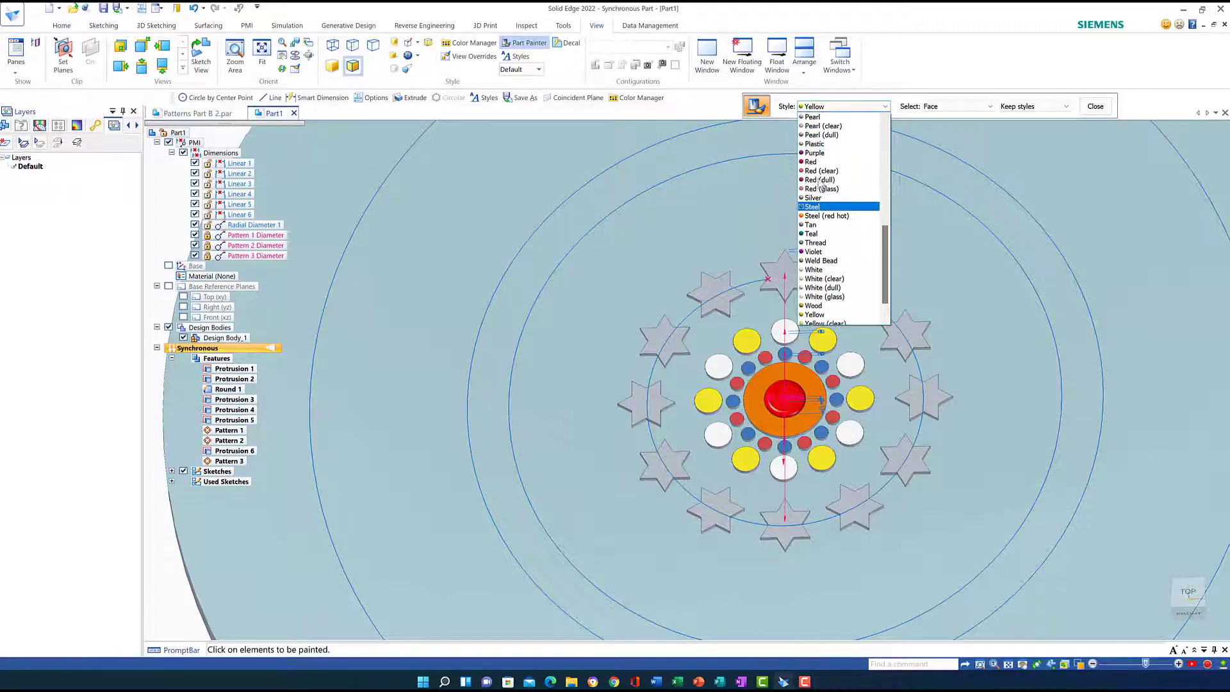
scroll(823, 172, up, 2)
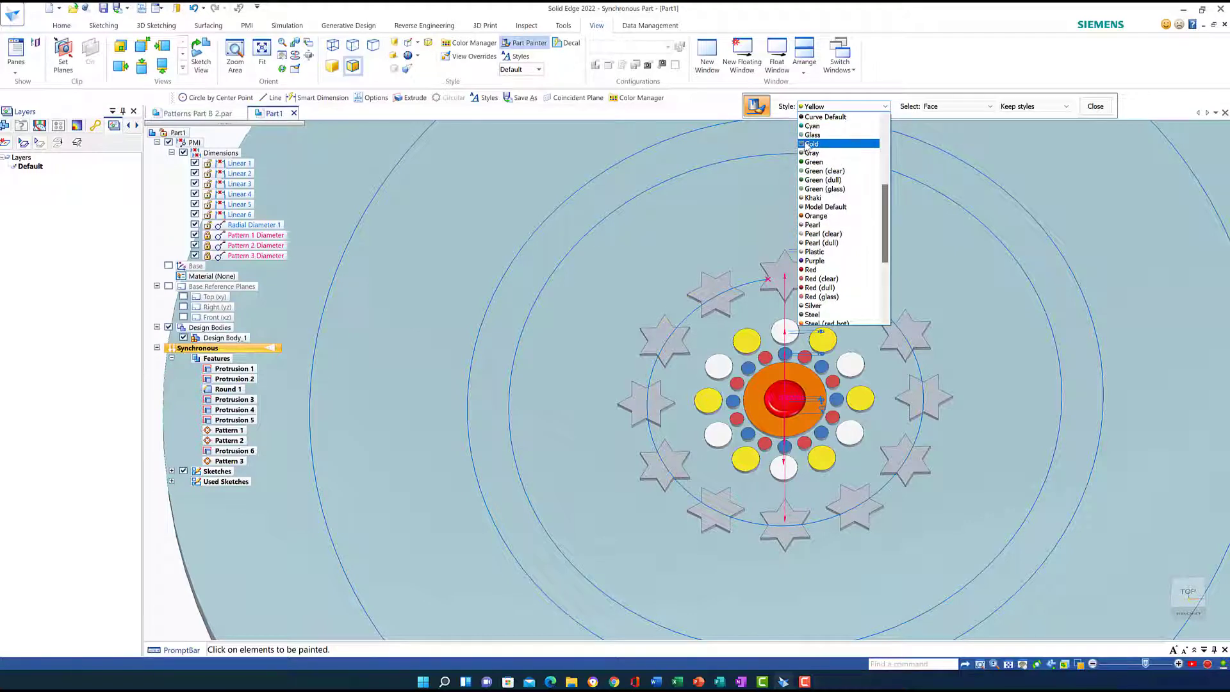
click(815, 143)
click(784, 276)
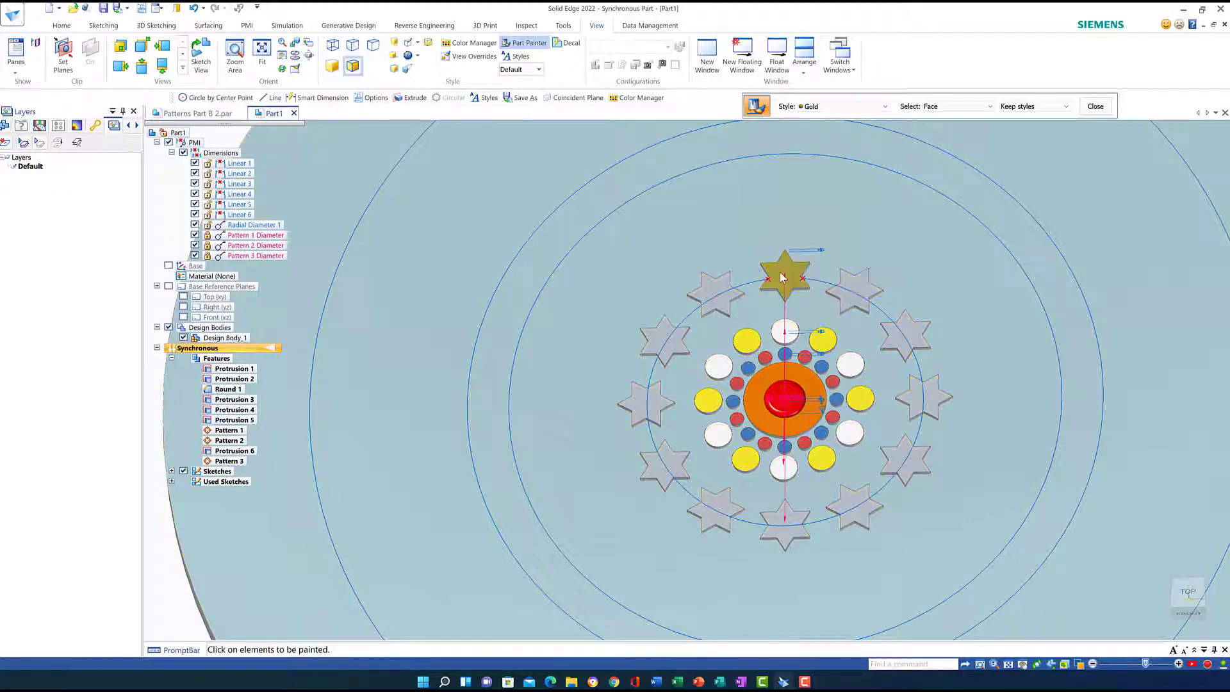
click(716, 287)
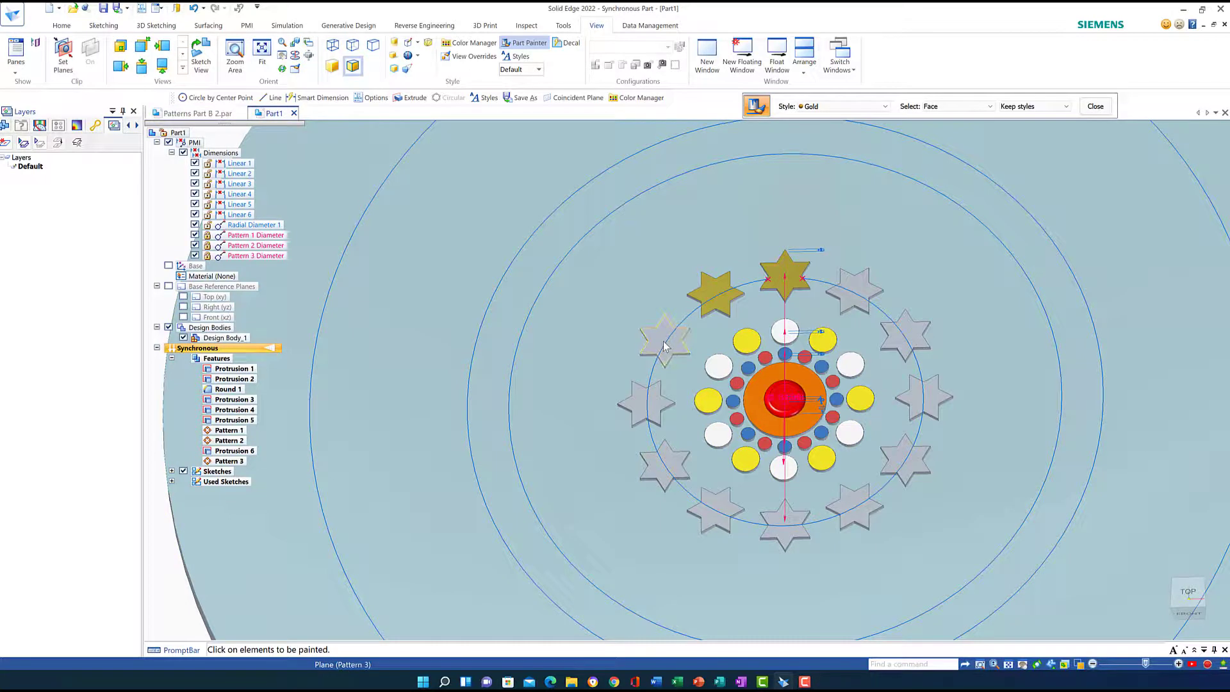
click(665, 346)
click(646, 402)
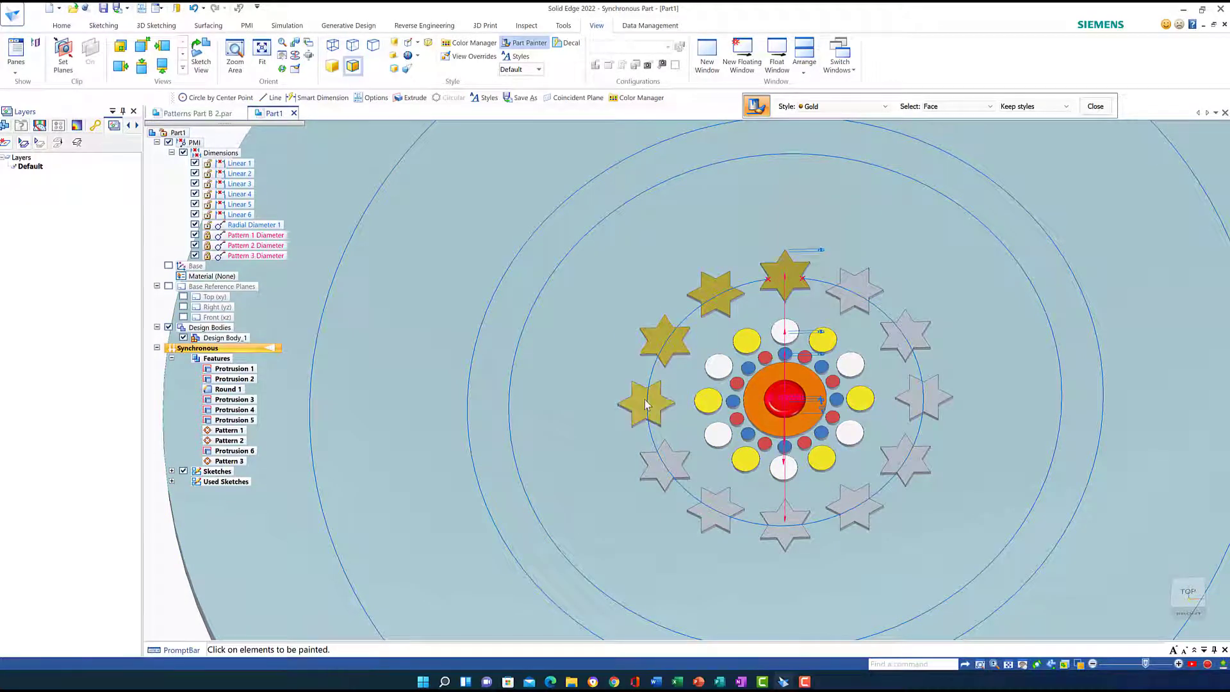
click(661, 479)
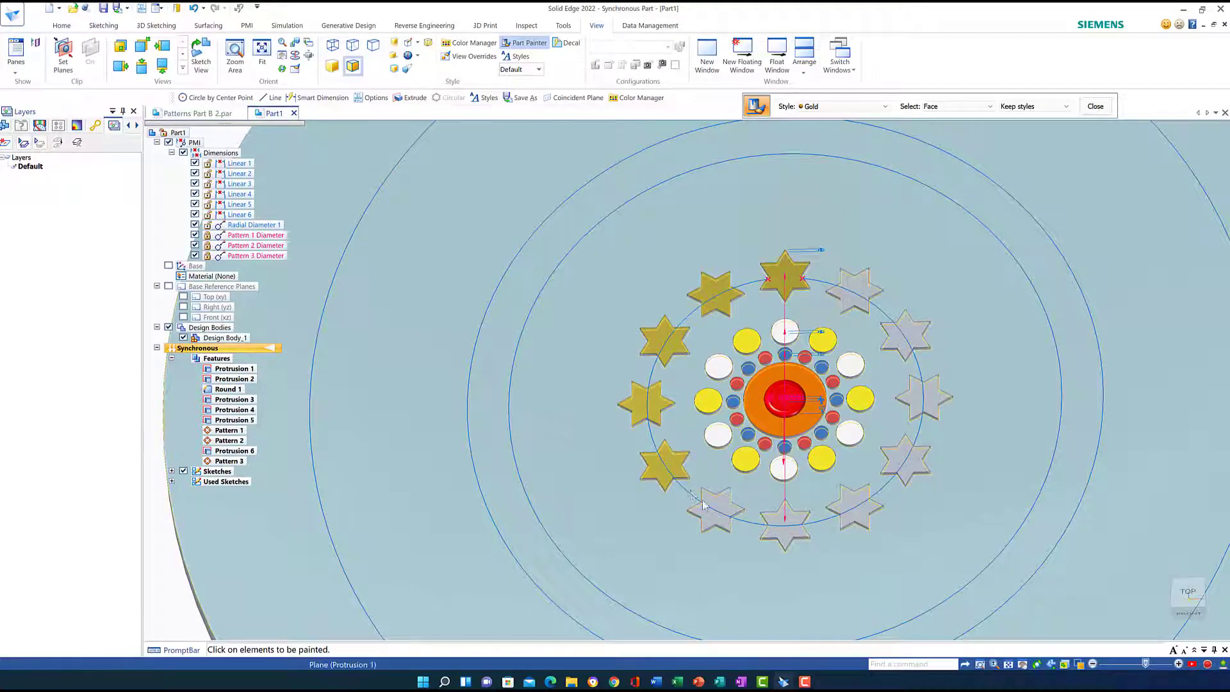
click(718, 526)
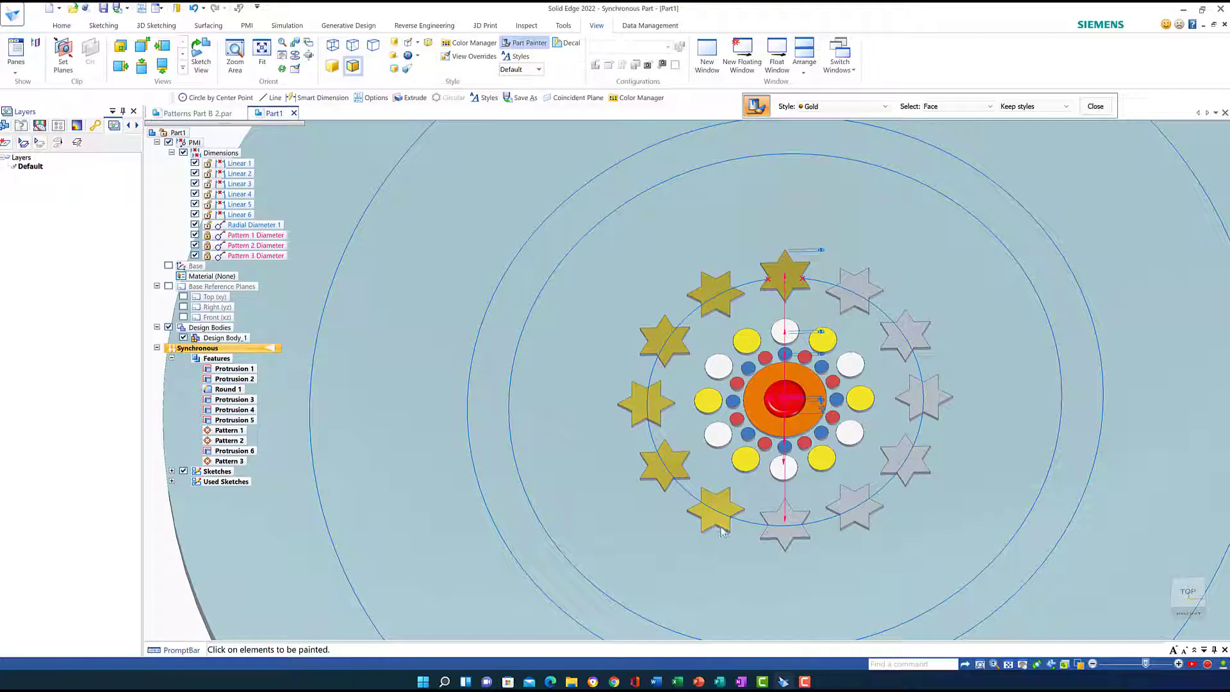
click(784, 535)
click(861, 505)
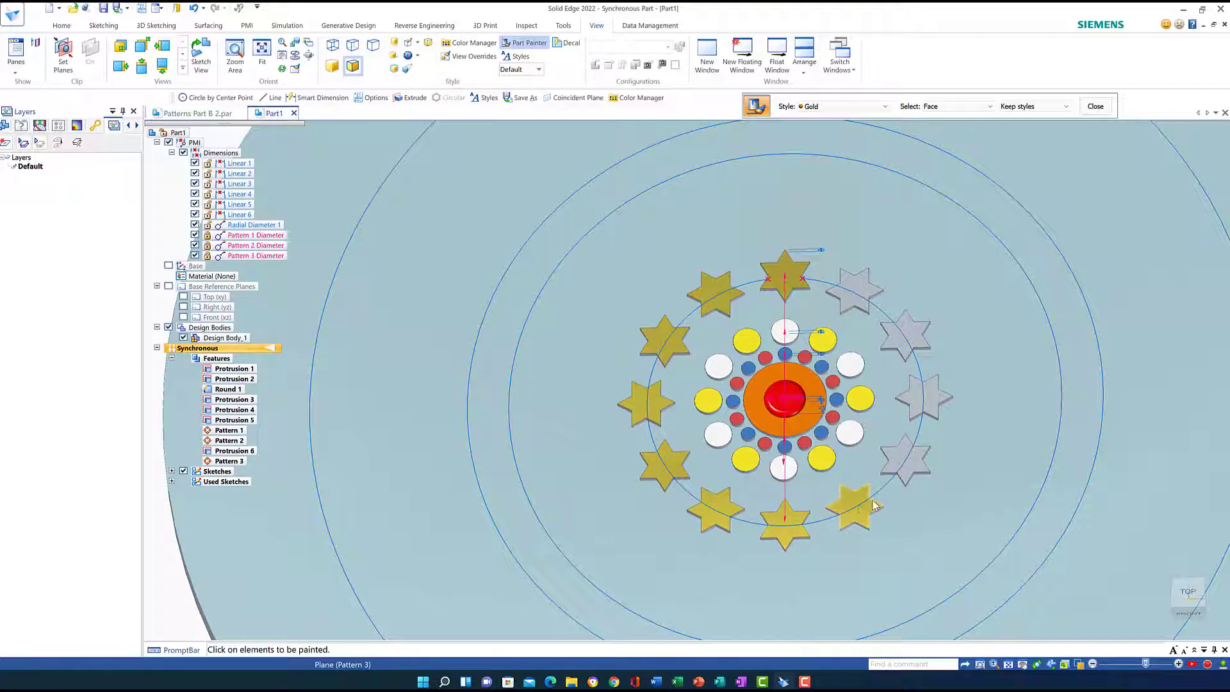
click(906, 462)
click(929, 396)
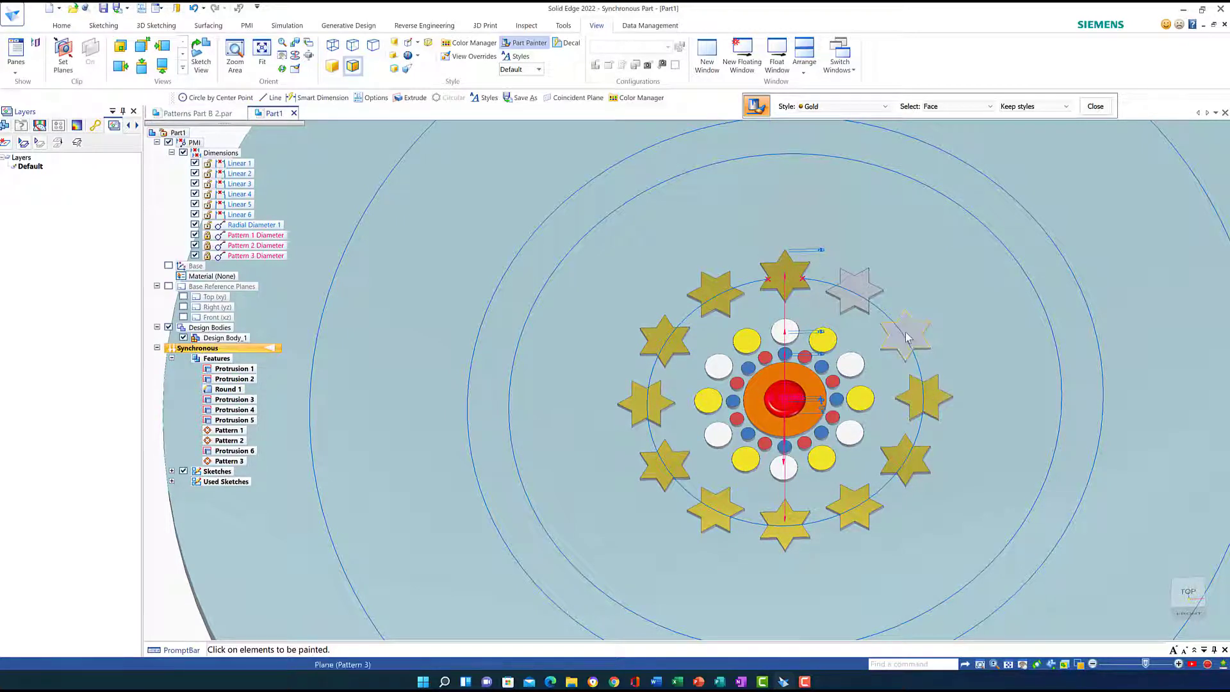
- Paint the last two unpainted stars in the circular star pattern with the Gold style
click(906, 332)
click(856, 276)
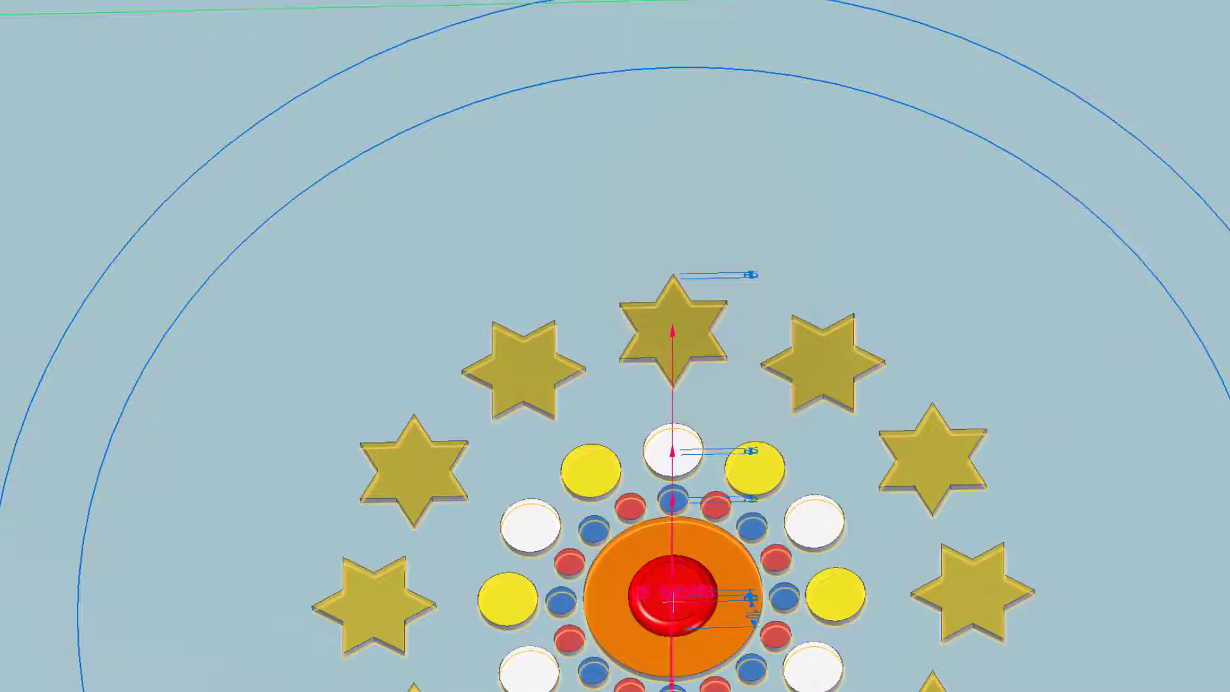
key(Escape)
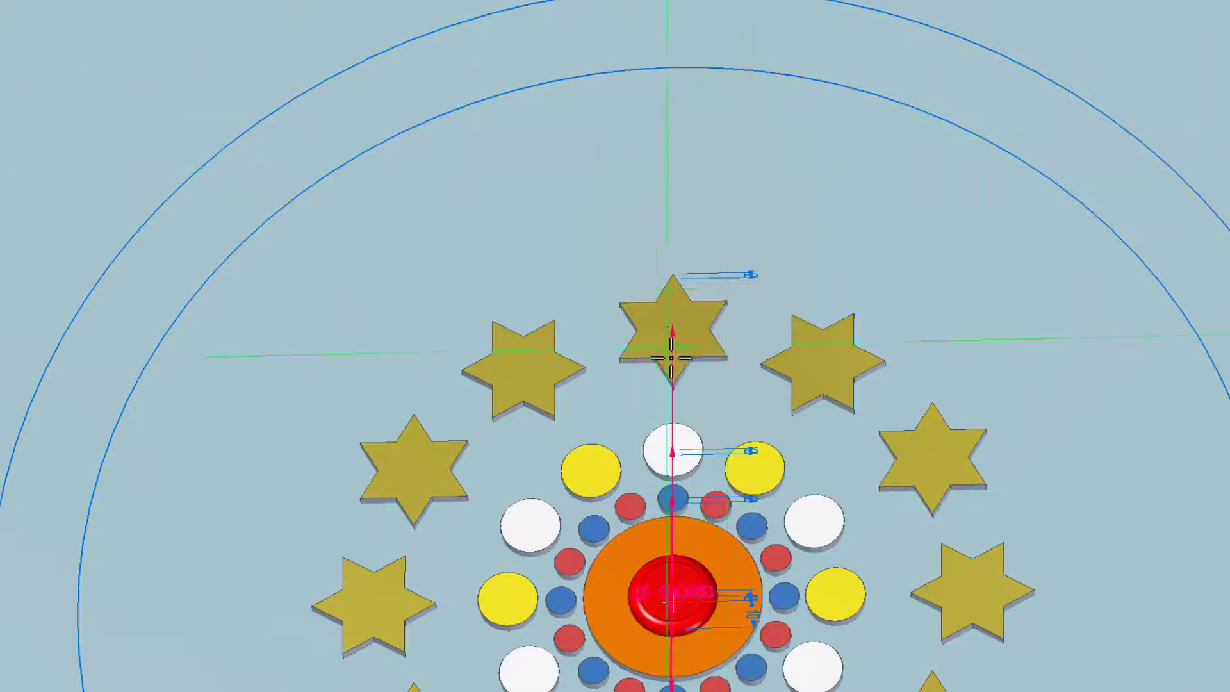
- Draw two small concentric circles on the inner guide circle, centred directly above the uppermost star
click(894, 117)
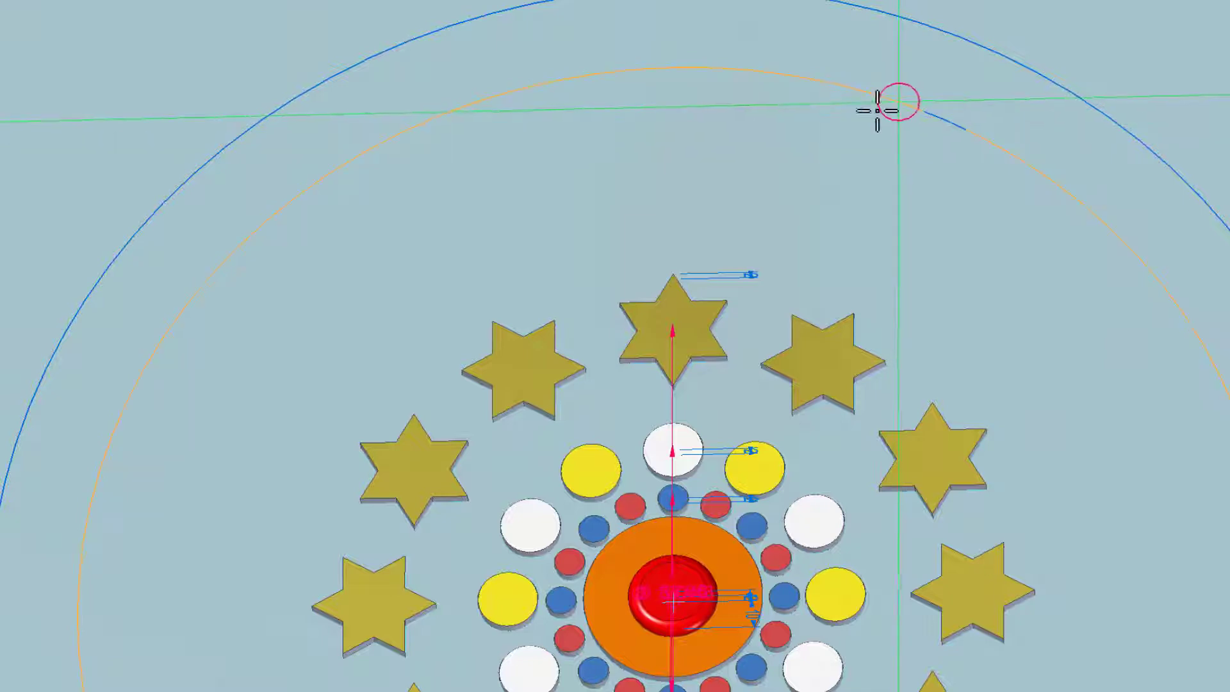
click(668, 438)
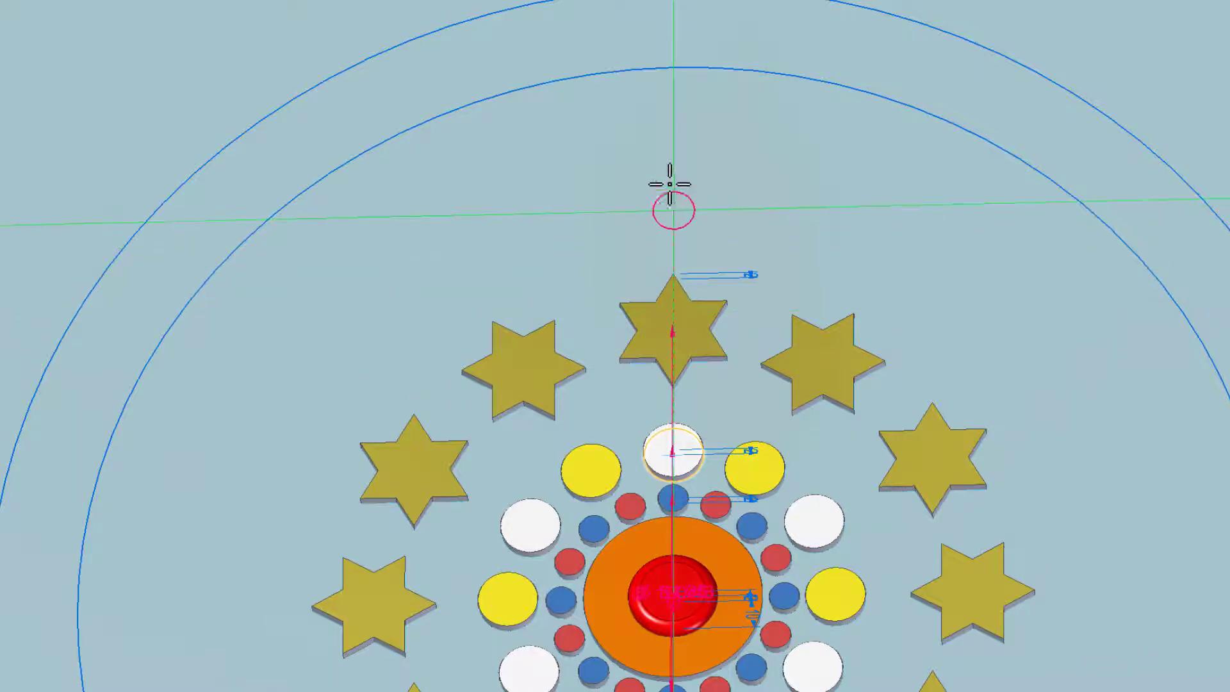
click(675, 68)
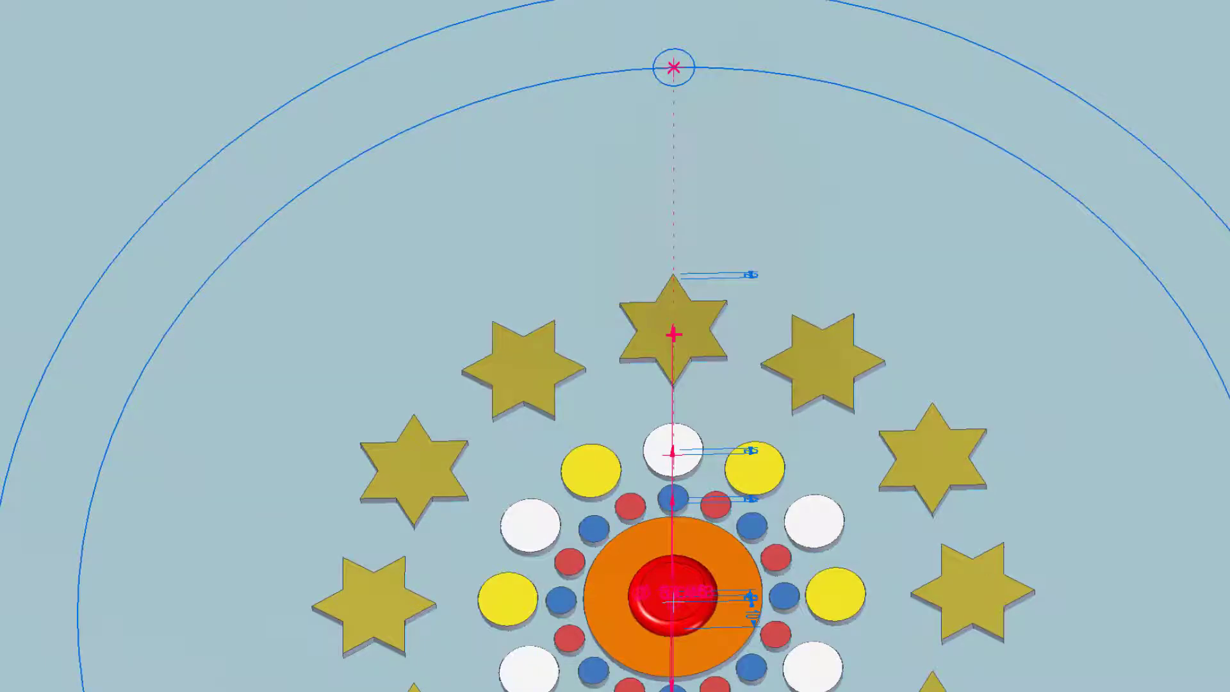
scroll(295, 525, down, 5)
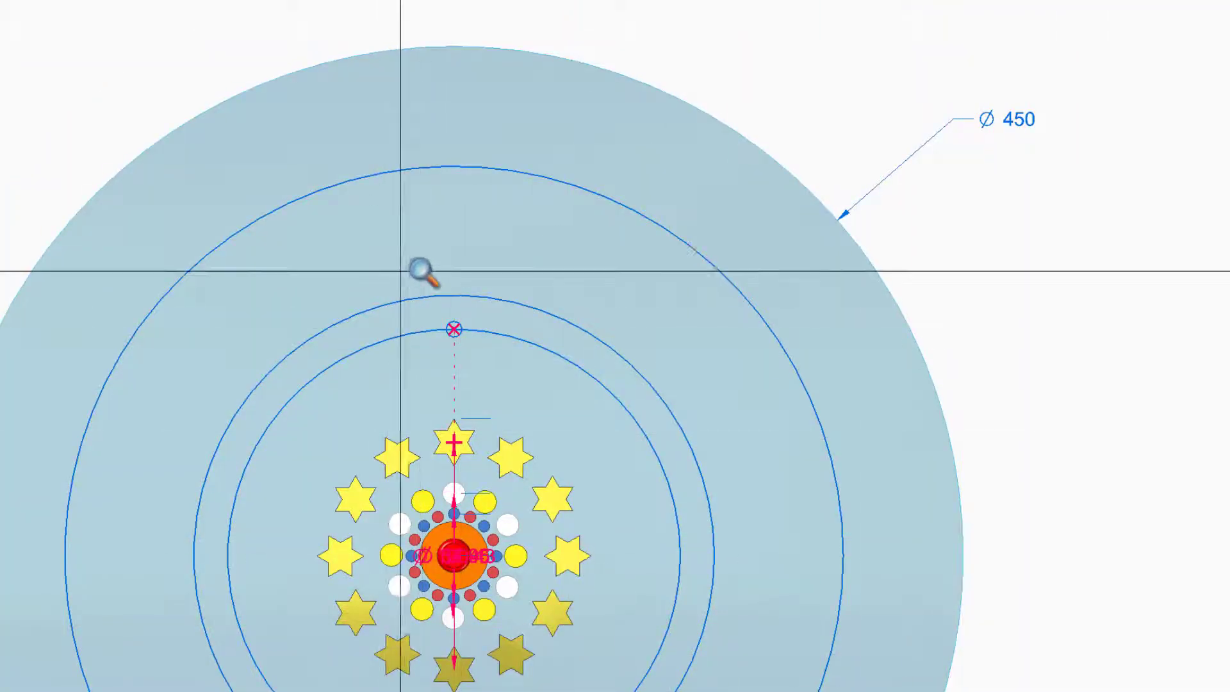
drag(412, 249, 481, 417)
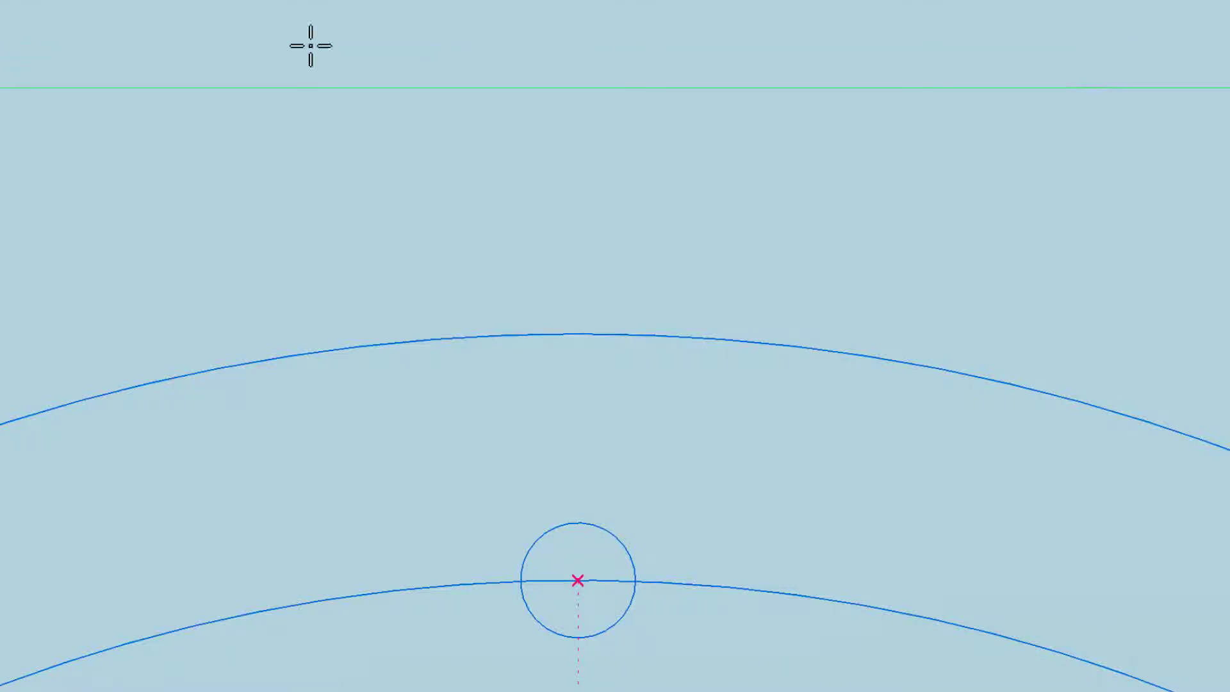
click(822, 253)
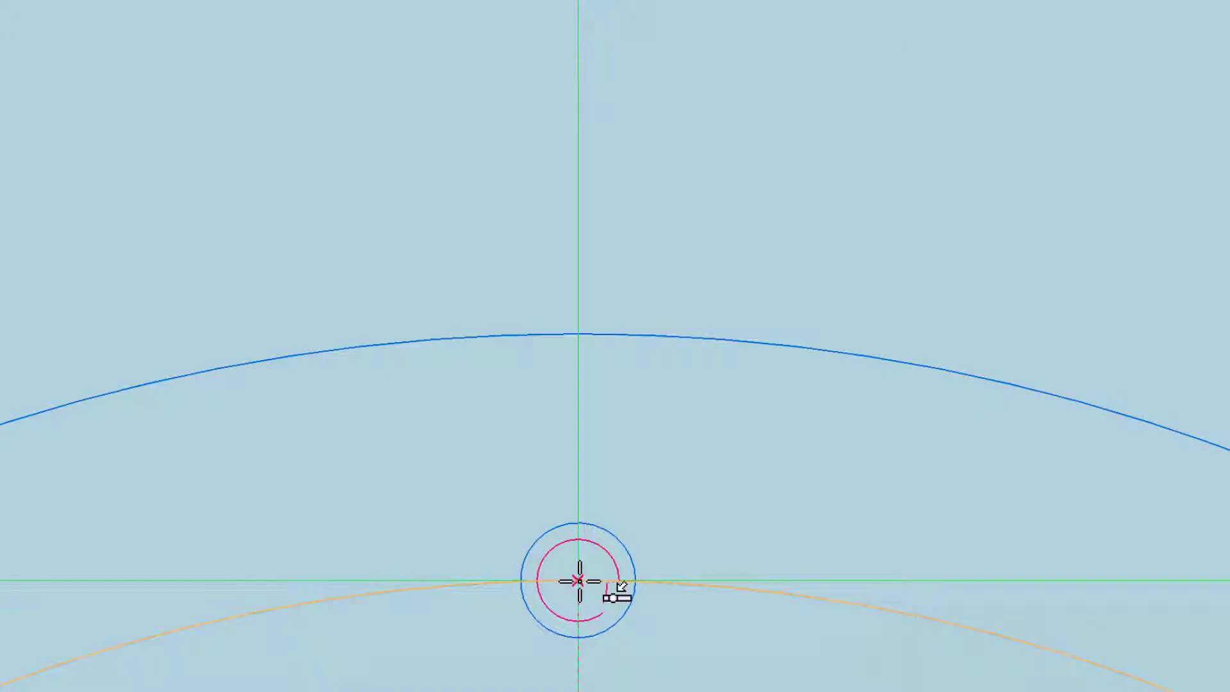
click(578, 580)
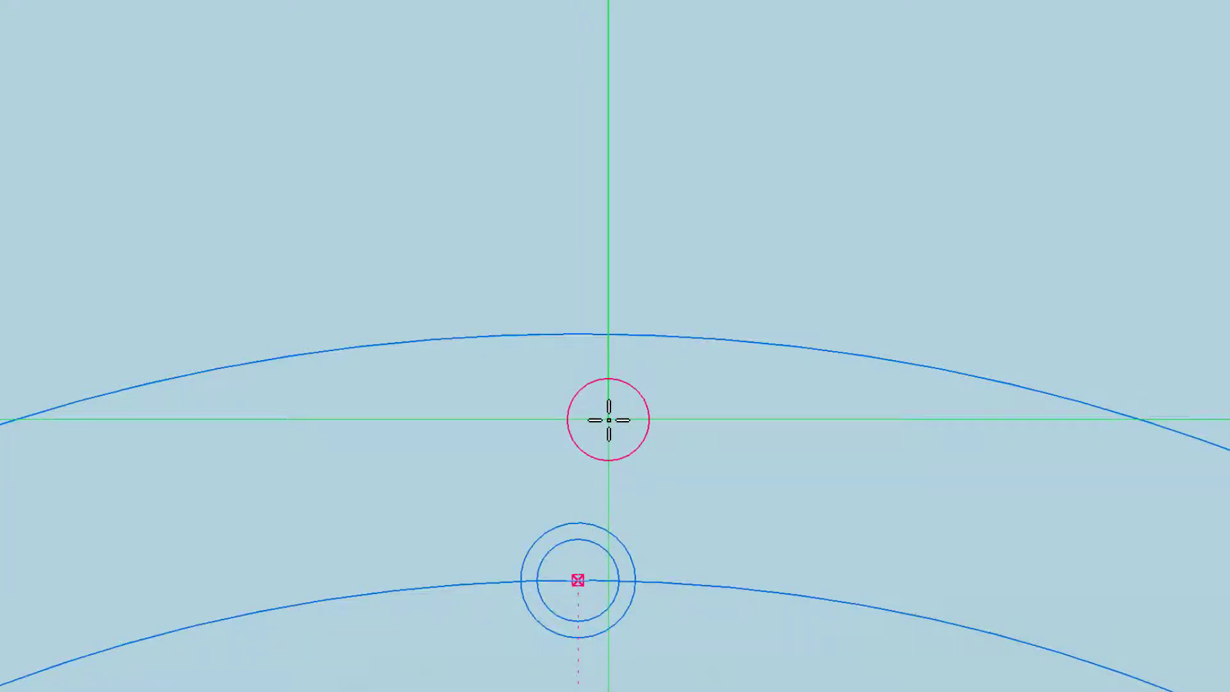
- Draw a 9 mm diameter circle on the next guide circle outward, vertically aligned with the two small concentric circles
text(9)
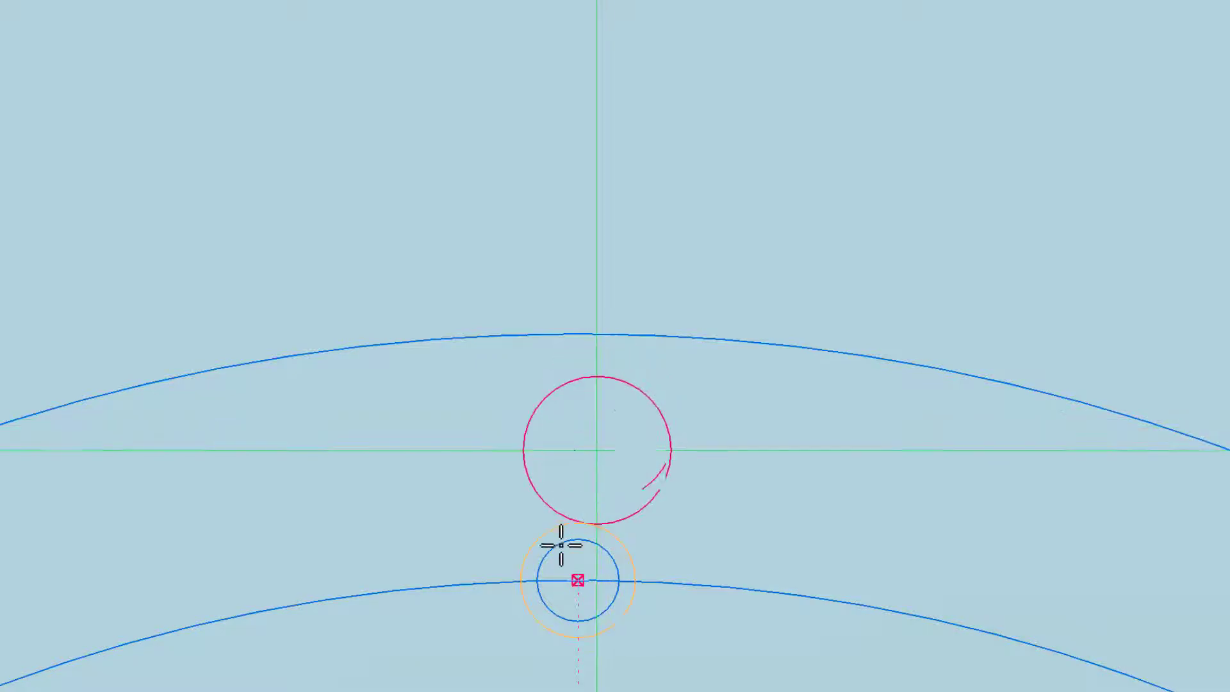
click(576, 581)
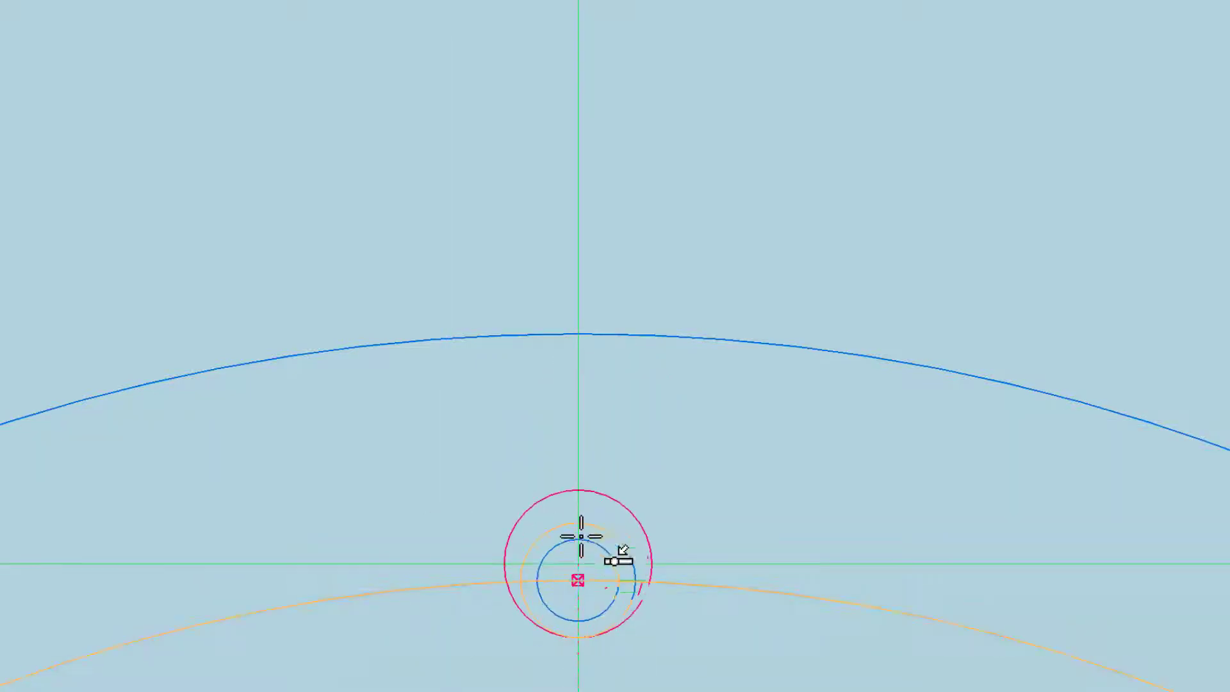
click(576, 334)
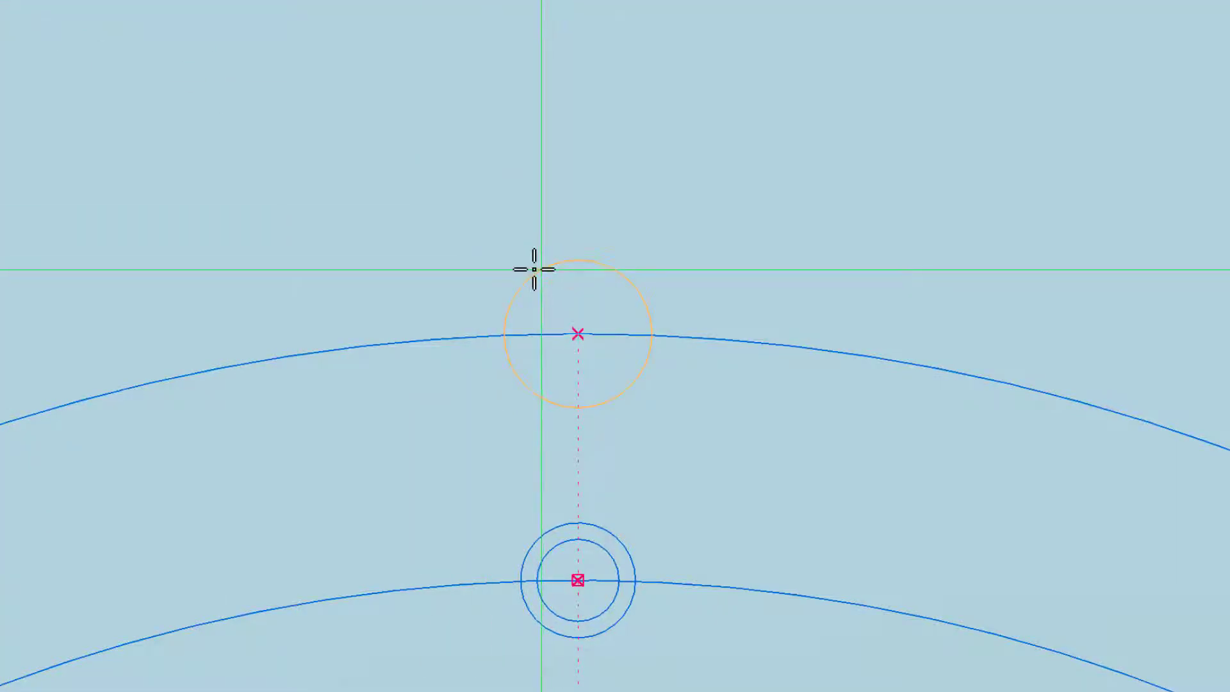
- Draw two lines from the concentric circles' centre tangent to both sides of the 9 mm circle, and trim its lower arc to form a petal
drag(530, 267, 575, 581)
click(575, 581)
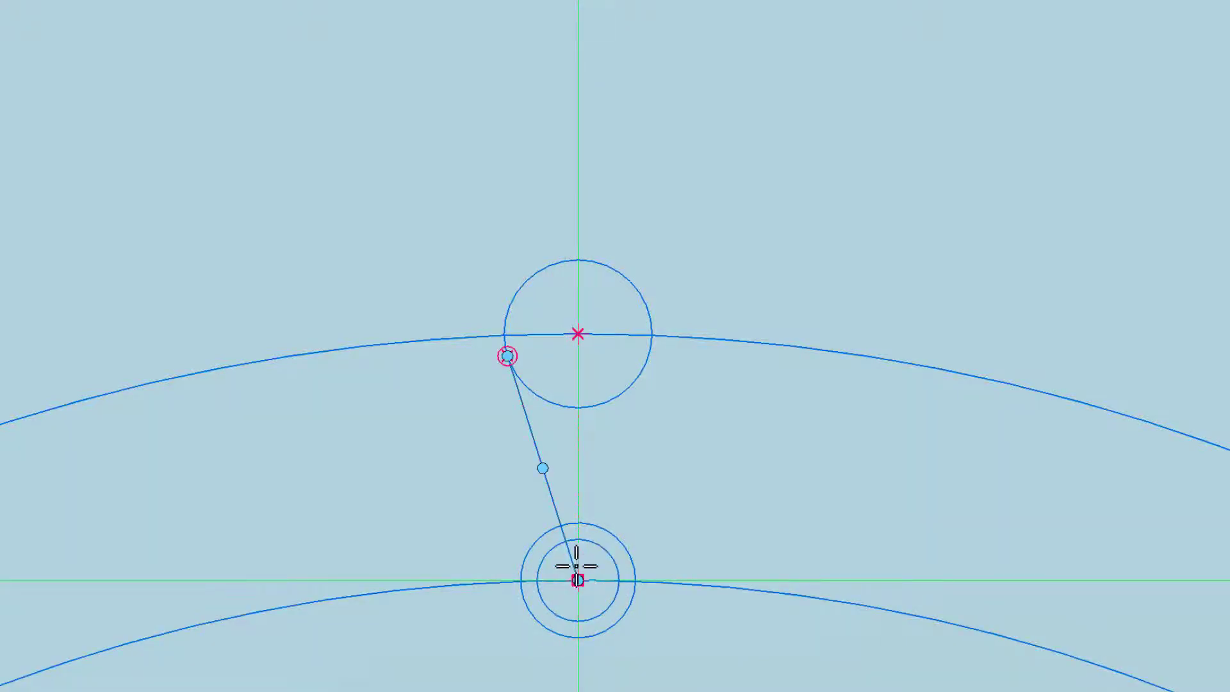
click(652, 344)
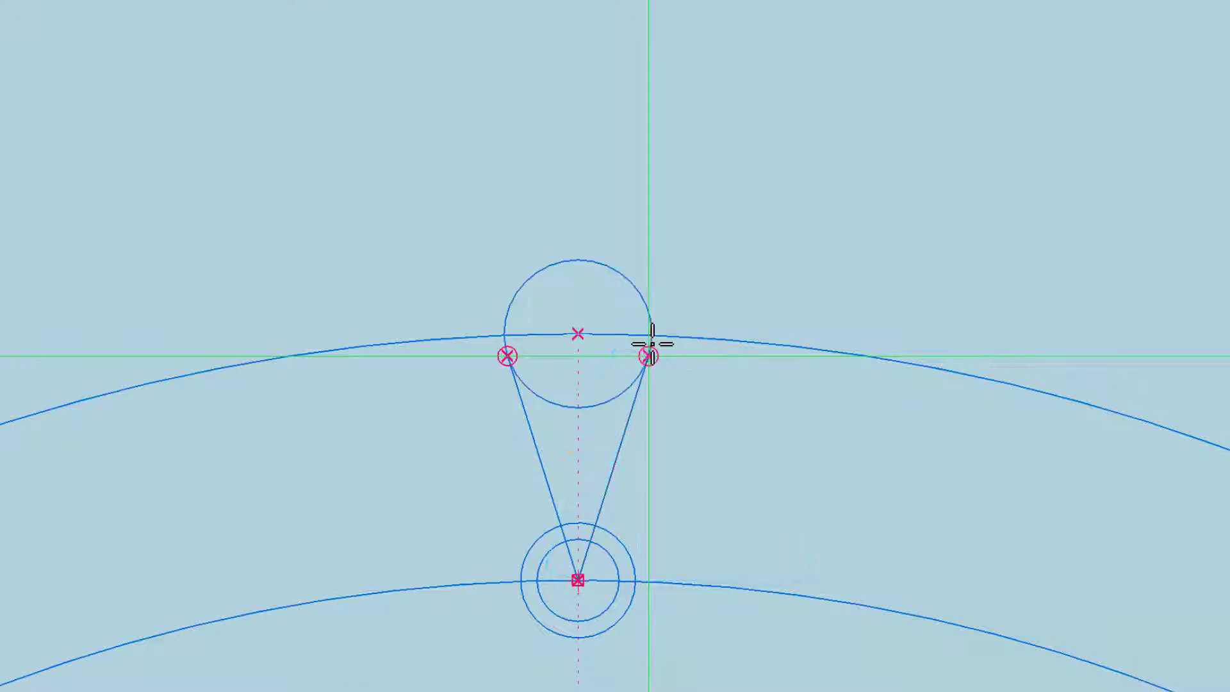
click(682, 191)
key(Escape)
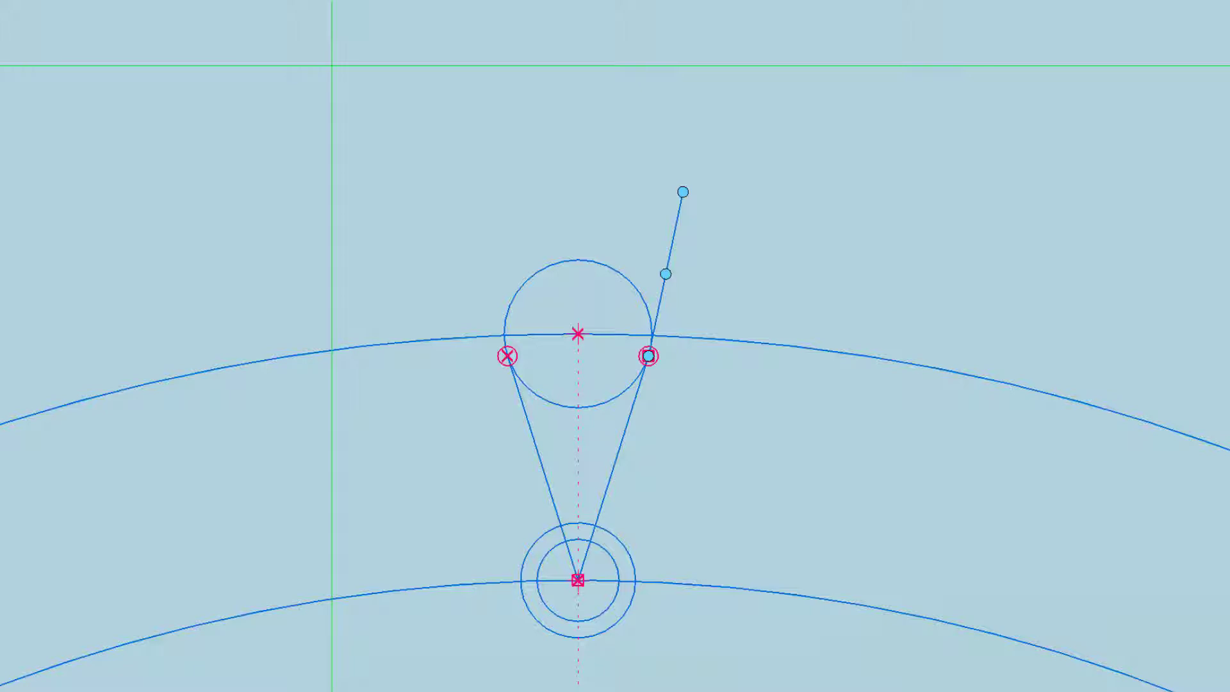
key(Escape)
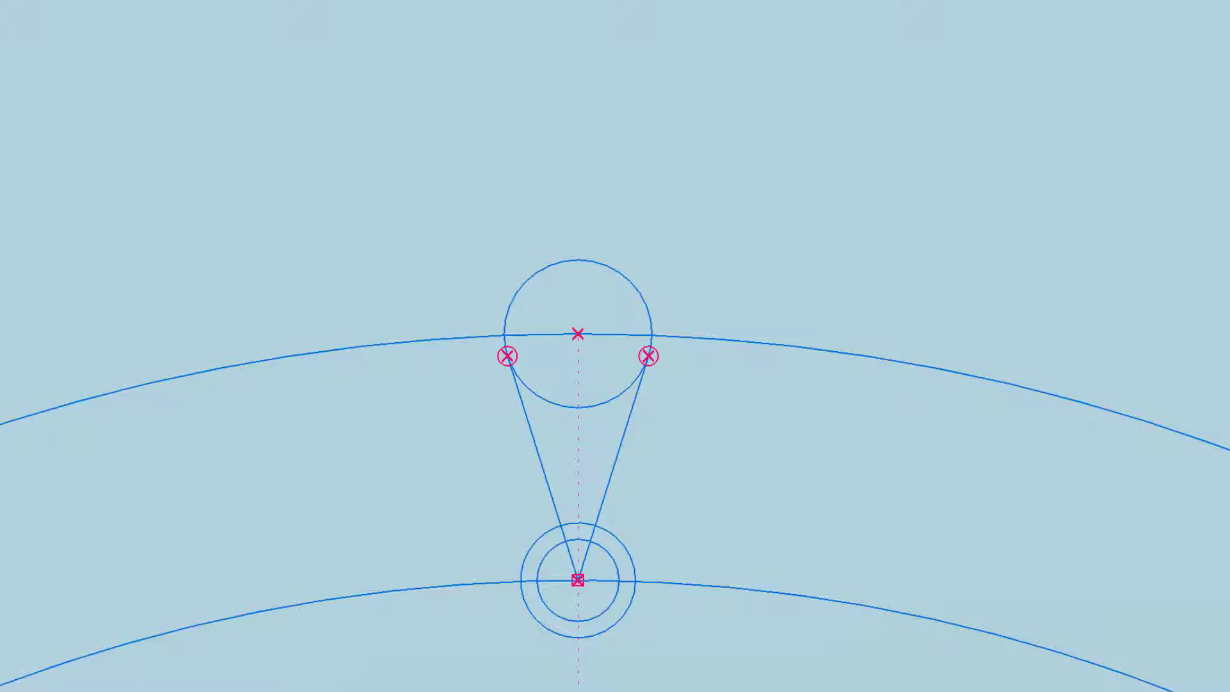
click(564, 404)
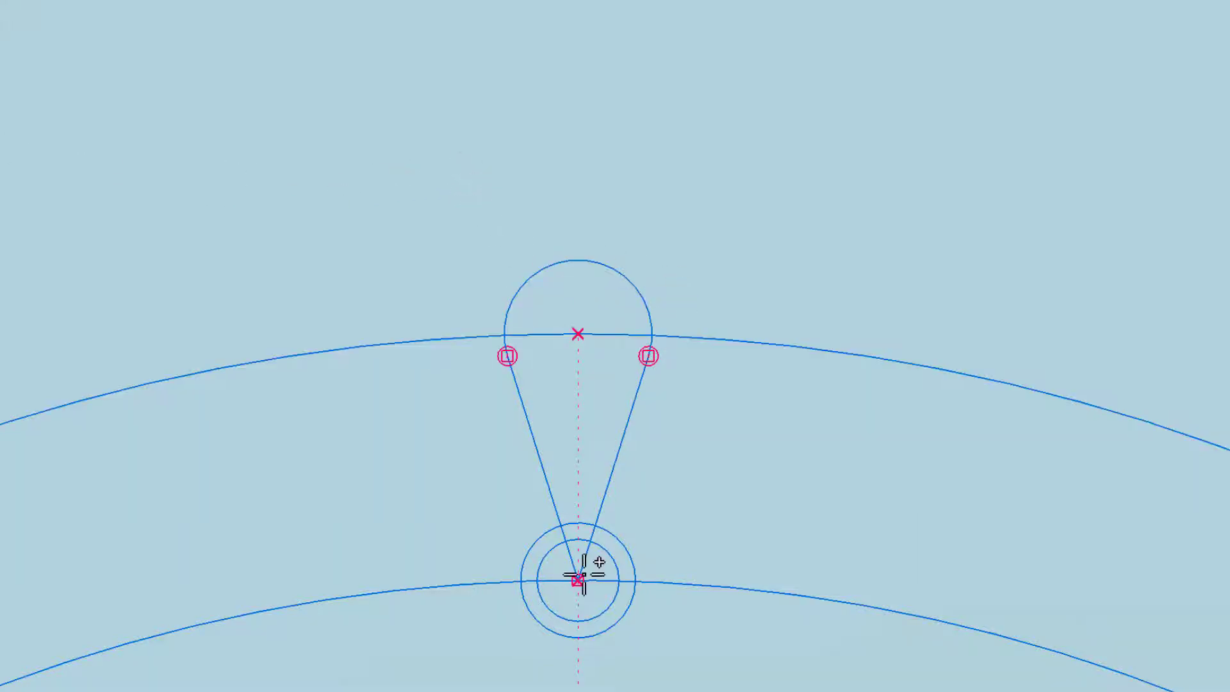
drag(452, 177, 634, 598)
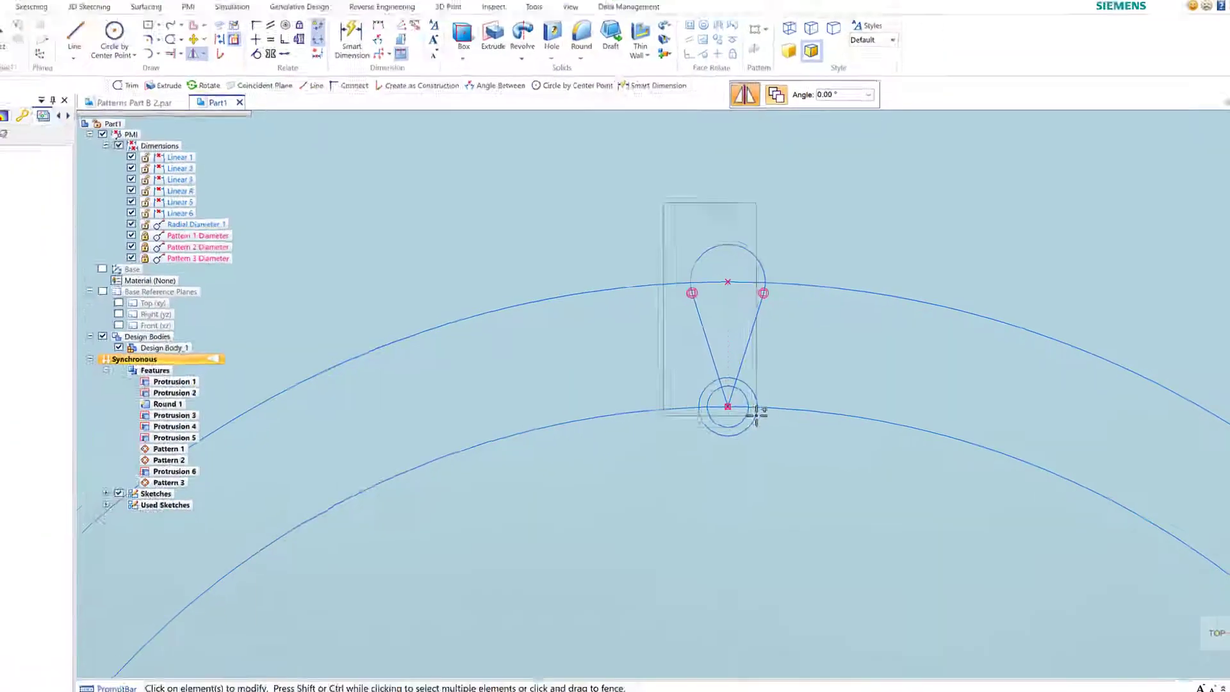
drag(757, 415, 766, 413)
right_click(777, 398)
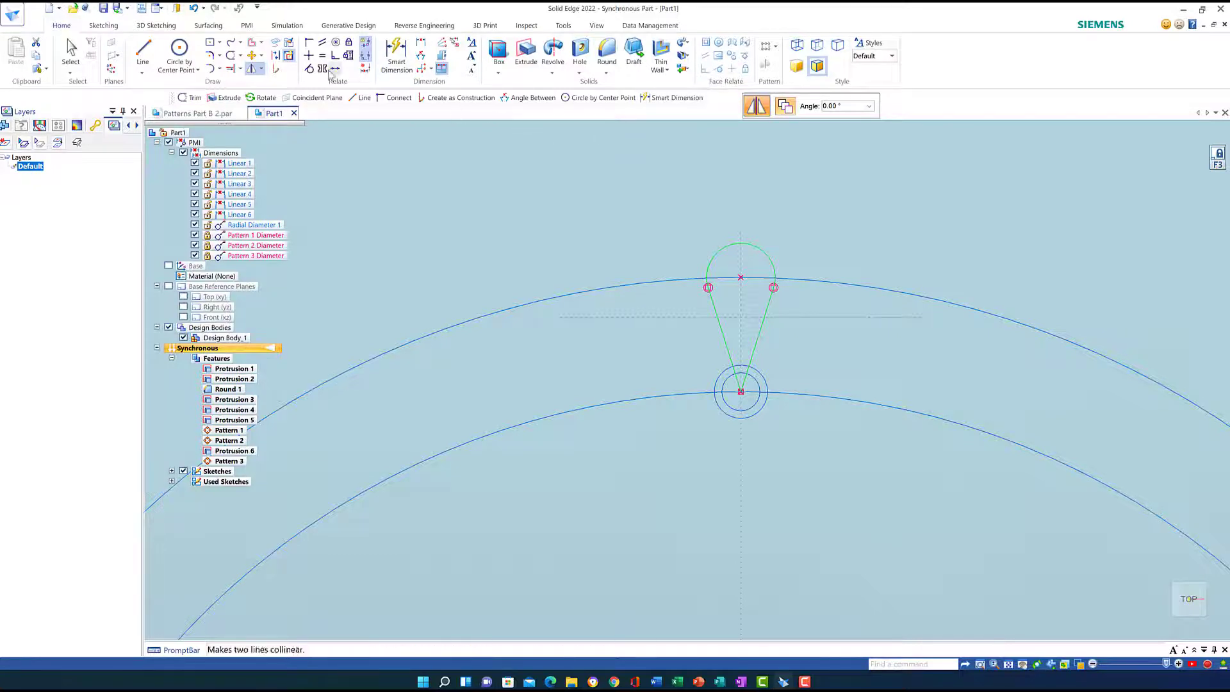
- Rotate a copy of the petal about the concentric circles' centre with a 45° step, placing the first copy counterclockwise
click(261, 57)
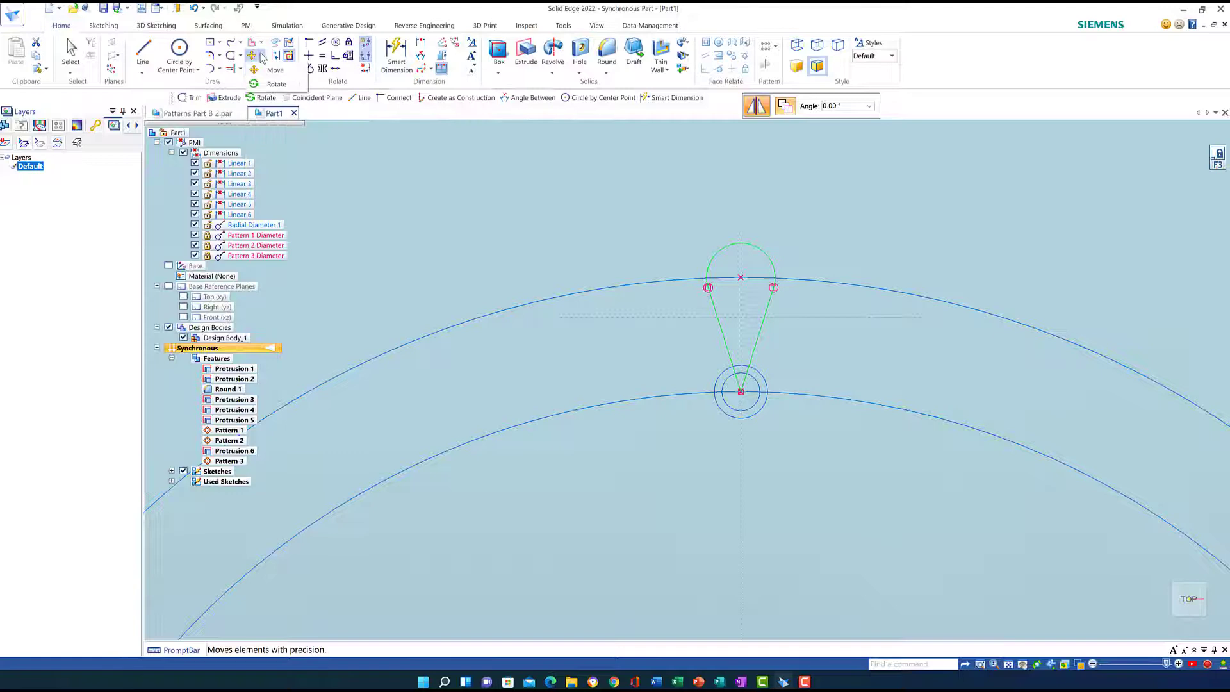
click(273, 86)
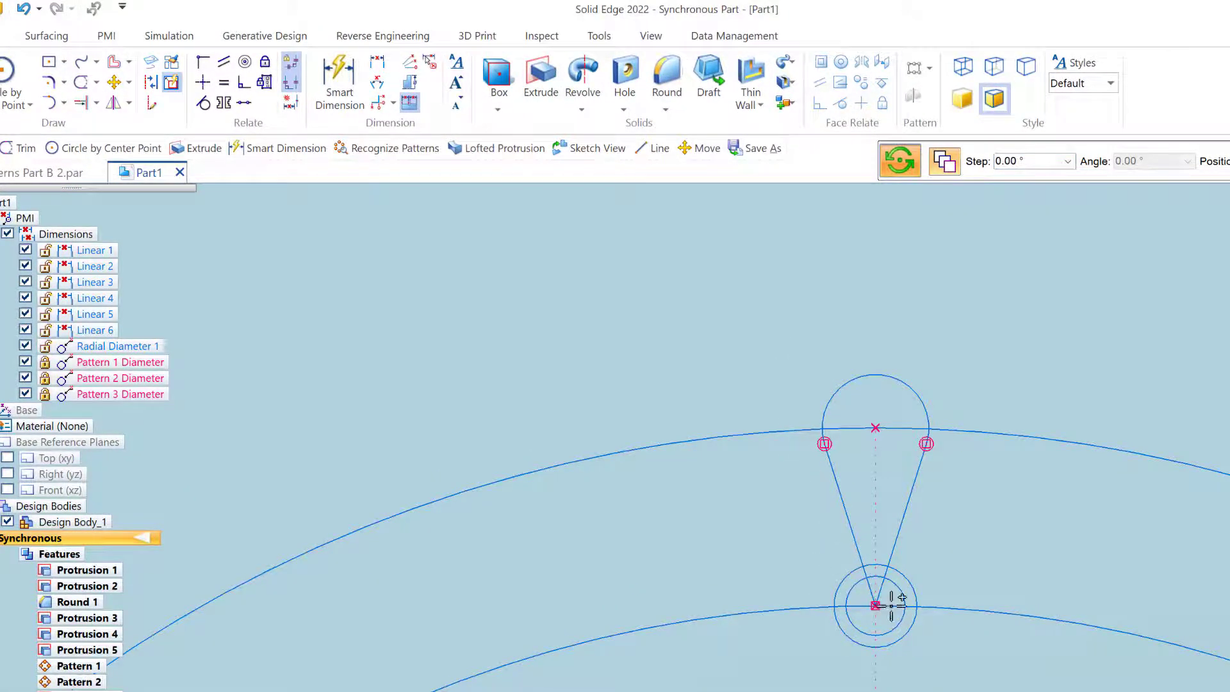
click(926, 616)
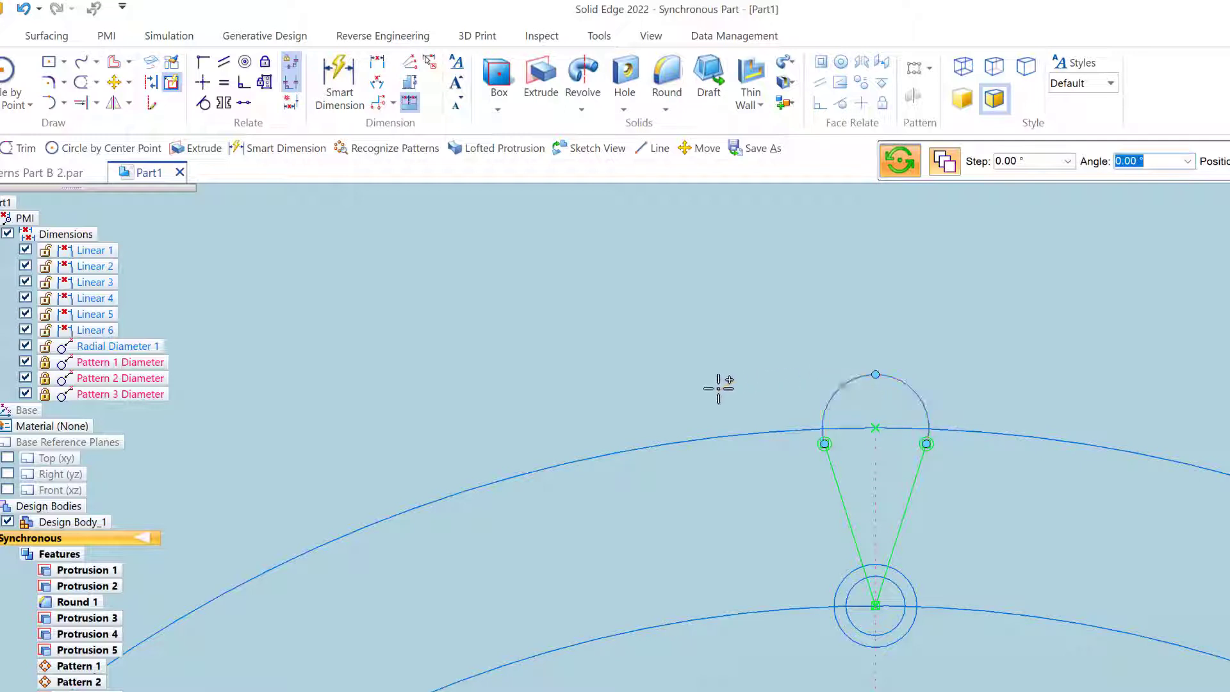
right_click(737, 325)
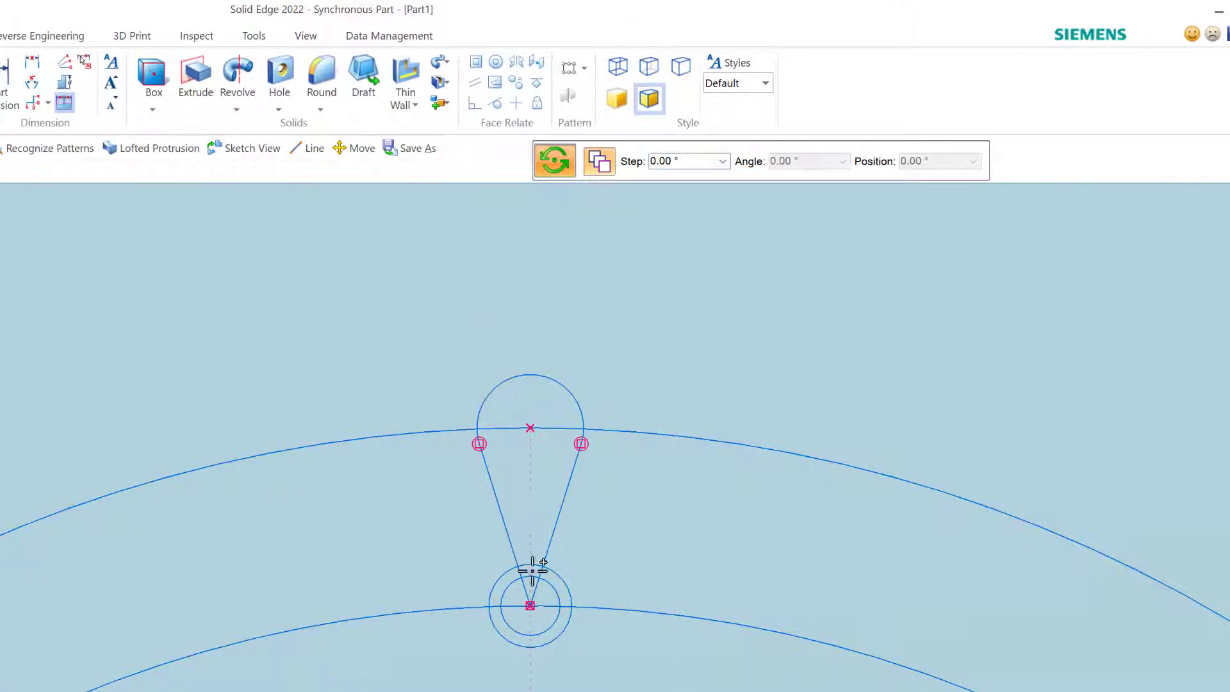
drag(553, 607, 595, 618)
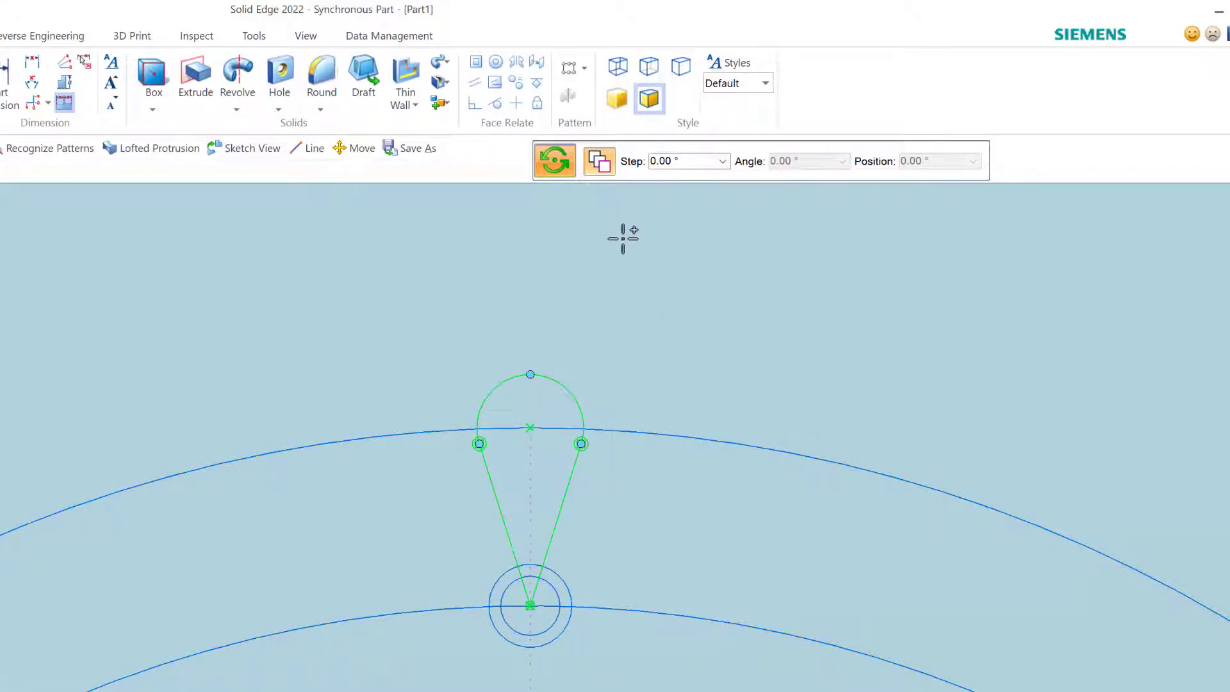
click(665, 168)
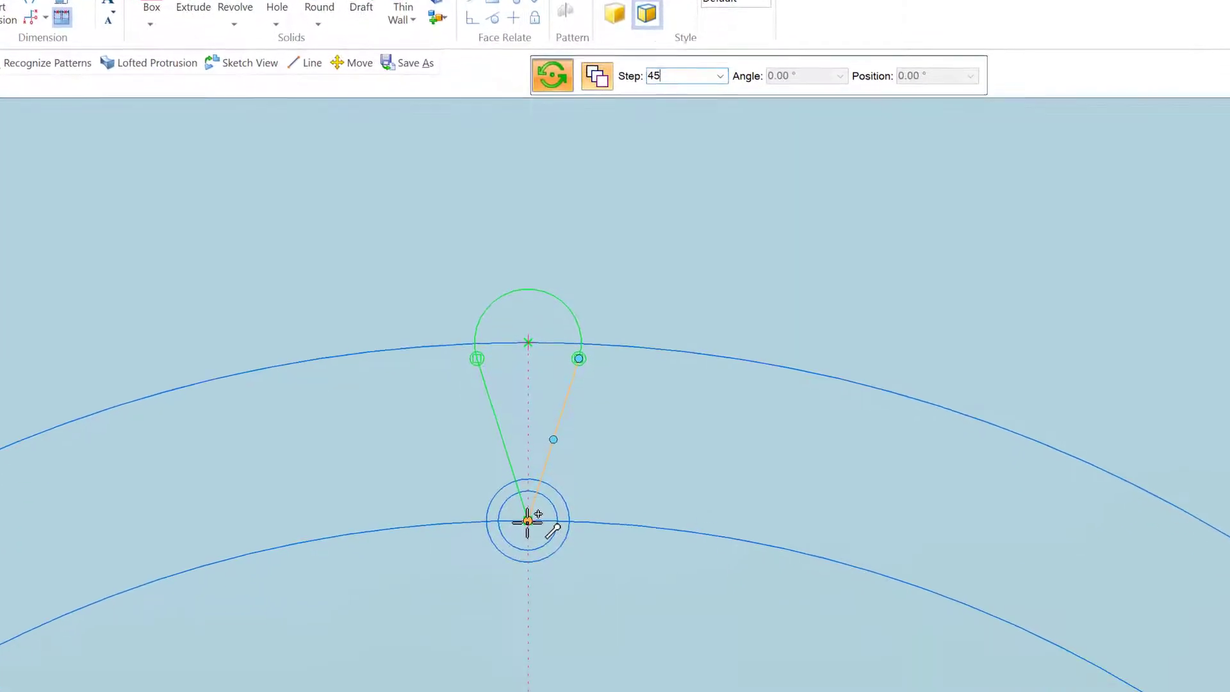
key(Tab)
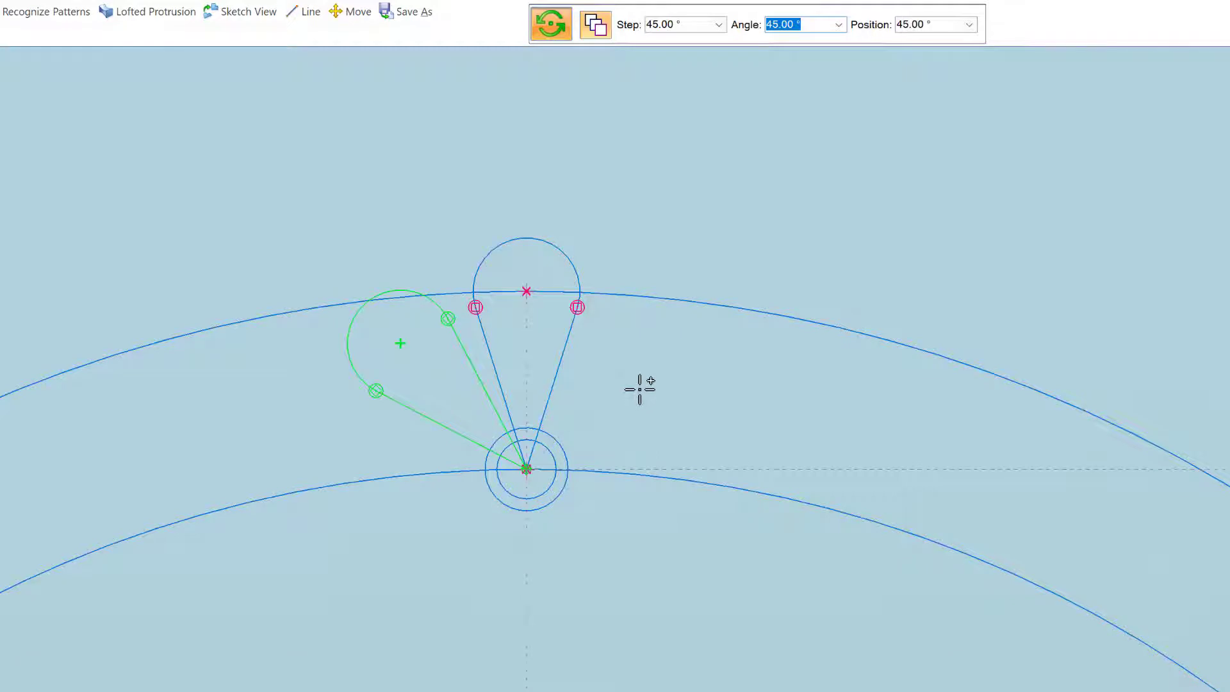
text(0)
key(Return)
click(577, 332)
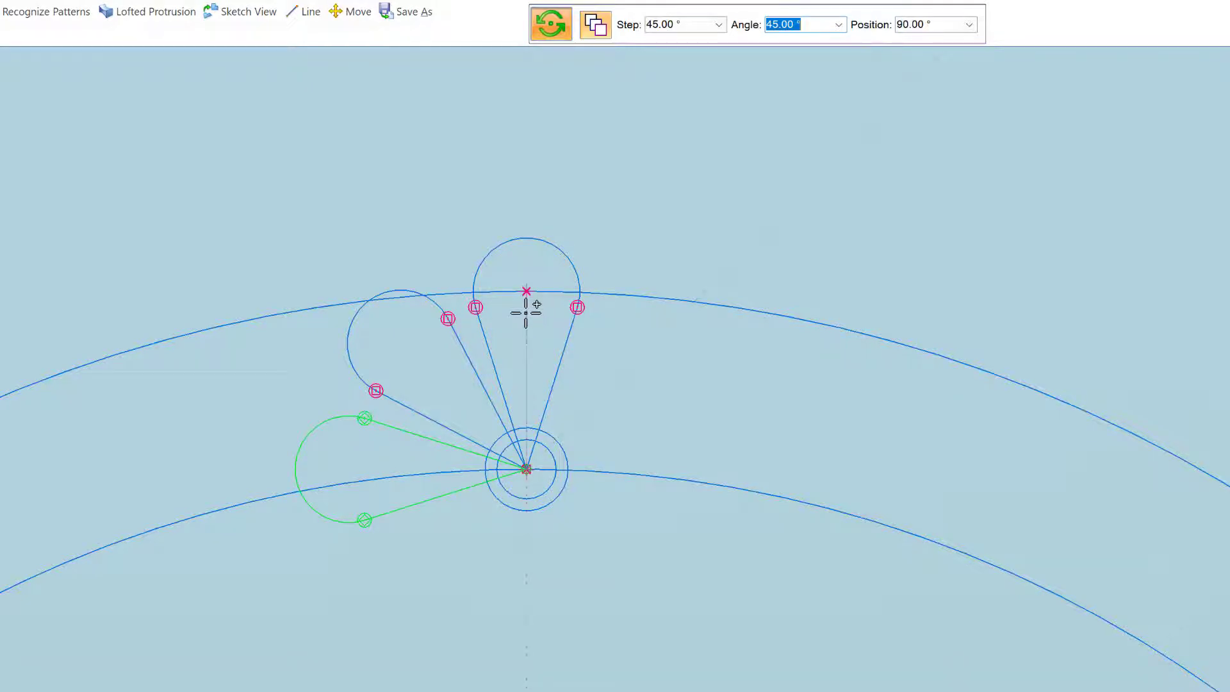
- Place six more rotated petal copies at 45° steps to complete the eight-petal flower, and end the Rotate command
text(0)
key(Return)
click(452, 326)
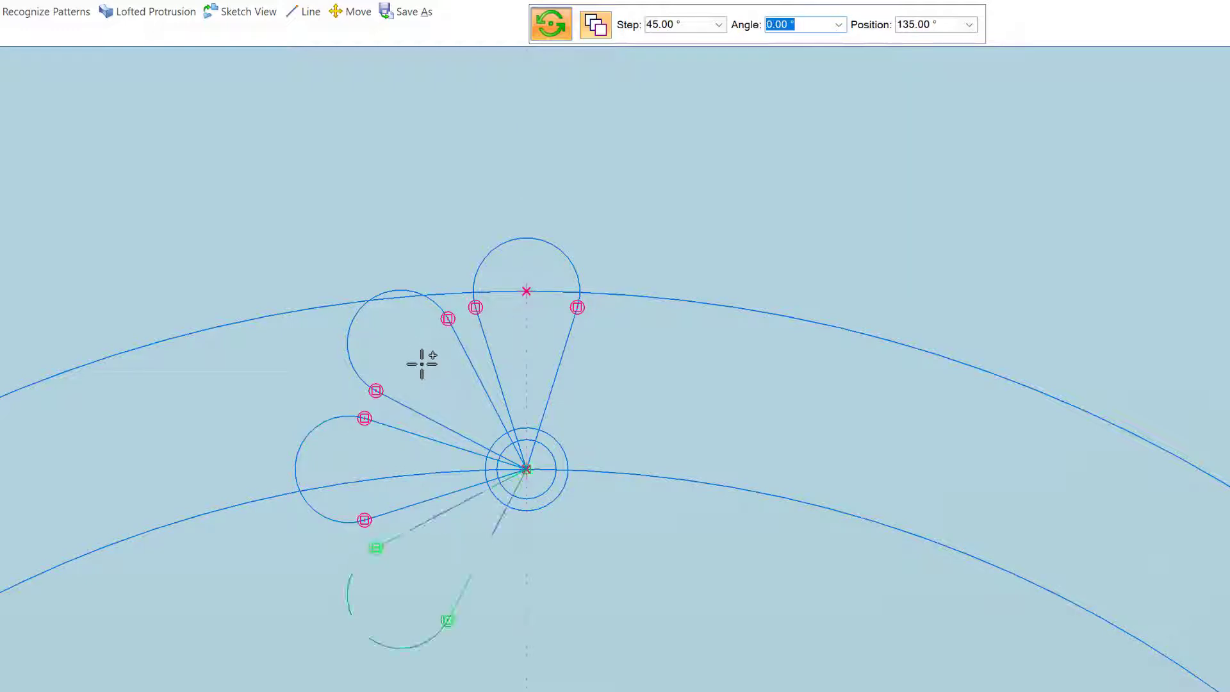
click(415, 426)
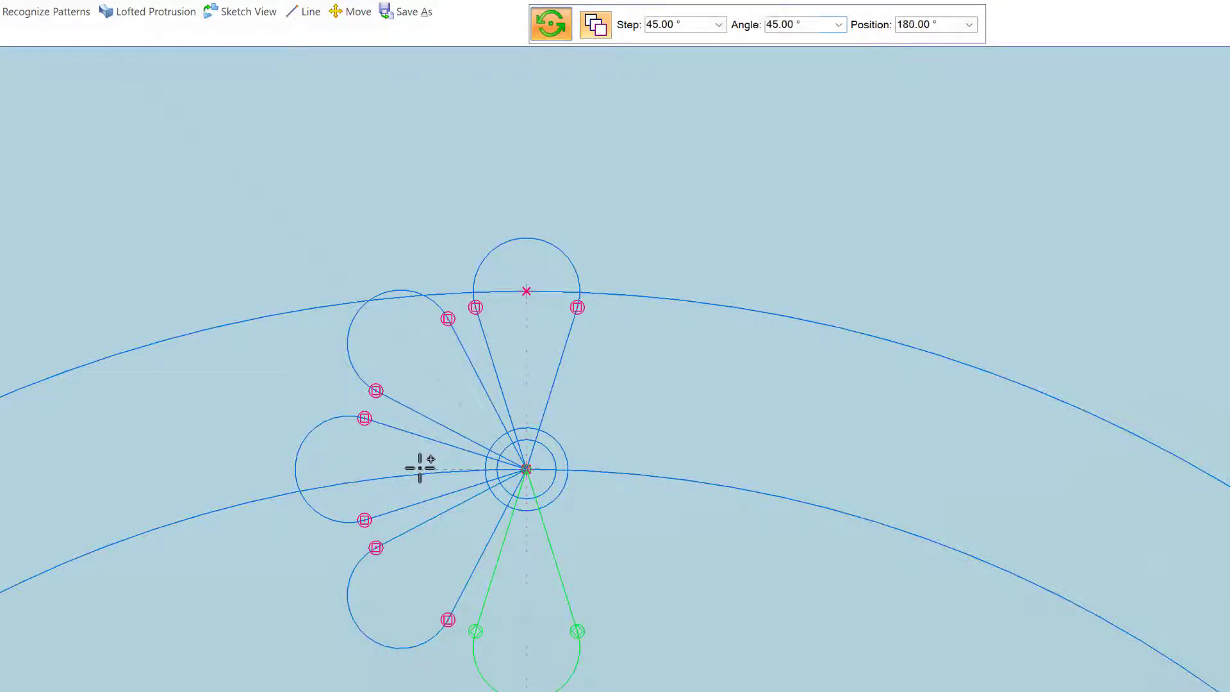
click(420, 469)
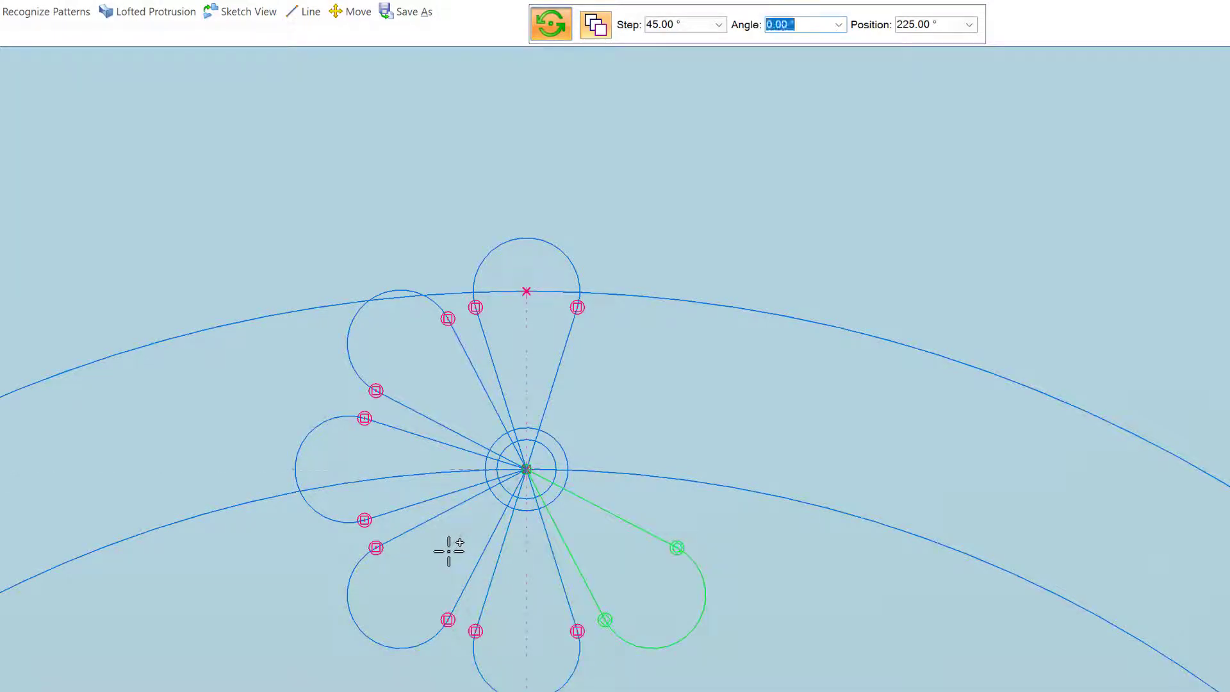
click(503, 565)
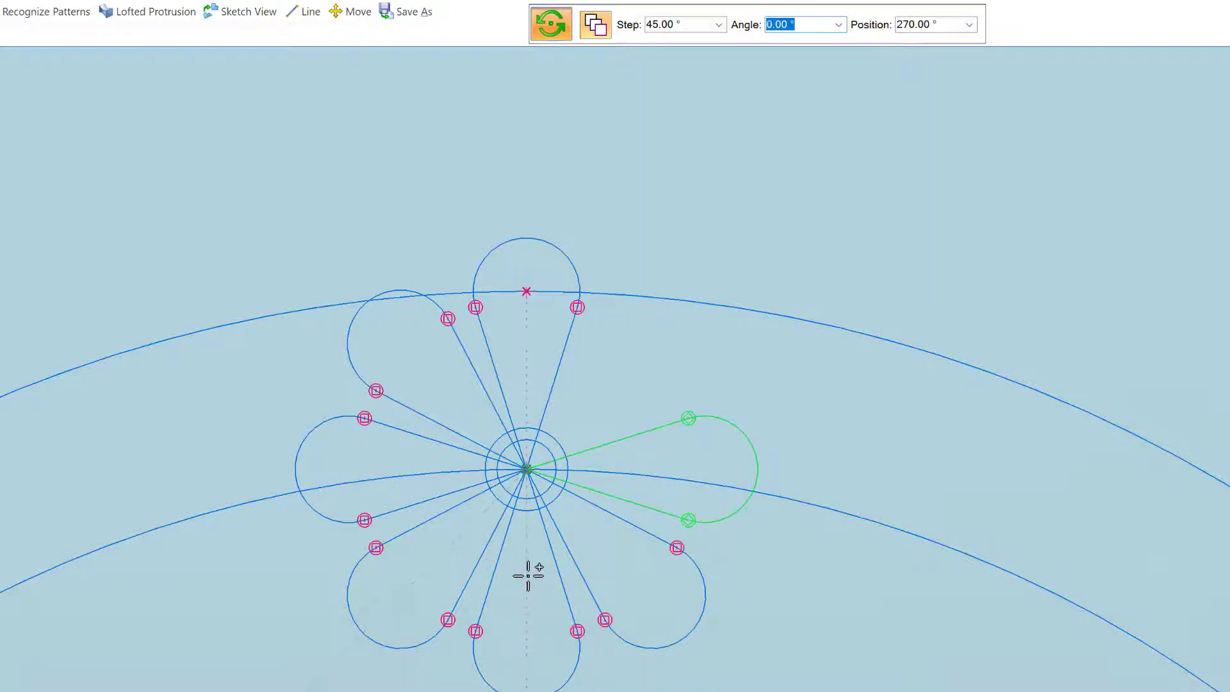
click(578, 557)
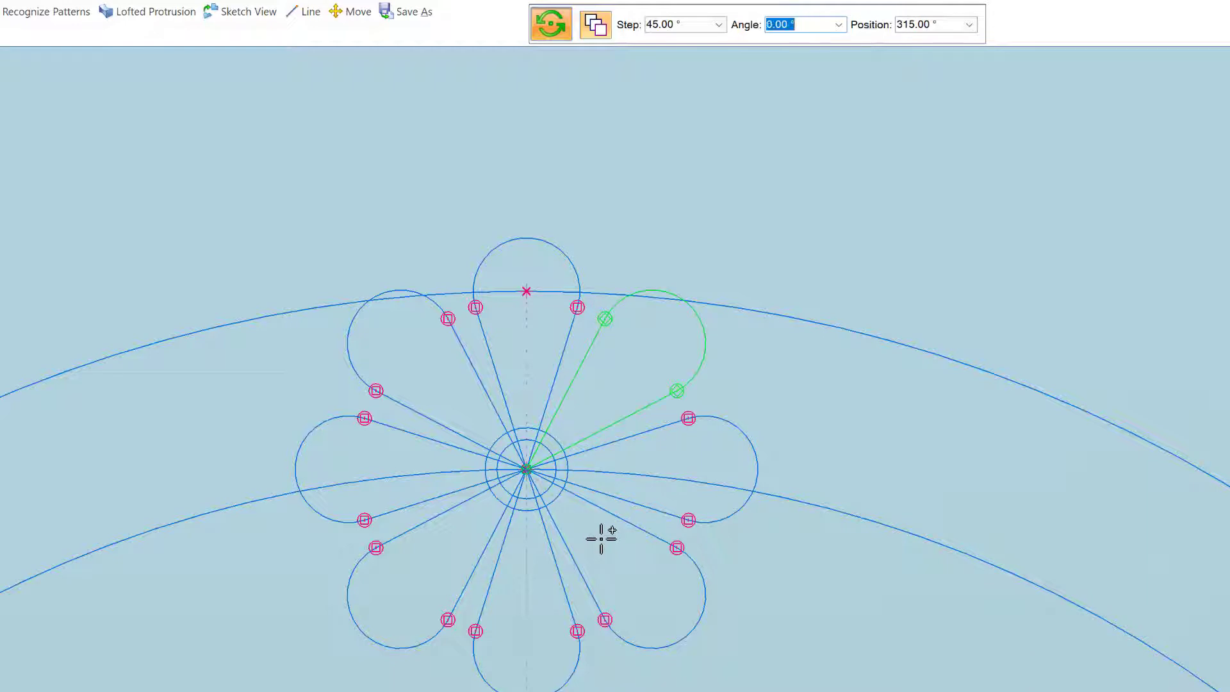
click(603, 451)
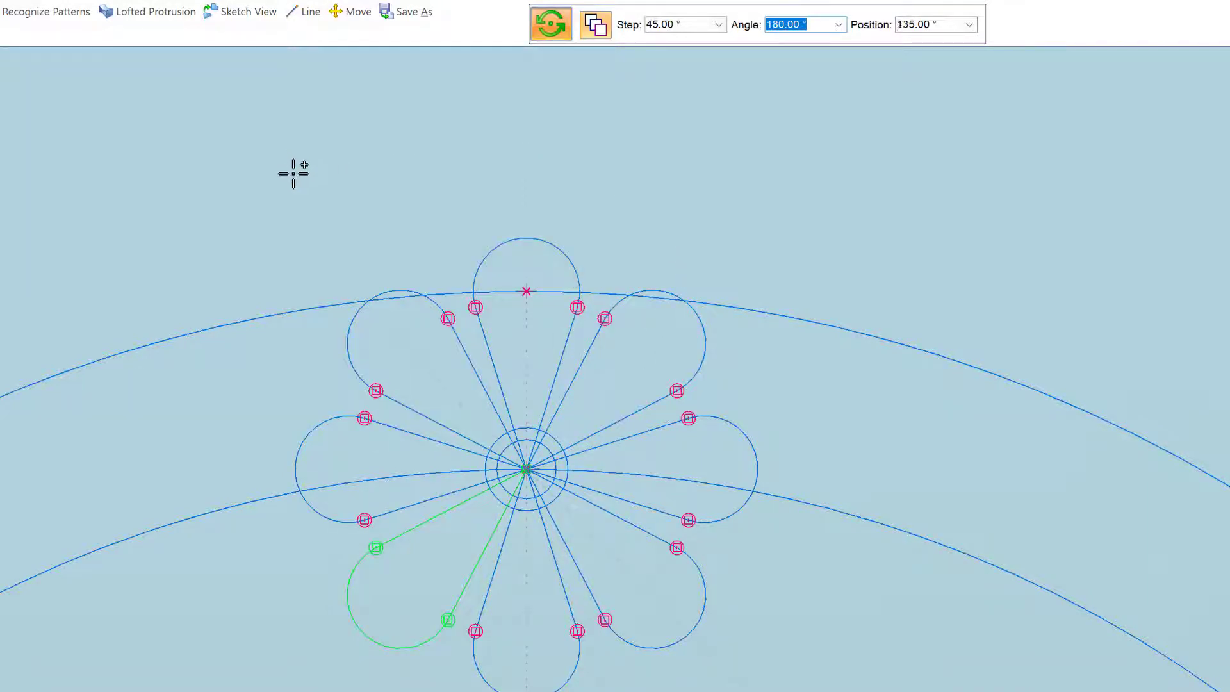
key(Return)
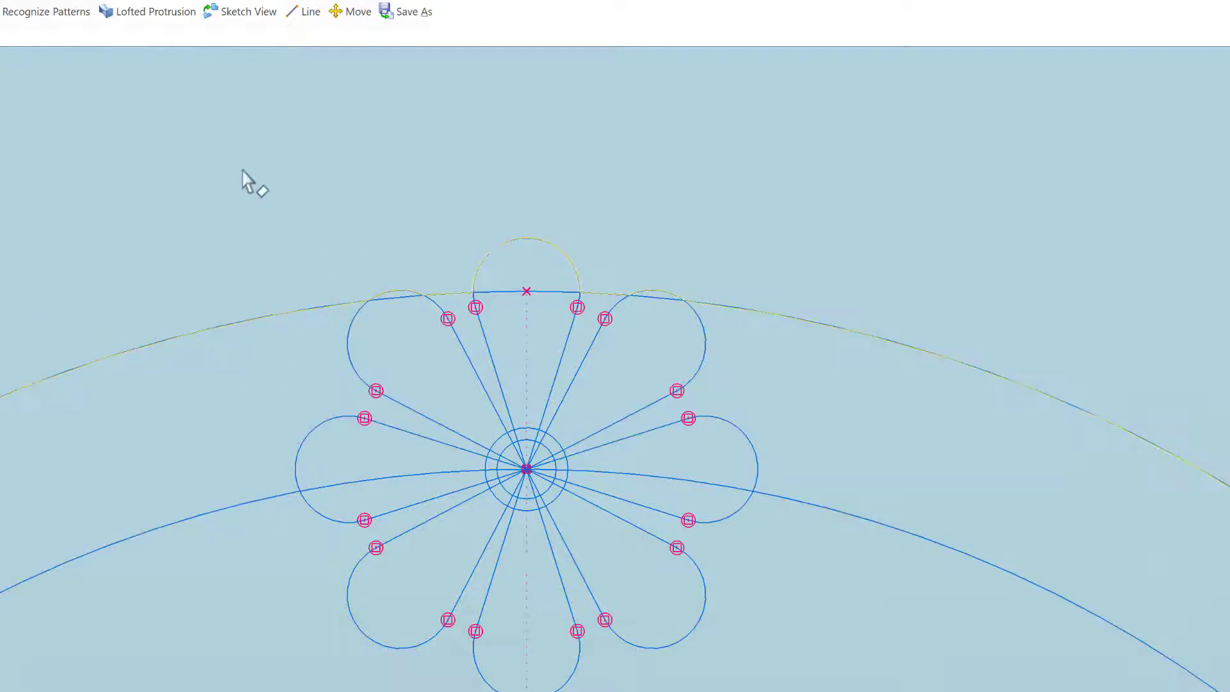
- Delete the 230 mm diameter guide circle that crosses the flower's top petal
click(229, 324)
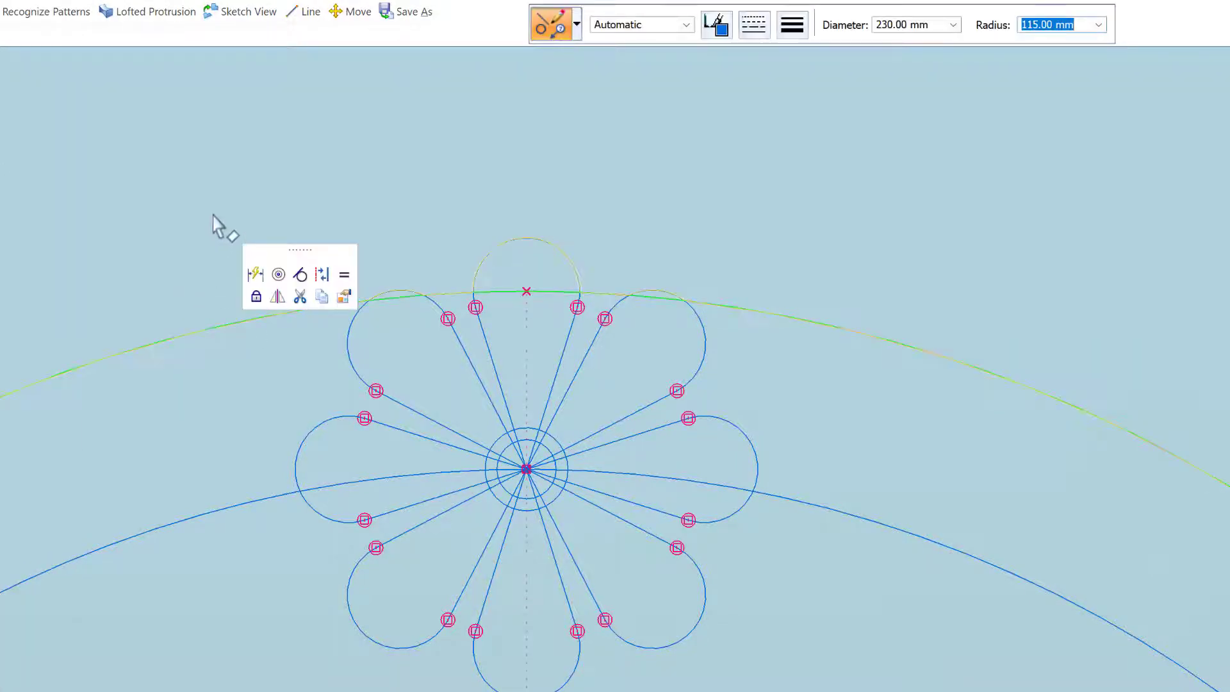
key(Escape)
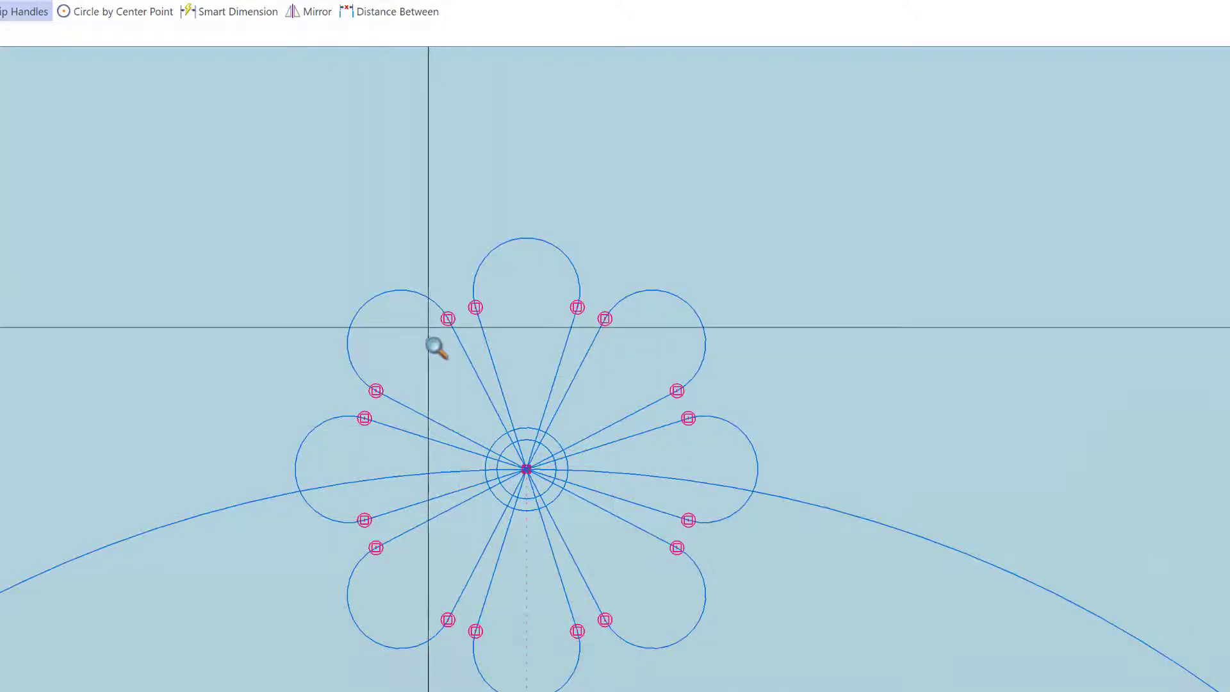
- Trim the petal lines and the guide circle arc inside the larger of the two small concentric circles at the flower's centre
drag(319, 355, 649, 513)
drag(563, 534, 613, 579)
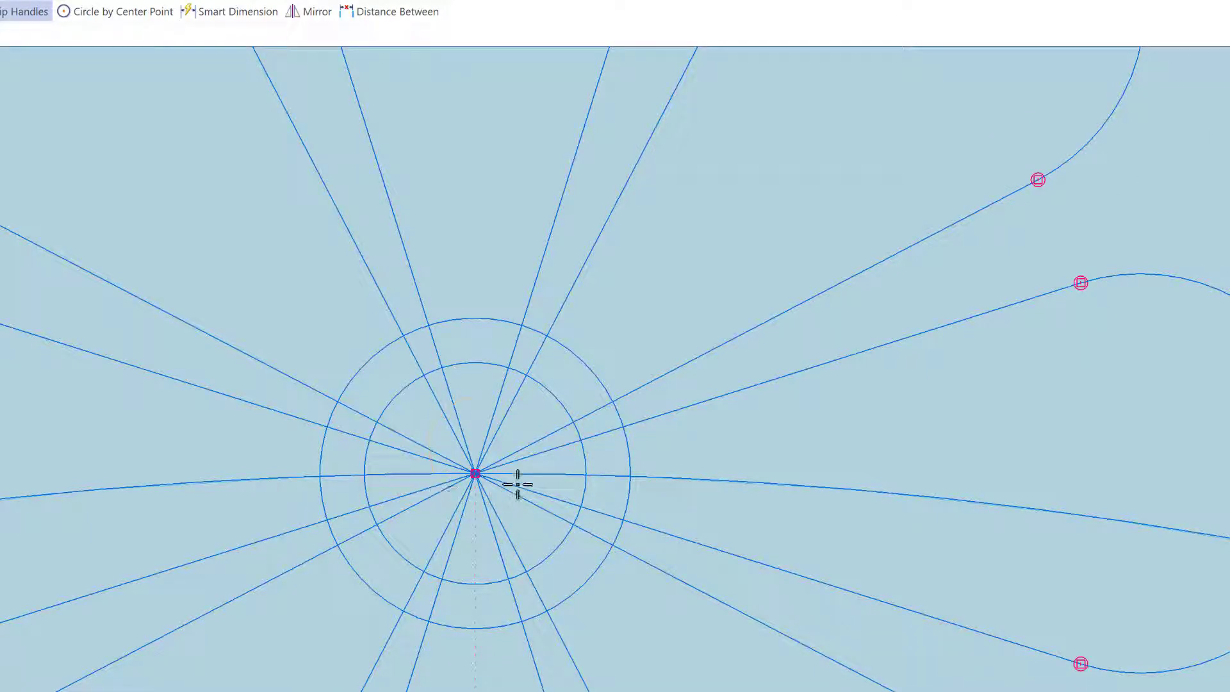
click(431, 411)
mouse_move(411, 440)
mouse_down()
mouse_move(406, 467)
mouse_move(439, 541)
mouse_move(470, 563)
mouse_move(483, 546)
mouse_move(472, 488)
mouse_move(420, 433)
mouse_move(387, 367)
mouse_move(303, 285)
mouse_up()
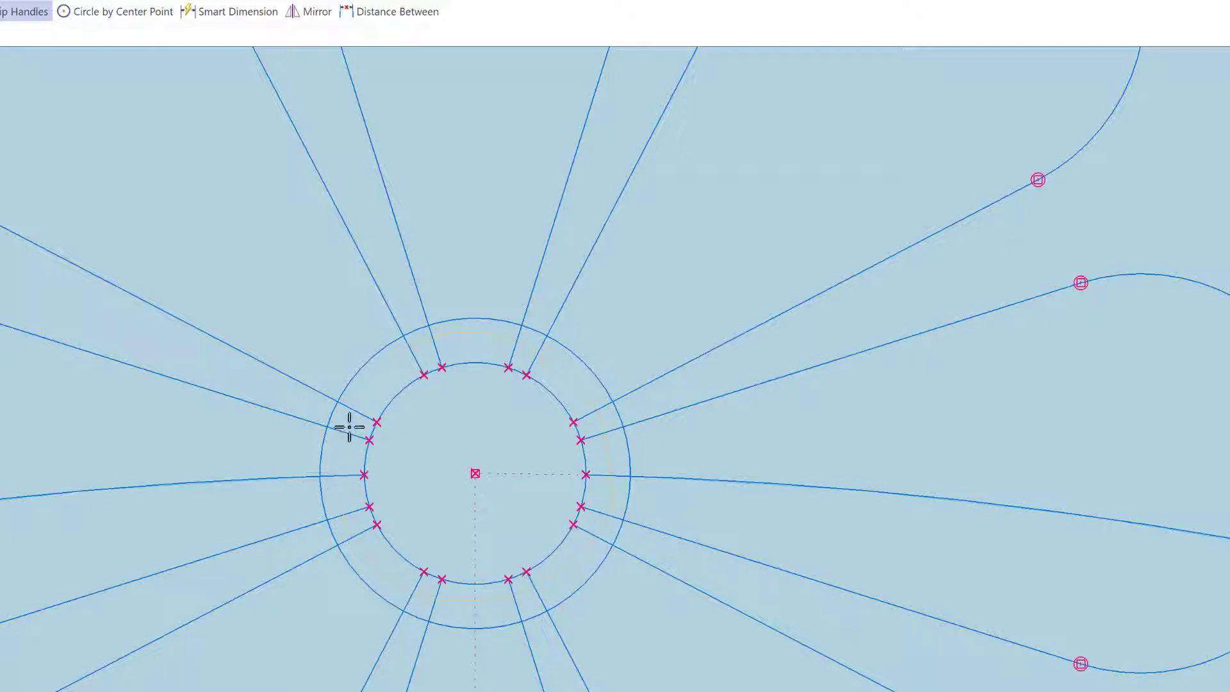
drag(385, 374, 393, 365)
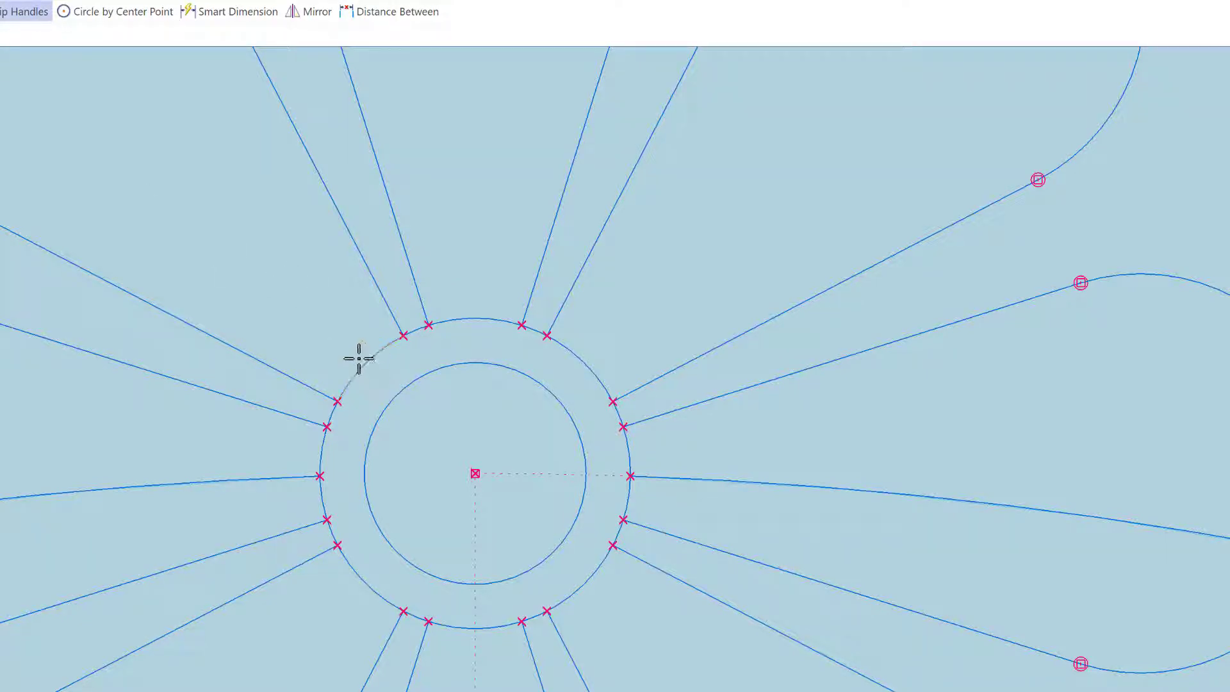
- Trim the larger small circle's arcs across all eight petal bases, keeping the short arcs between petals and the inner circle
click(383, 363)
click(488, 323)
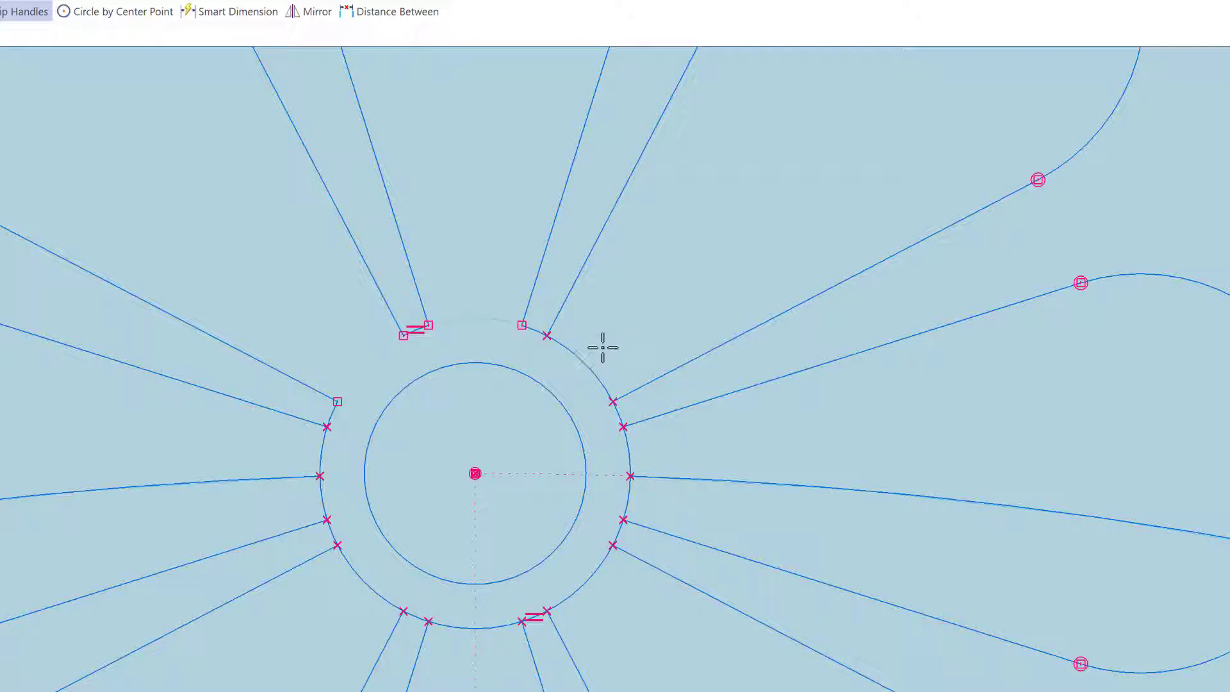
click(583, 367)
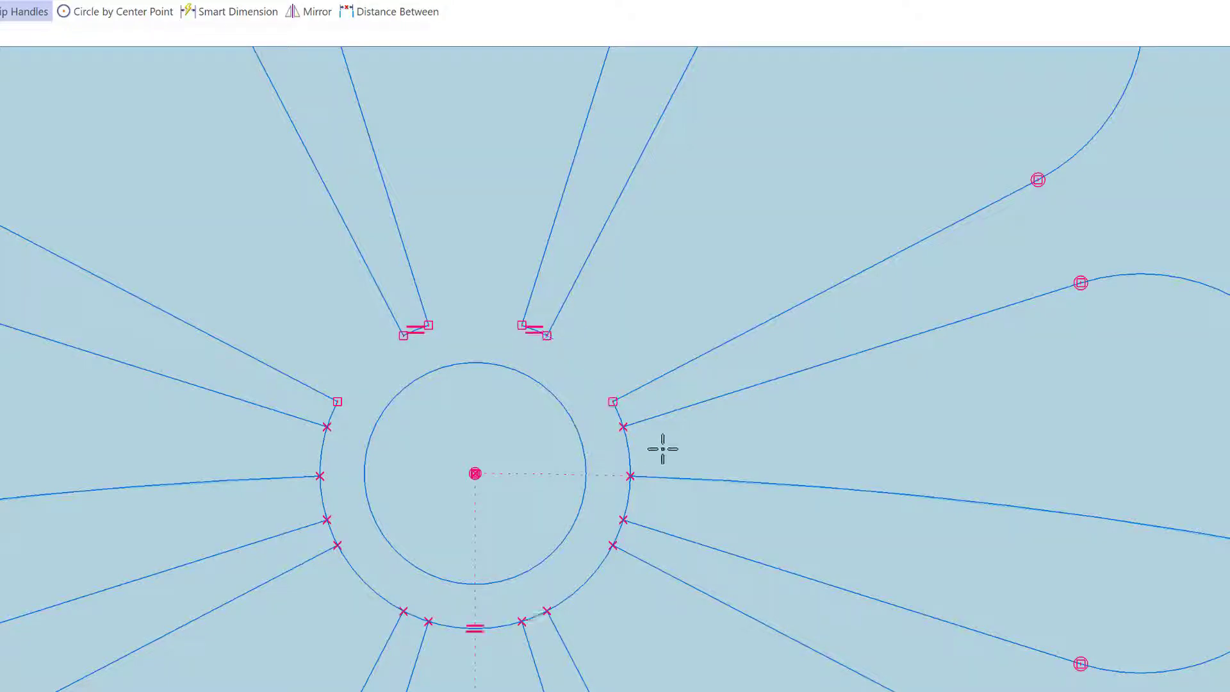
click(625, 452)
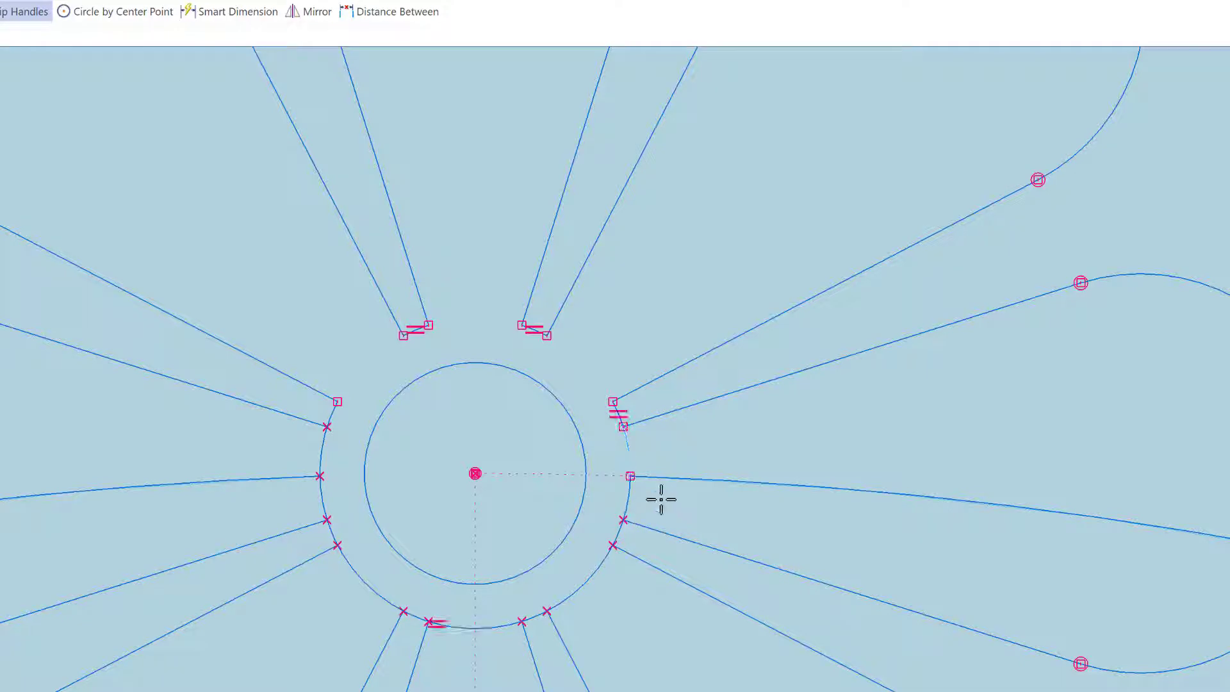
click(618, 493)
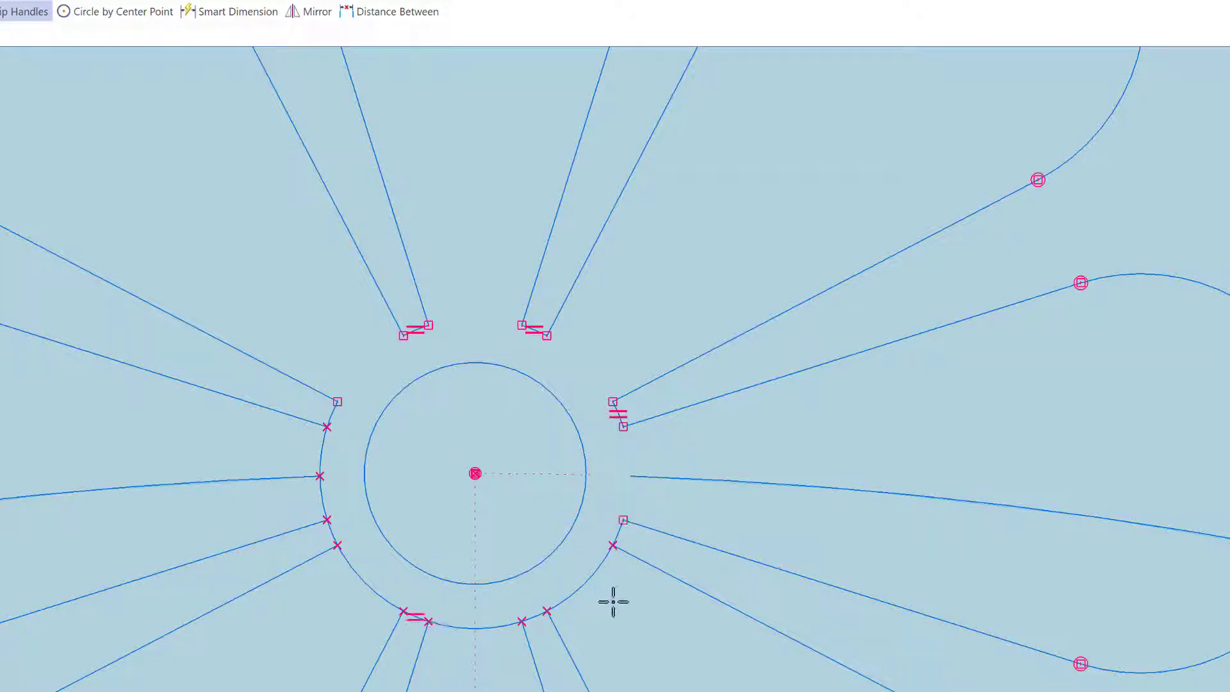
click(578, 576)
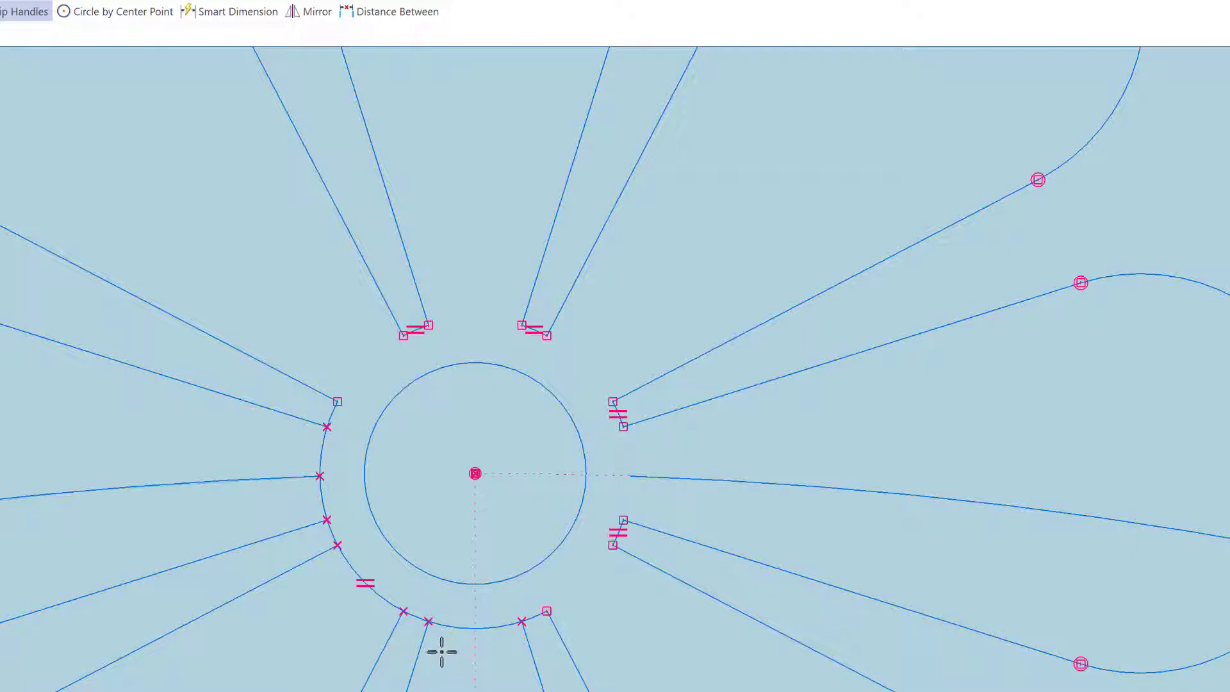
drag(448, 609, 478, 670)
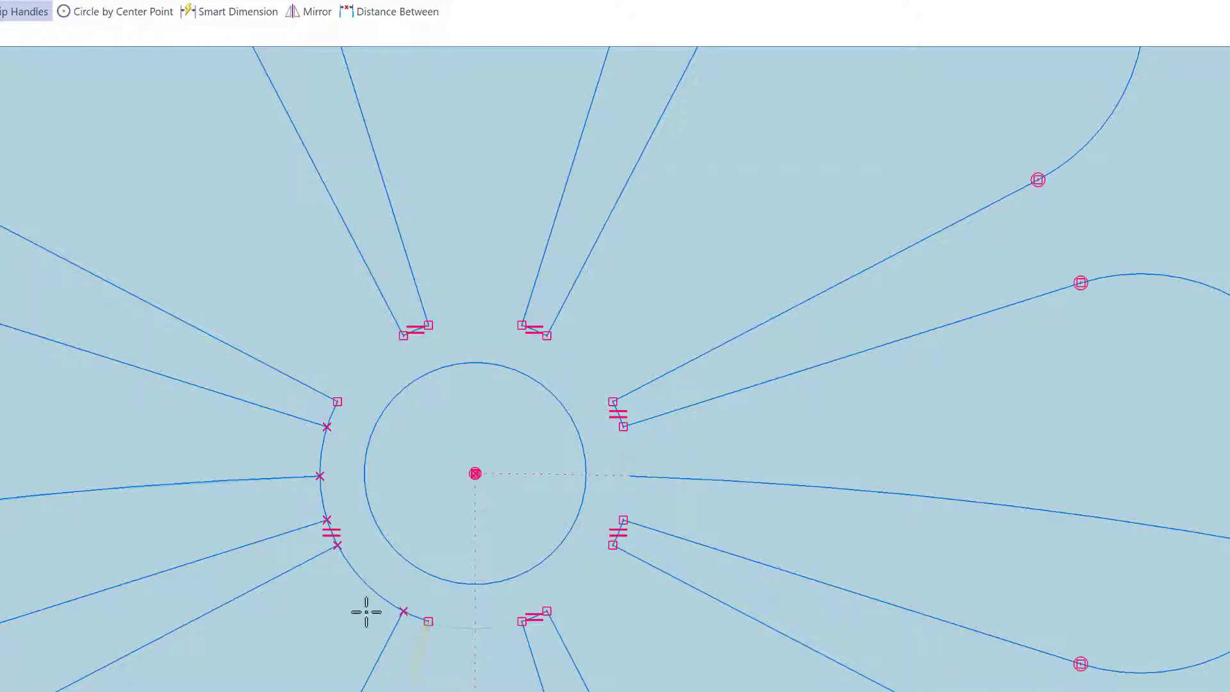
mouse_move(365, 613)
mouse_down()
mouse_move(340, 590)
mouse_move(365, 559)
mouse_move(291, 624)
mouse_up()
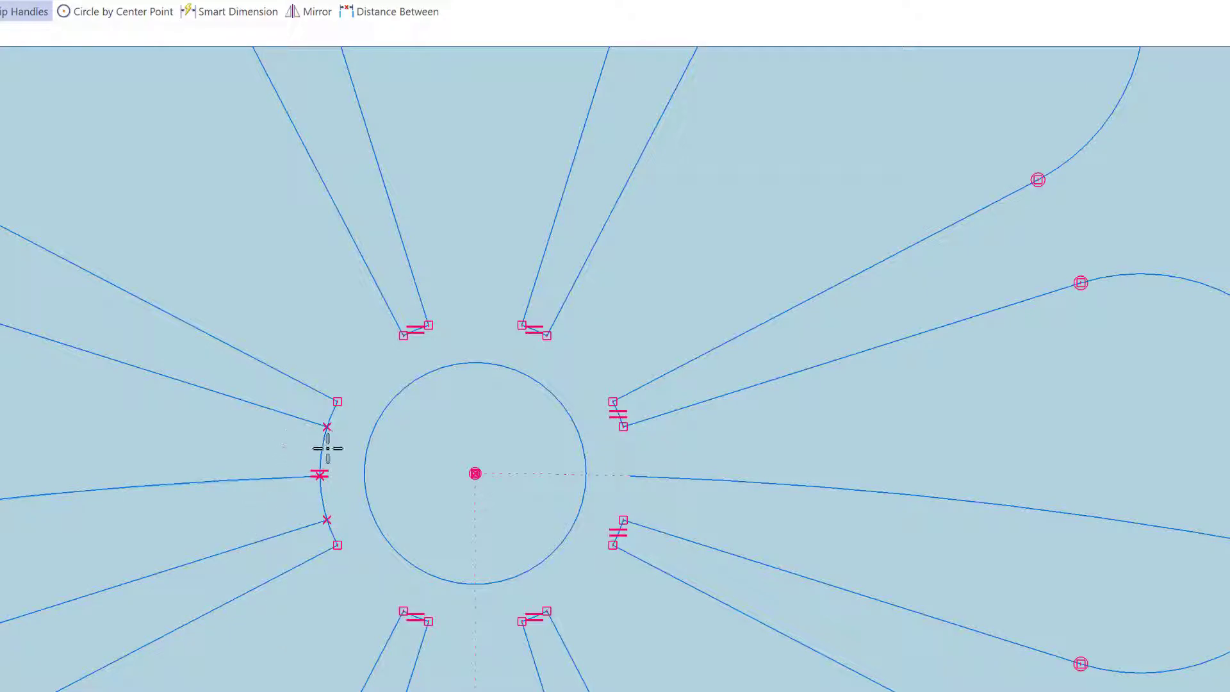
mouse_move(328, 448)
mouse_down()
mouse_move(337, 434)
mouse_move(294, 502)
mouse_move(181, 508)
mouse_up()
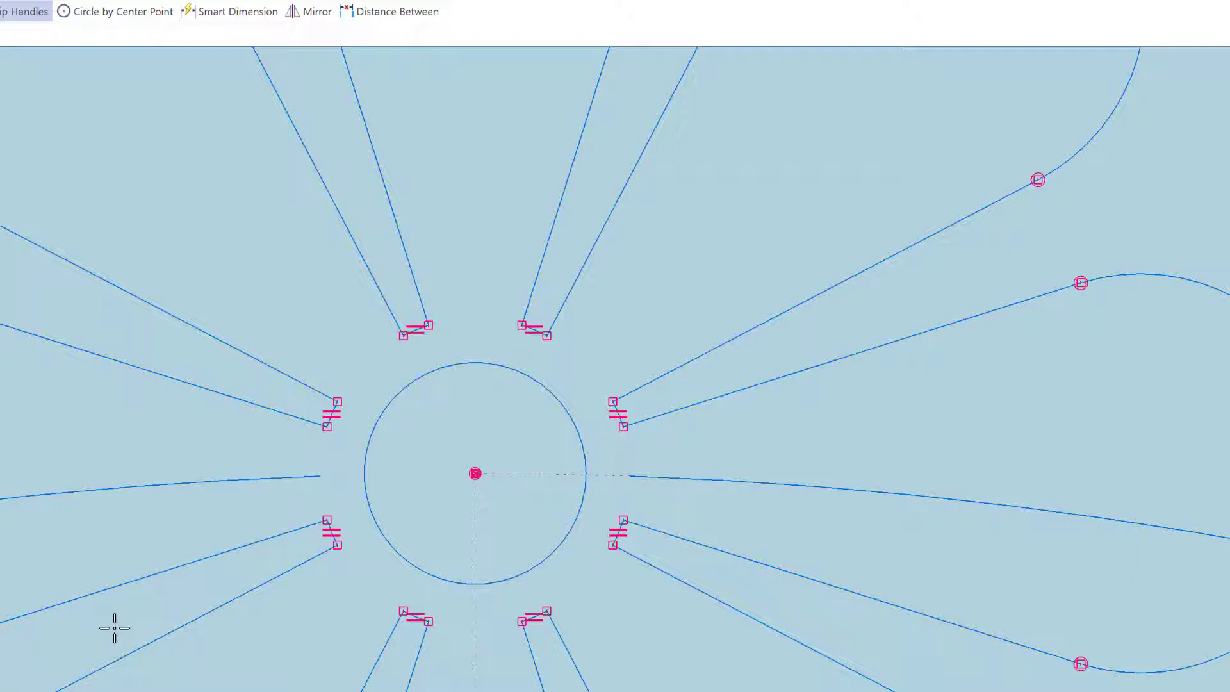
drag(222, 201, 504, 388)
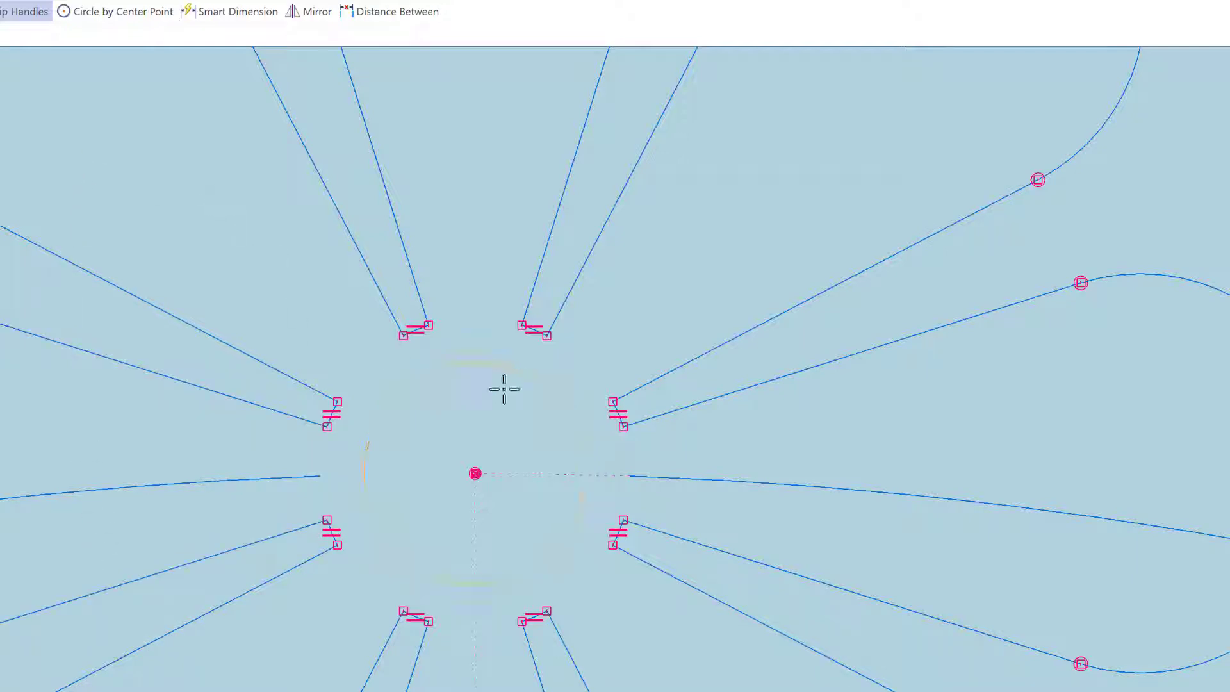
key(ctrl+z)
- Extrude the closed flower outline with its central hole upward from the plate by 2 mm
scroll(667, 295, down, 3)
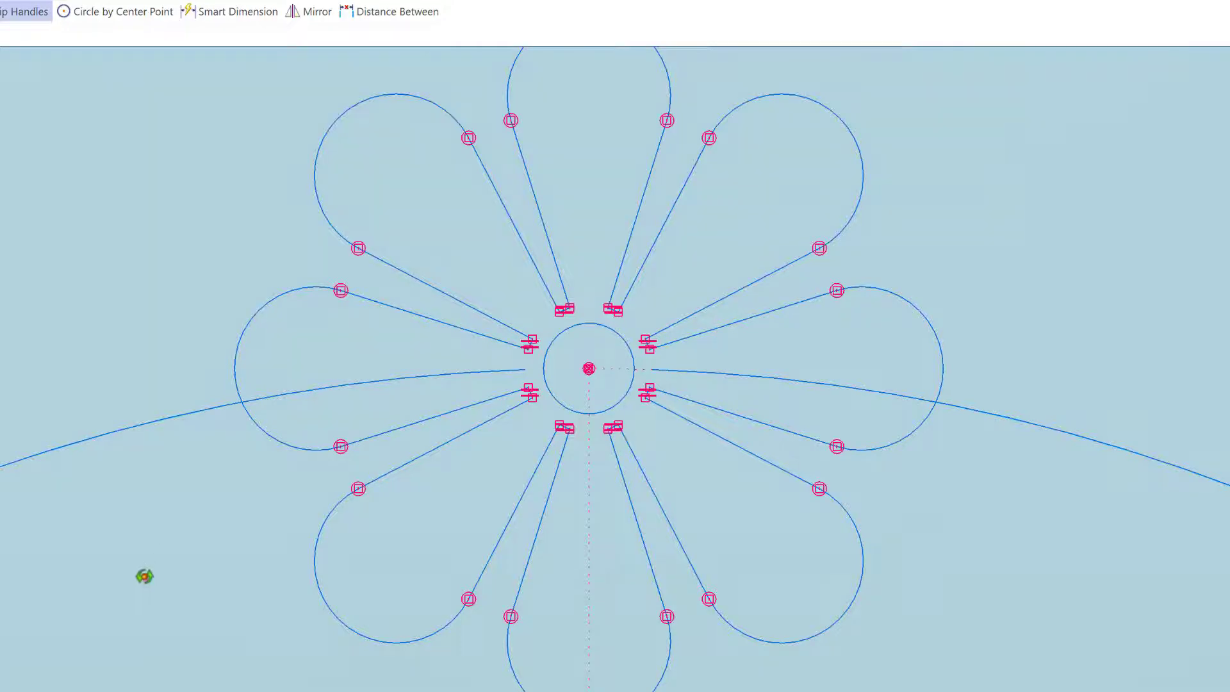
middle_drag(145, 575, 144, 520)
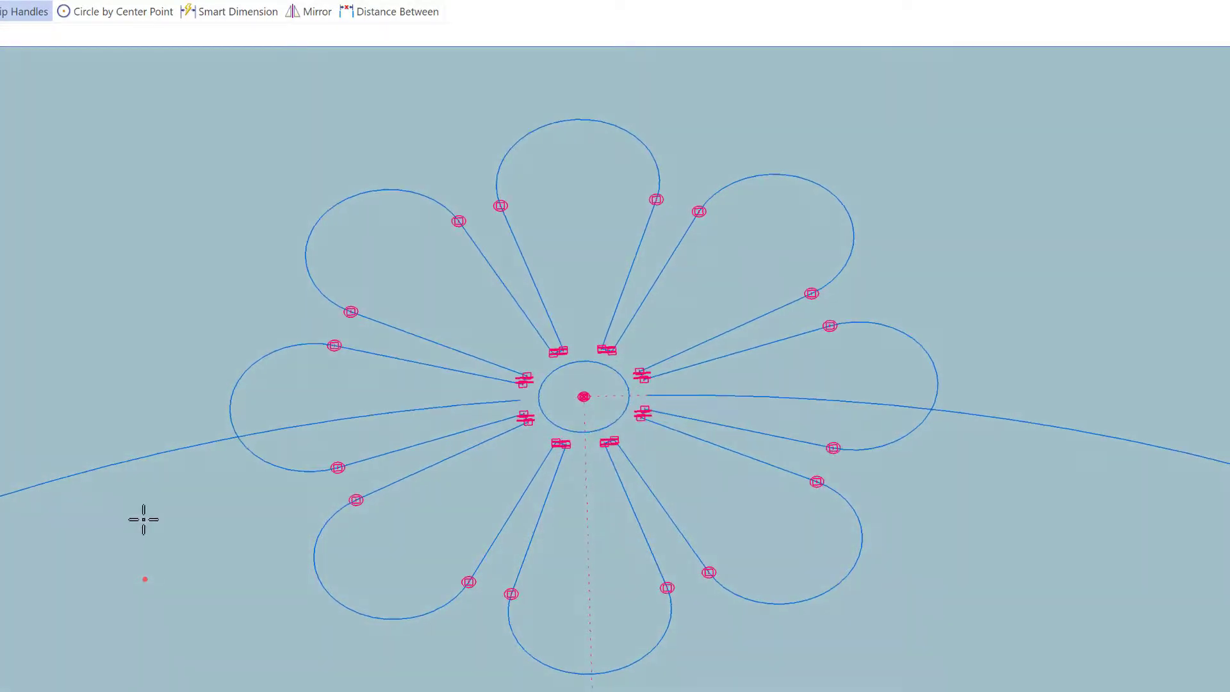
scroll(144, 519, down, 3)
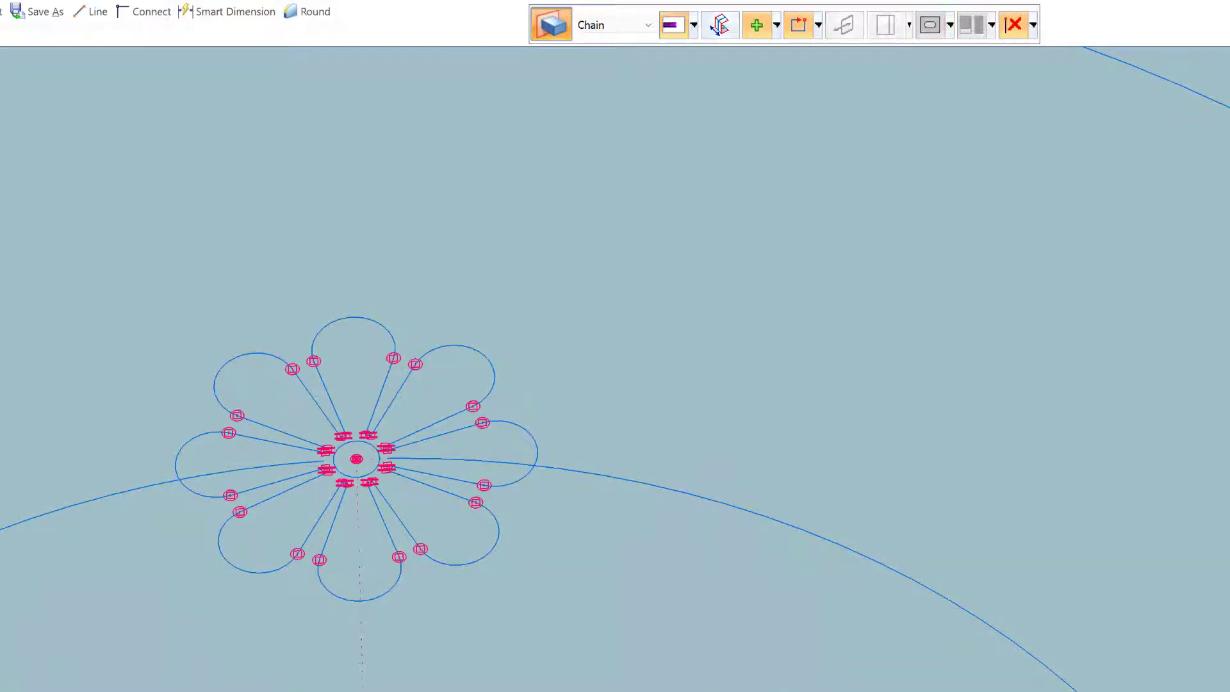
click(383, 330)
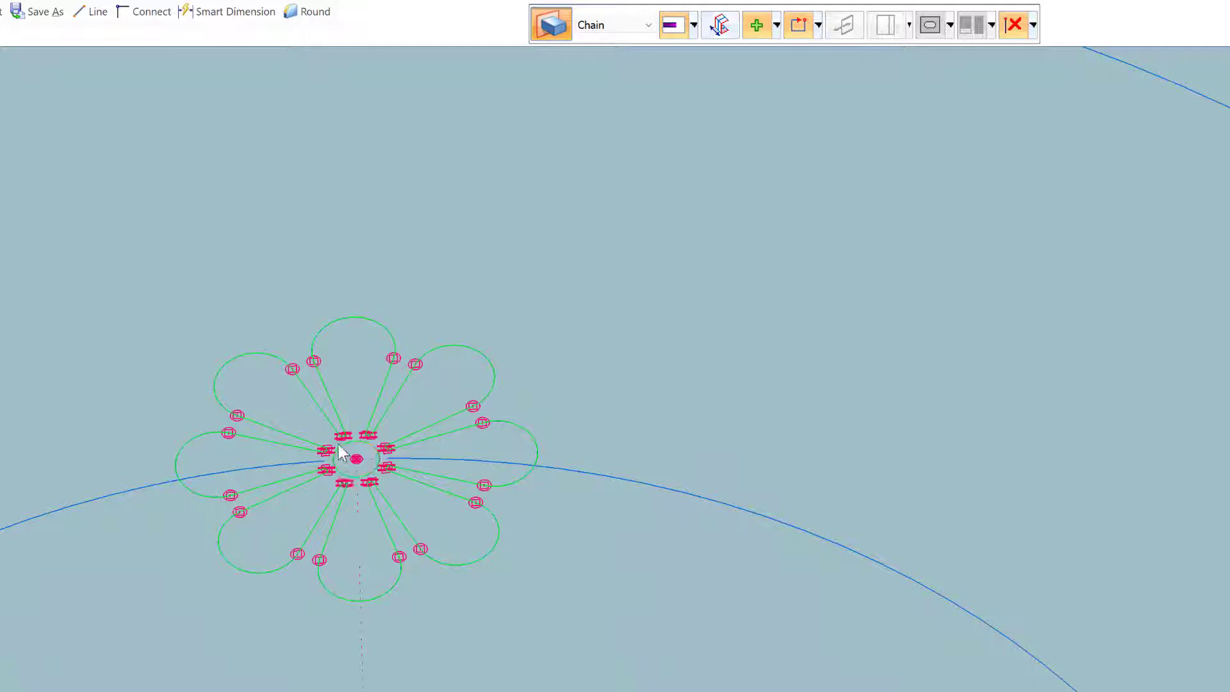
right_click(362, 348)
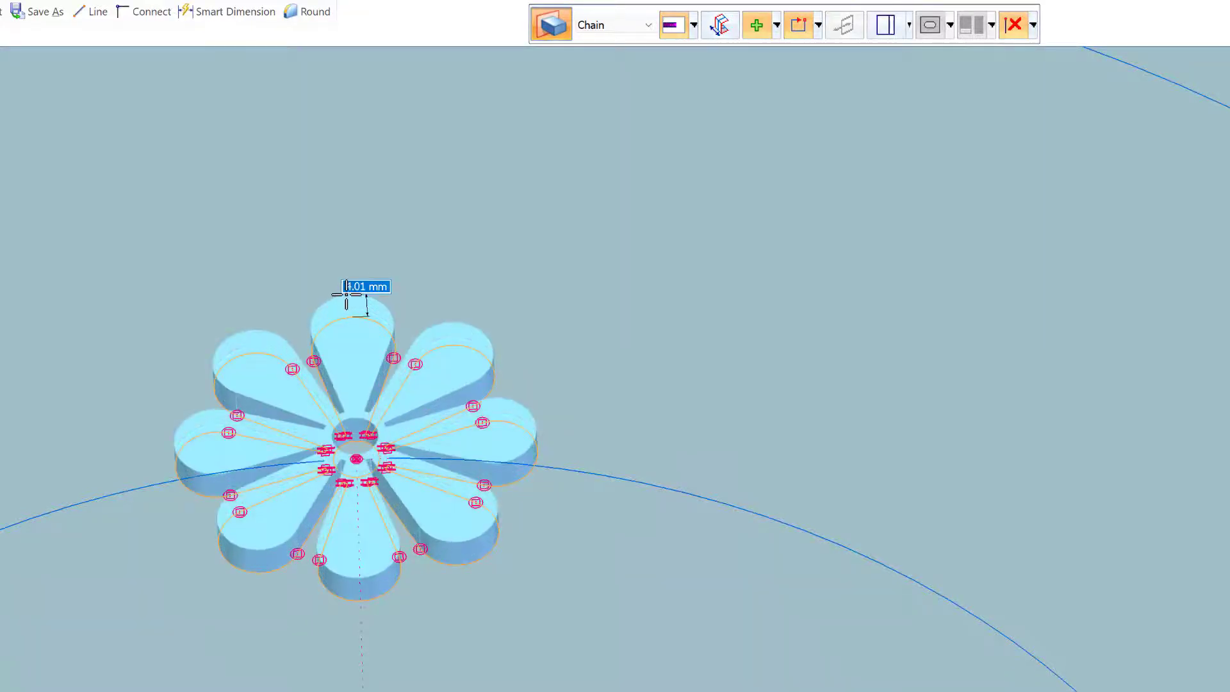
text(2)
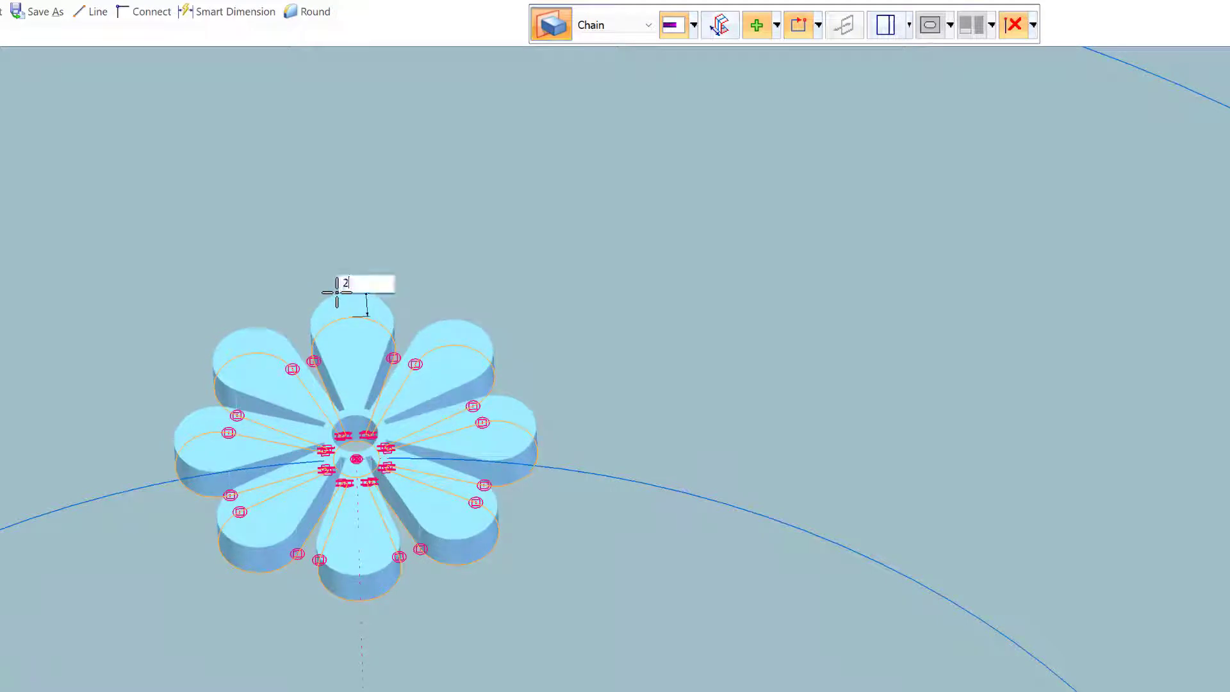
key(Return)
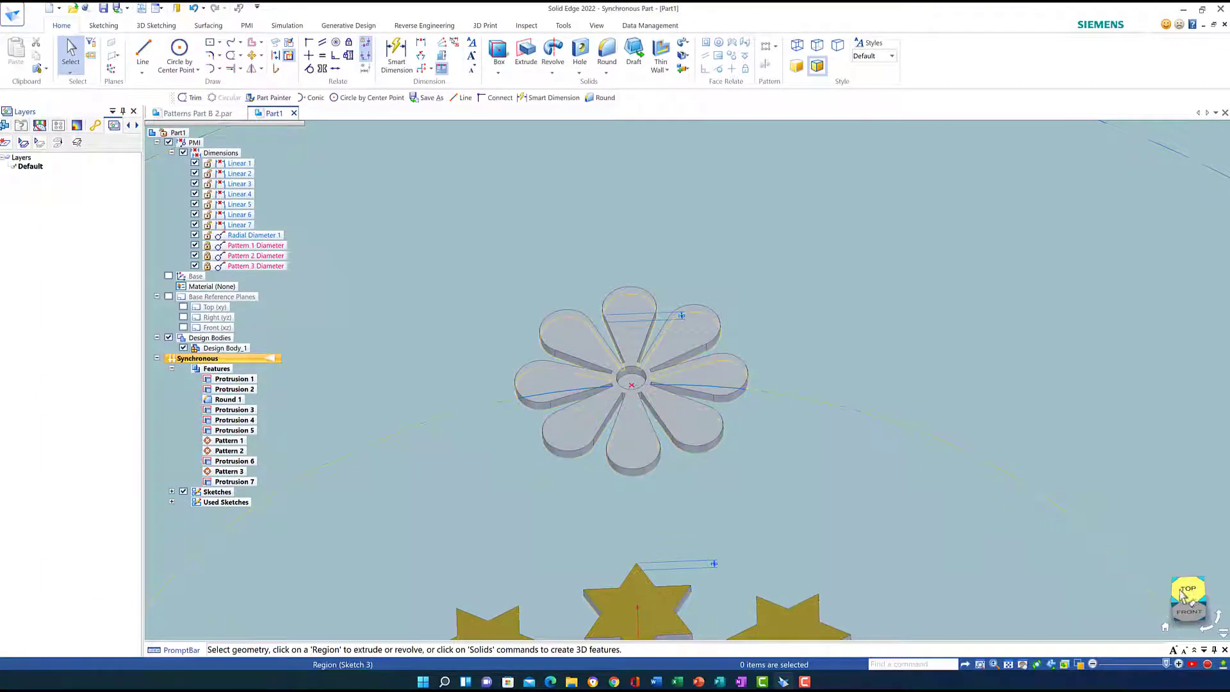
- Create a circular pattern of the extruded flower about the plate's centre with a count of 8
click(1179, 600)
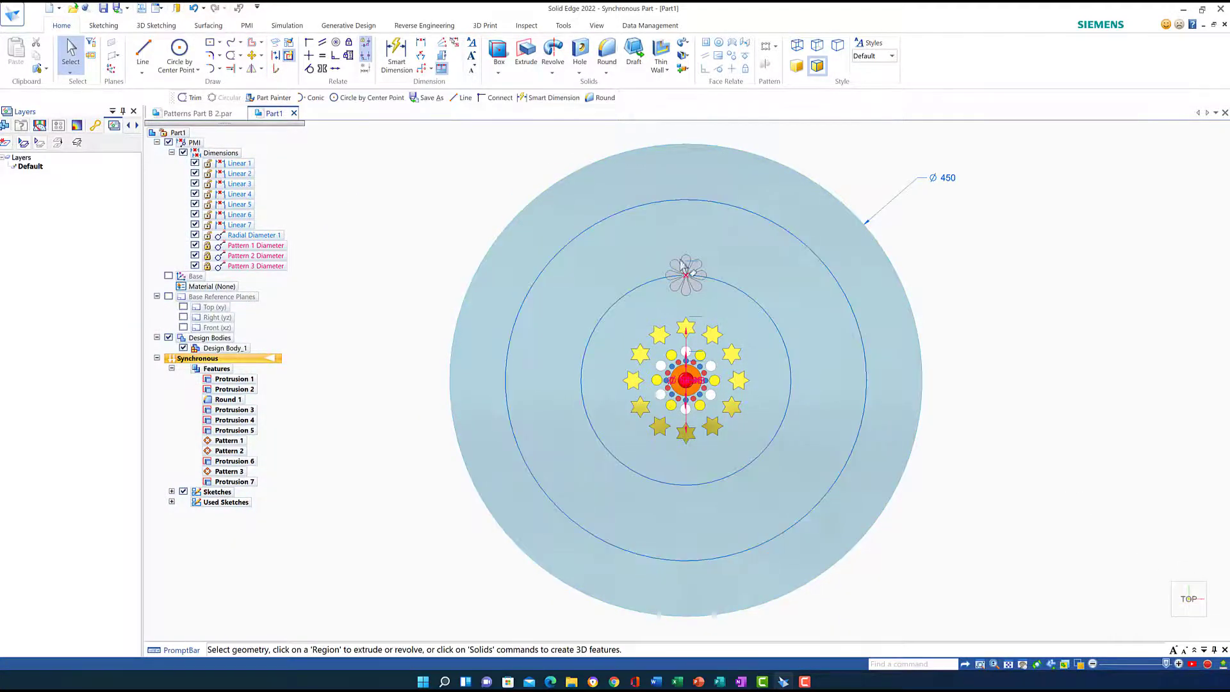
click(729, 298)
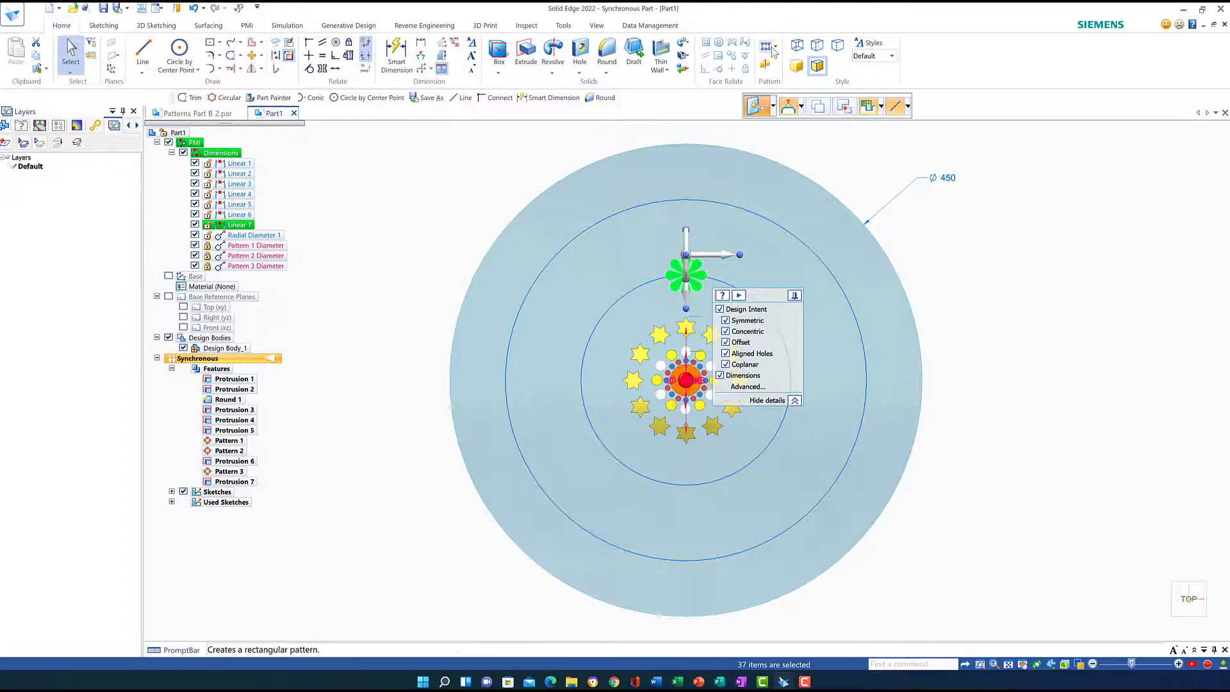
click(775, 48)
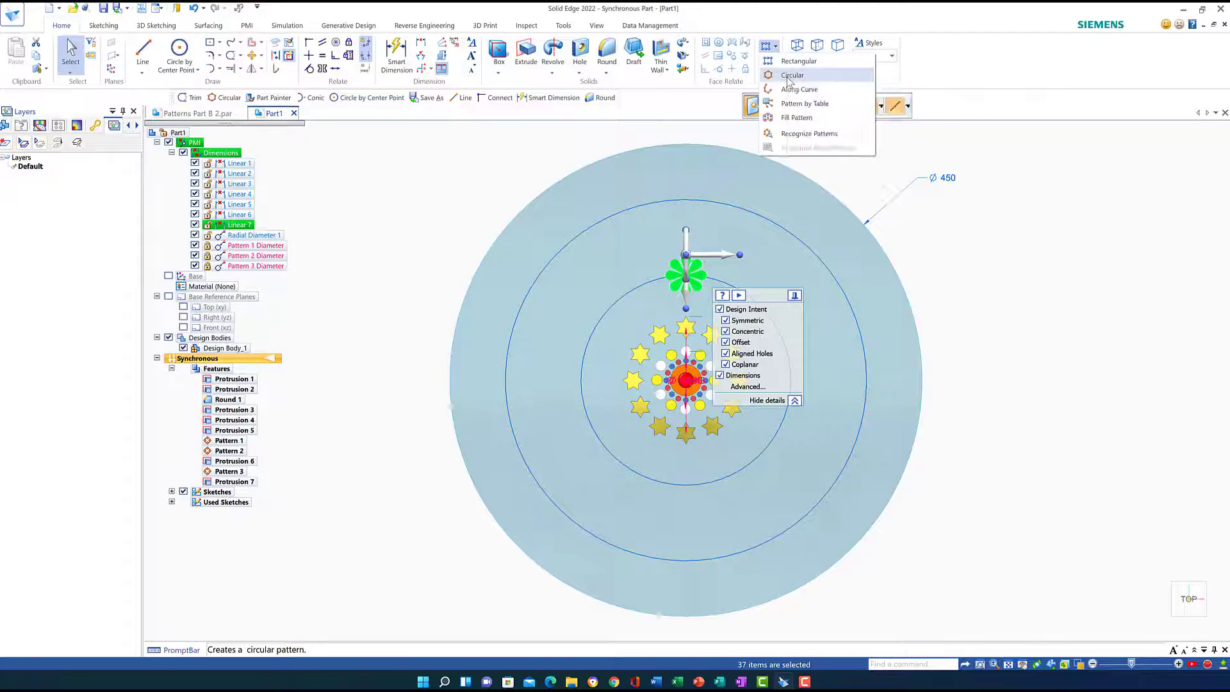
click(787, 76)
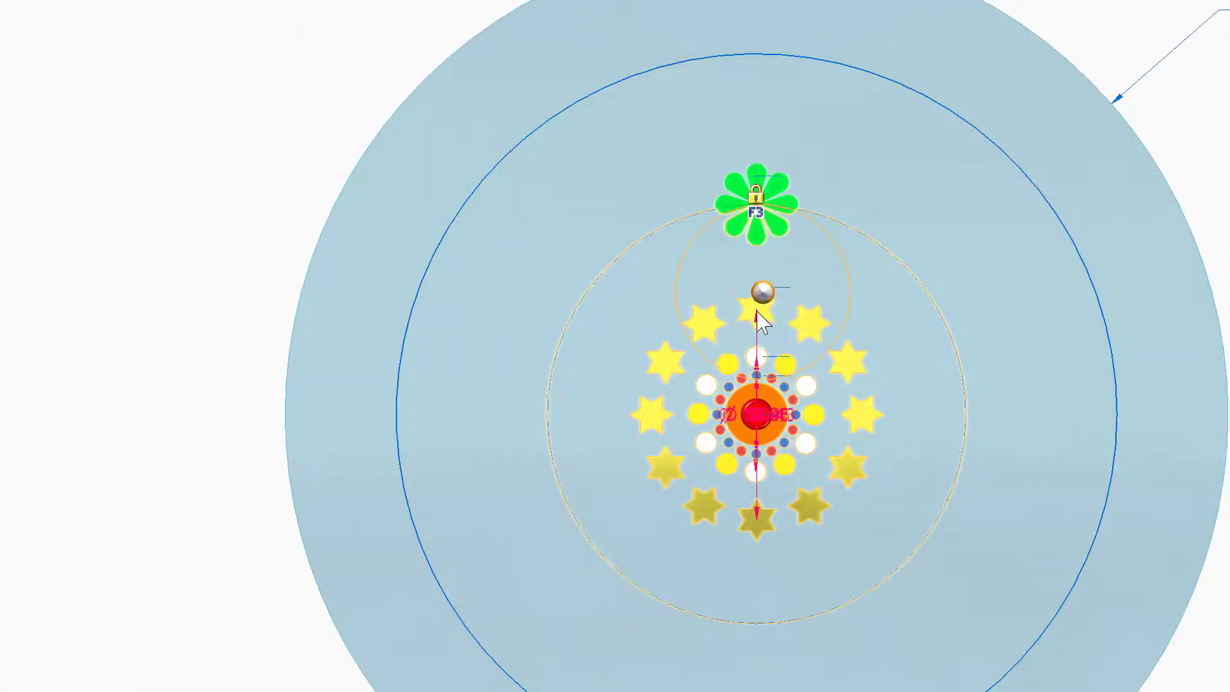
click(755, 414)
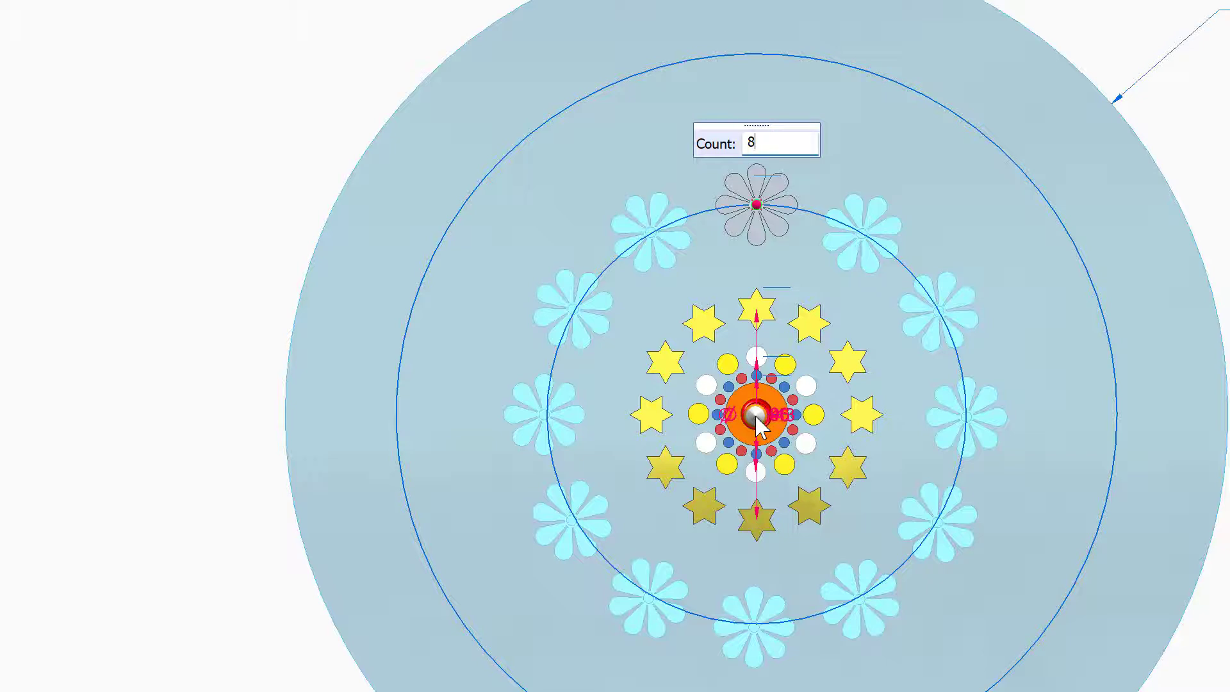
key(Return)
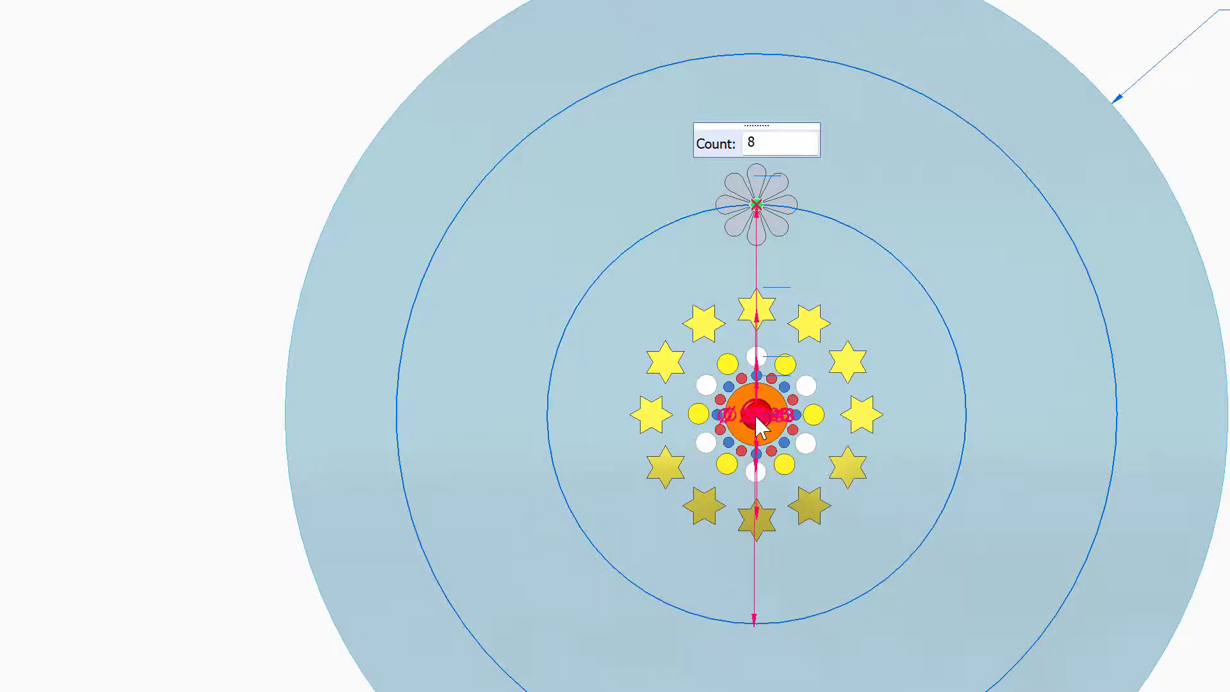
key(Return)
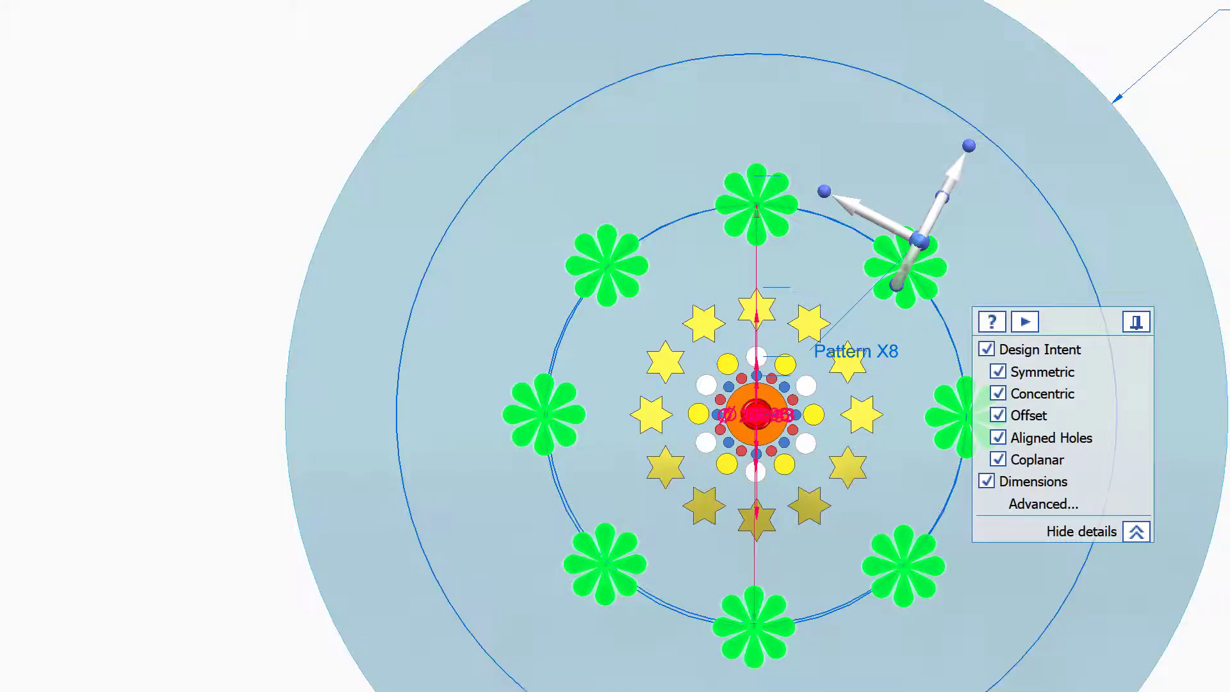
right_click(674, 114)
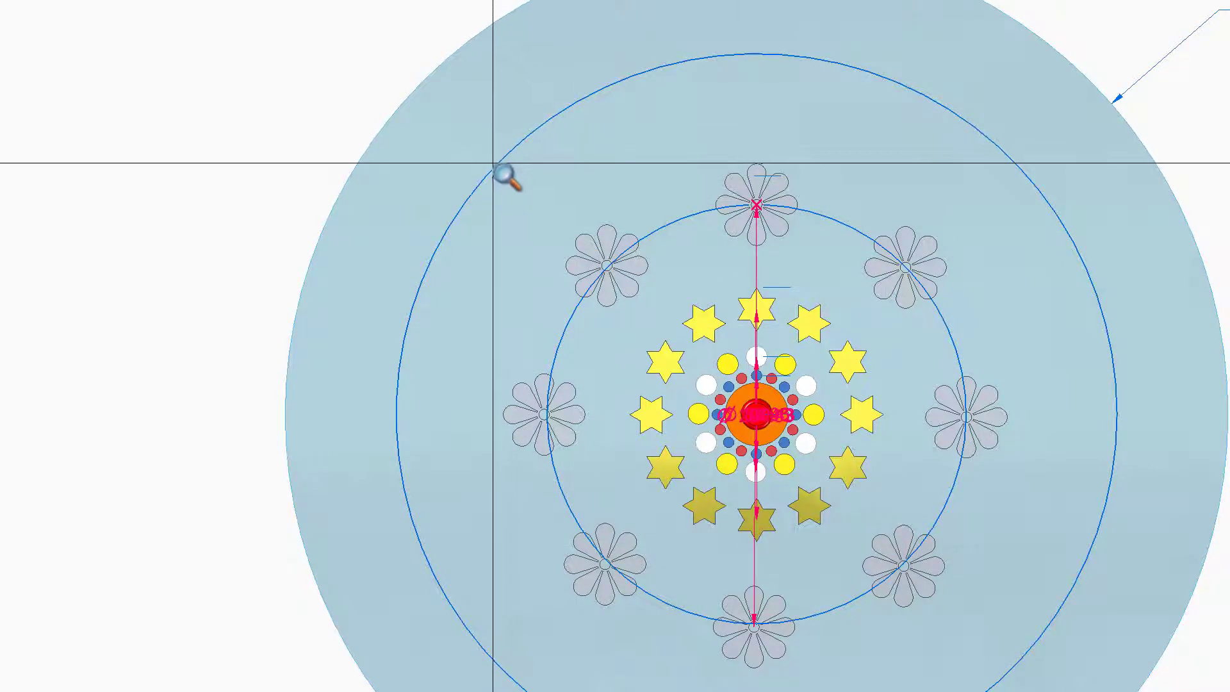
- Paint the top faces of all eight flowers in the outer ring with the Green style using Part Painter
drag(526, 213, 708, 509)
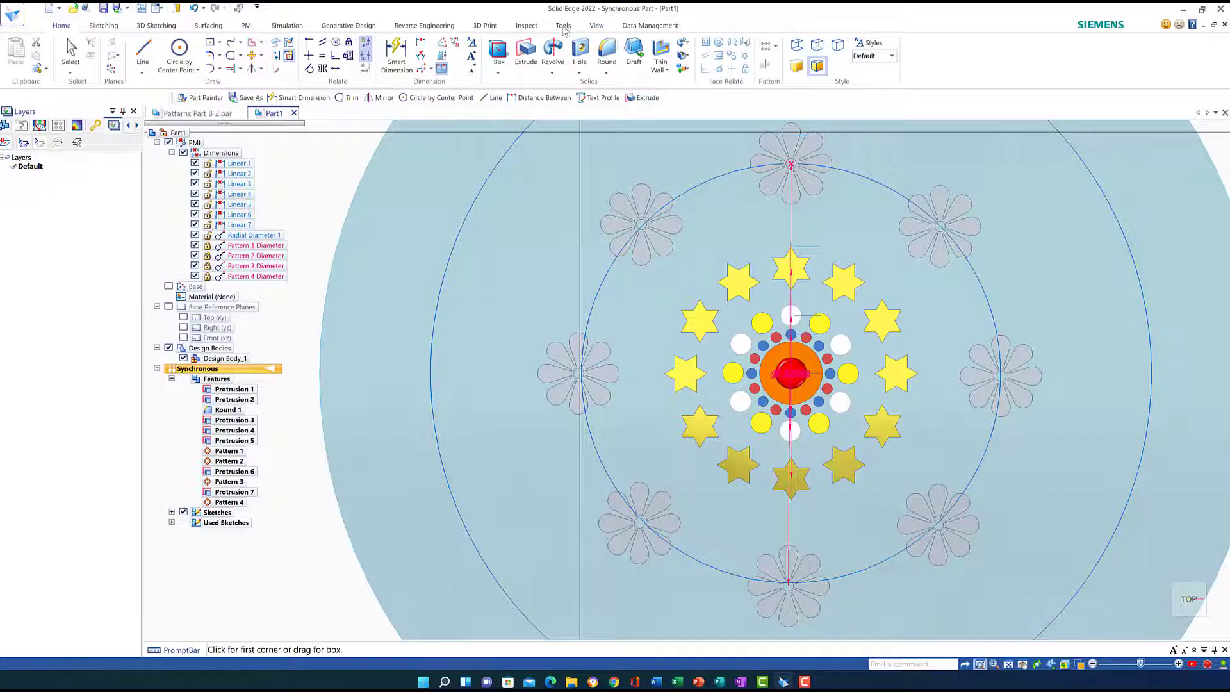
click(595, 27)
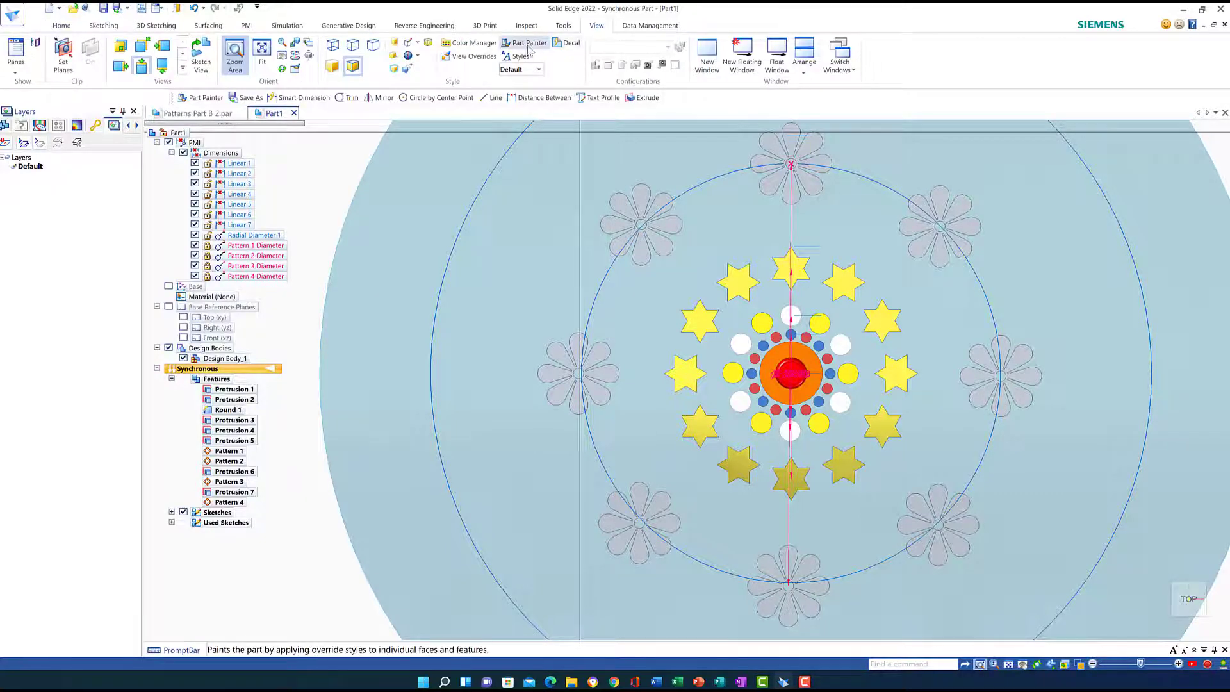
click(526, 45)
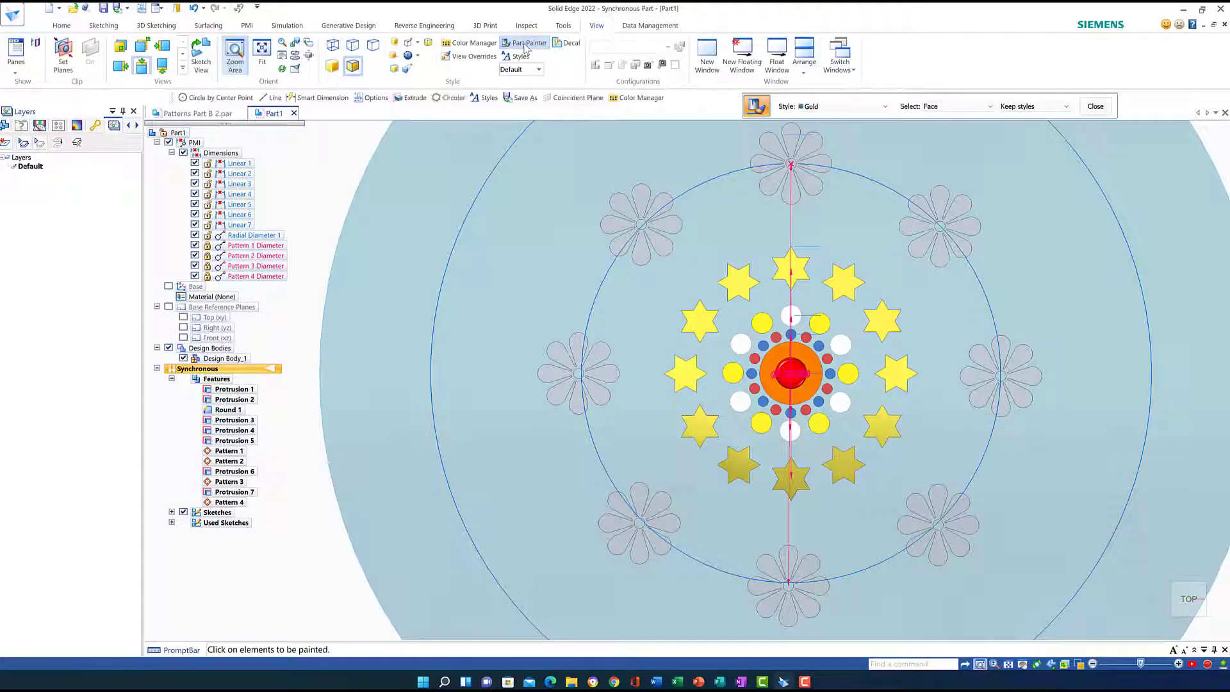
click(884, 106)
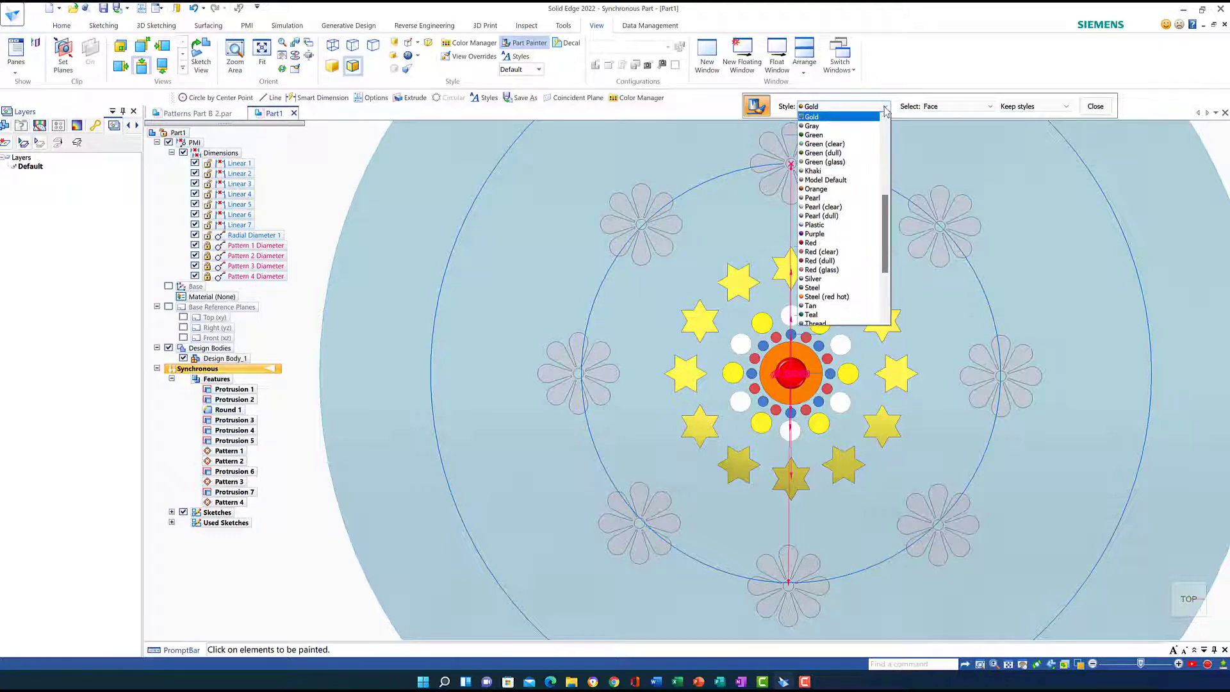
click(811, 135)
click(808, 146)
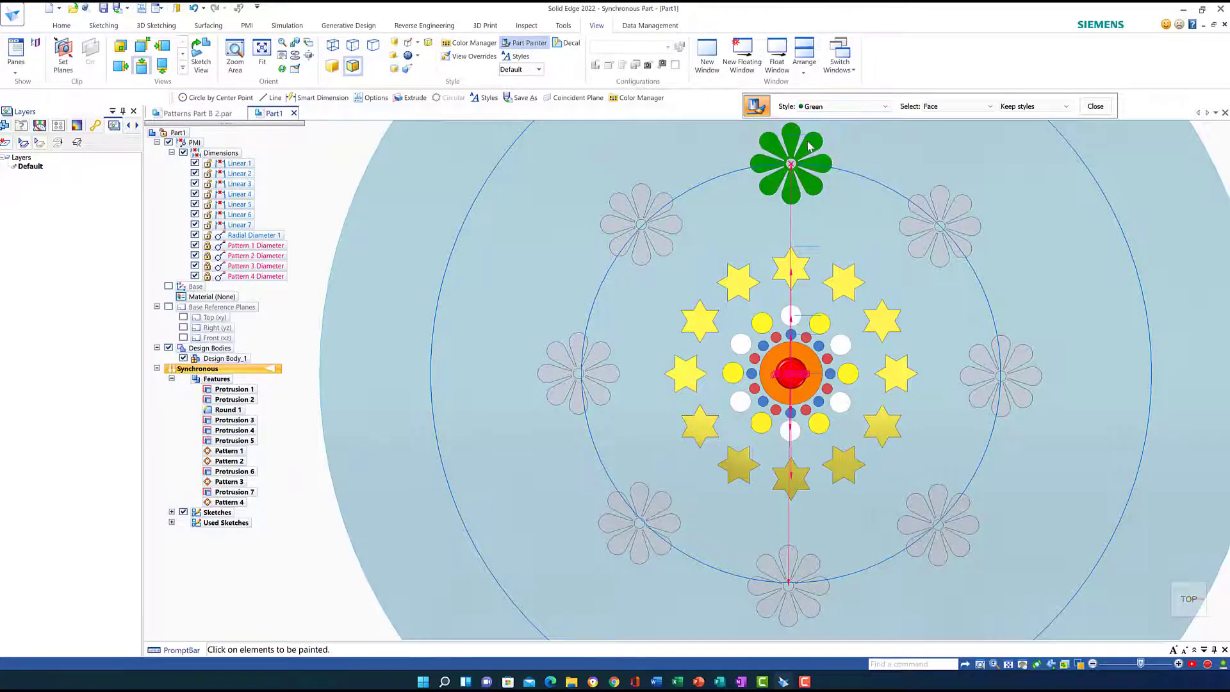
click(660, 212)
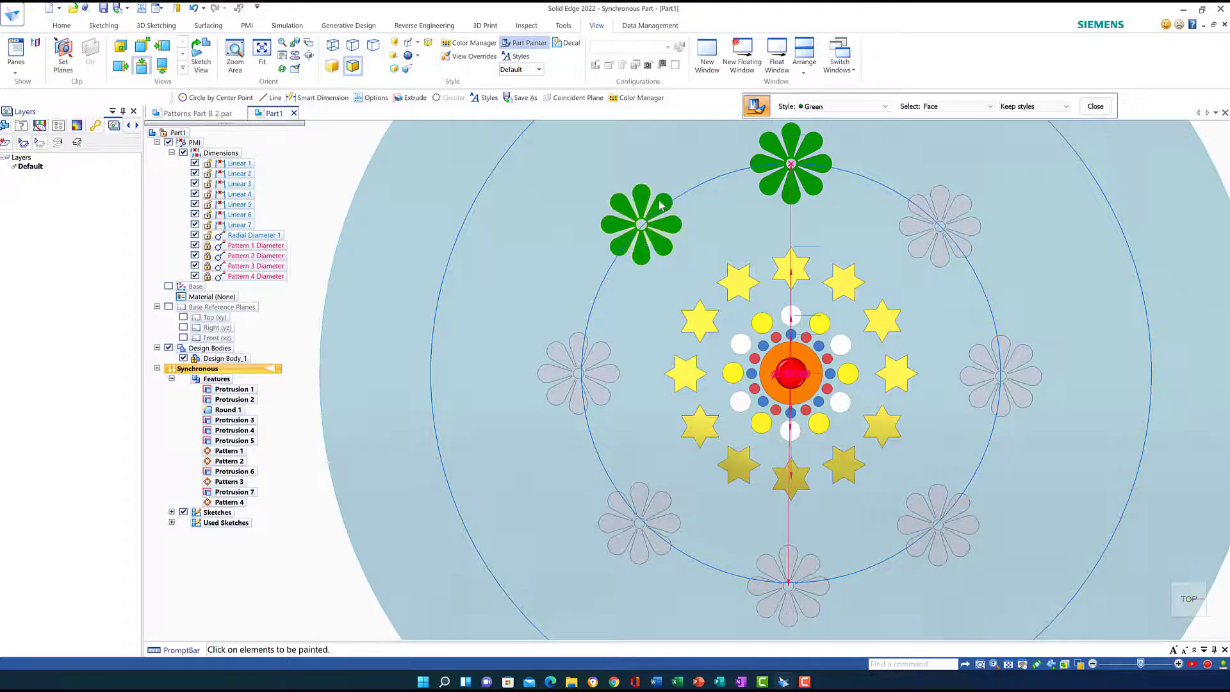
click(583, 358)
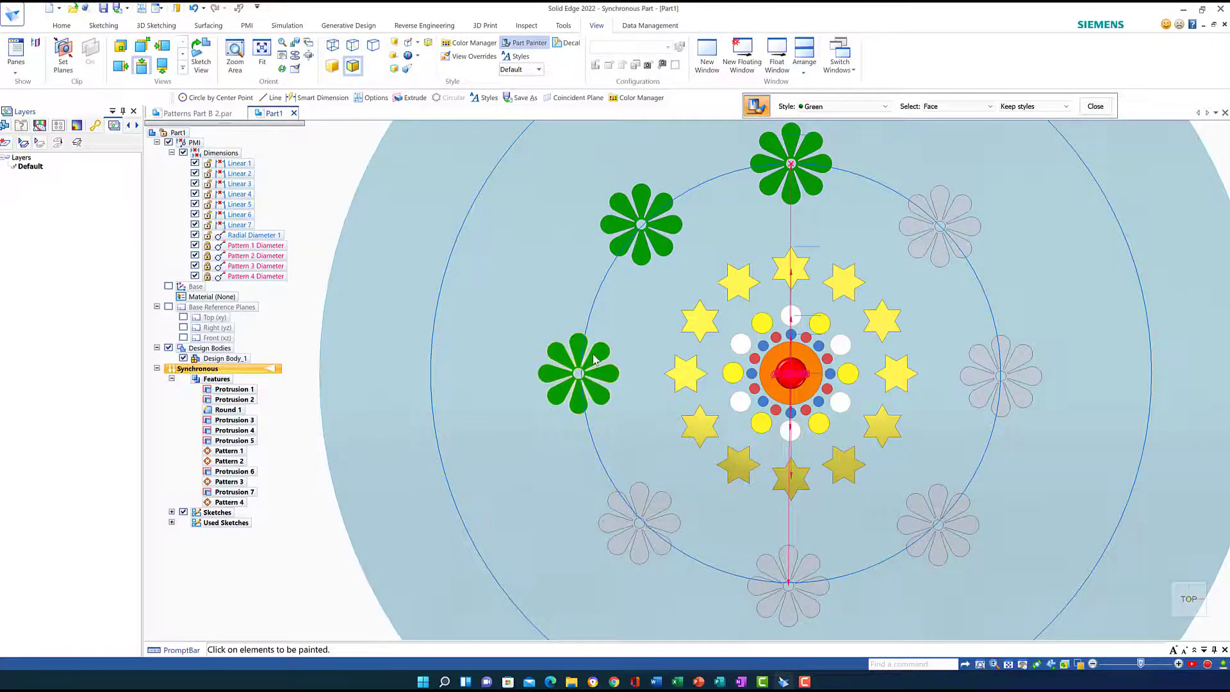
click(644, 508)
click(809, 569)
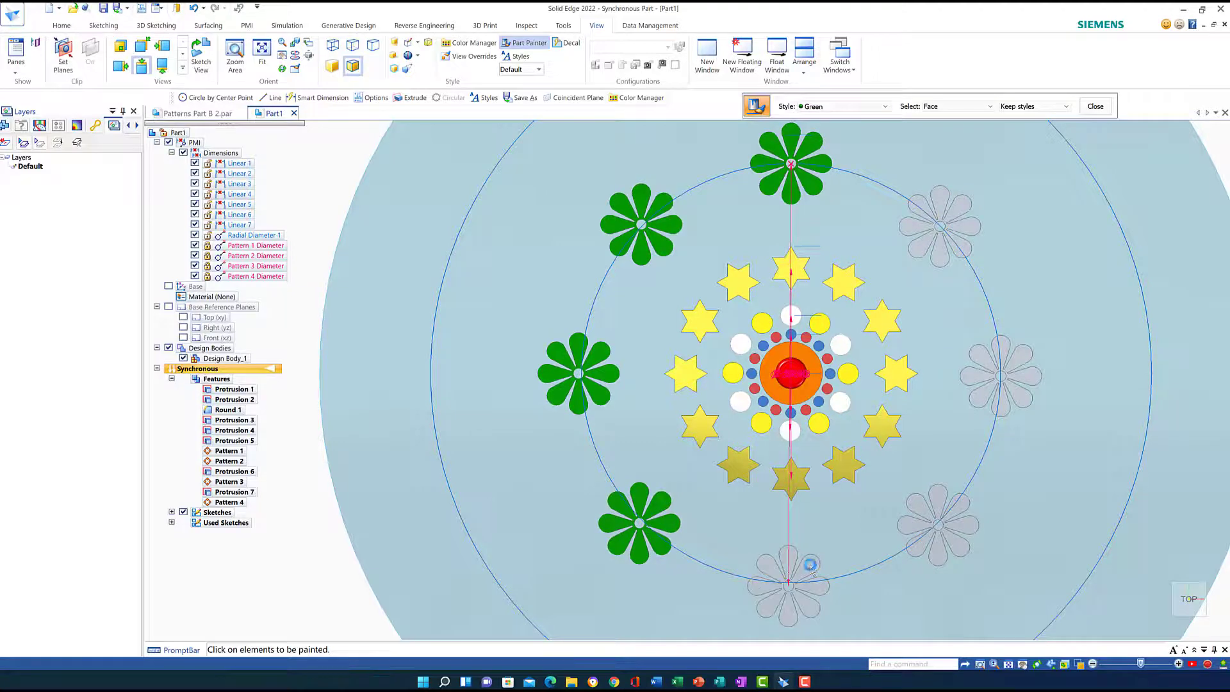
click(962, 507)
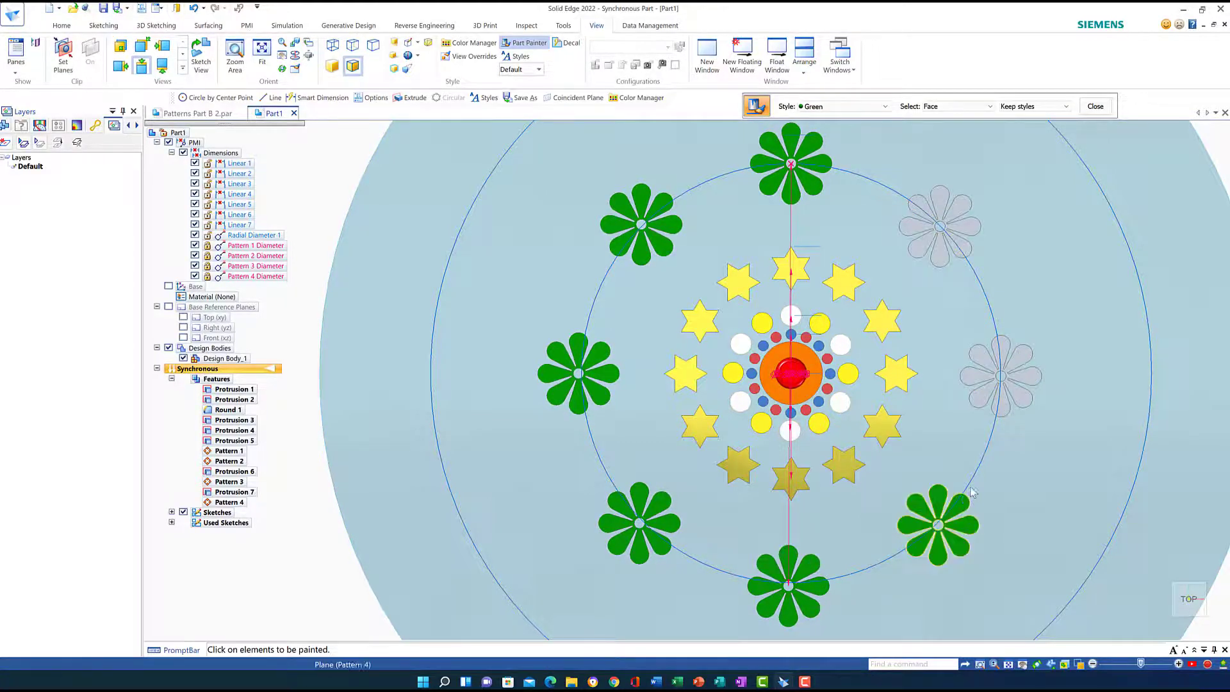
click(1019, 363)
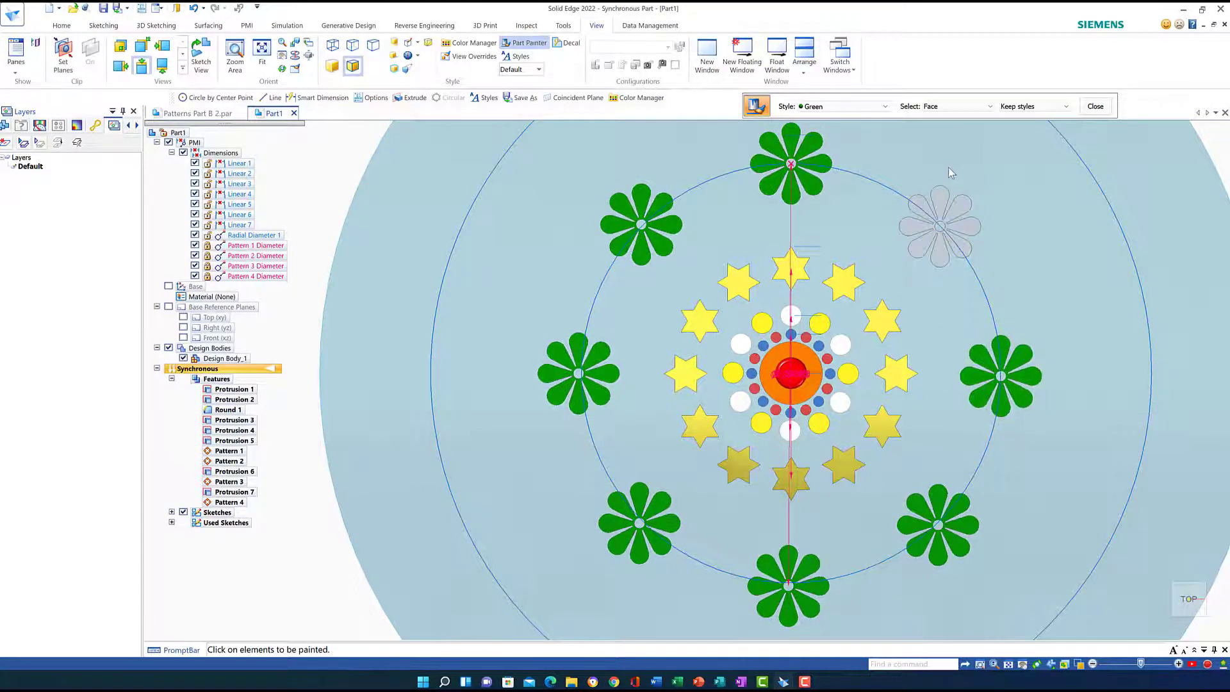
click(963, 211)
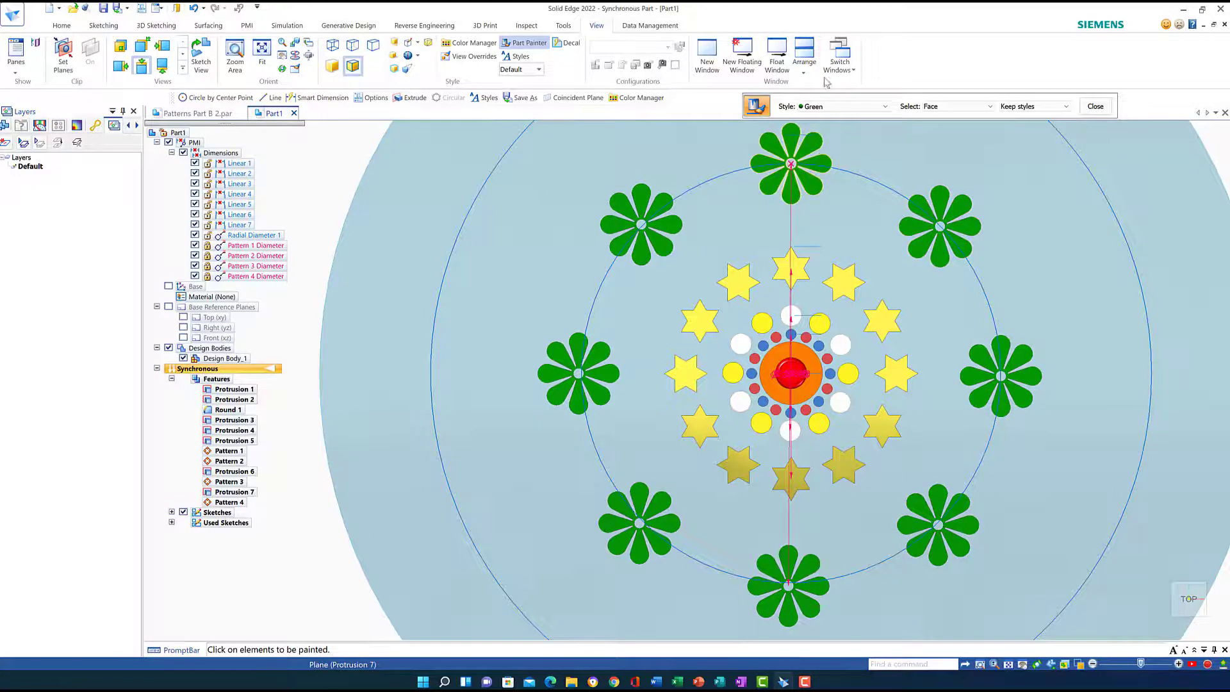
- Paint the small round centres of the eight green flowers with the White style and close Part Painter
click(874, 107)
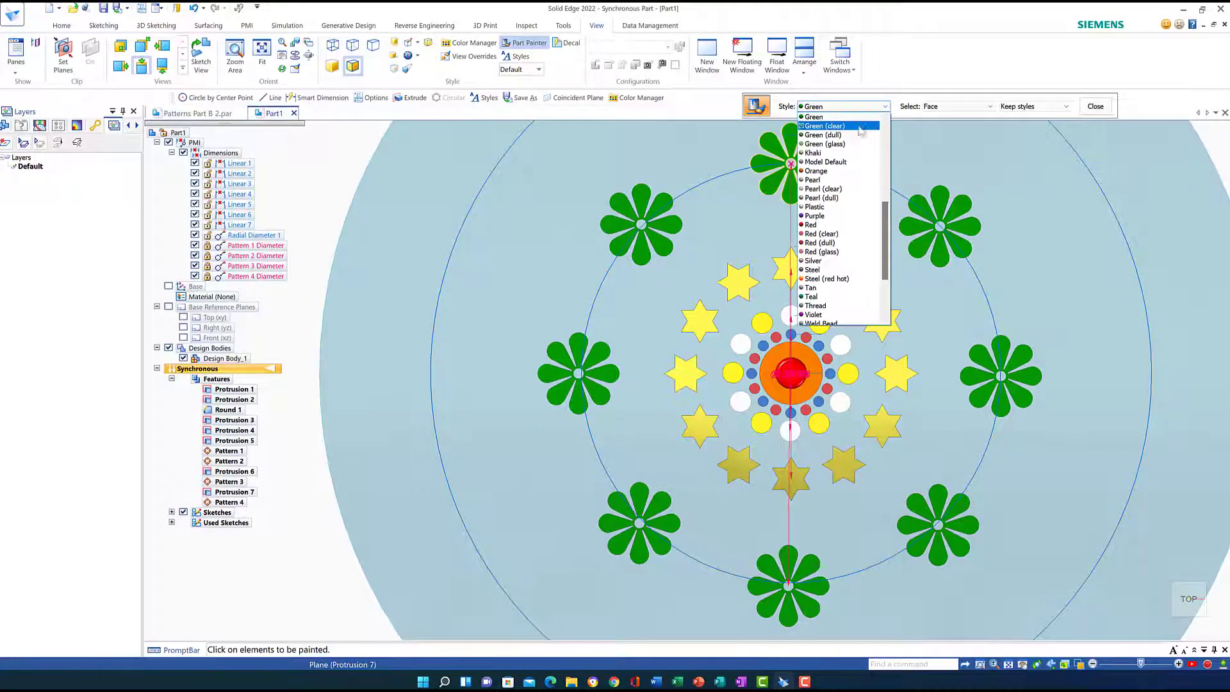
scroll(837, 278, down, 1)
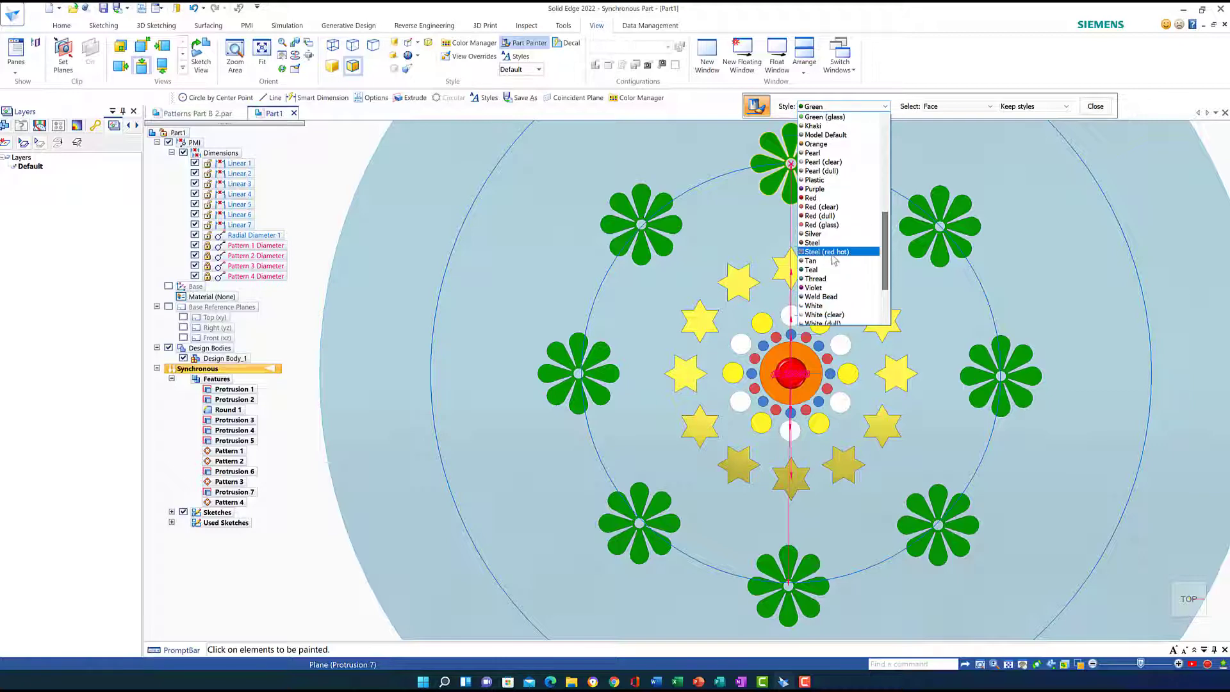
click(814, 306)
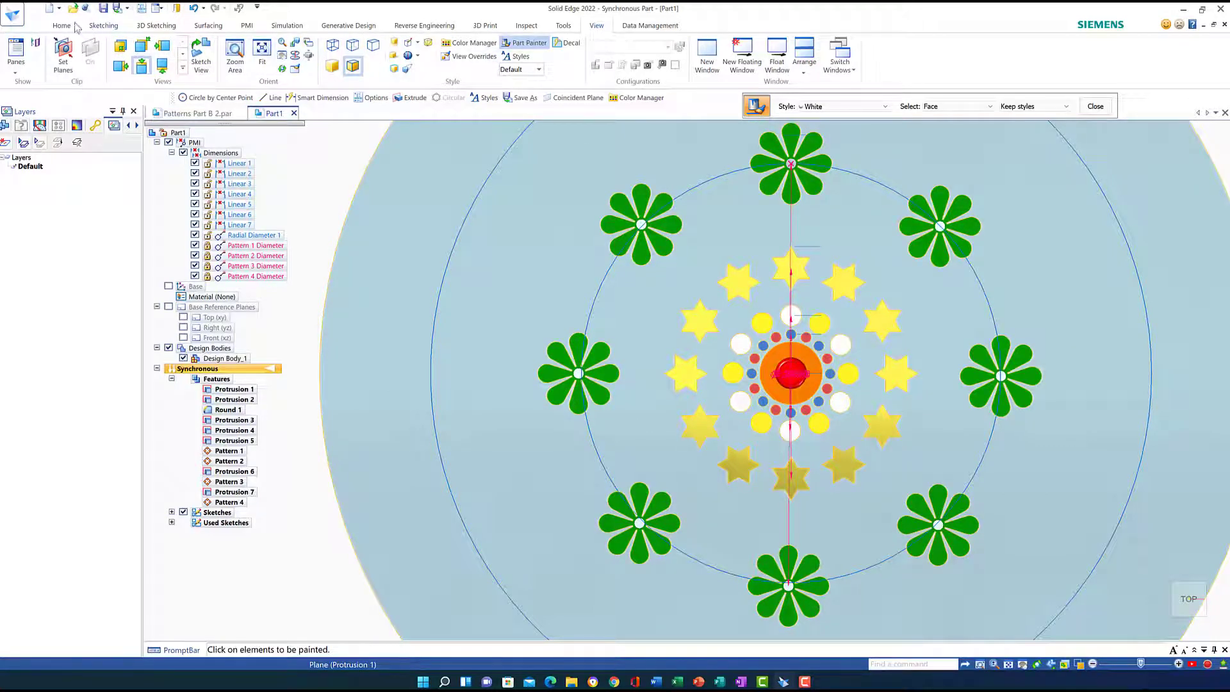
click(61, 26)
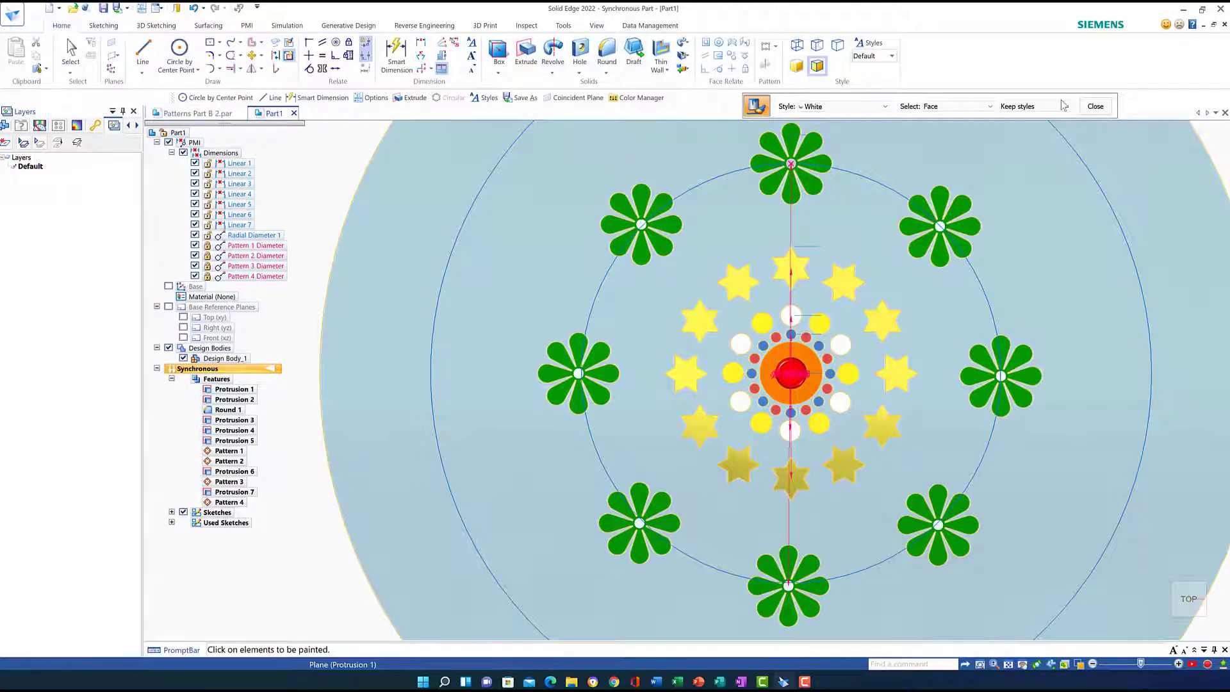
click(1093, 107)
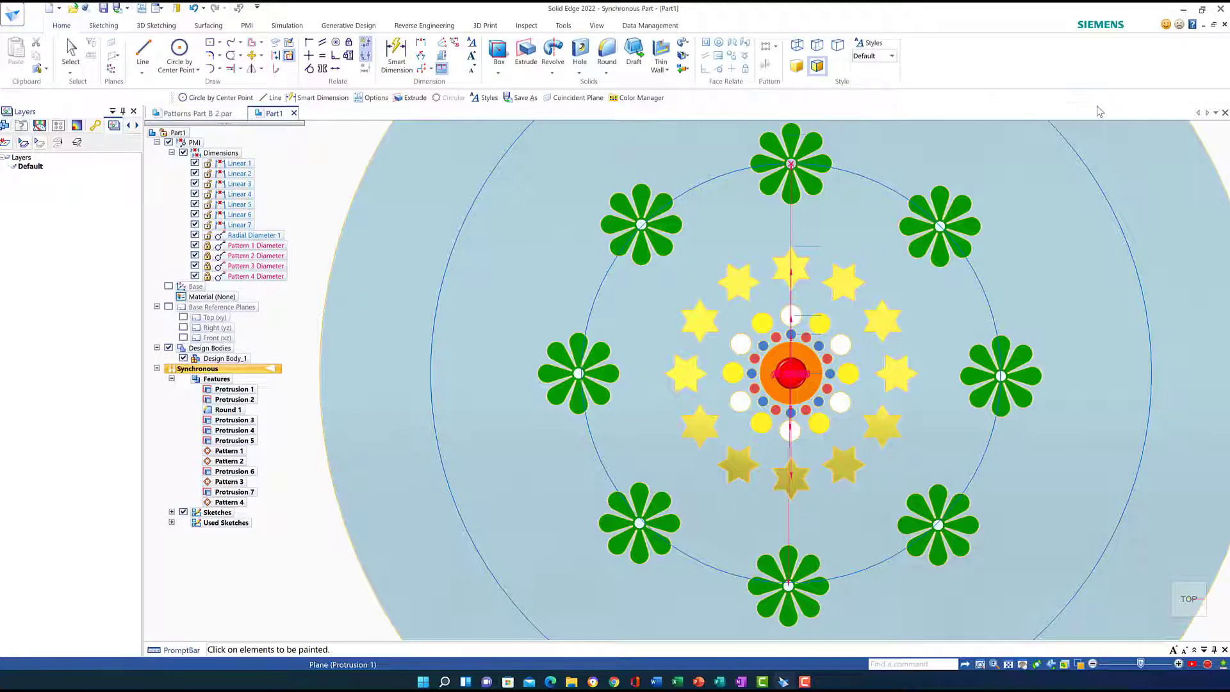
- Delete the guide circle that runs through the centres of the green flowers
click(594, 299)
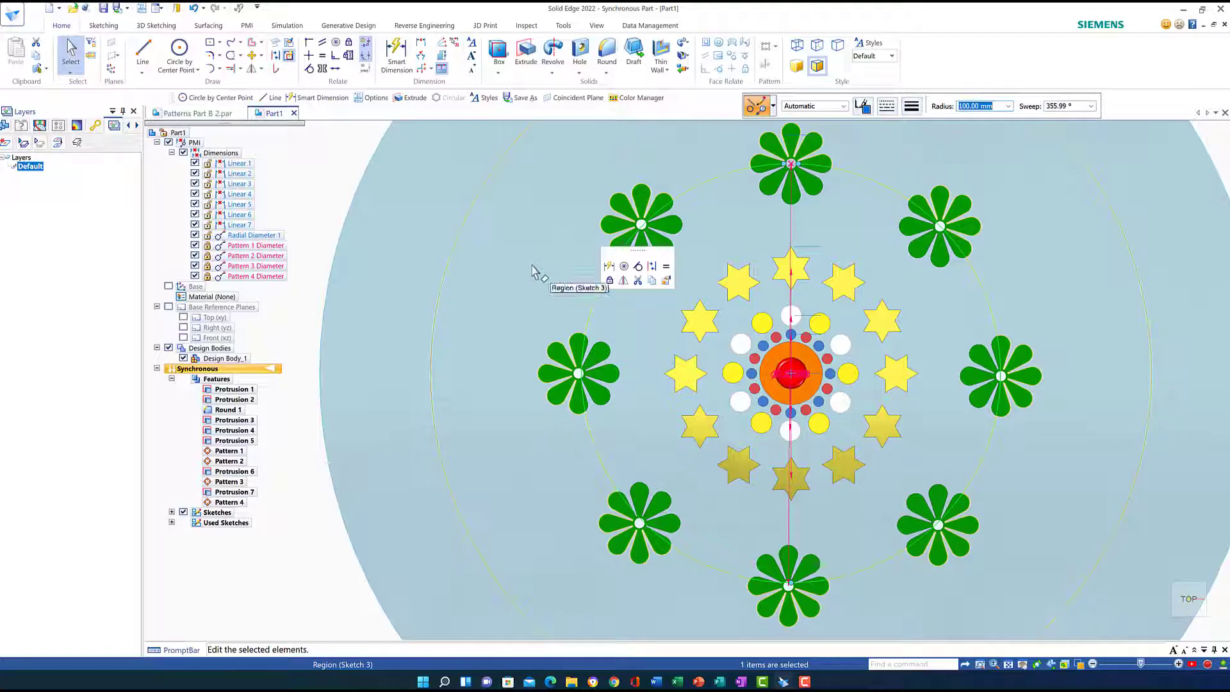
key(Escape)
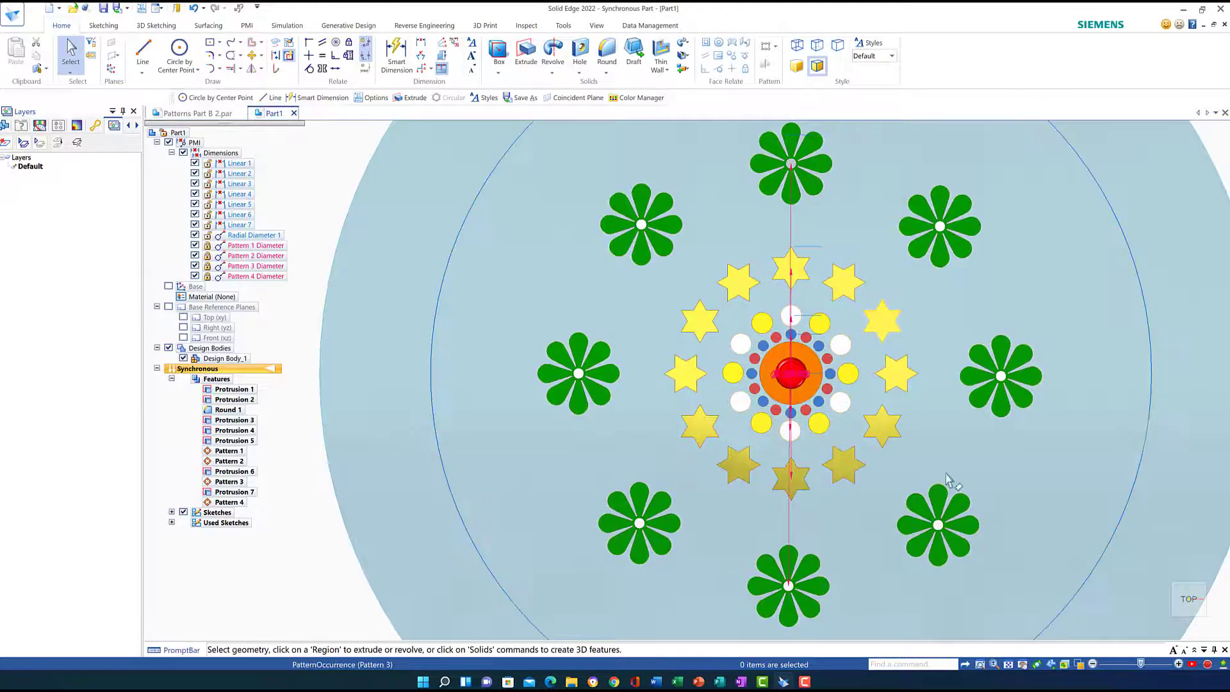
- Start a circle by center point with the sketch plane locked to the plate's upper face, viewed squarely from the top
click(1022, 664)
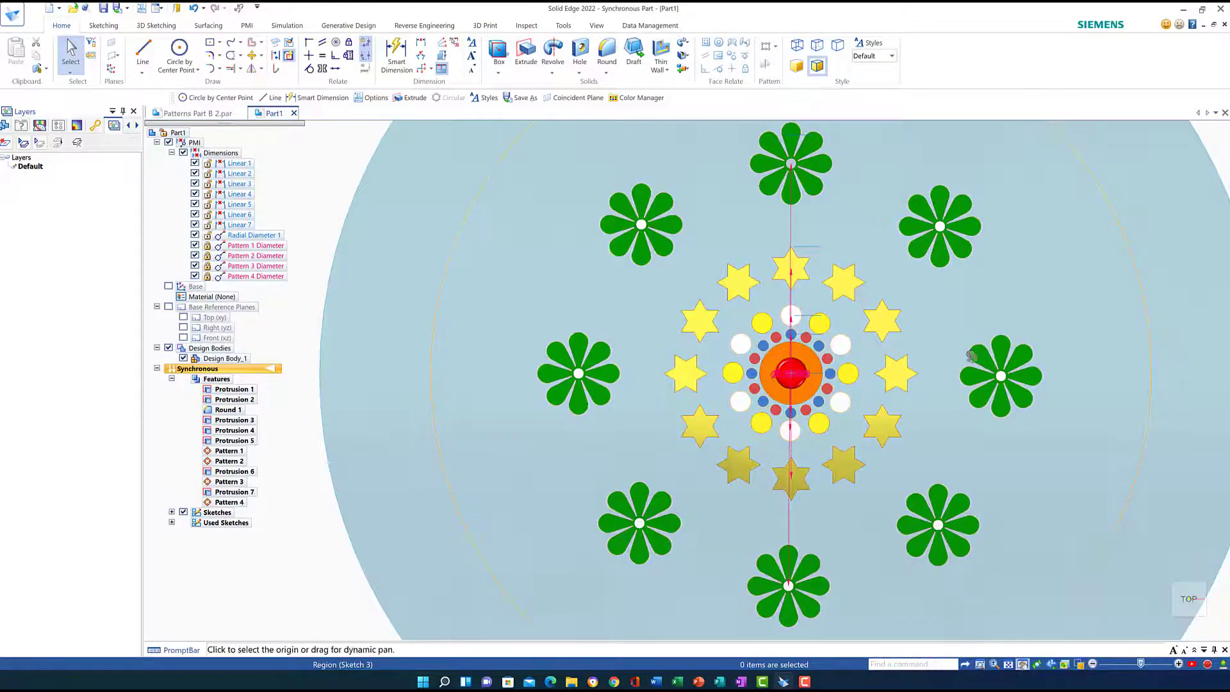
drag(851, 166, 854, 256)
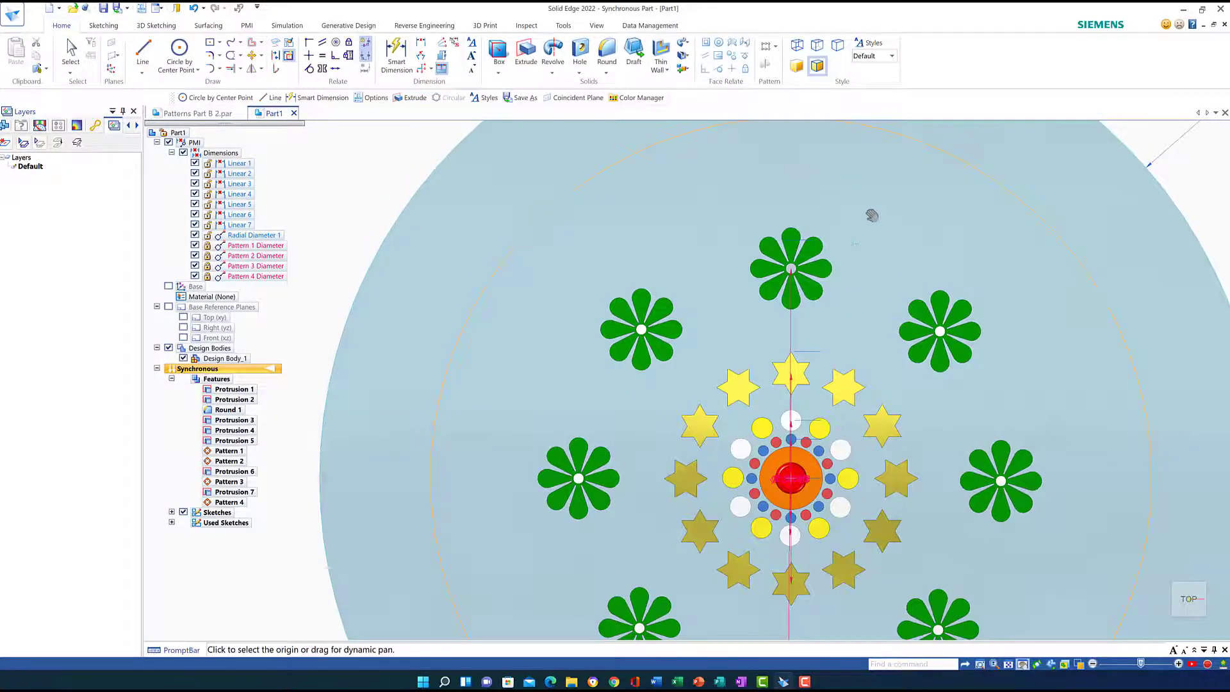
drag(872, 215, 868, 271)
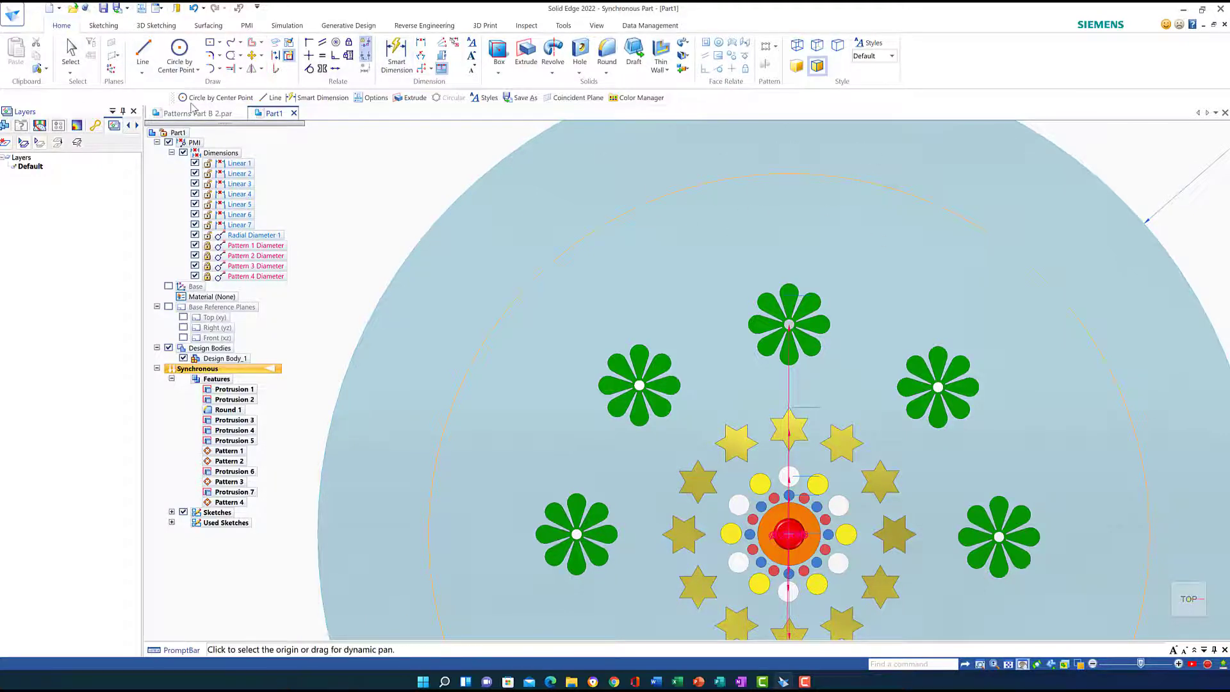
click(179, 47)
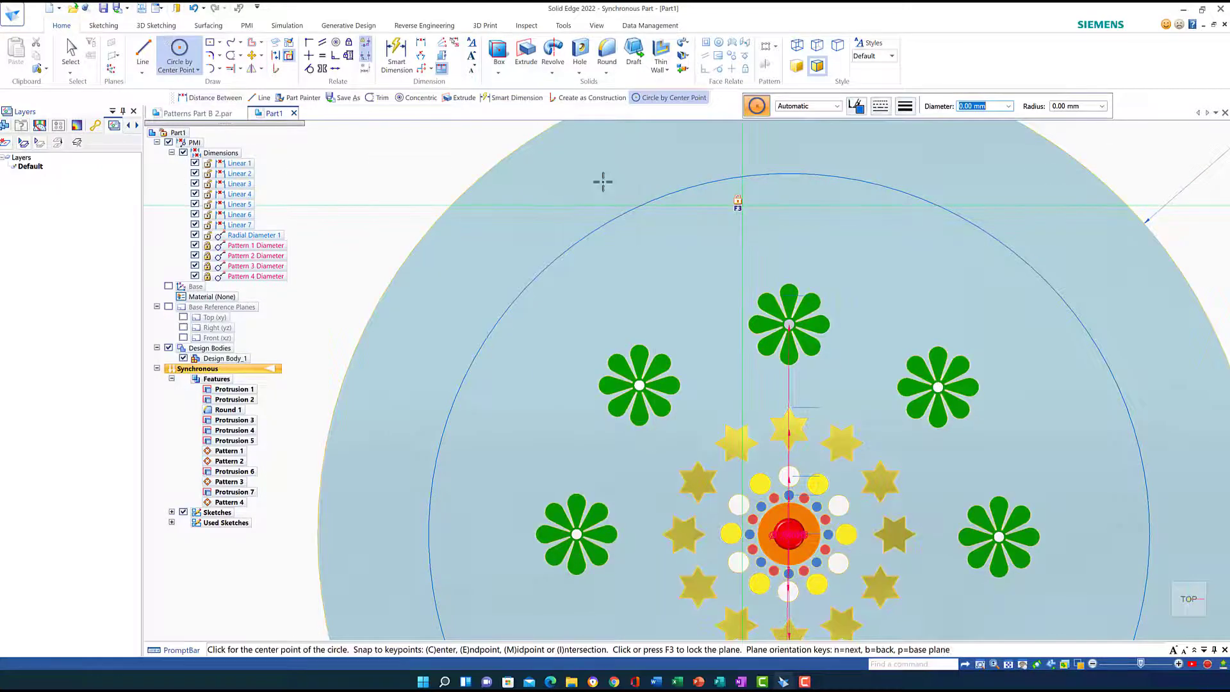
middle_drag(340, 194, 332, 186)
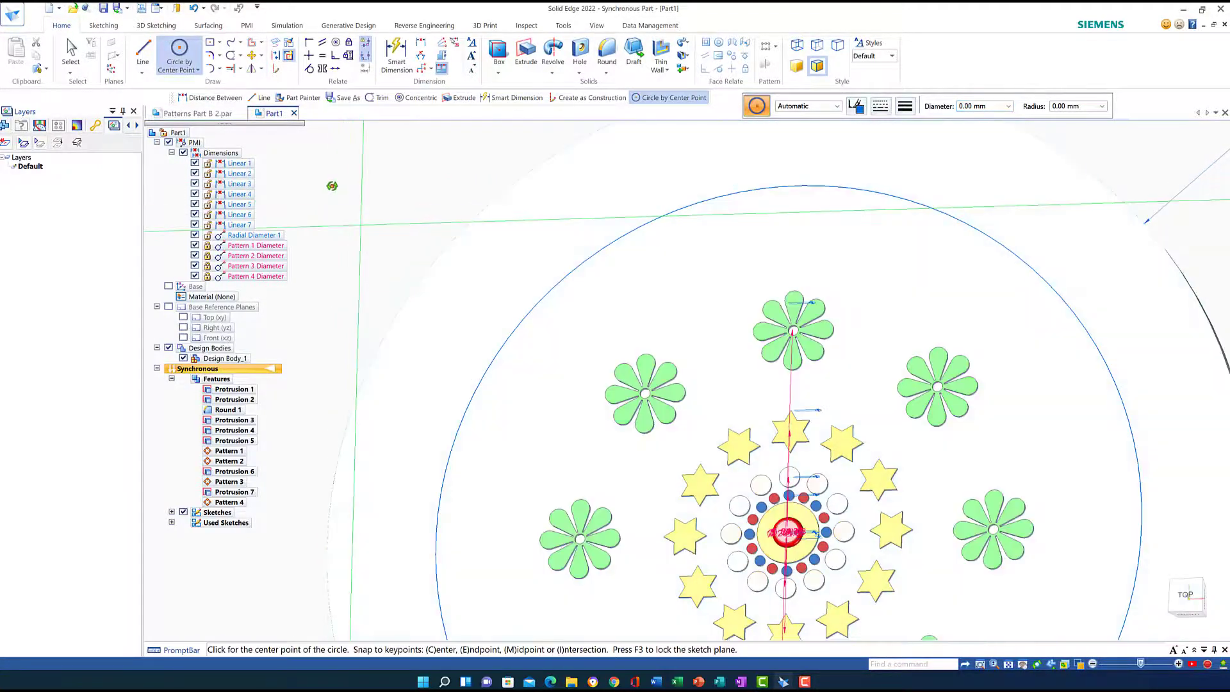
scroll(331, 186, down, 5)
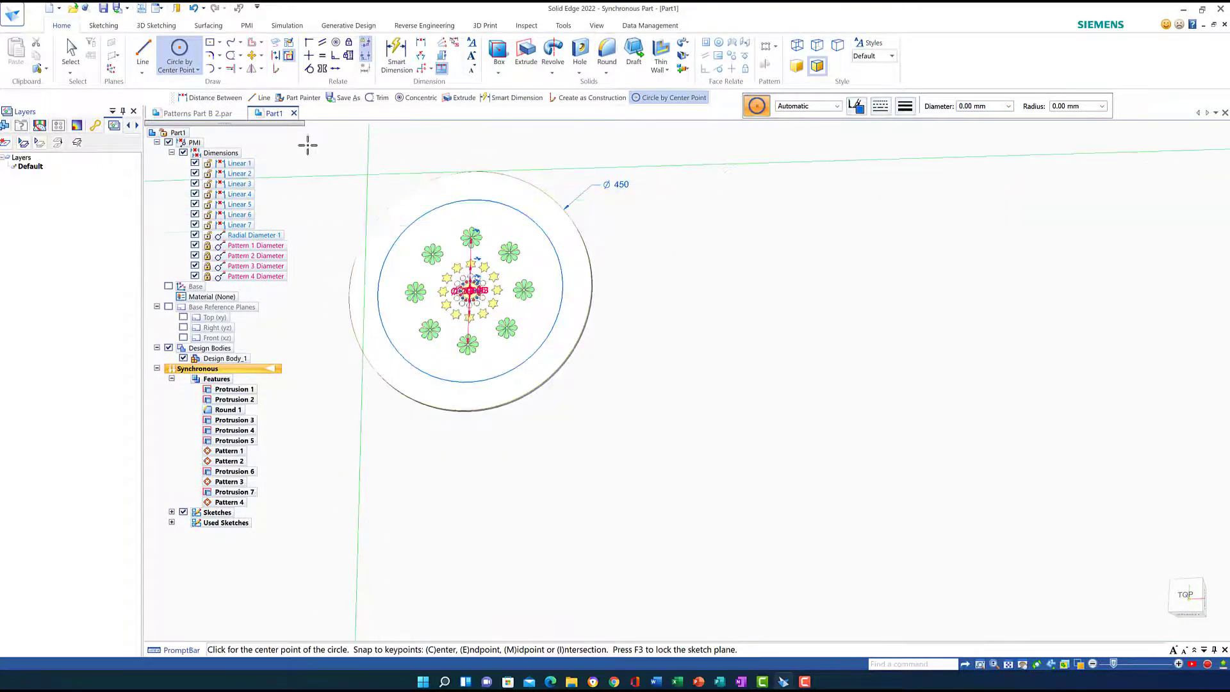
click(1007, 666)
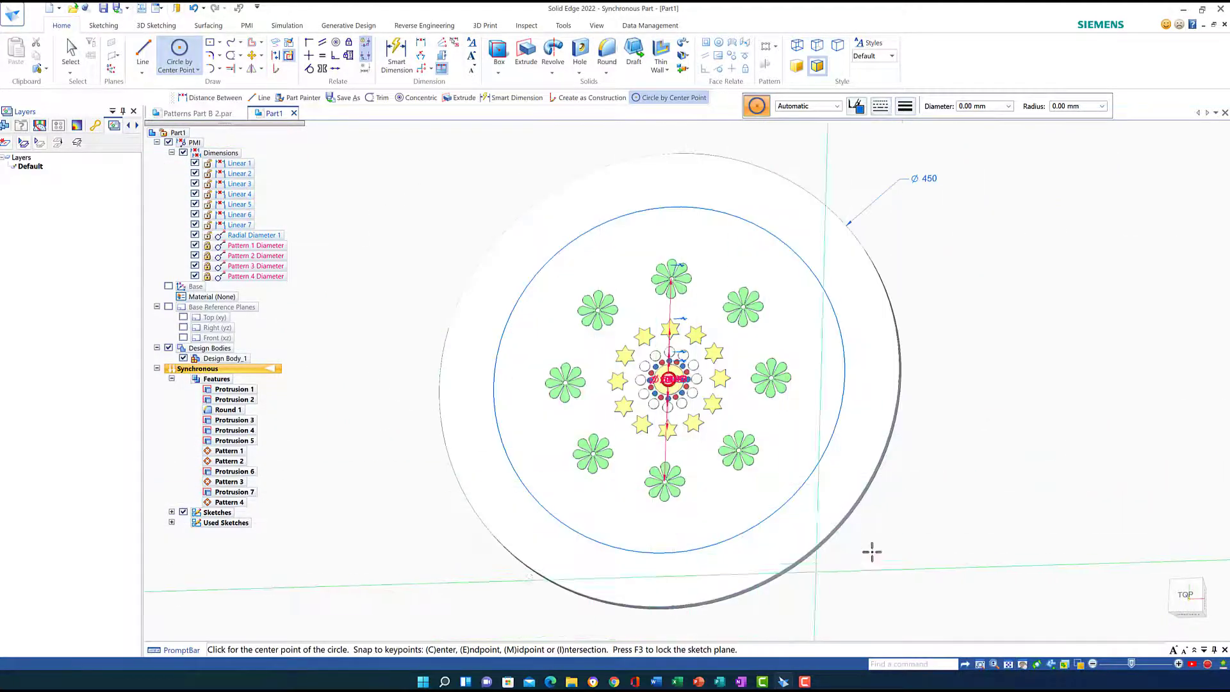
middle_drag(913, 540, 905, 529)
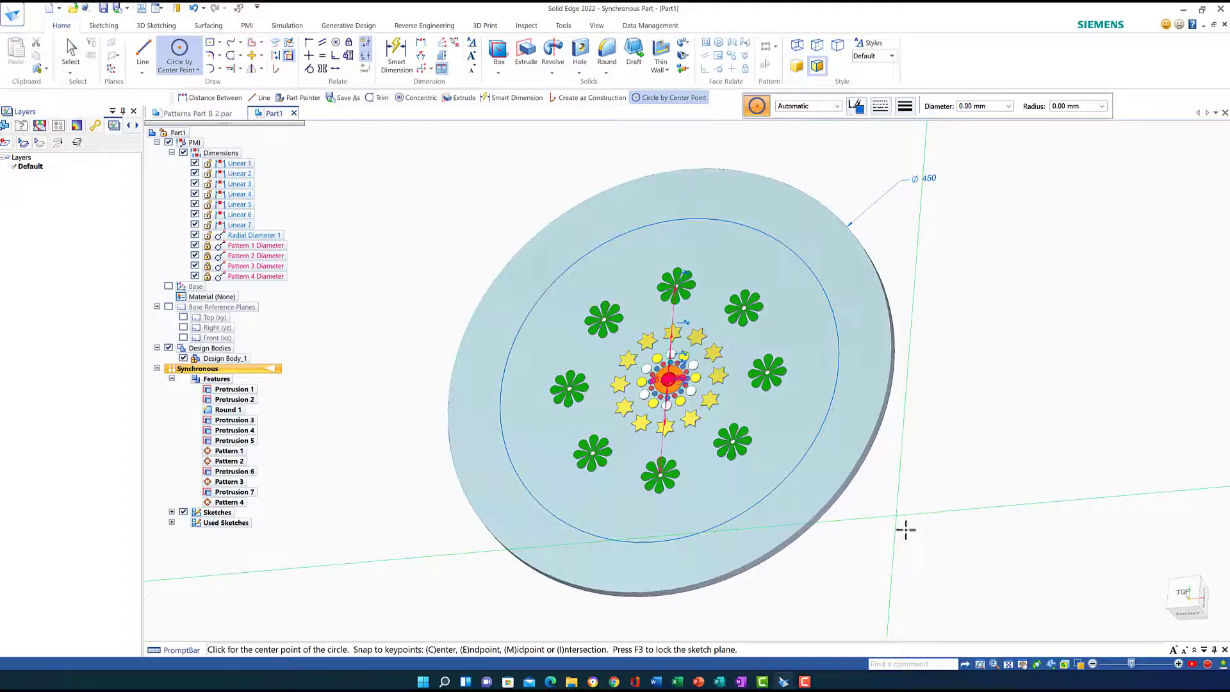
click(176, 49)
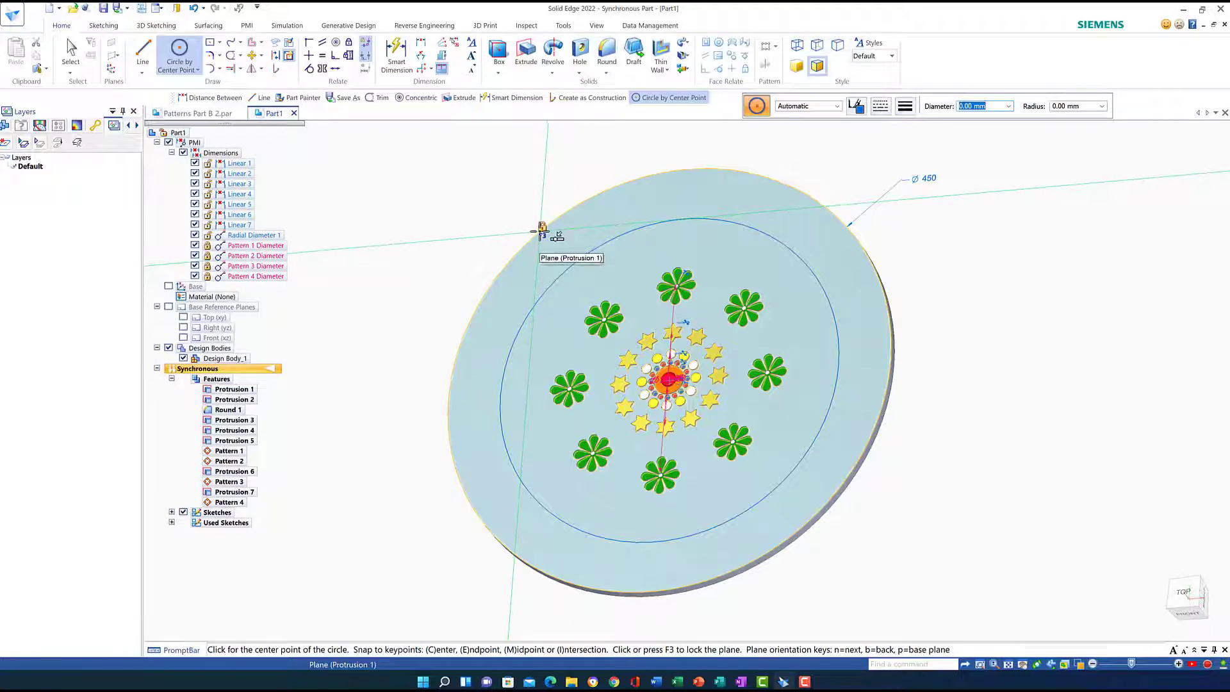
key(F3)
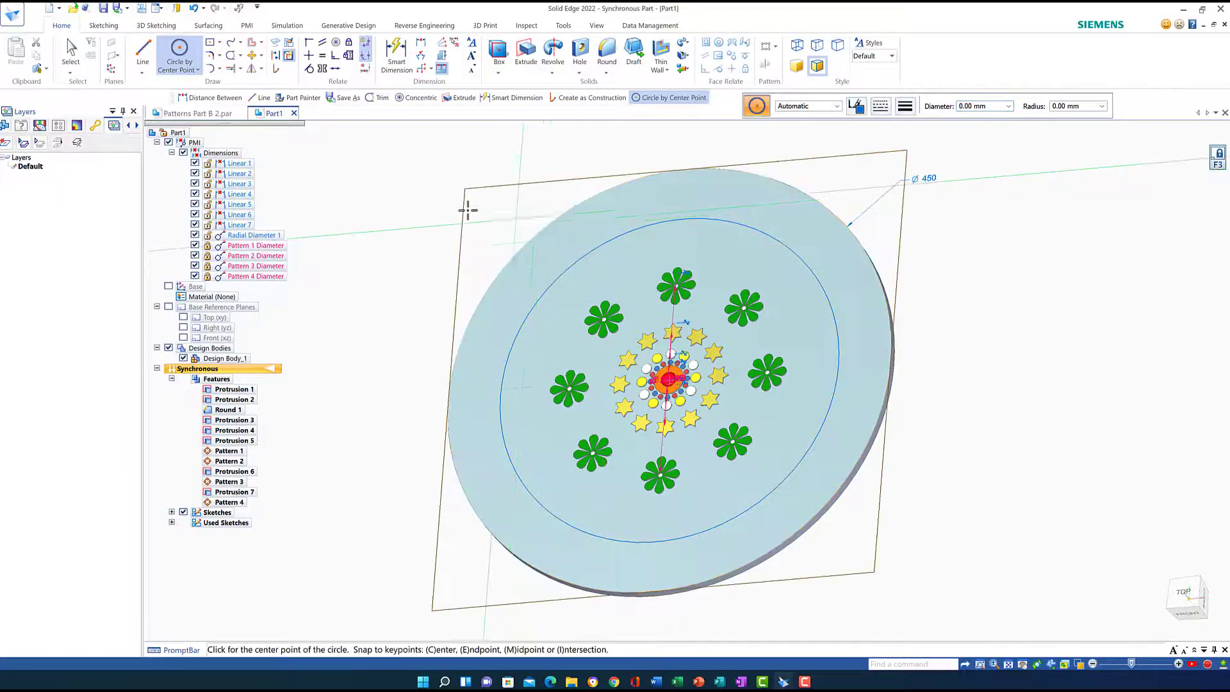
click(1185, 592)
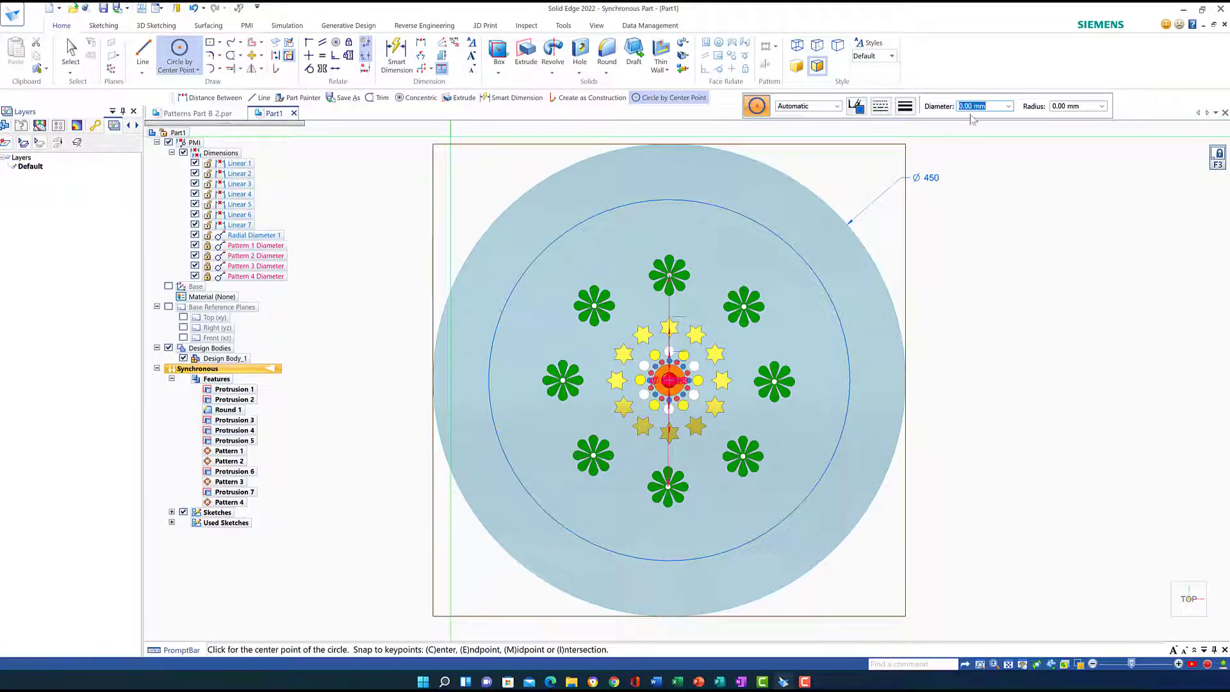
- Draw a 42 mm diameter circle centred on the topmost point of the remaining large guide circle
text(42)
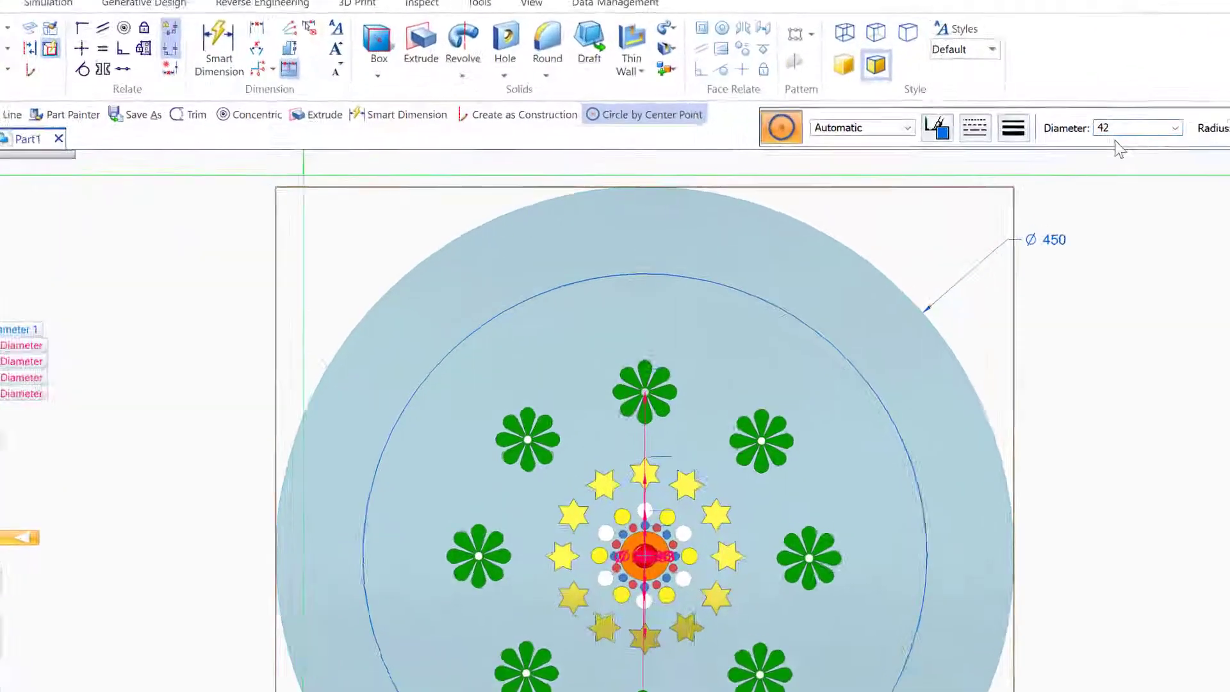
key(Return)
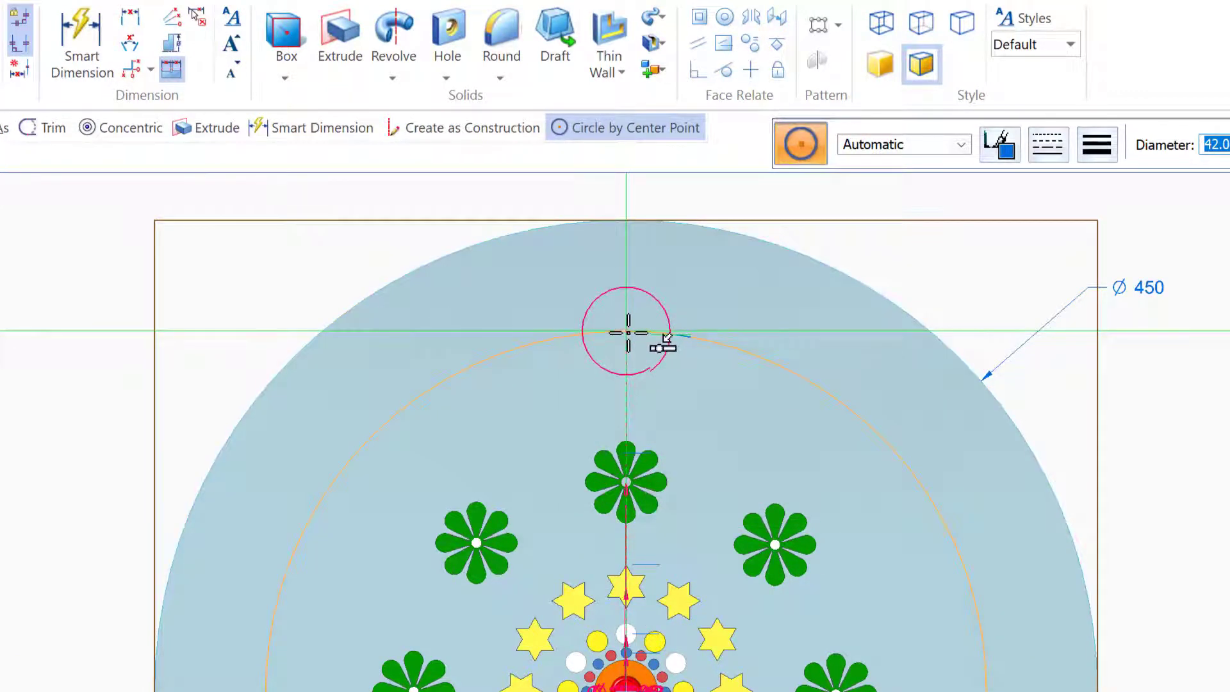
click(626, 332)
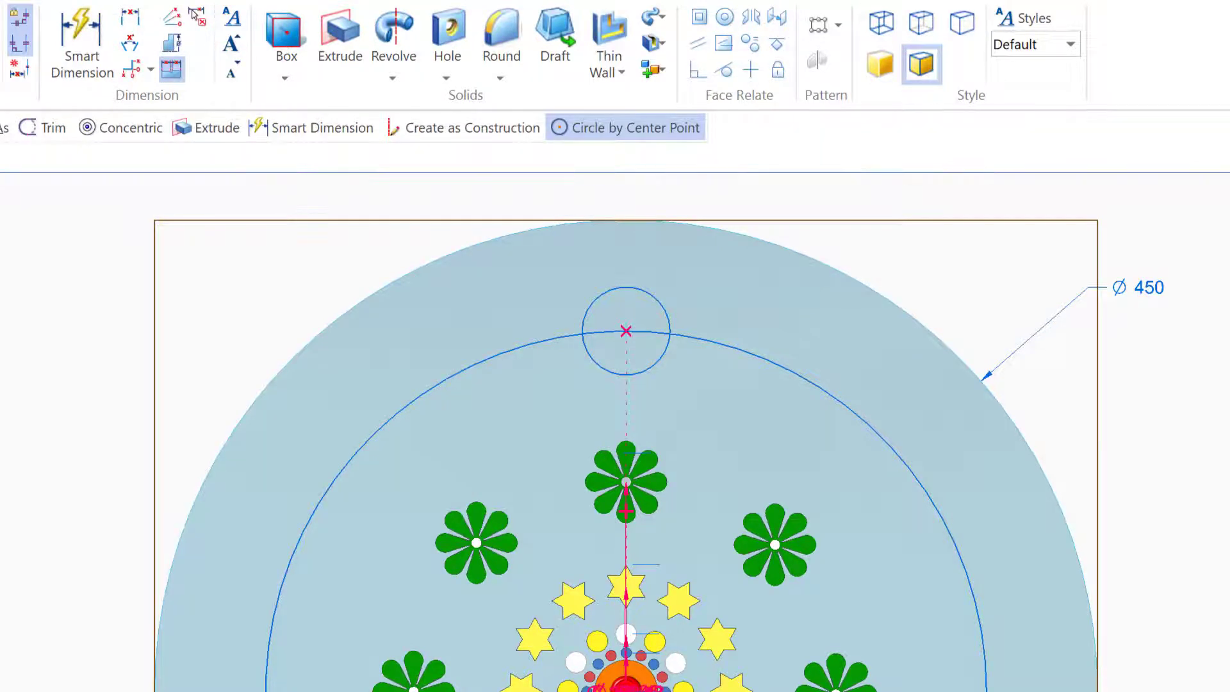
- Draw a 42 mm by 42 mm square at 0° centred on the 42 mm circle
key(r)
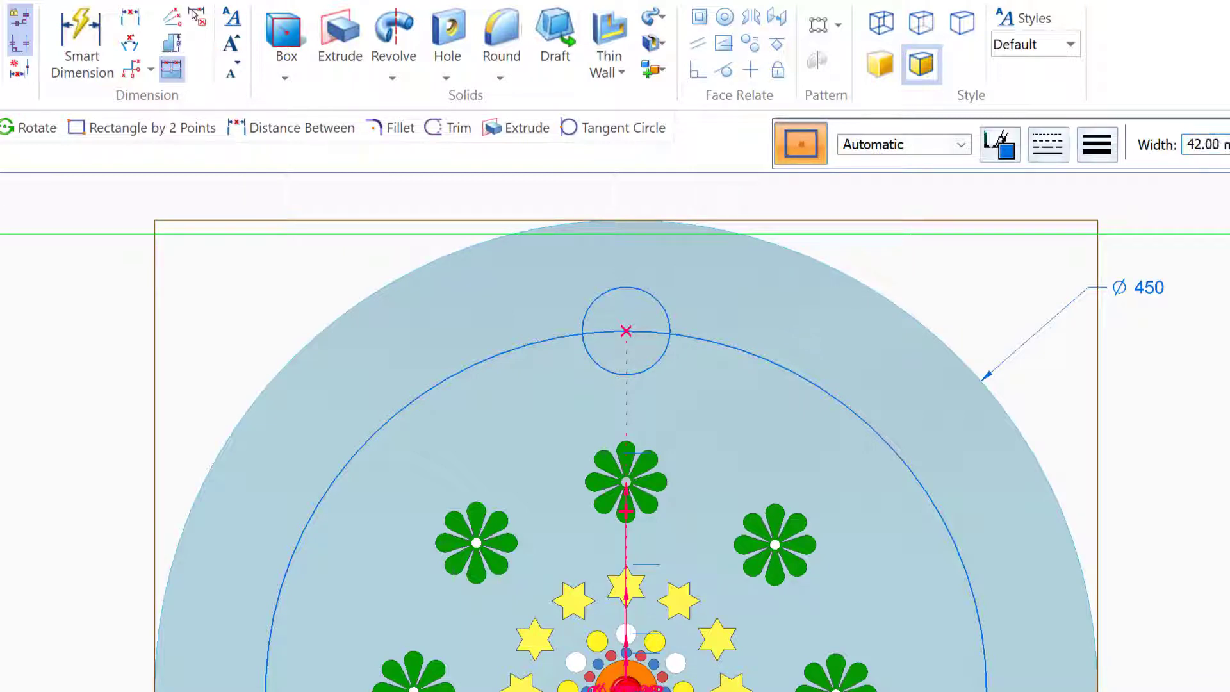
text(42)
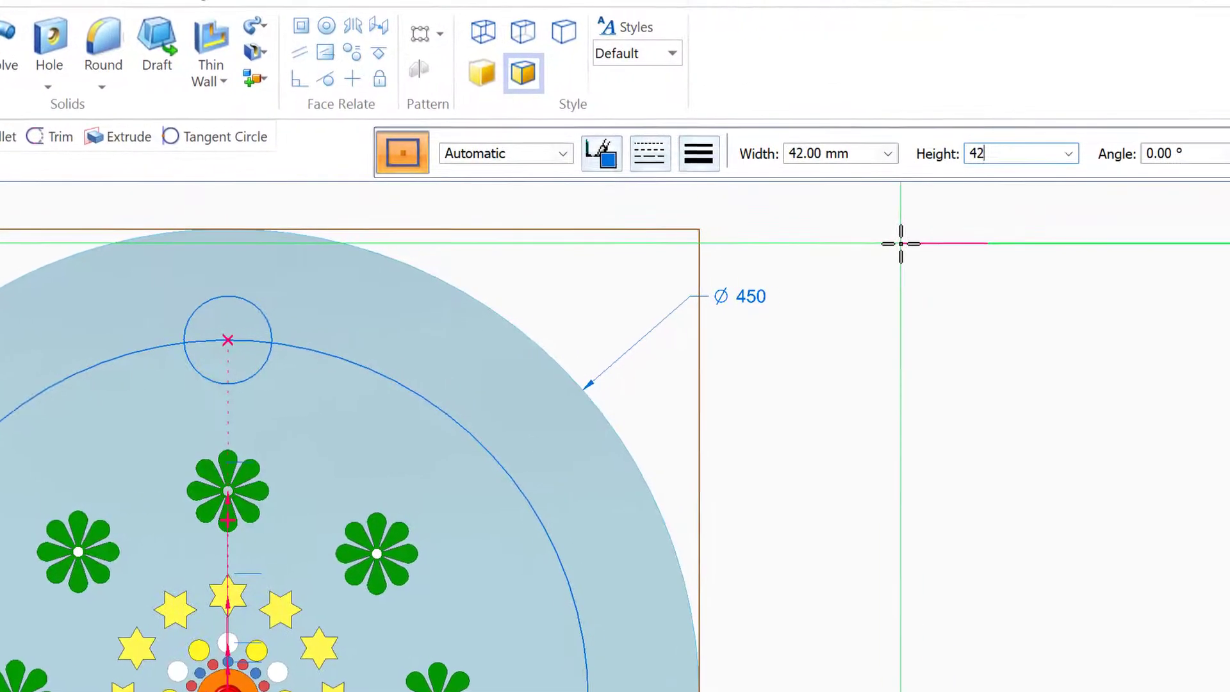
key(Tab)
key(Tab)
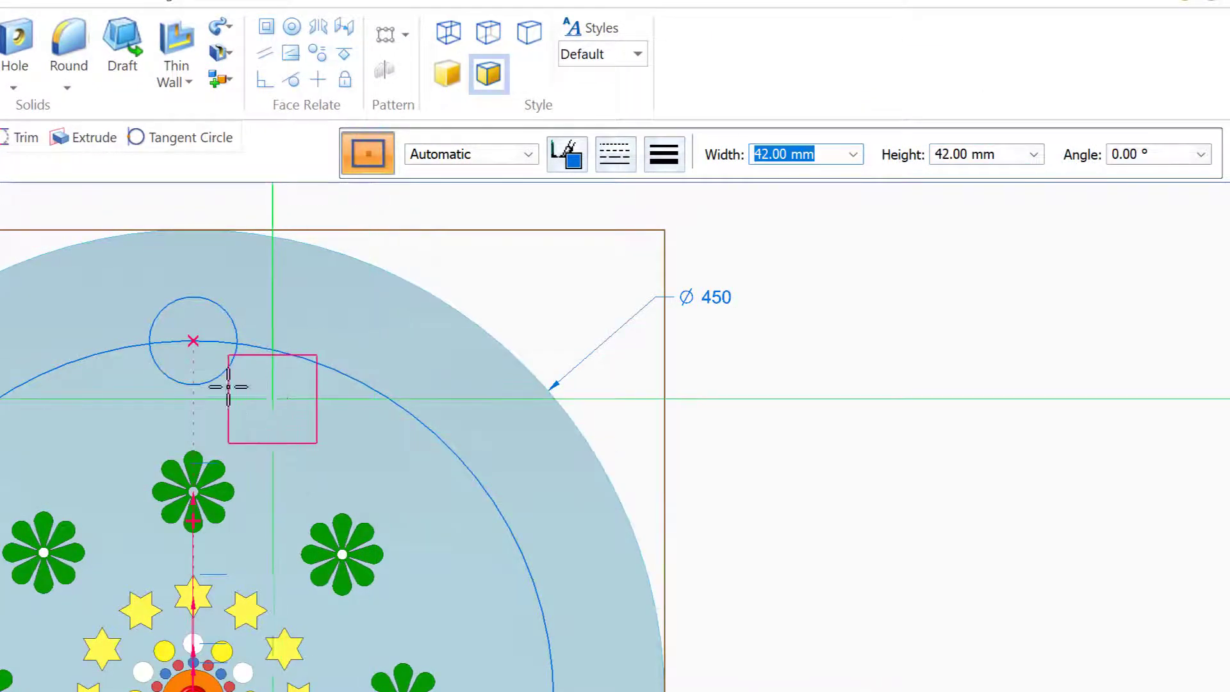
click(193, 340)
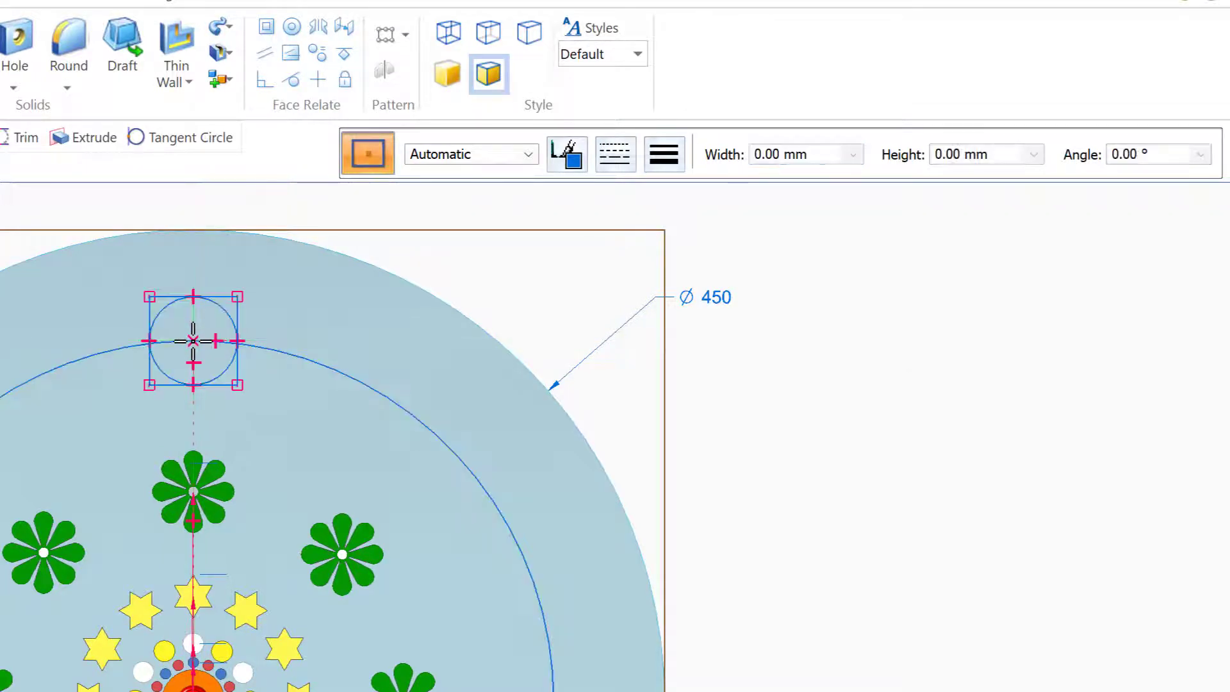
- Draw a 50 mm by 50 mm square centred on the same circle centre, around the smaller square
text(50)
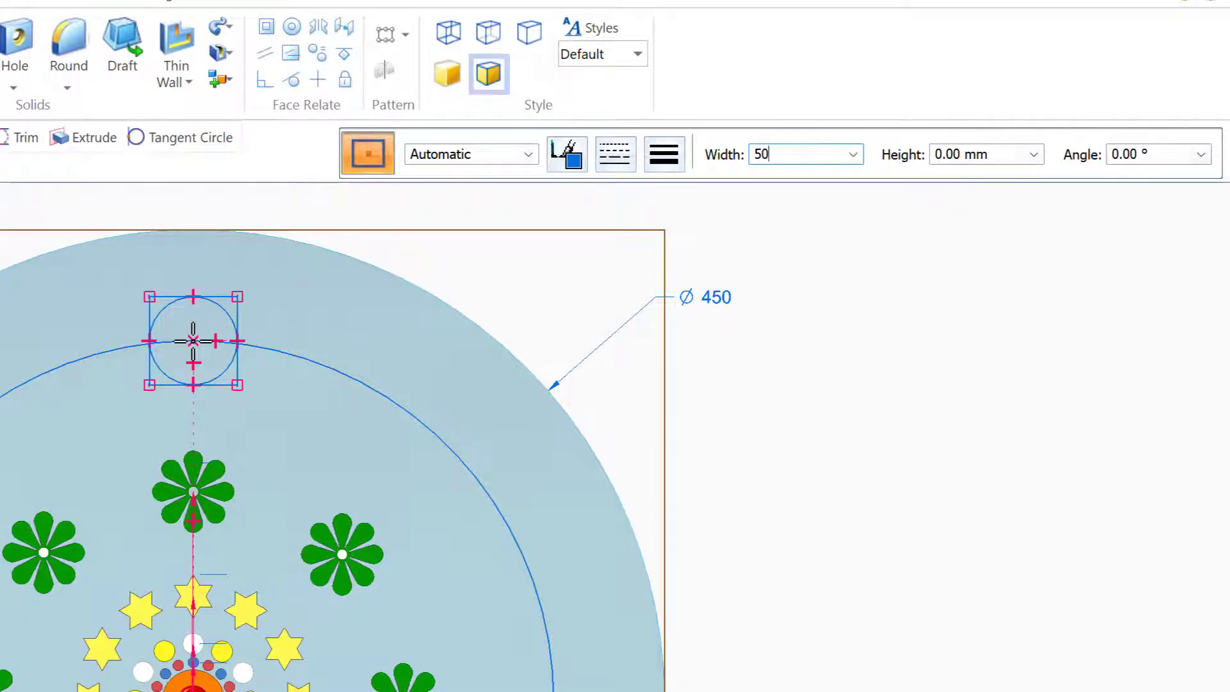
key(Tab)
text(5)
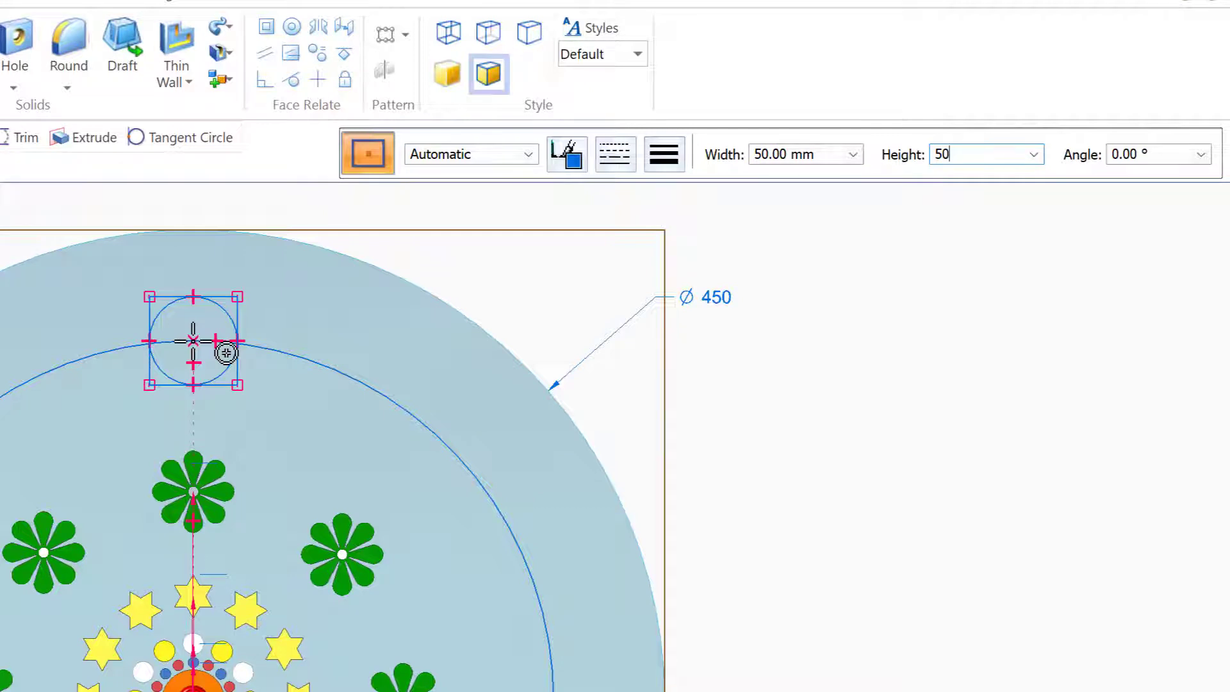
text(0)
key(Tab)
key(Tab)
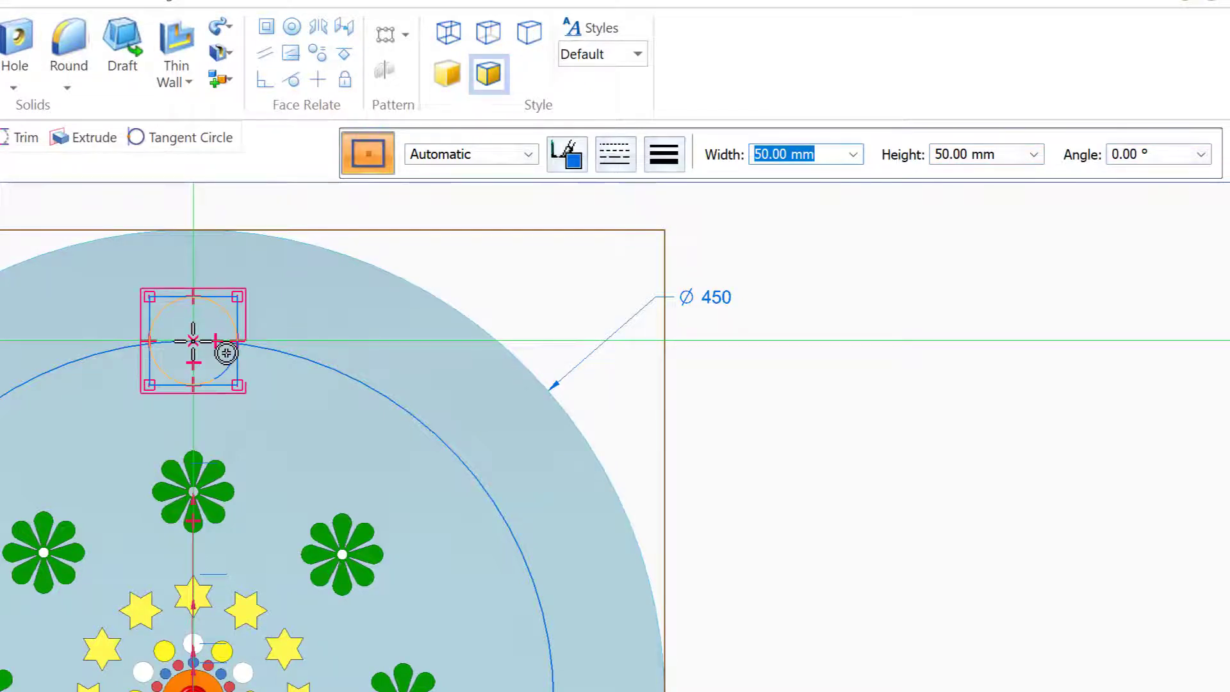
click(193, 340)
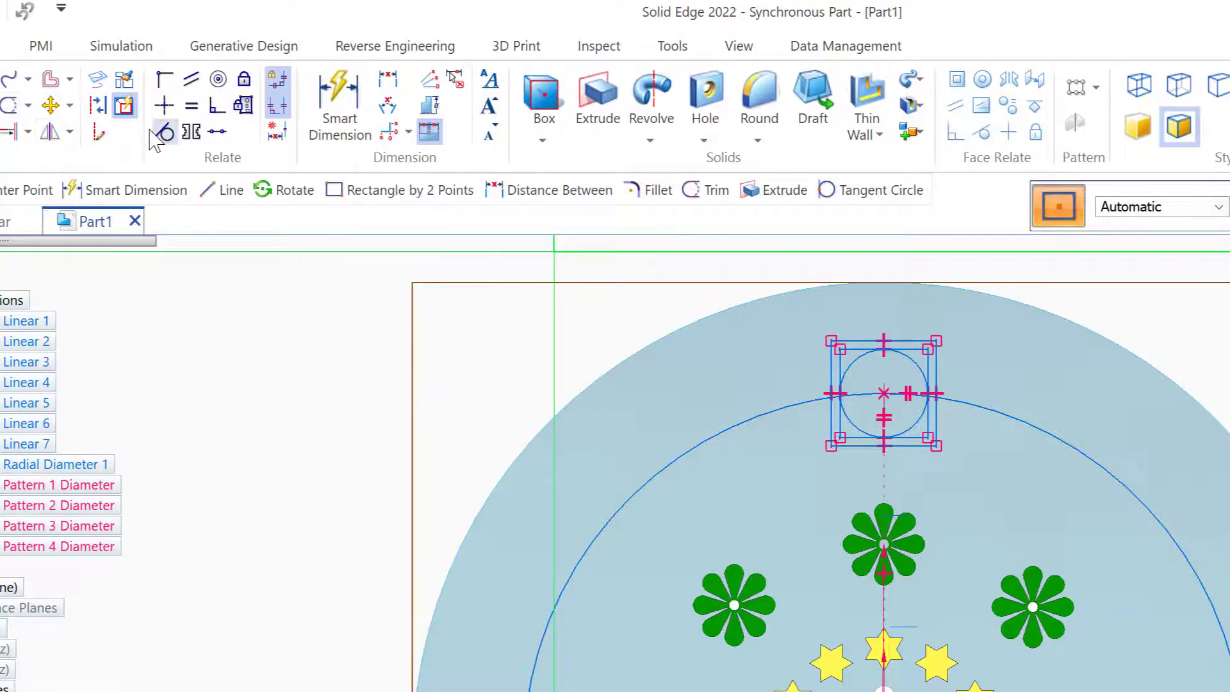
- Rotate a copy of the circle and both squares about the circle's centre using a 45° step
click(50, 105)
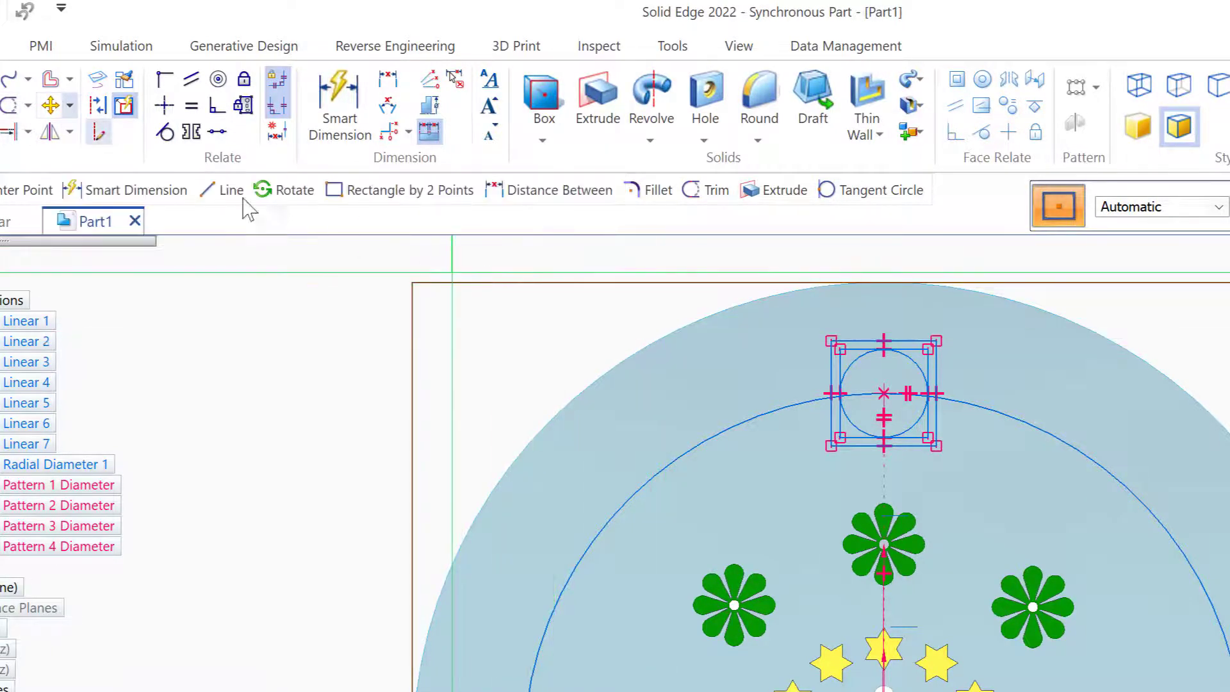
click(69, 106)
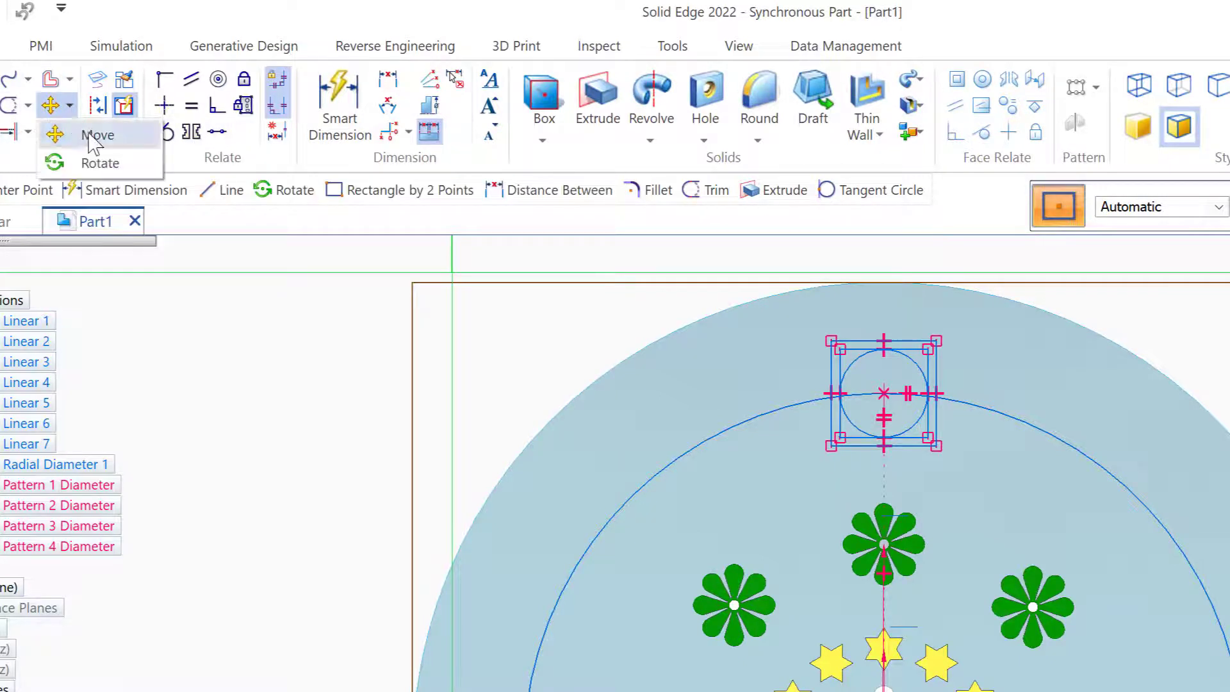
click(96, 164)
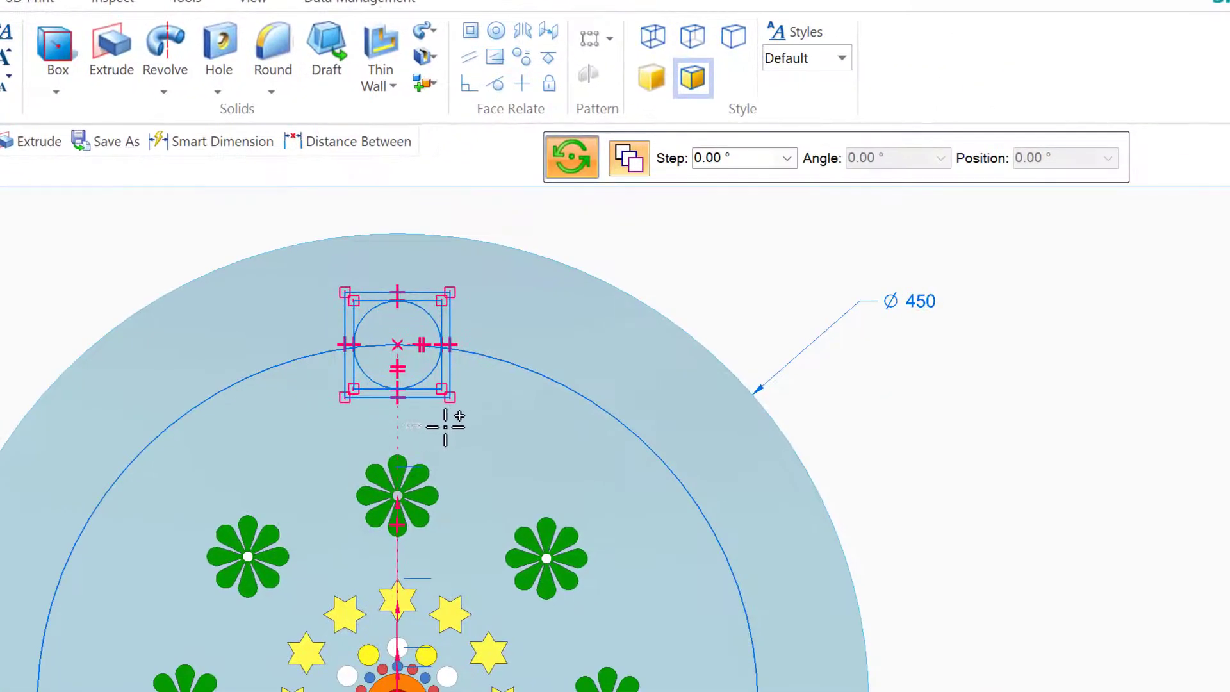
click(470, 428)
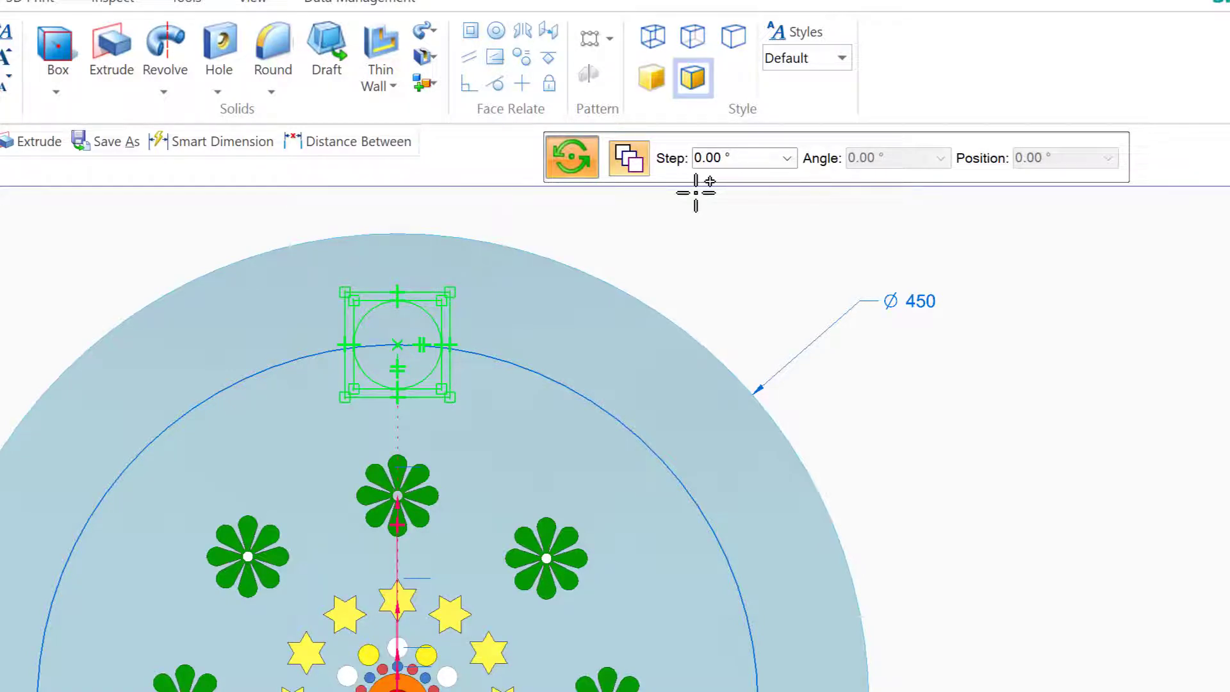
click(708, 160)
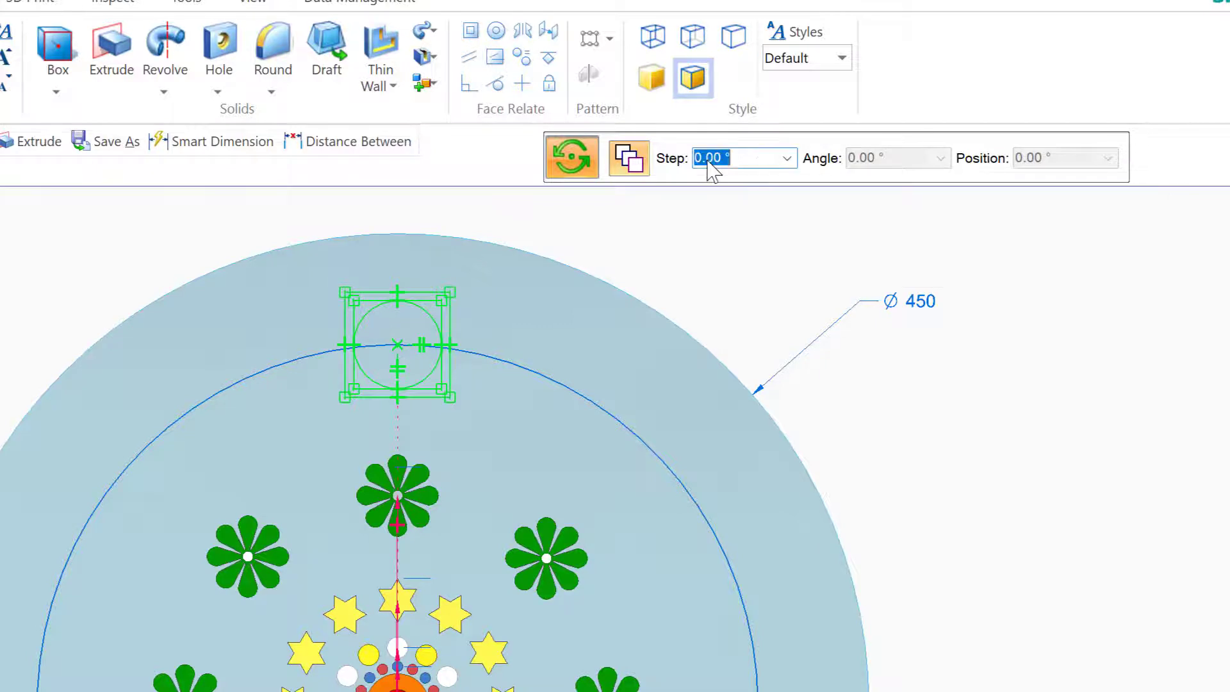
text(45)
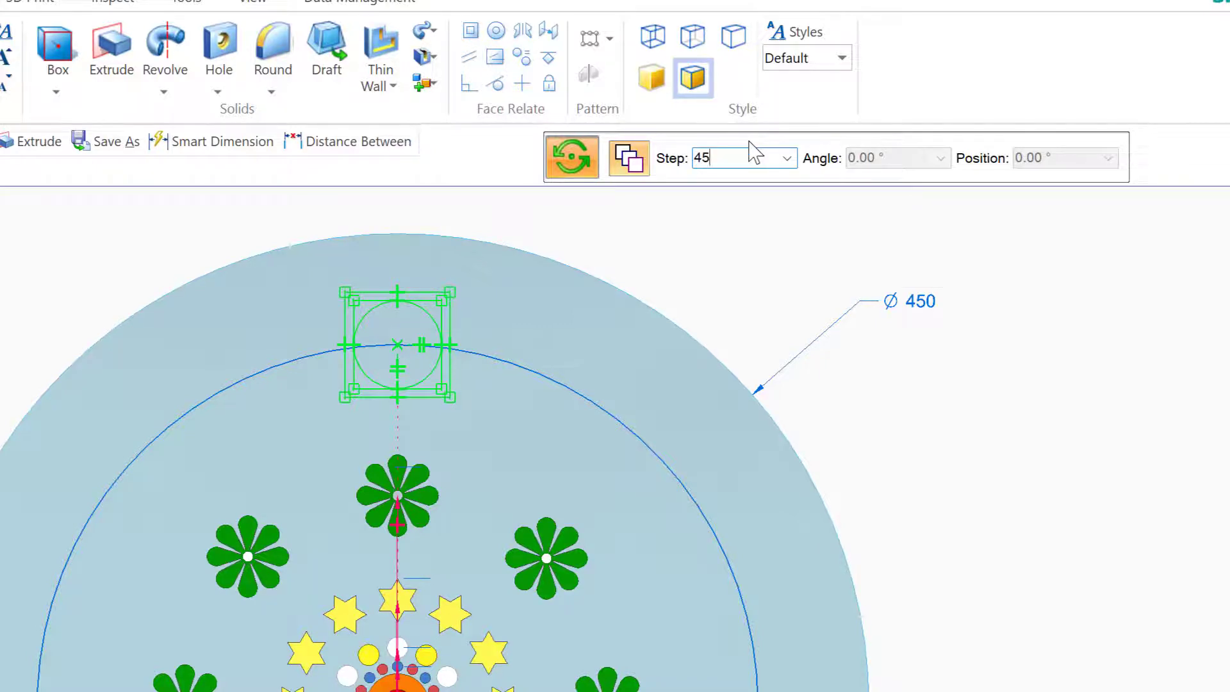
key(Return)
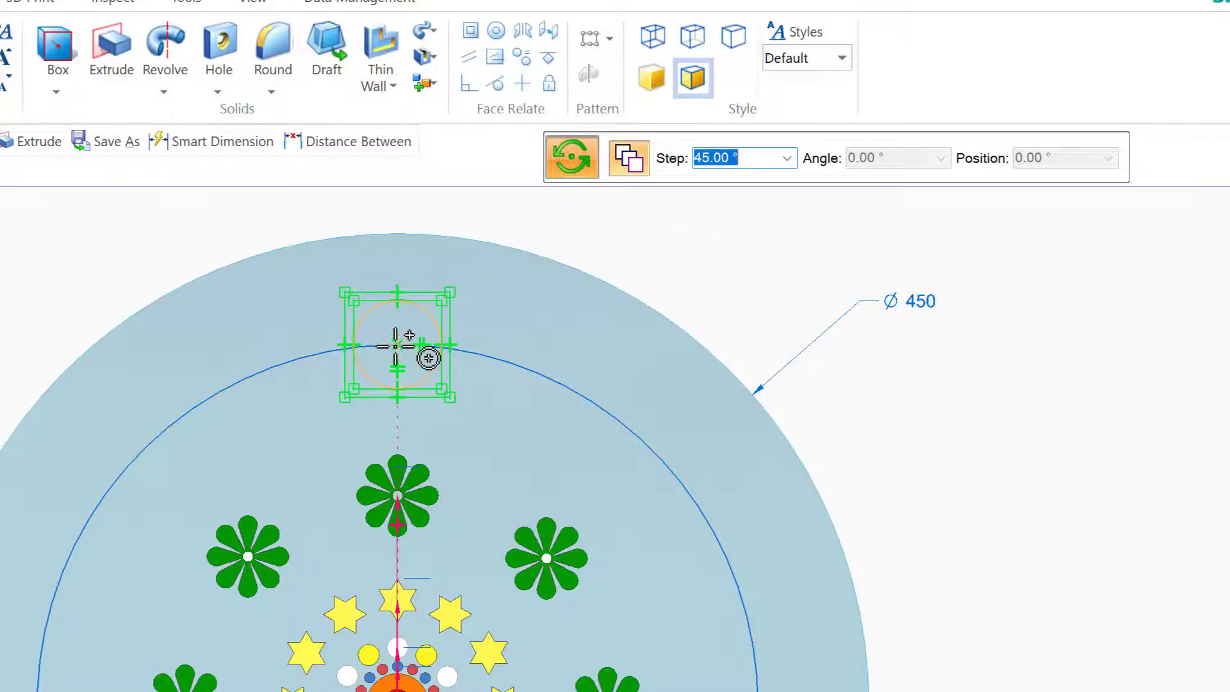
key(Tab)
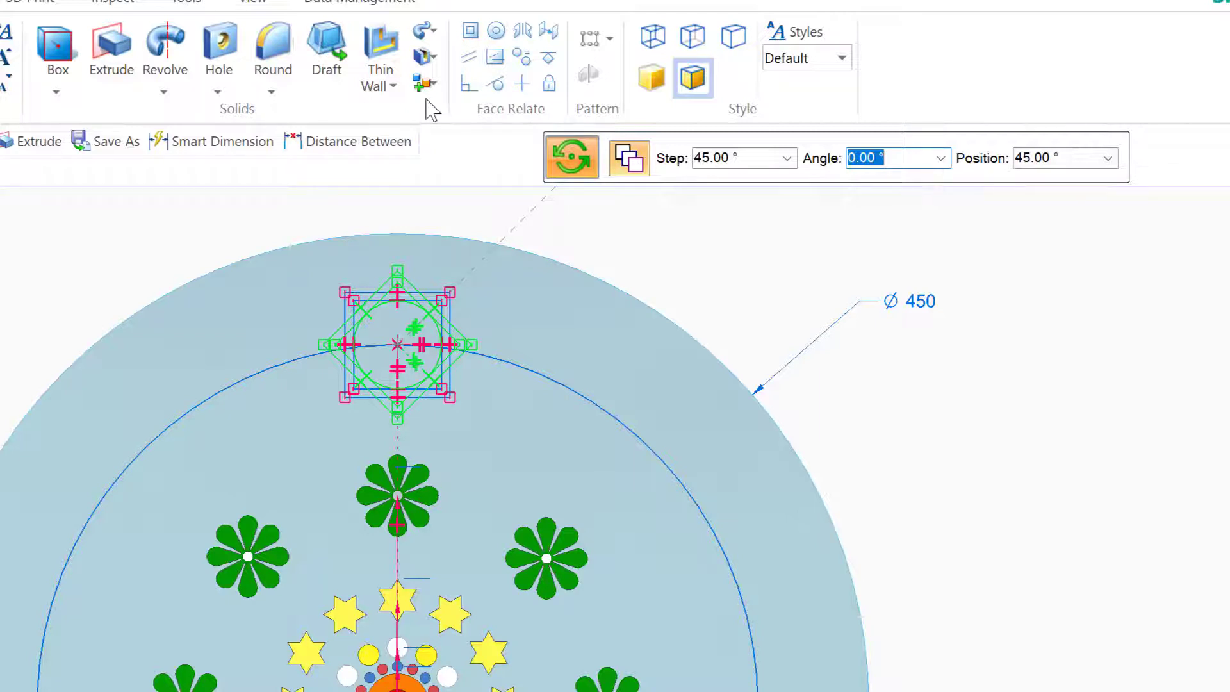
key(Escape)
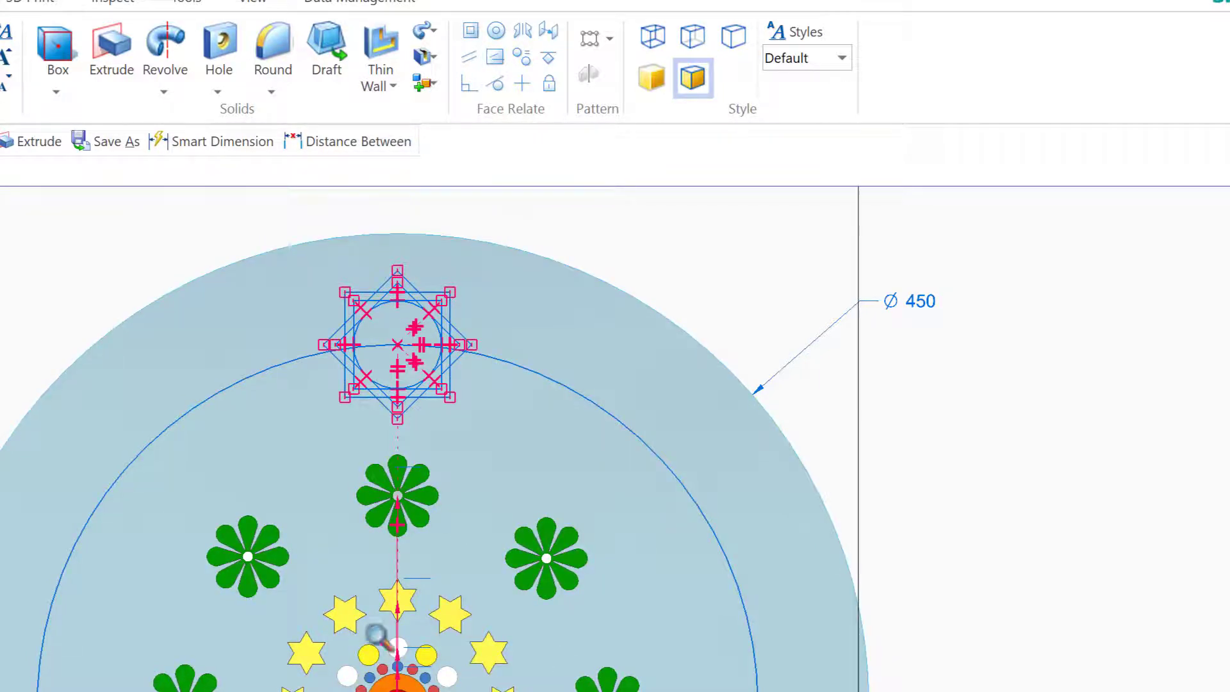
- Save the part under the file name Pattern.par
click(240, 228)
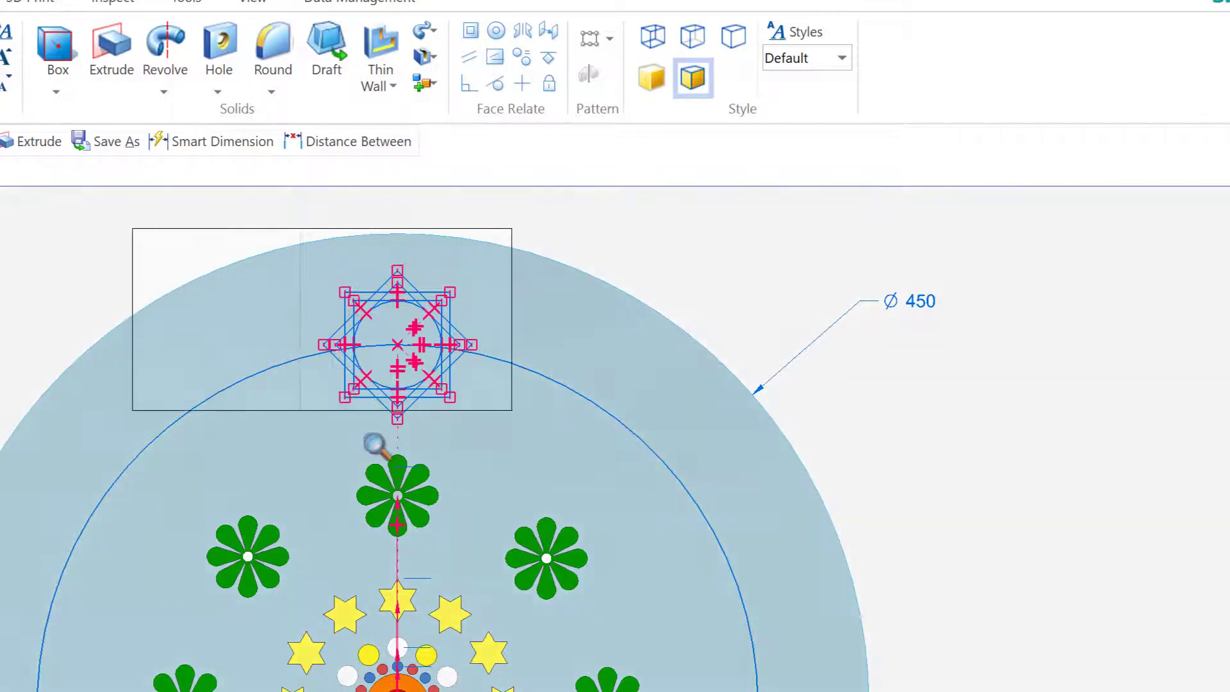
click(397, 444)
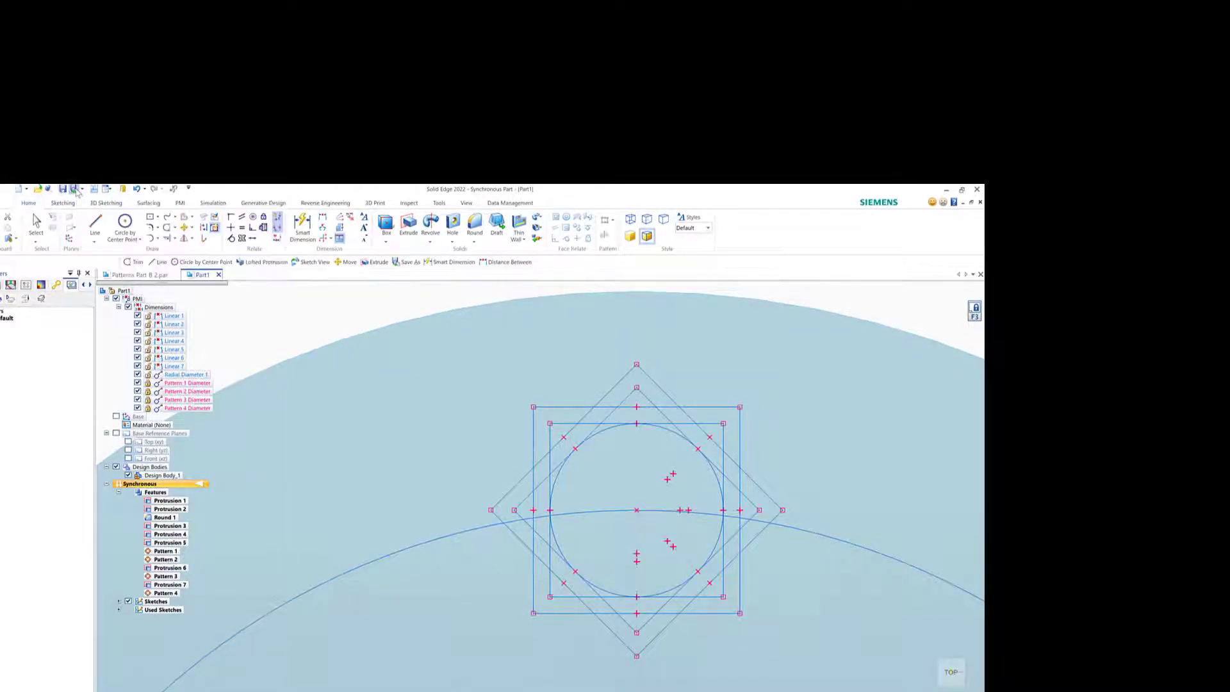
click(75, 191)
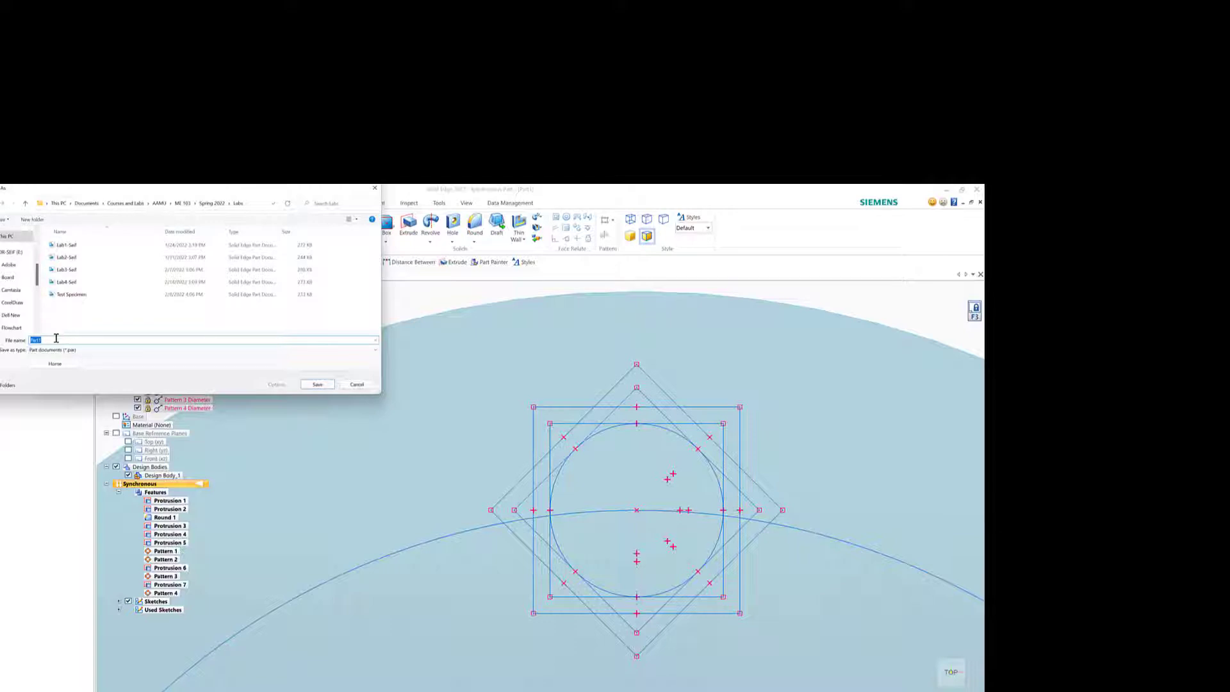
drag(54, 340, 26, 337)
key(Return)
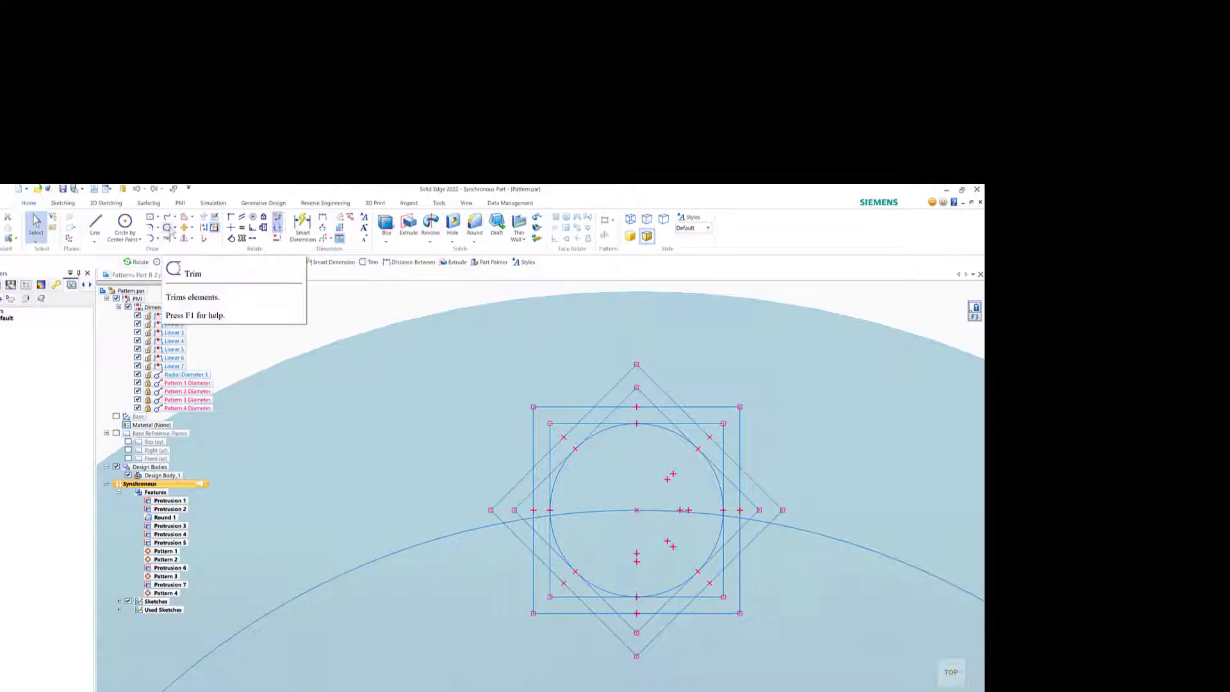
- Trim the overlapping square segments into two nested eight-pointed star outlines and undo the last wrong trim
click(168, 228)
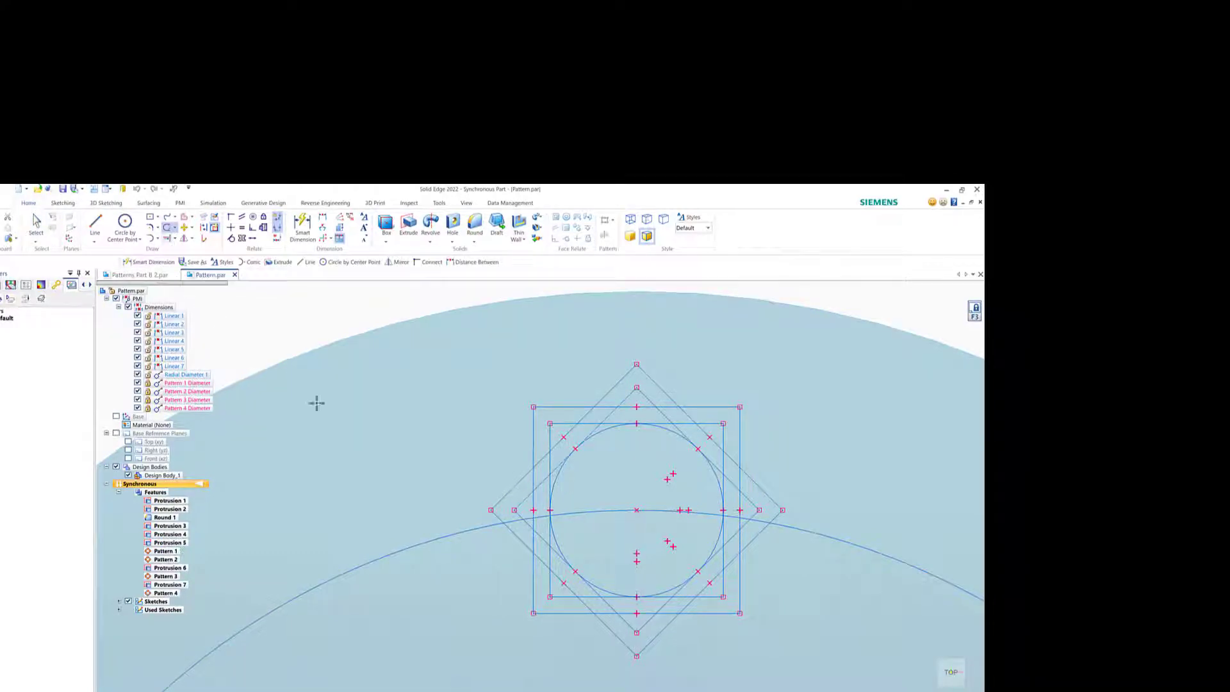
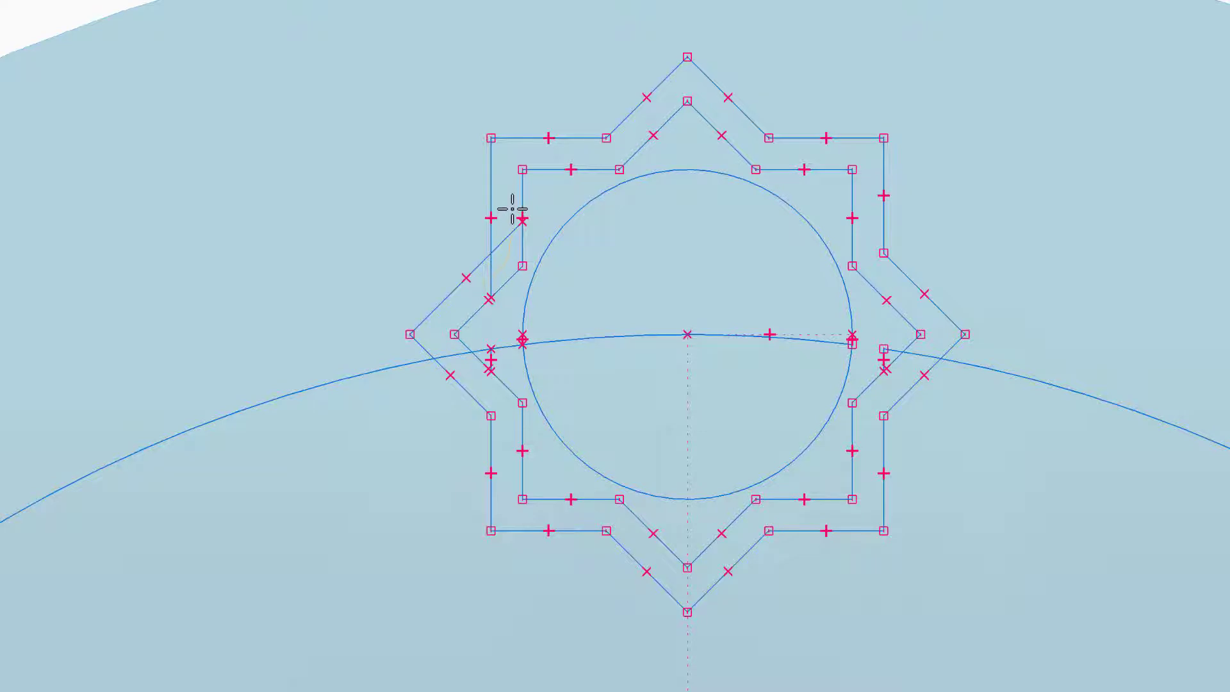
key(ctrl+z)
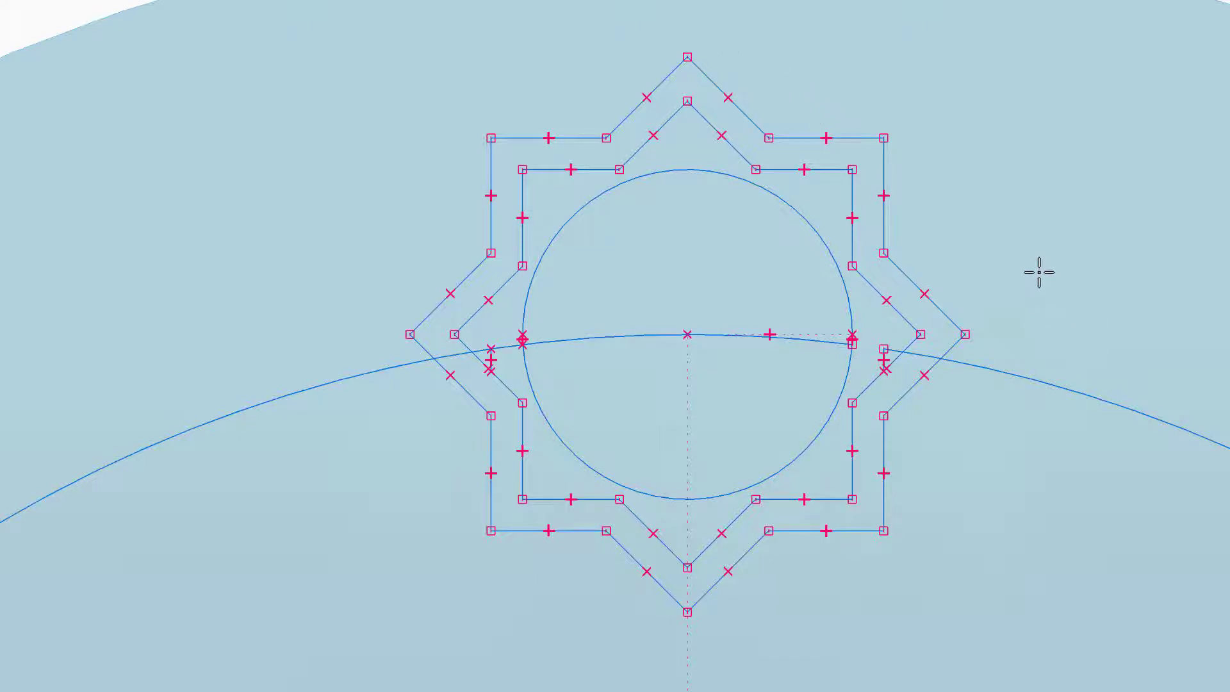
- Extrude the band between the outer and inner star outlines 2 mm upward, selecting the outlines as chains
shift+middle_drag(1039, 270, 1026, 223)
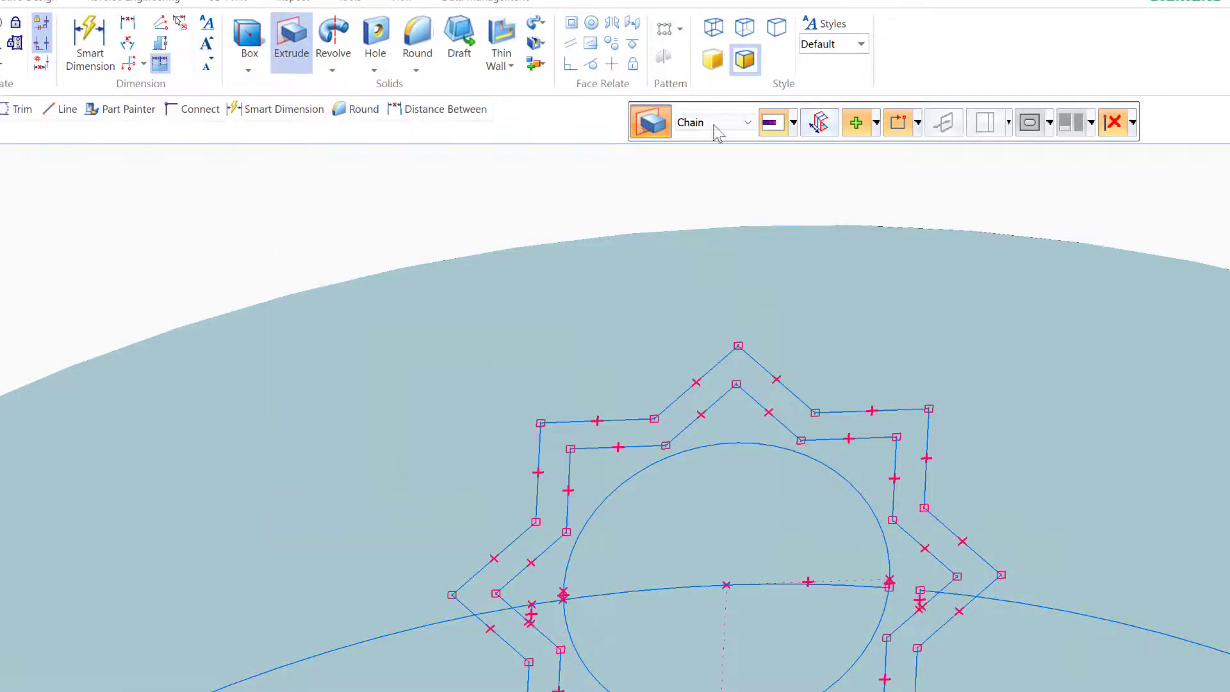
click(806, 408)
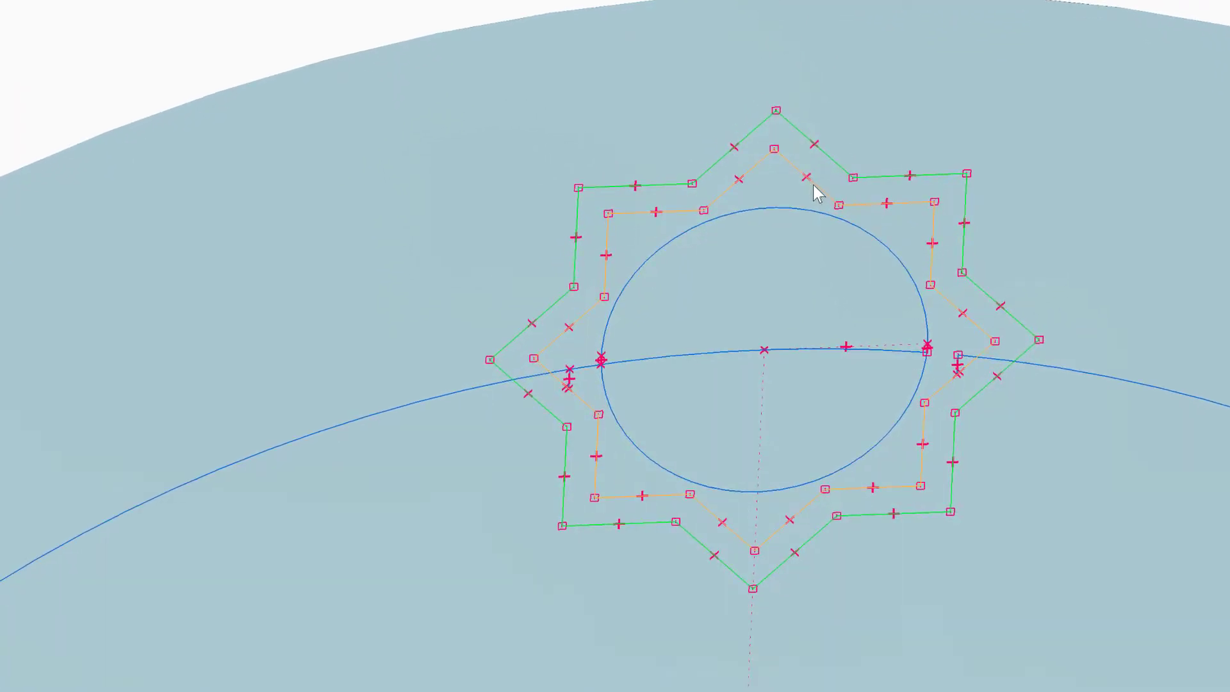
click(813, 187)
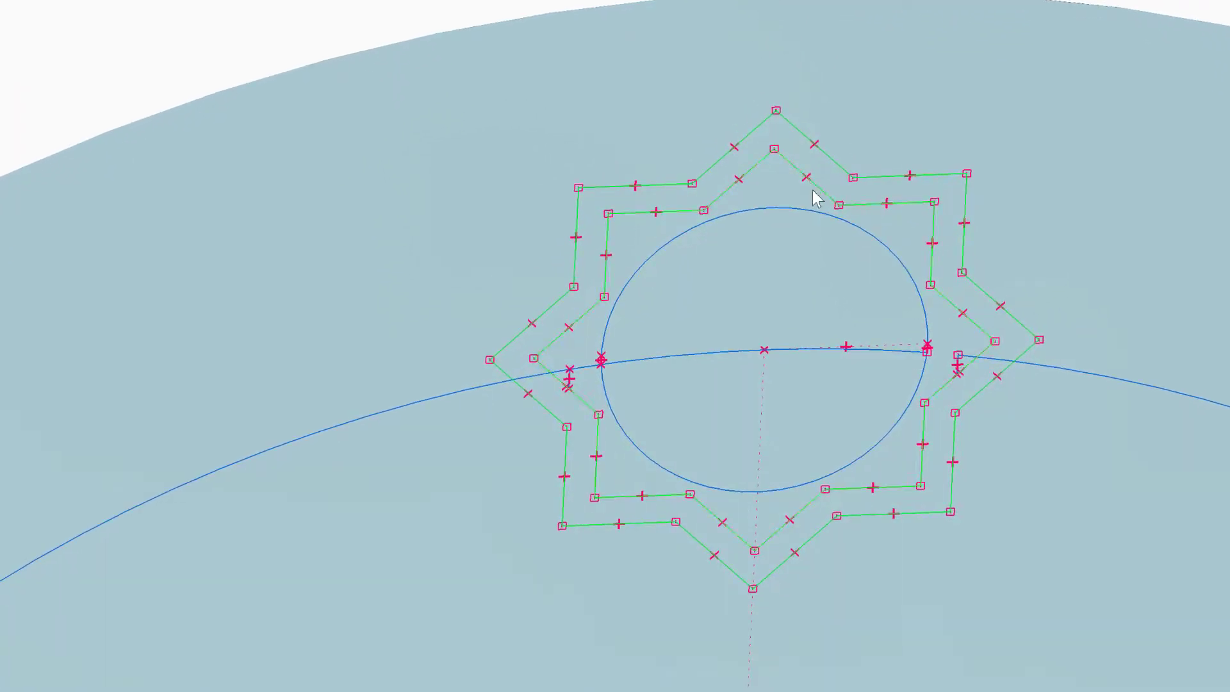
drag(818, 179, 782, 130)
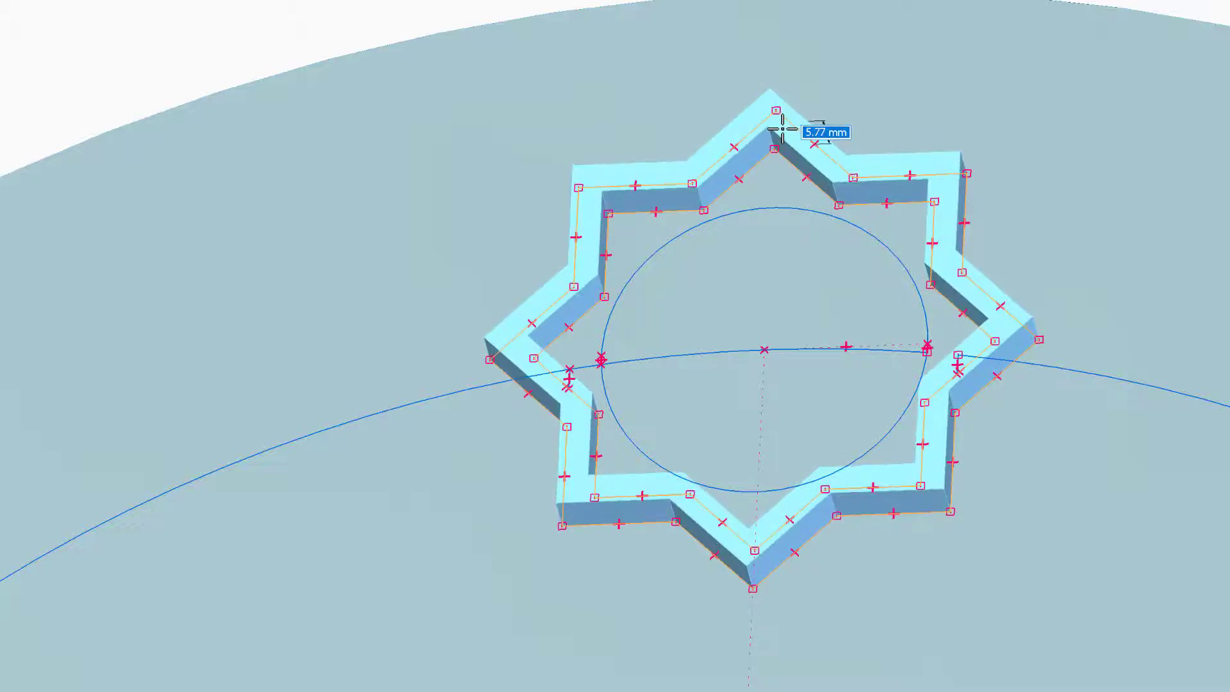
text(2)
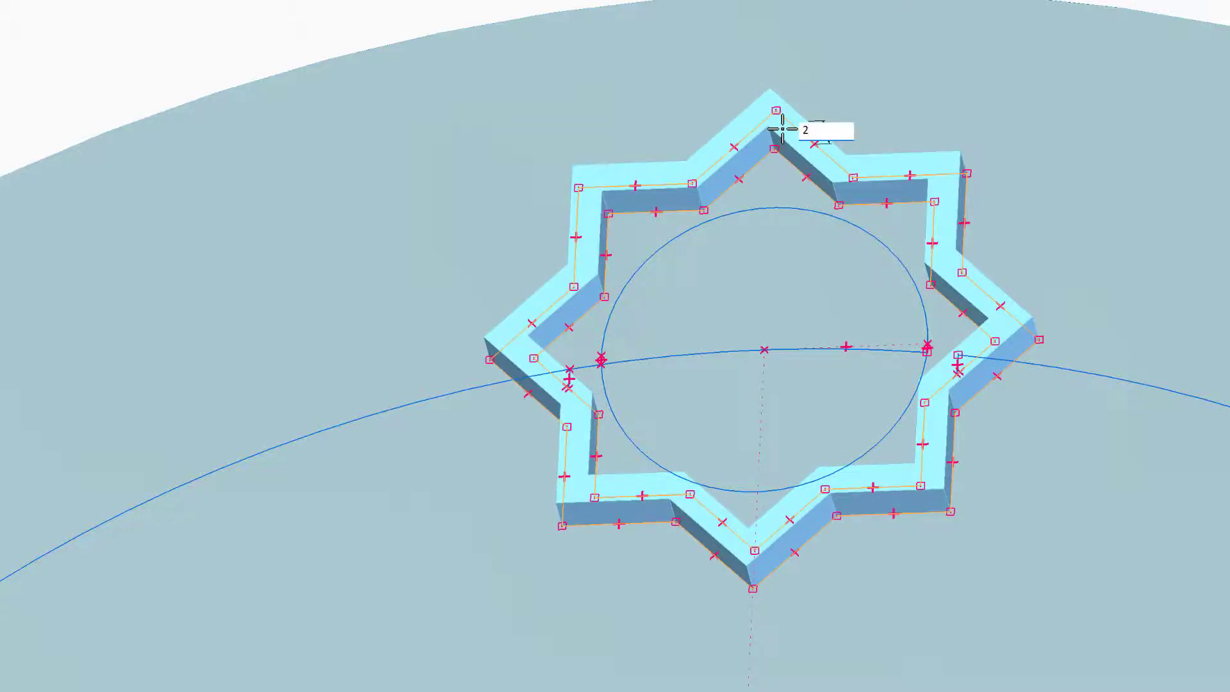
key(Return)
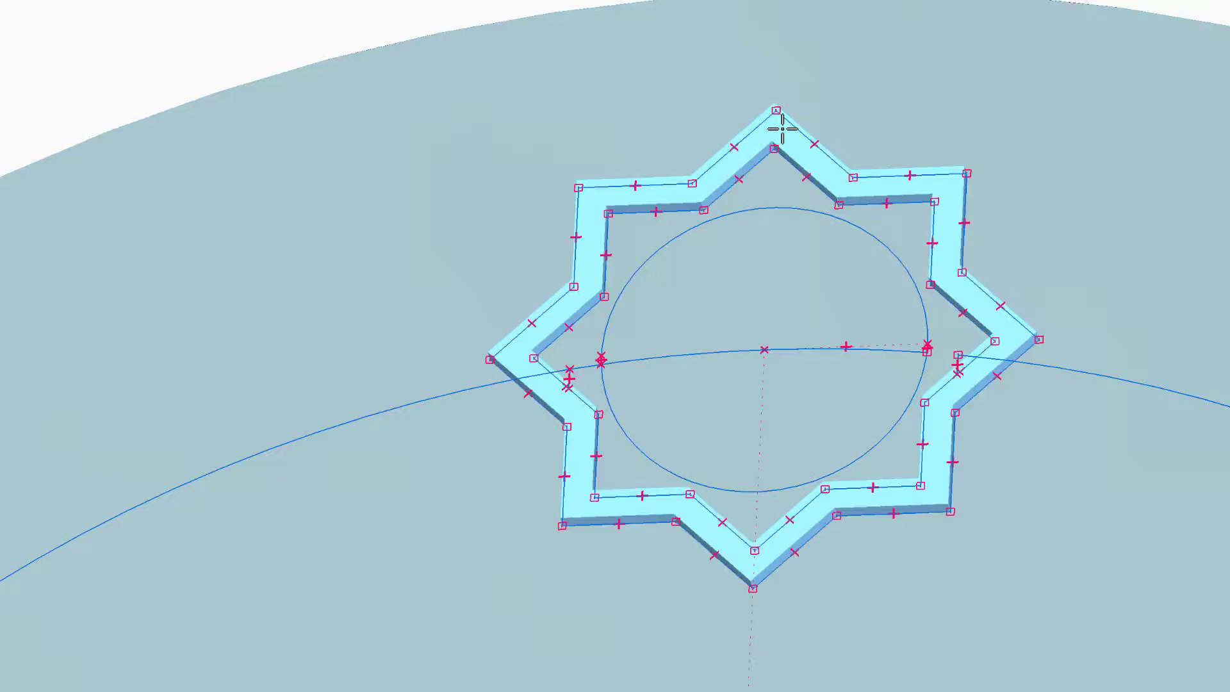
- Draw a bowed conic curve from the inner star corner just right of the top point to the centre of the inner circle
click(567, 77)
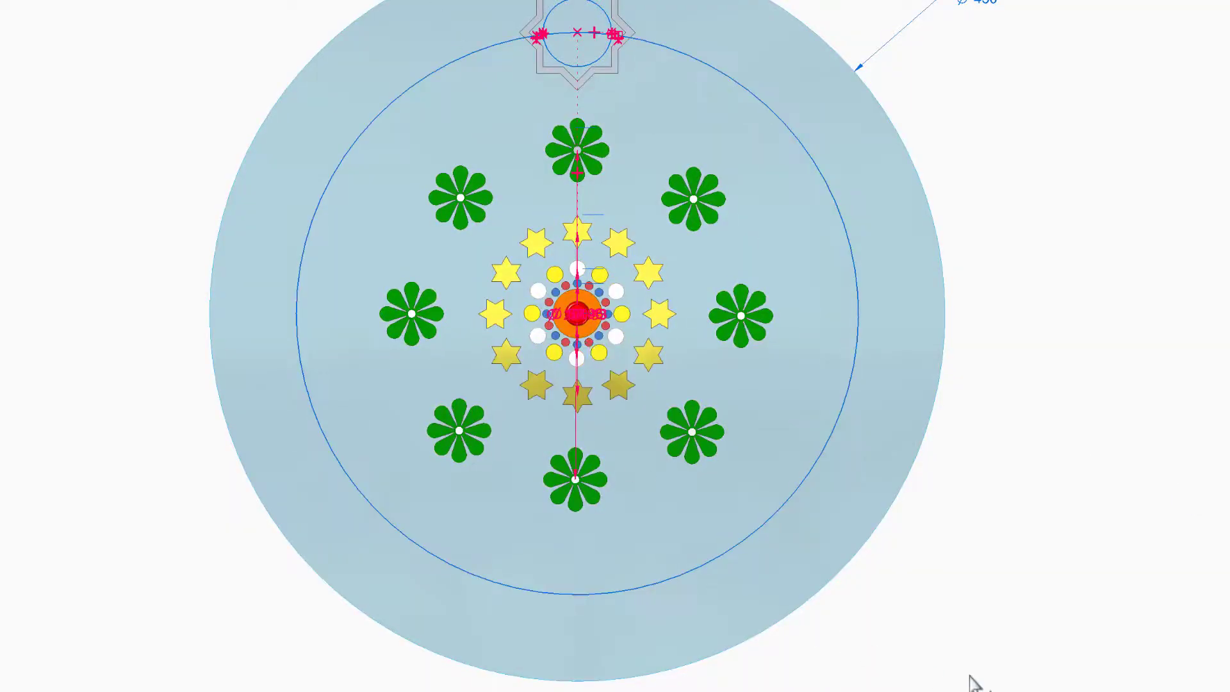
click(980, 664)
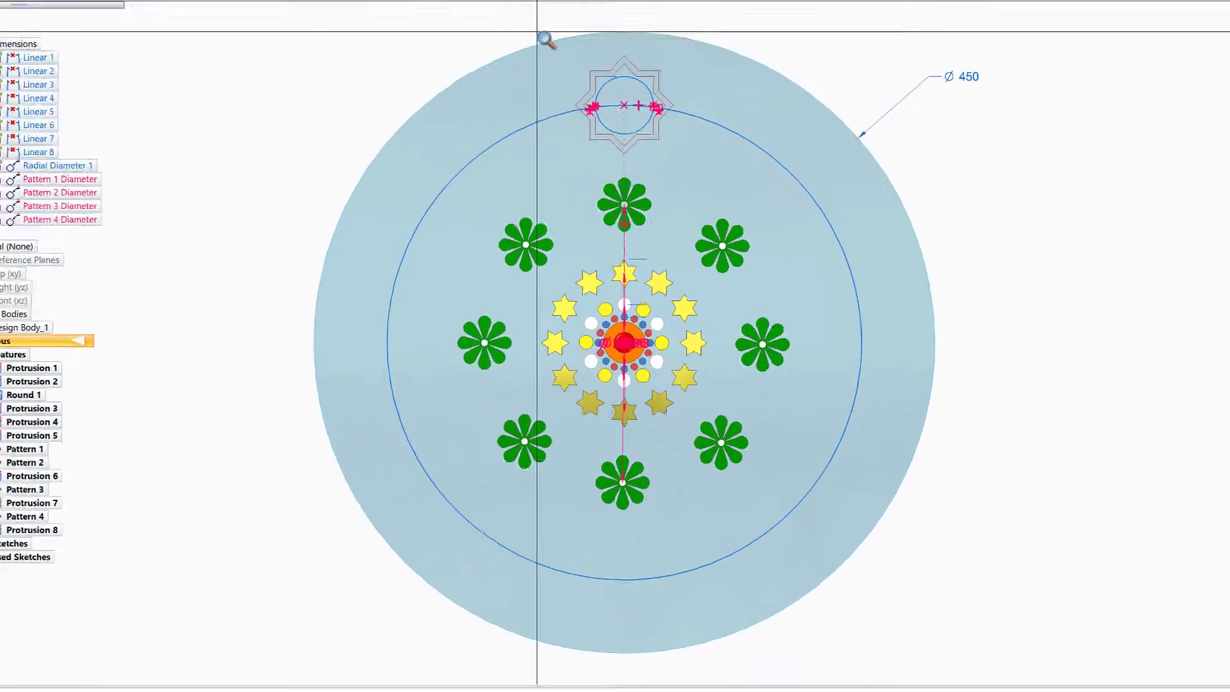
mouse_move(623, 132)
mouse_down()
mouse_move(655, 225)
mouse_move(698, 262)
mouse_up()
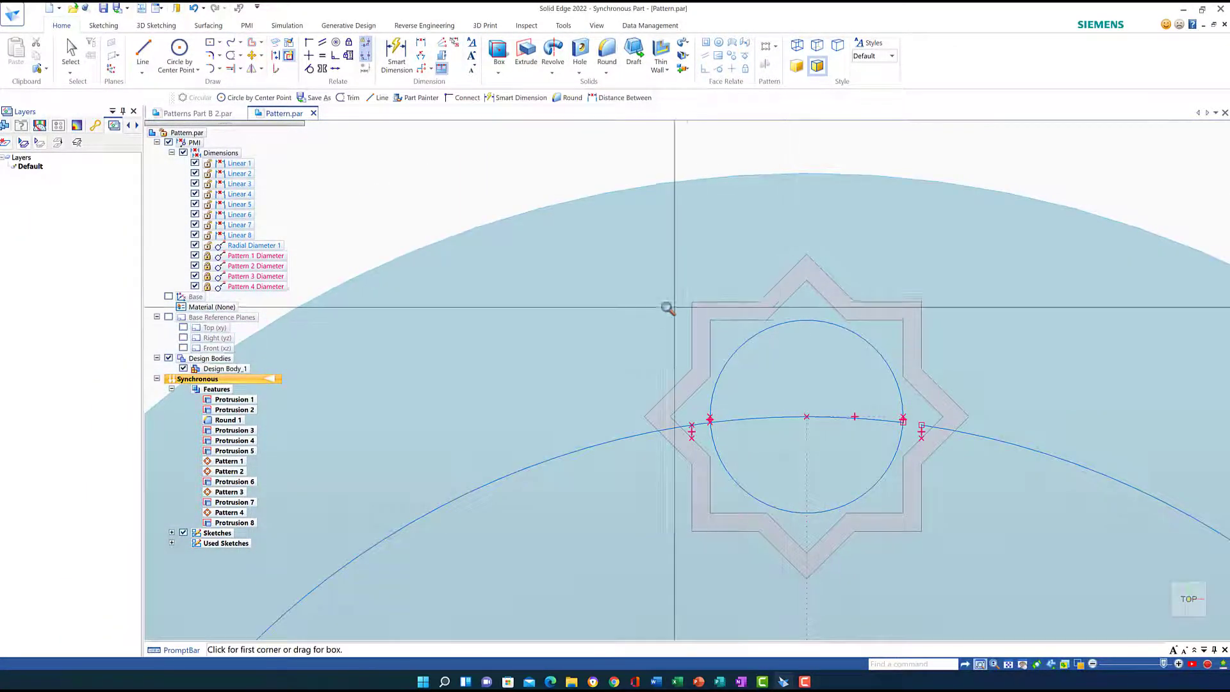
mouse_move(635, 259)
mouse_down()
mouse_move(709, 489)
mouse_move(851, 595)
mouse_up()
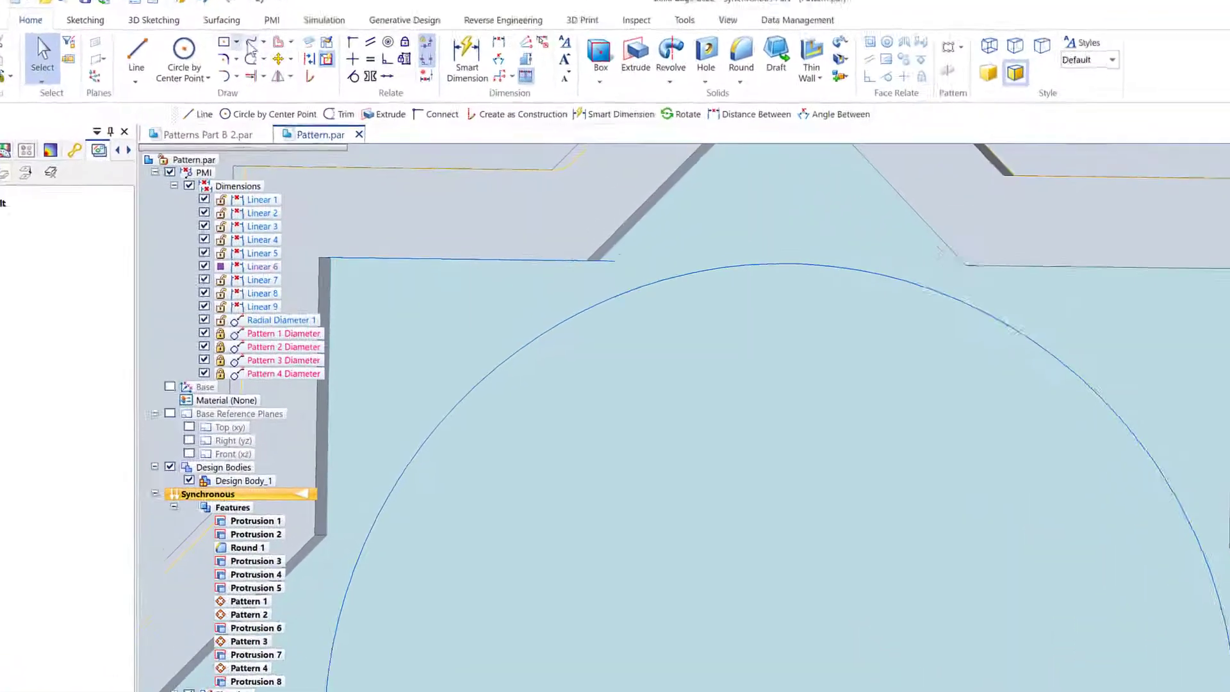
click(293, 43)
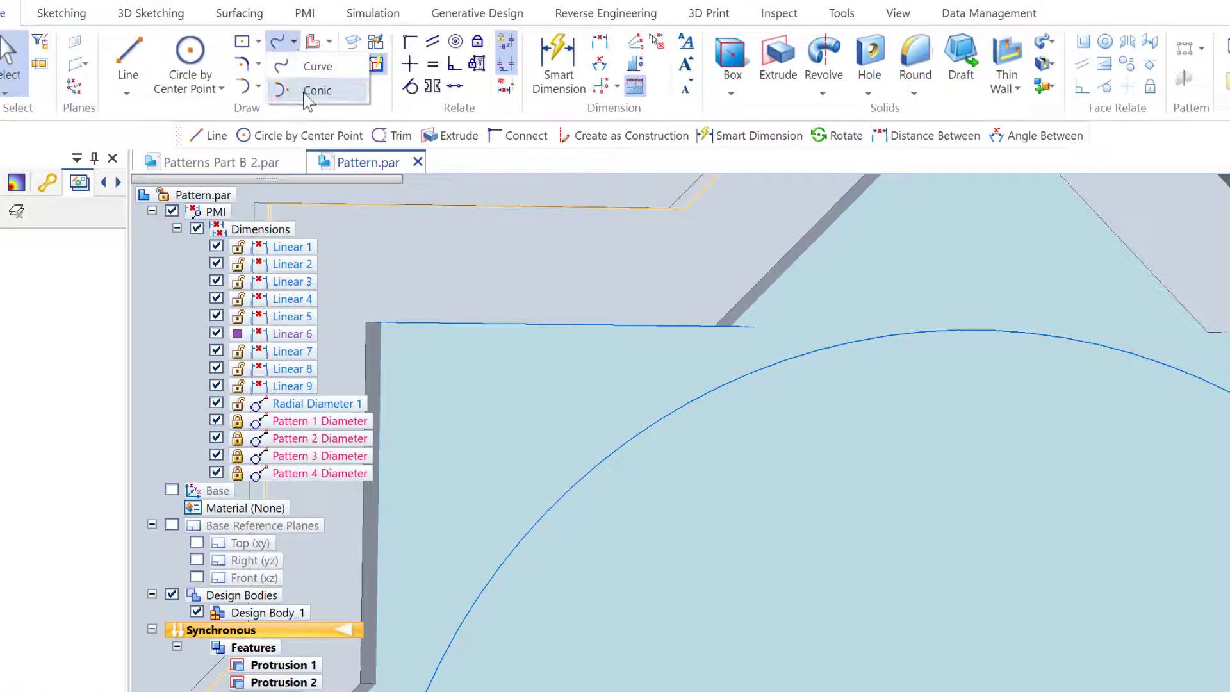
click(307, 64)
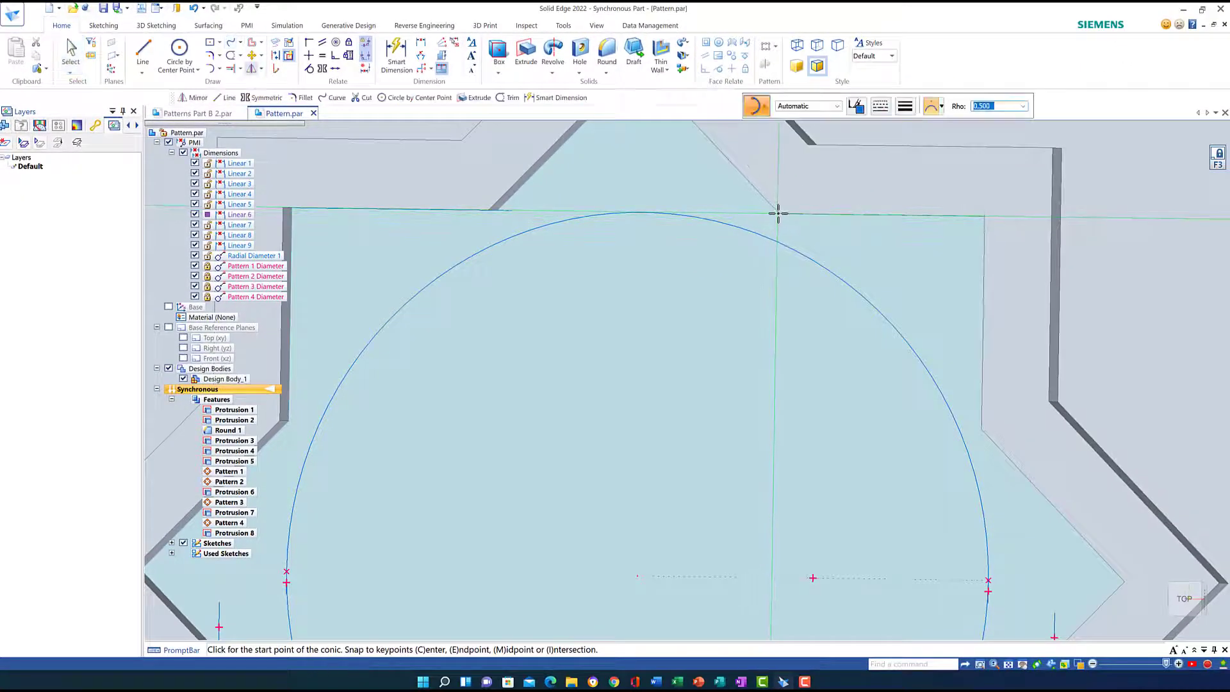
click(780, 214)
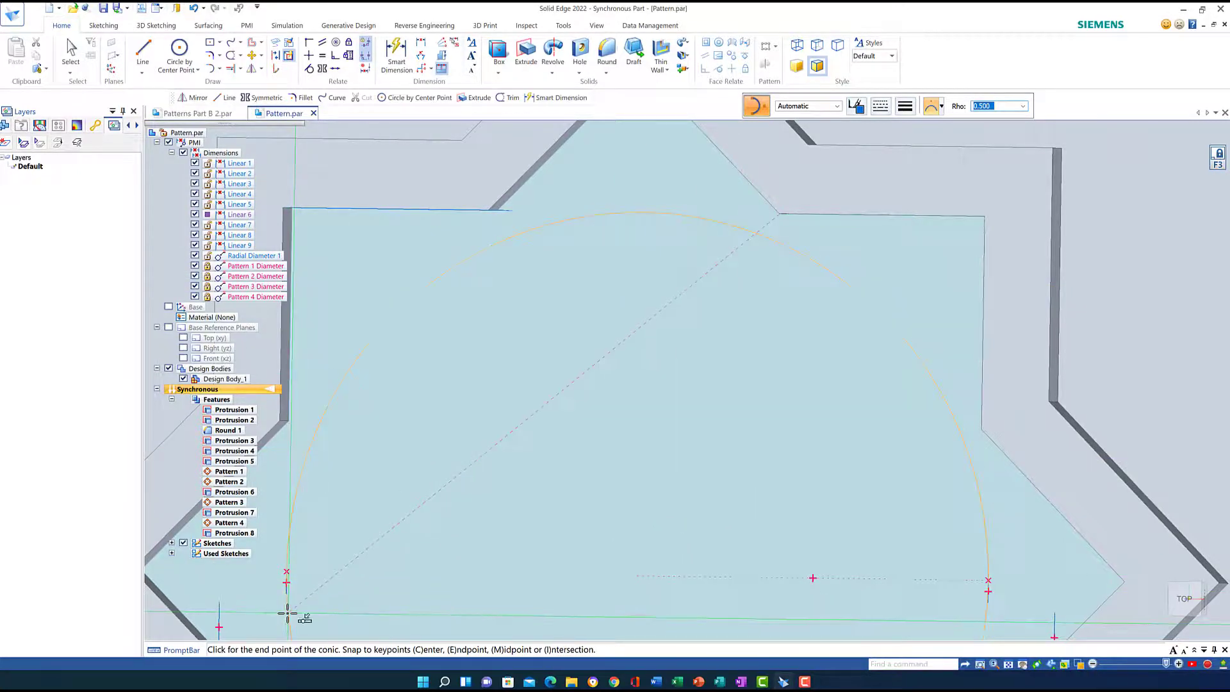
click(636, 576)
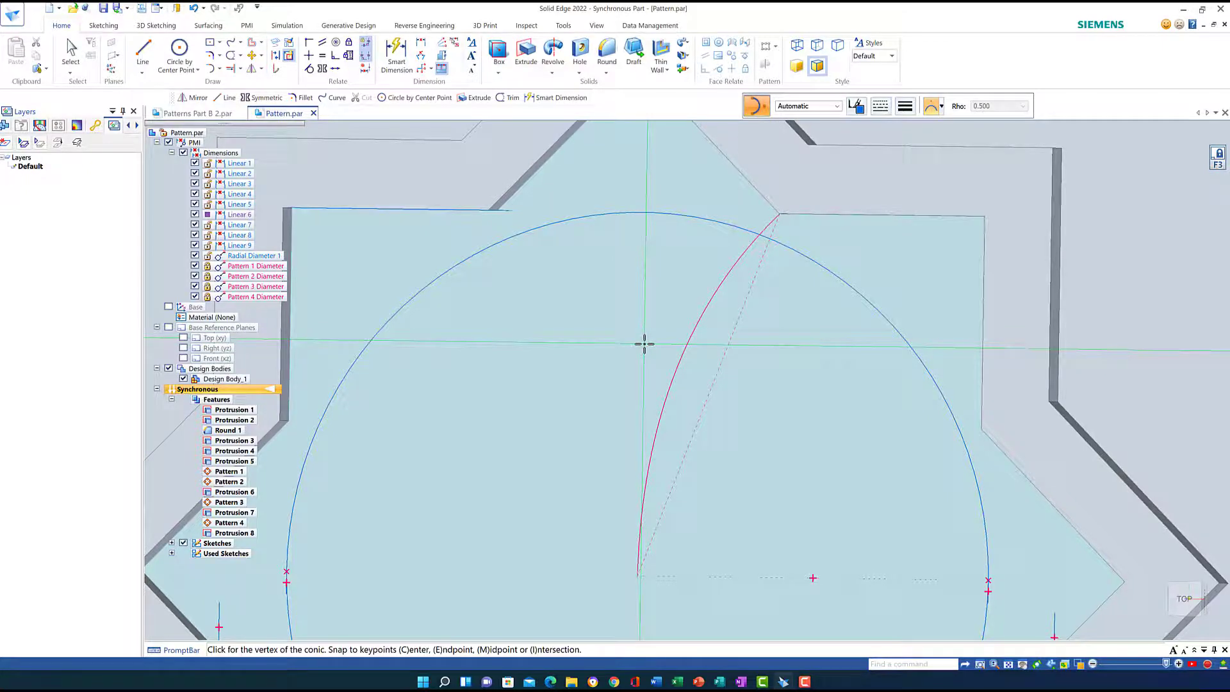
click(645, 344)
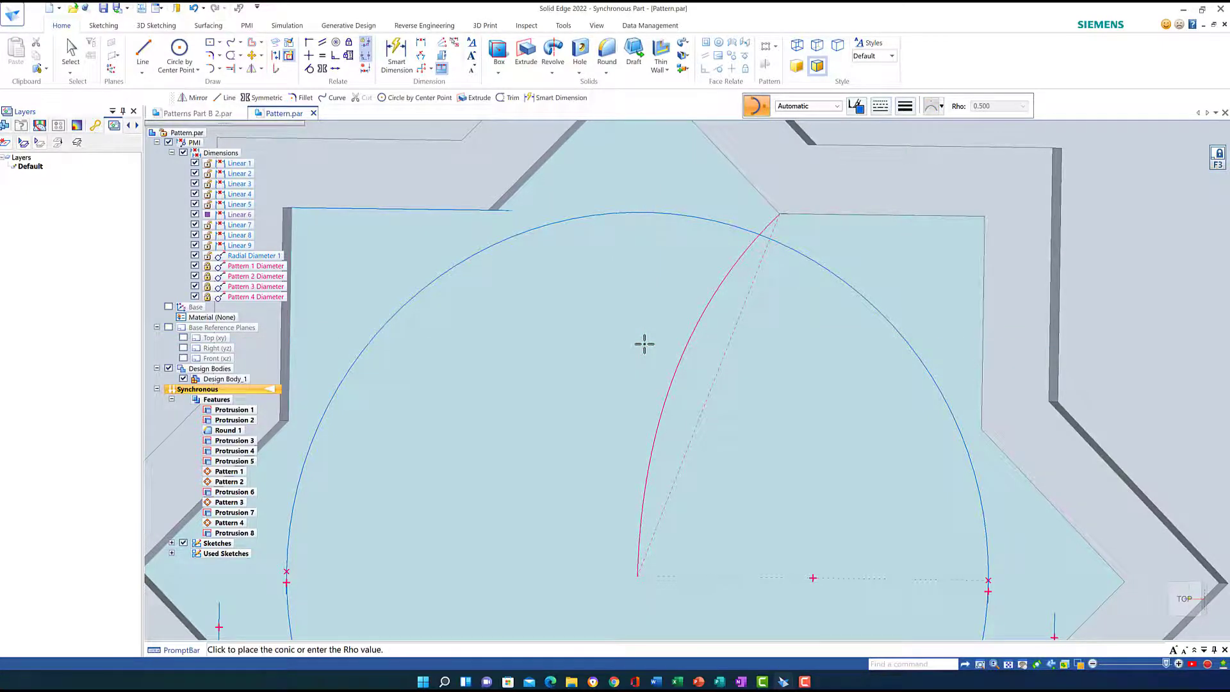
click(644, 344)
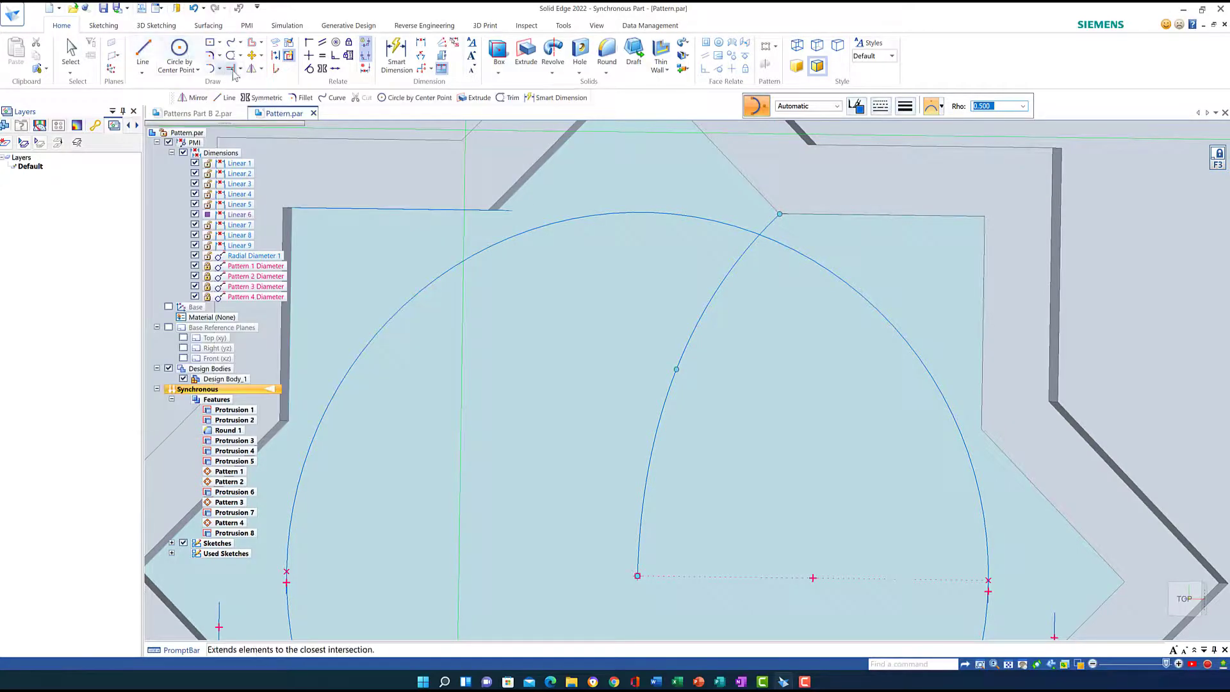
- Mirror a copy of the conic about the line from the circle's centre to the star corner, forming a closed petal outline
click(252, 68)
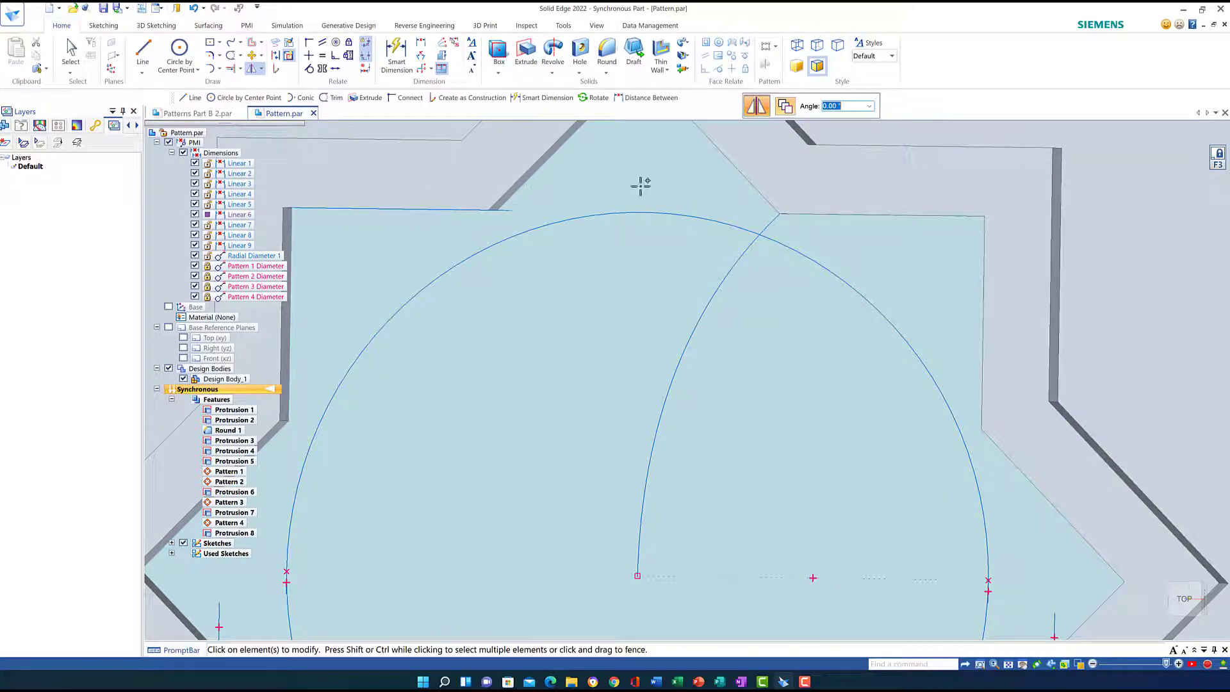
drag(610, 164, 560, 521)
drag(776, 600, 794, 596)
right_click(777, 606)
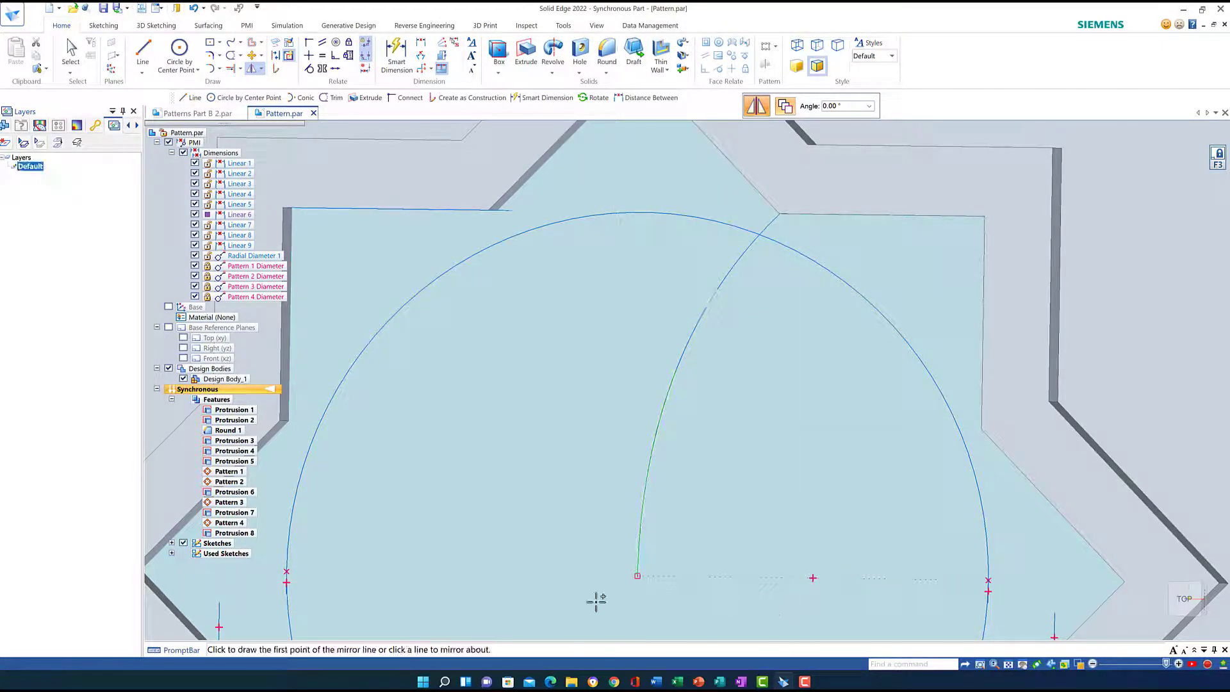
click(637, 575)
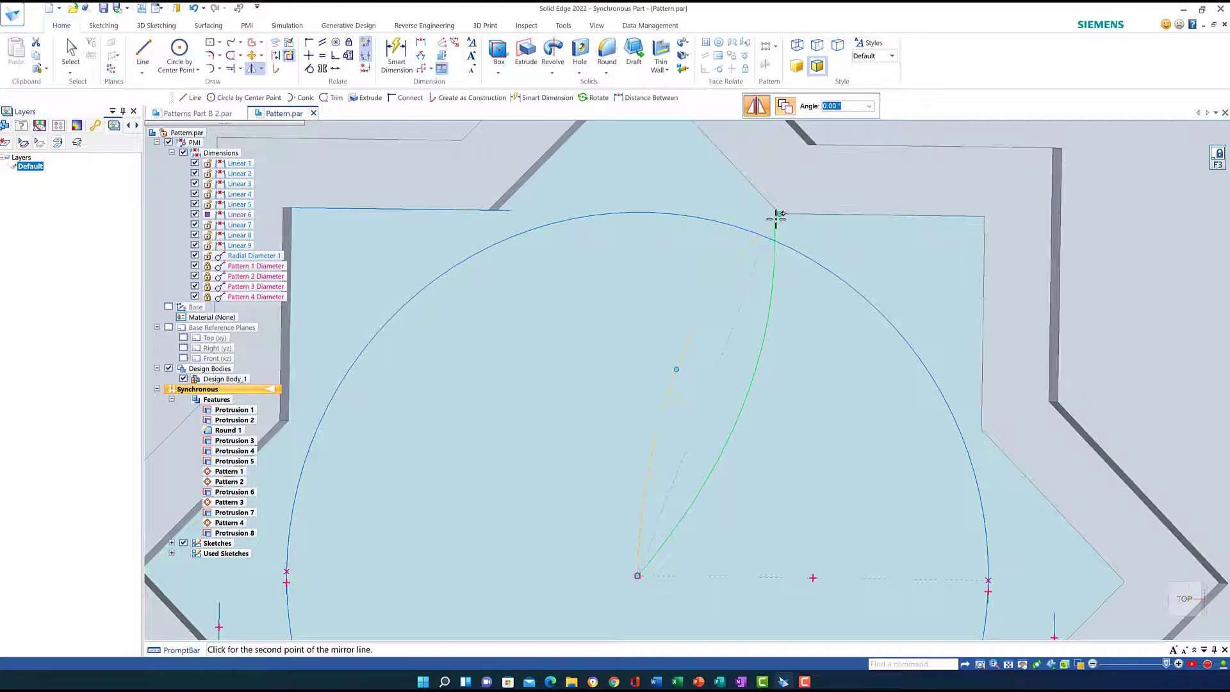
click(780, 212)
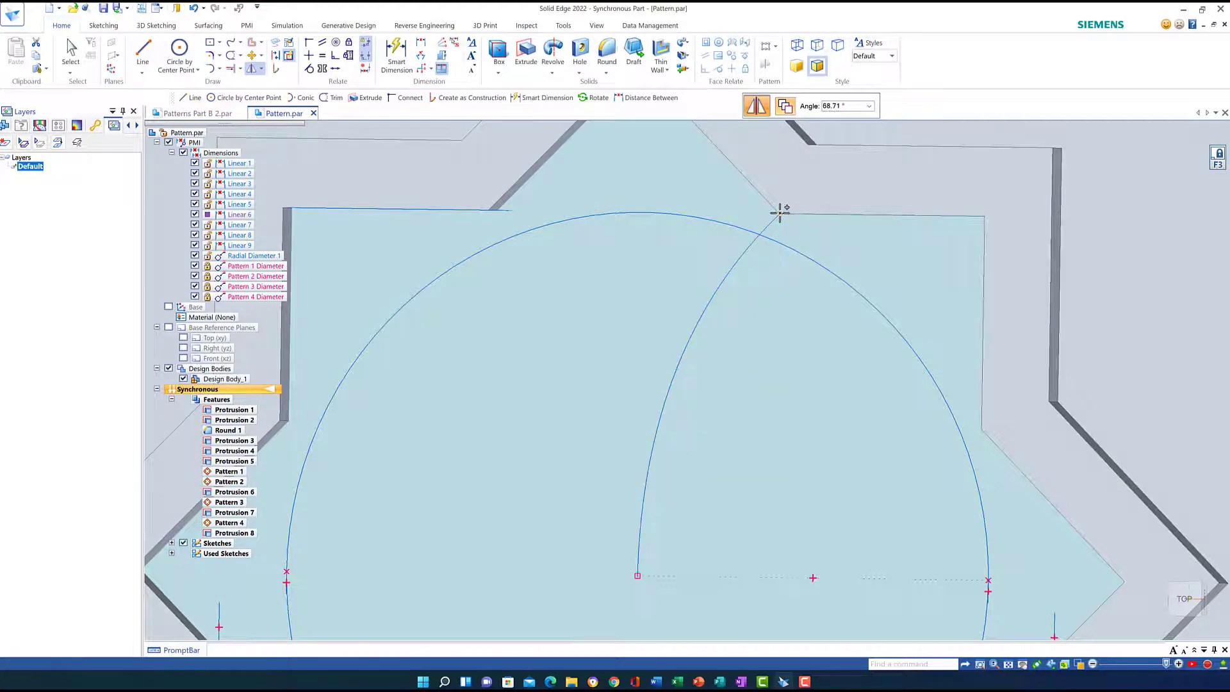
click(746, 207)
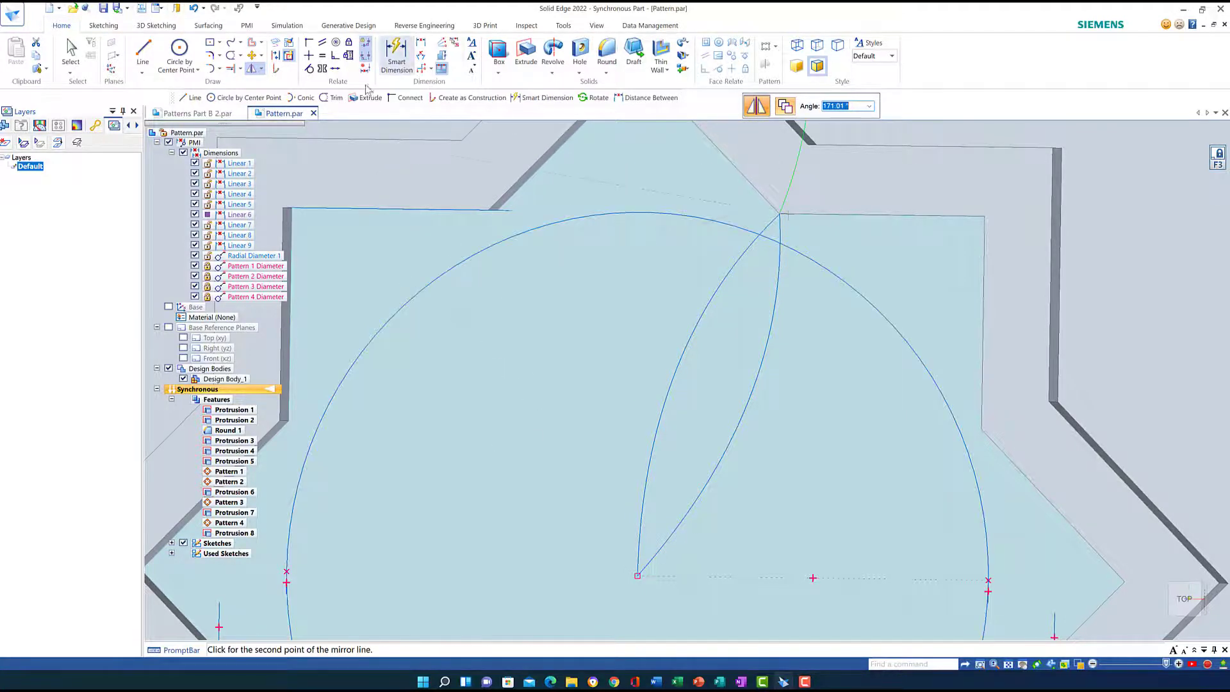
click(528, 54)
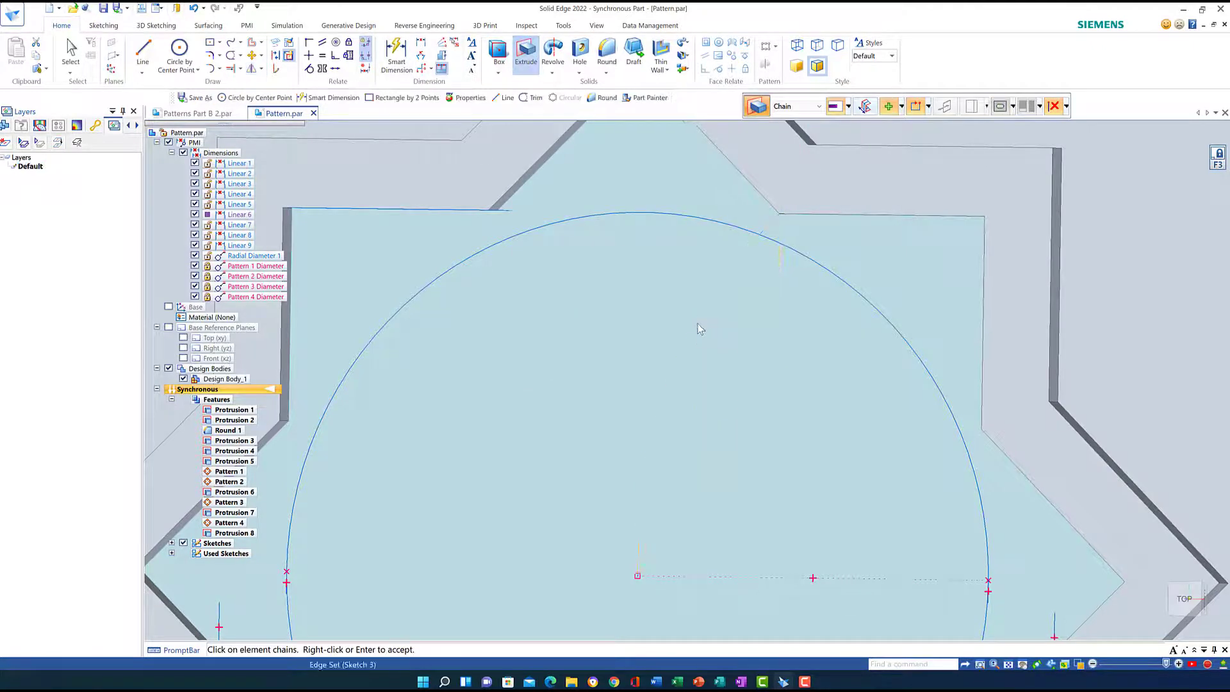
key(Escape)
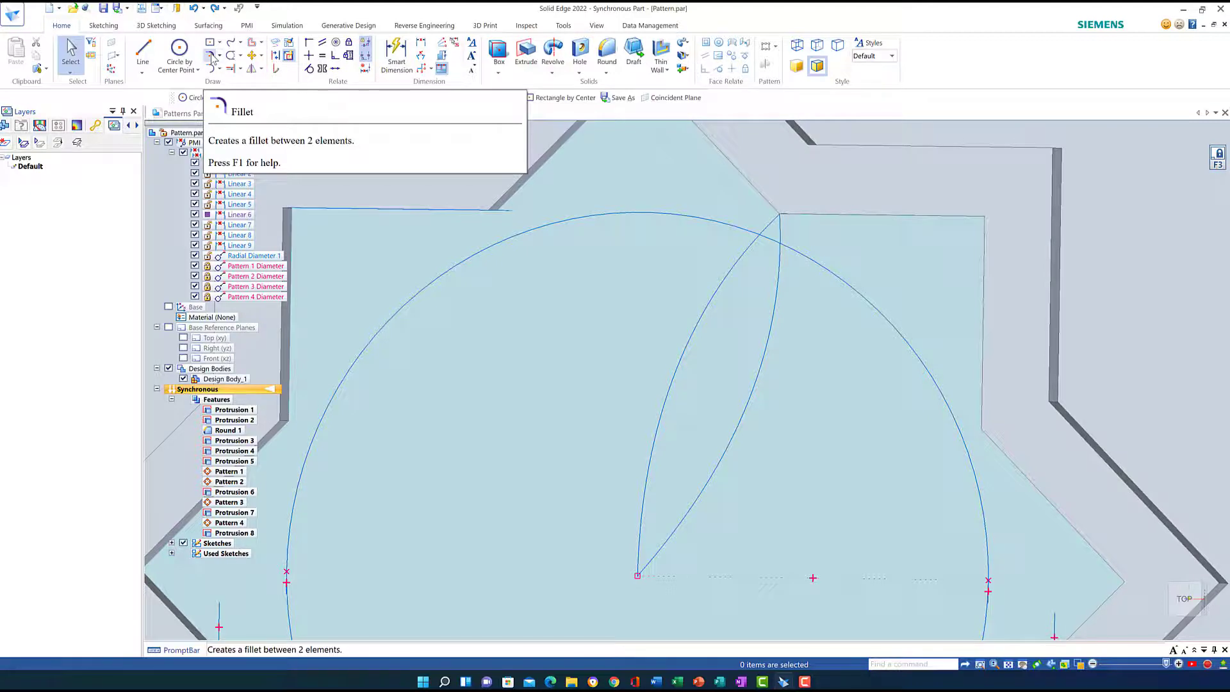
click(775, 228)
key(Delete)
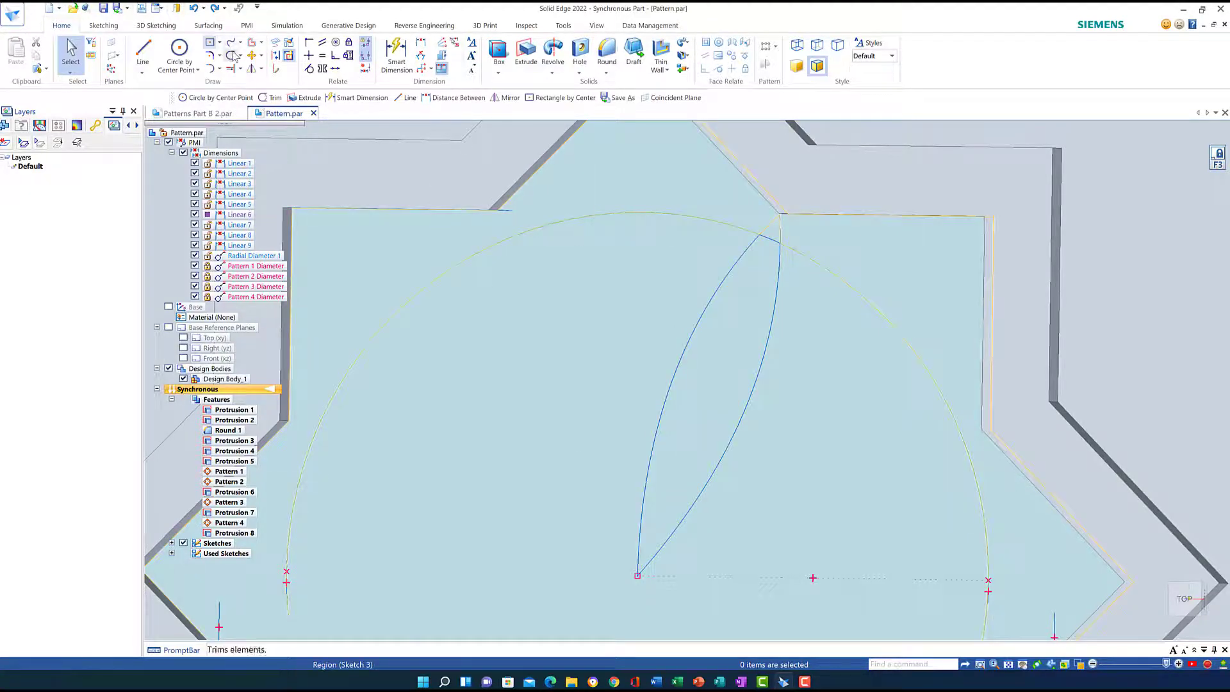
- Fillet the petal's outer tip between the two conic curves with a radius of about 0.34 mm
click(211, 56)
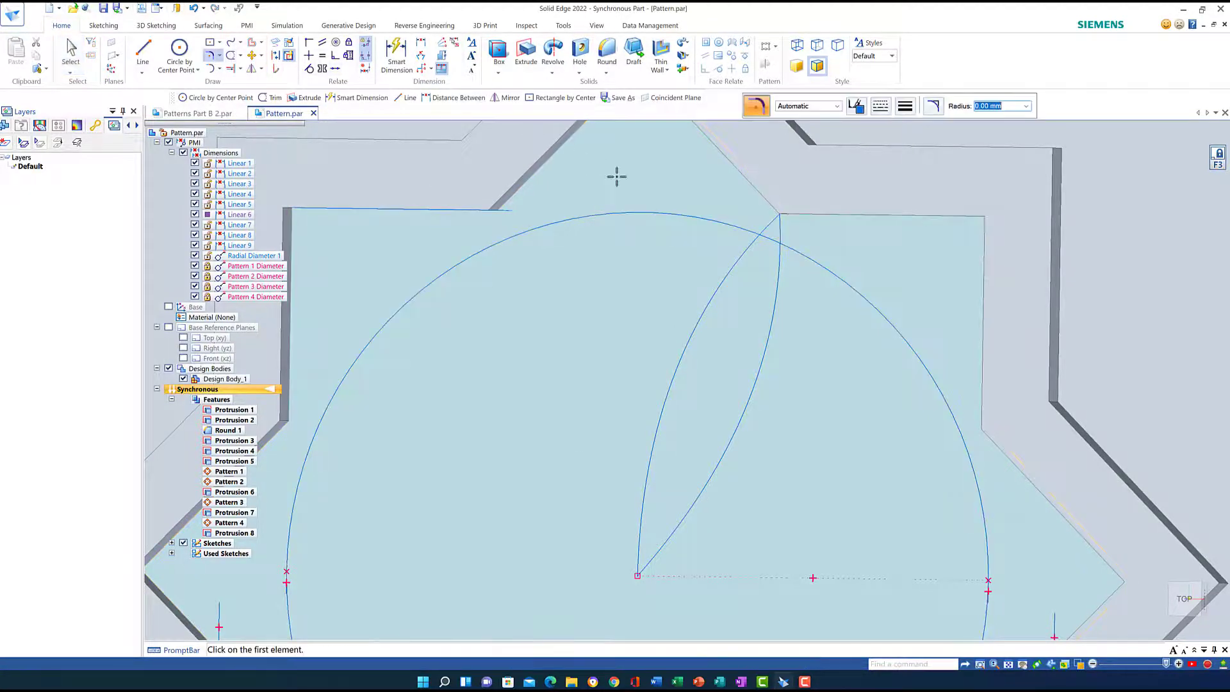
click(774, 219)
click(778, 223)
middle_drag(880, 427, 875, 412)
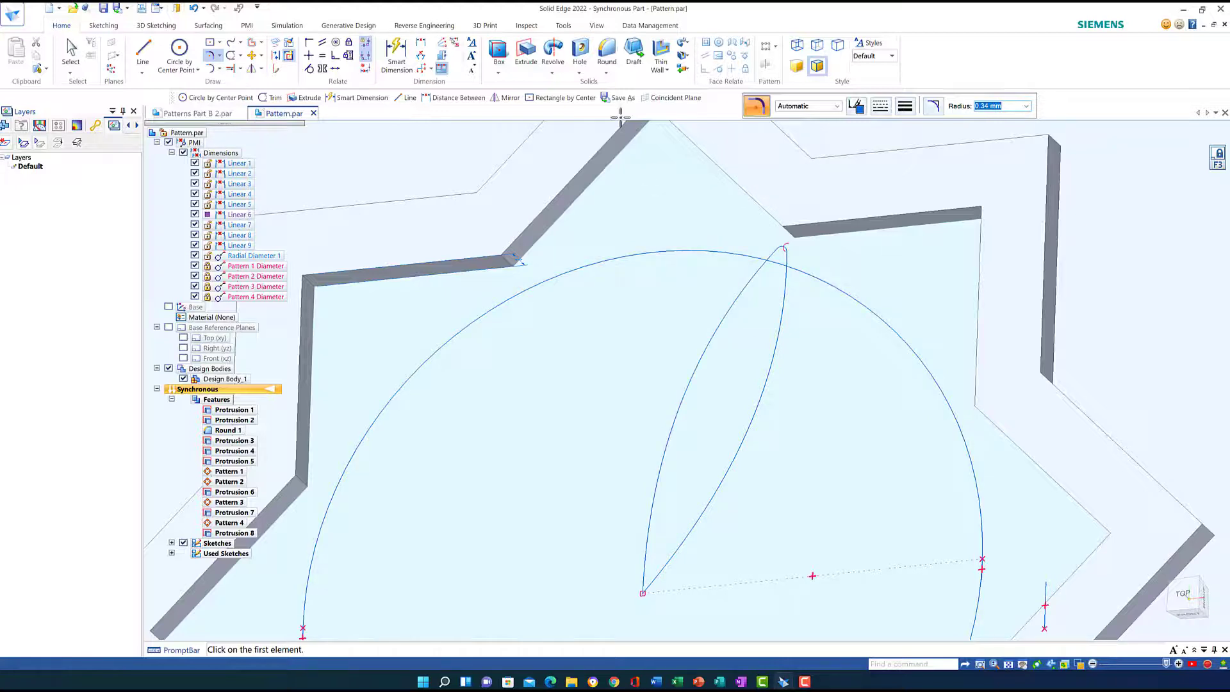
key(Escape)
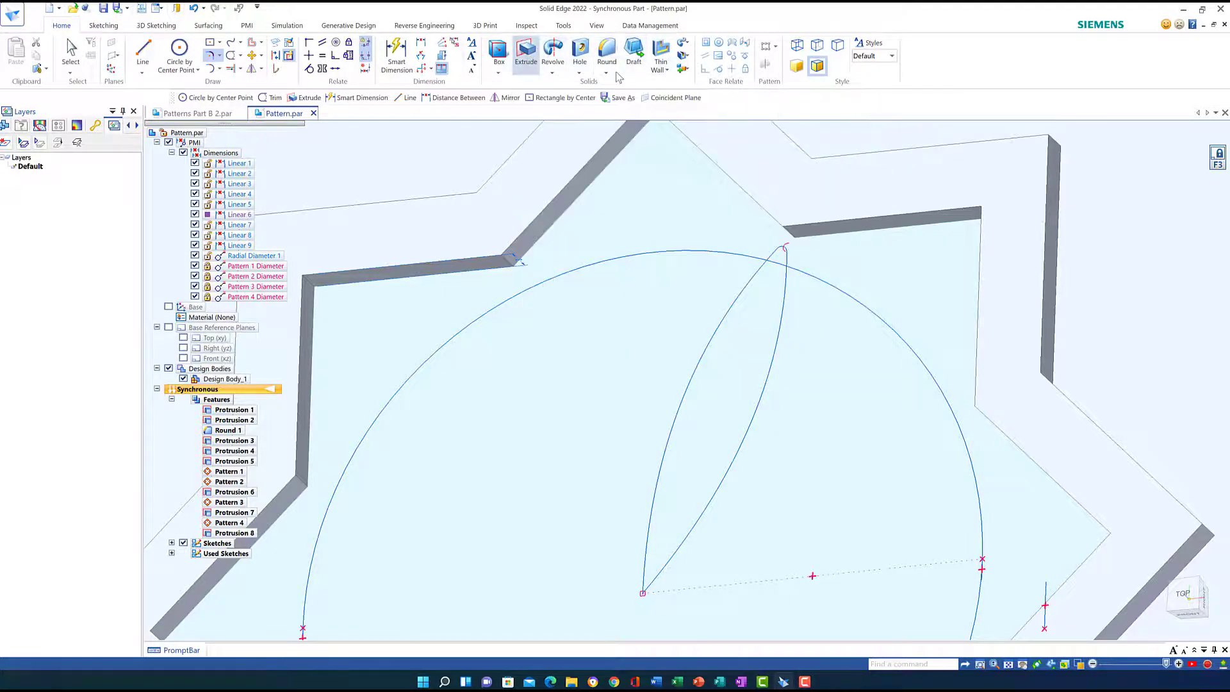
- Extrude the closed petal outline 2 mm upward, selecting it as a chain
click(526, 54)
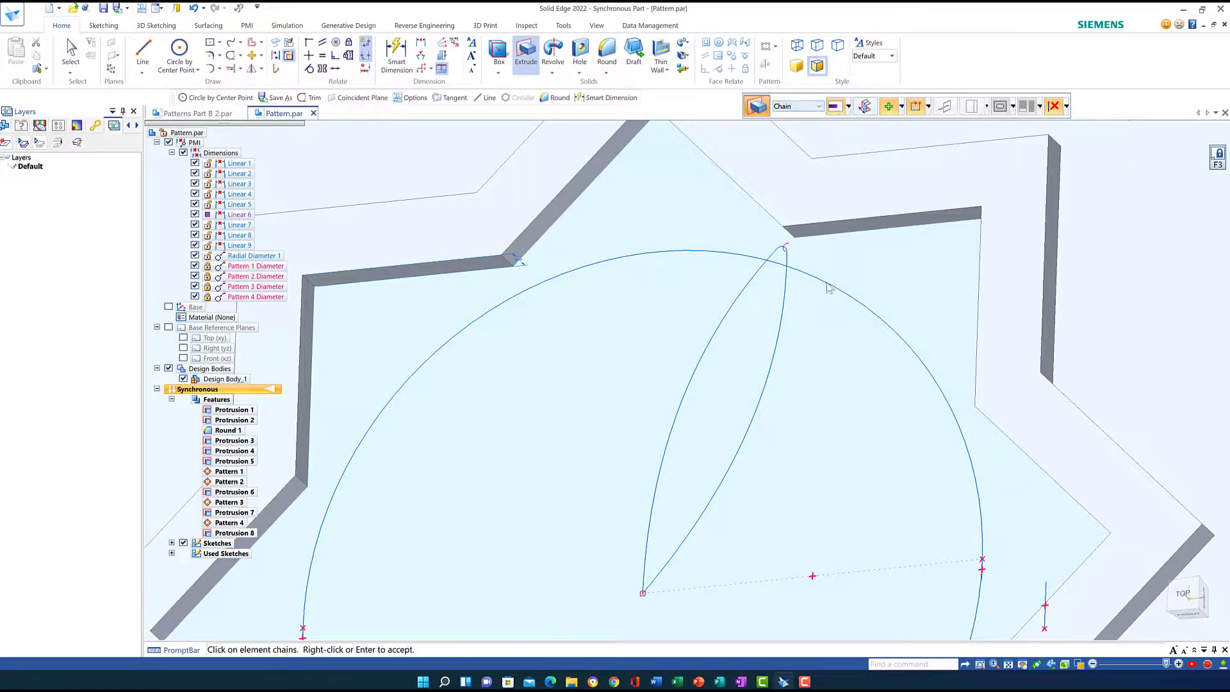
click(767, 336)
right_click(735, 342)
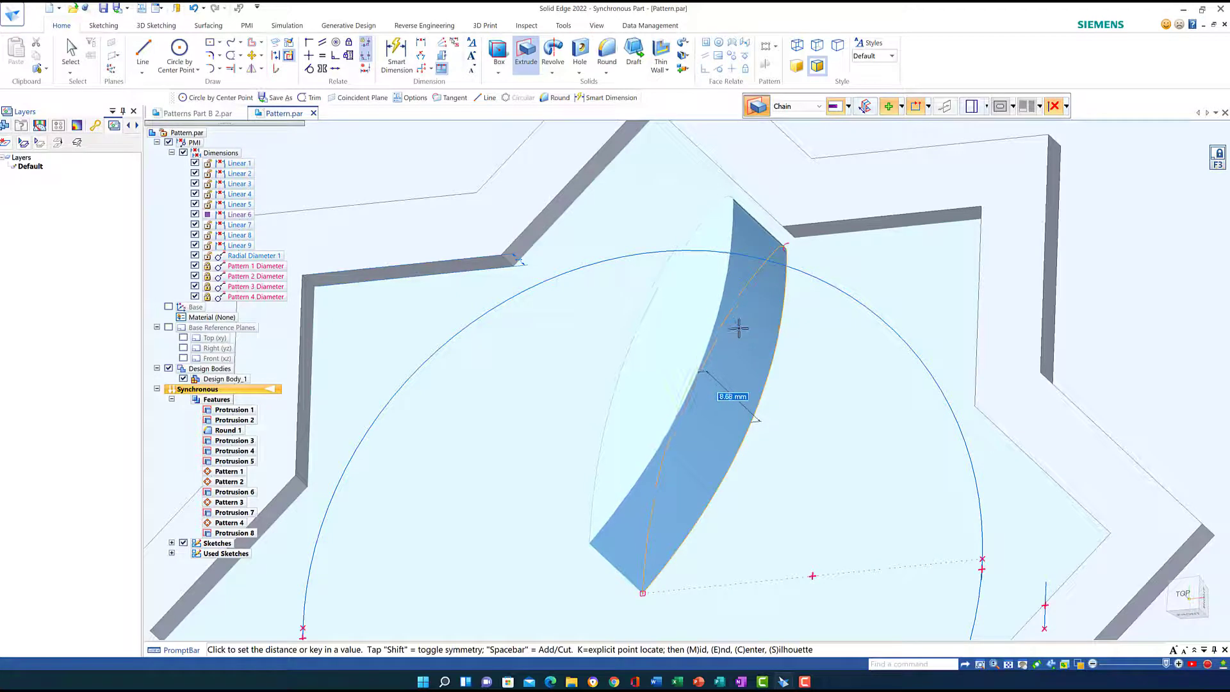
text(2)
key(Return)
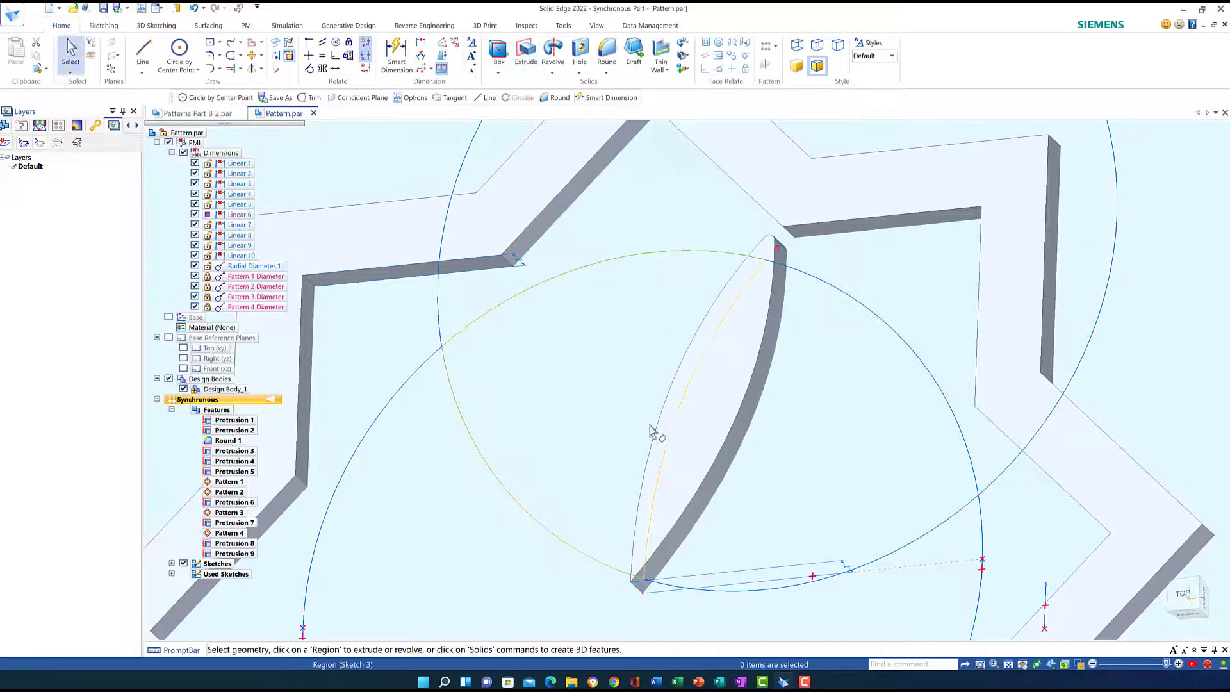
- Delete the extra 42 mm diameter circle centred at the petal's outer tip
click(1182, 593)
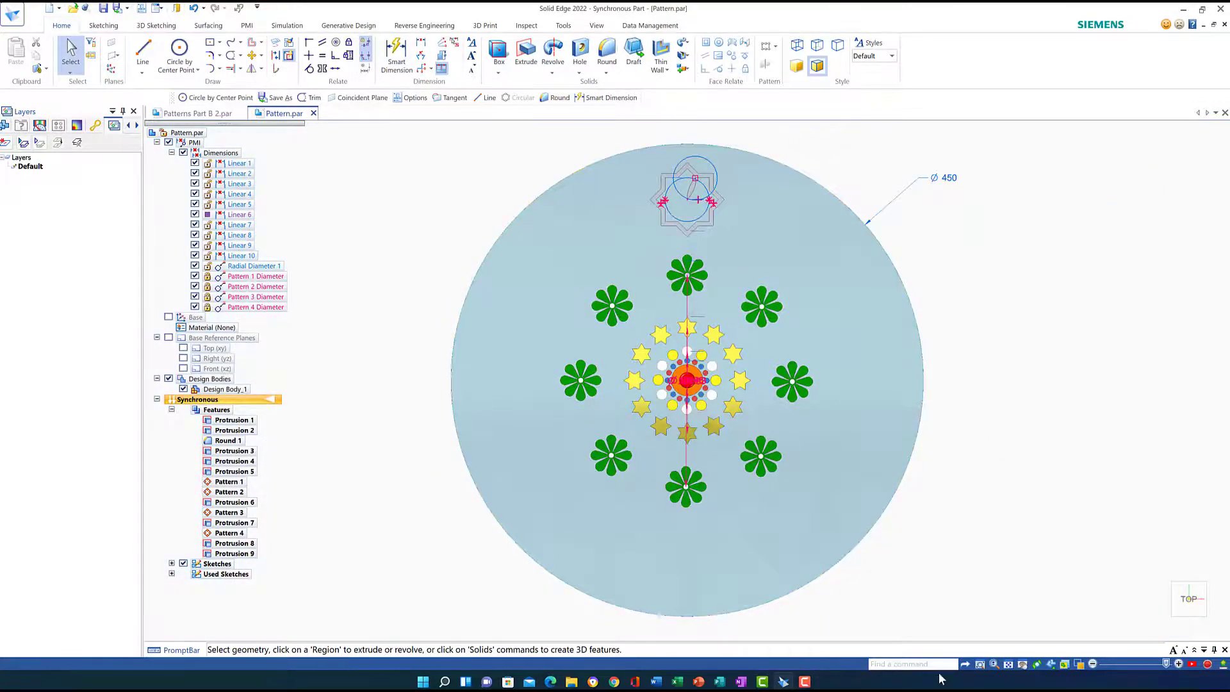
click(980, 663)
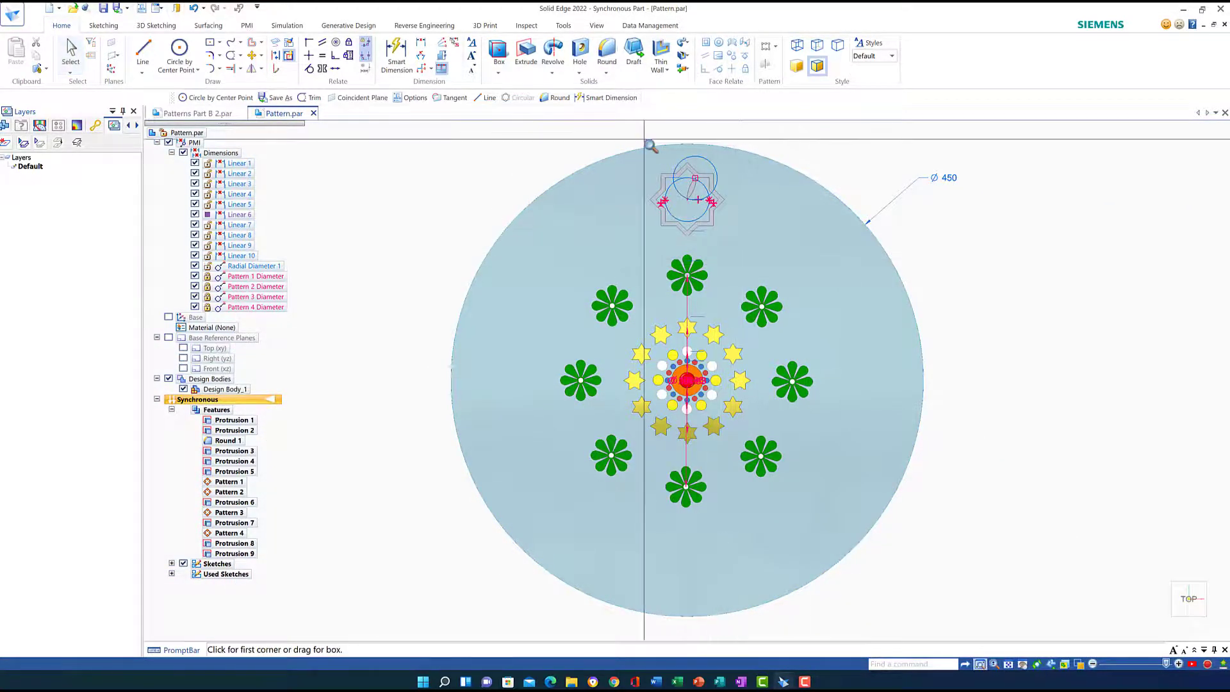
mouse_move(579, 140)
mouse_down()
mouse_move(672, 192)
mouse_move(736, 250)
mouse_up()
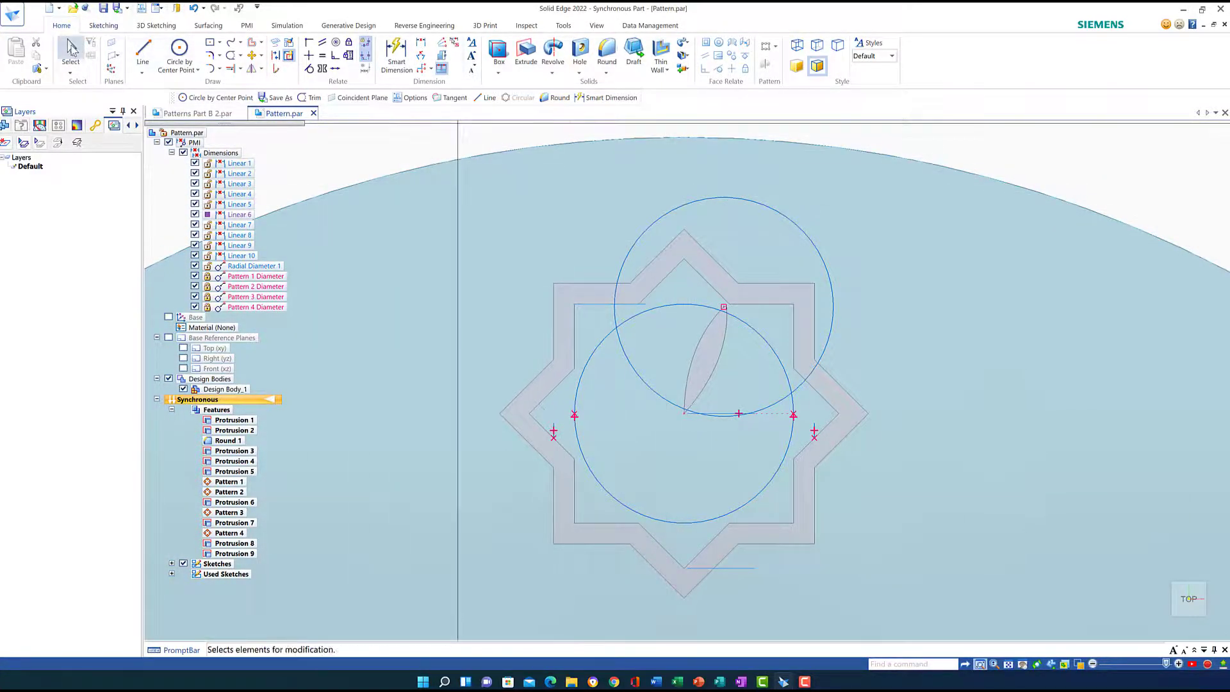
click(70, 51)
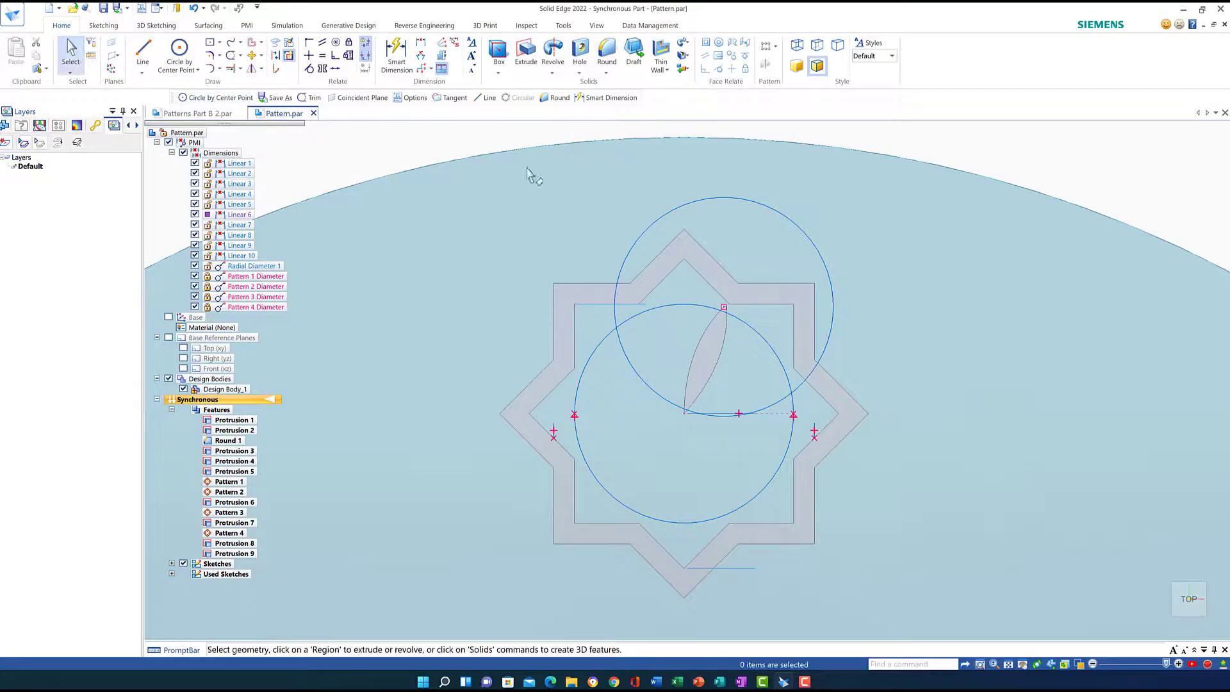
click(675, 208)
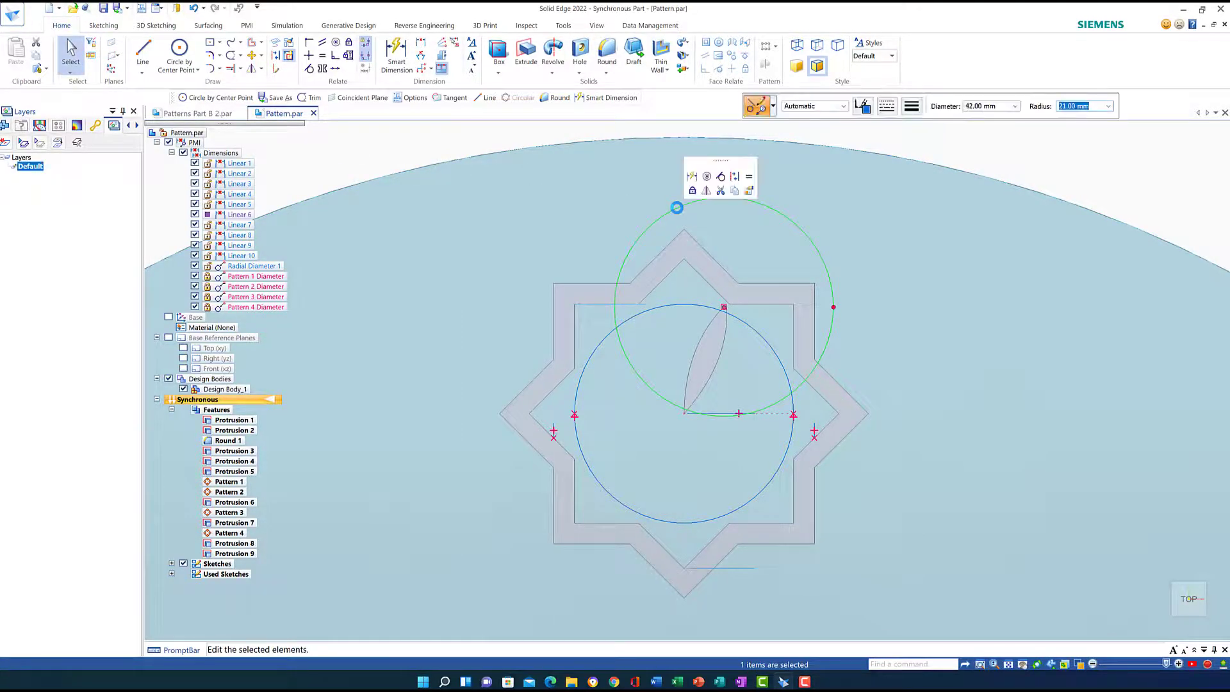
key(Delete)
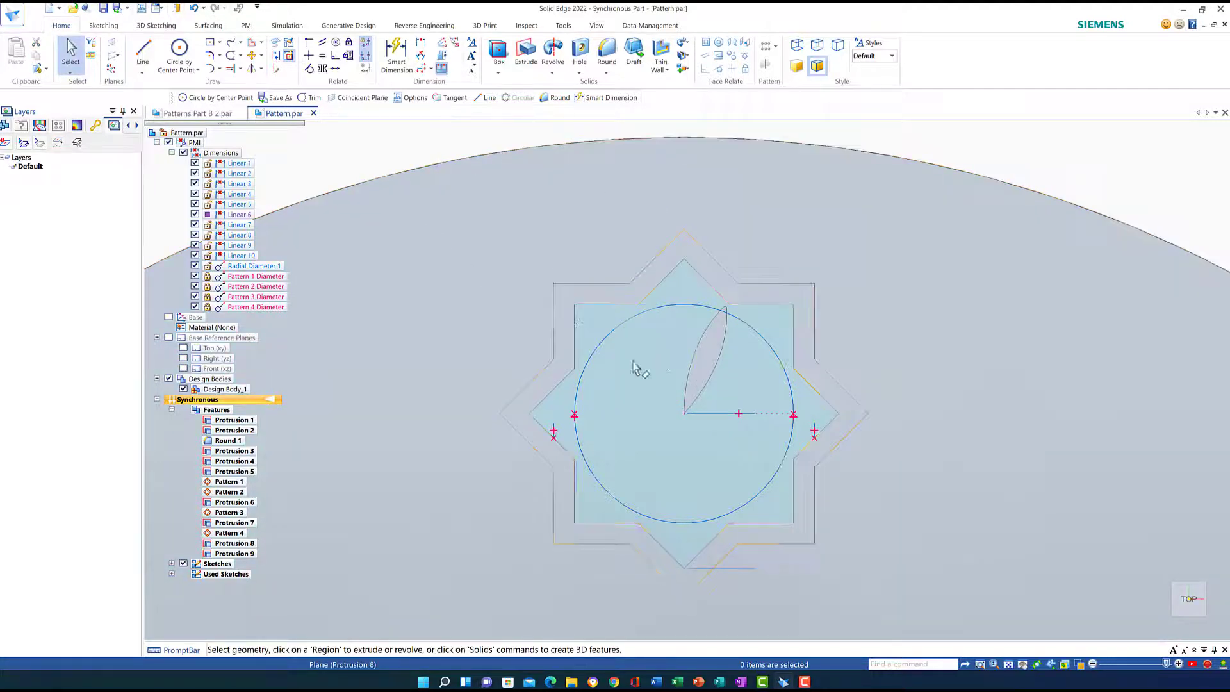
- Create a full circular pattern of the extruded petal around the star's centre with a count of 8
click(235, 554)
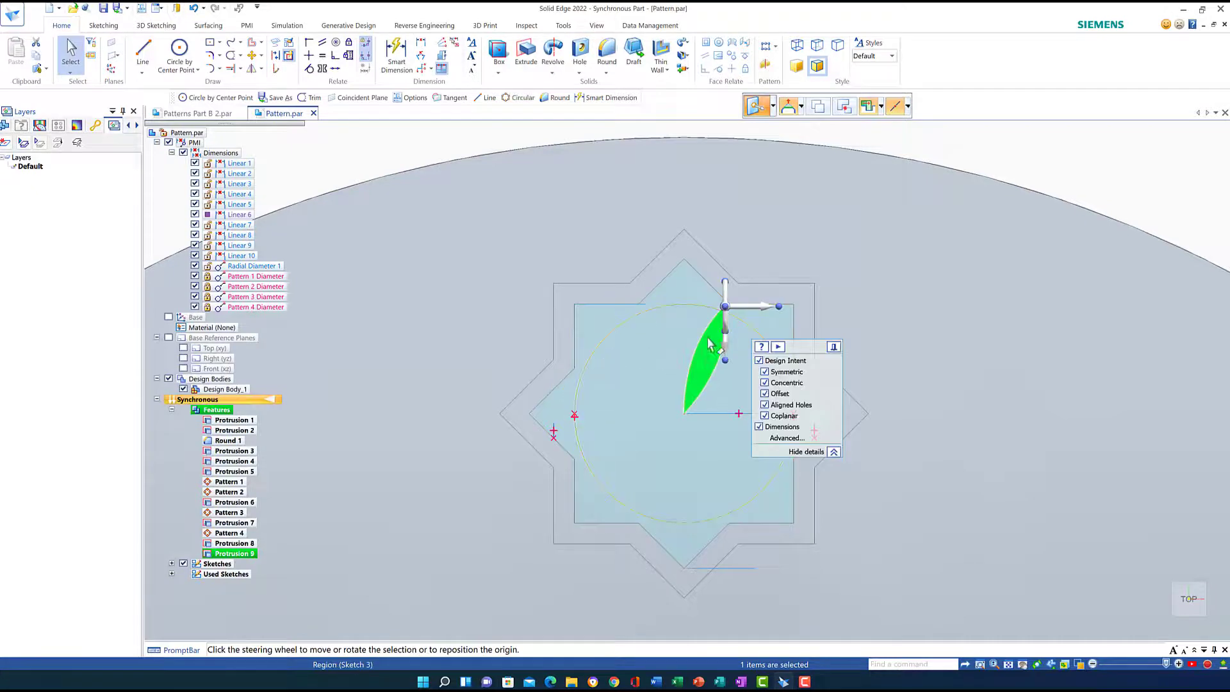
click(776, 49)
click(776, 73)
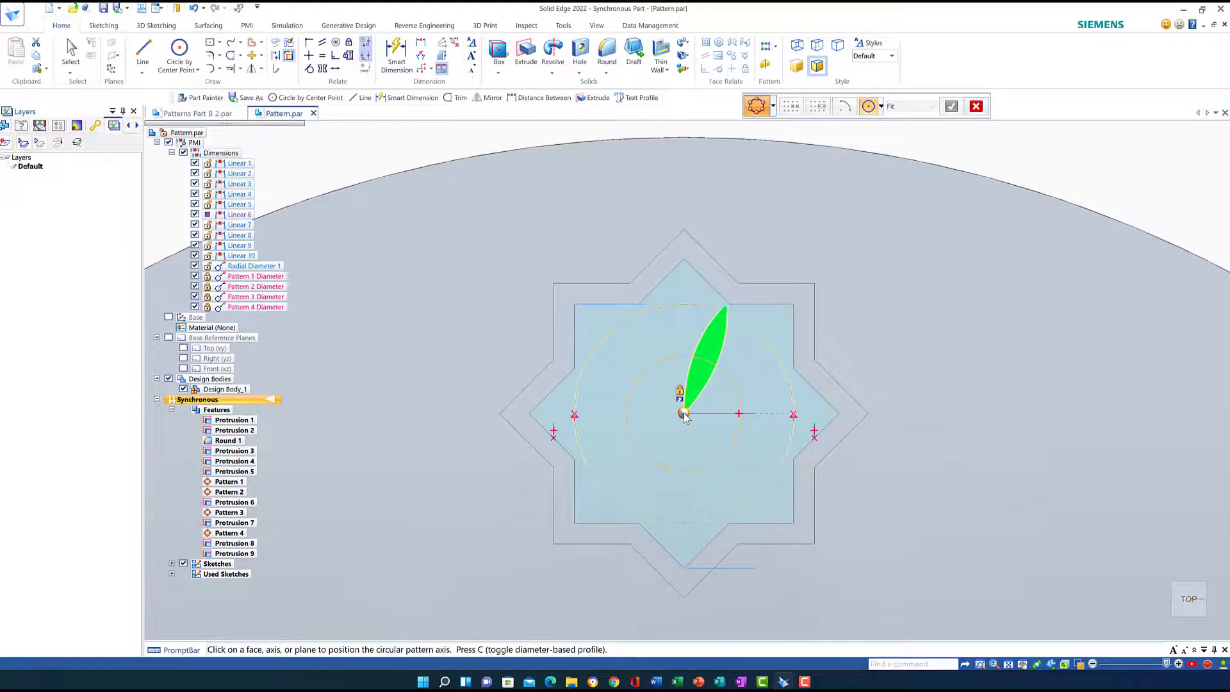
click(684, 415)
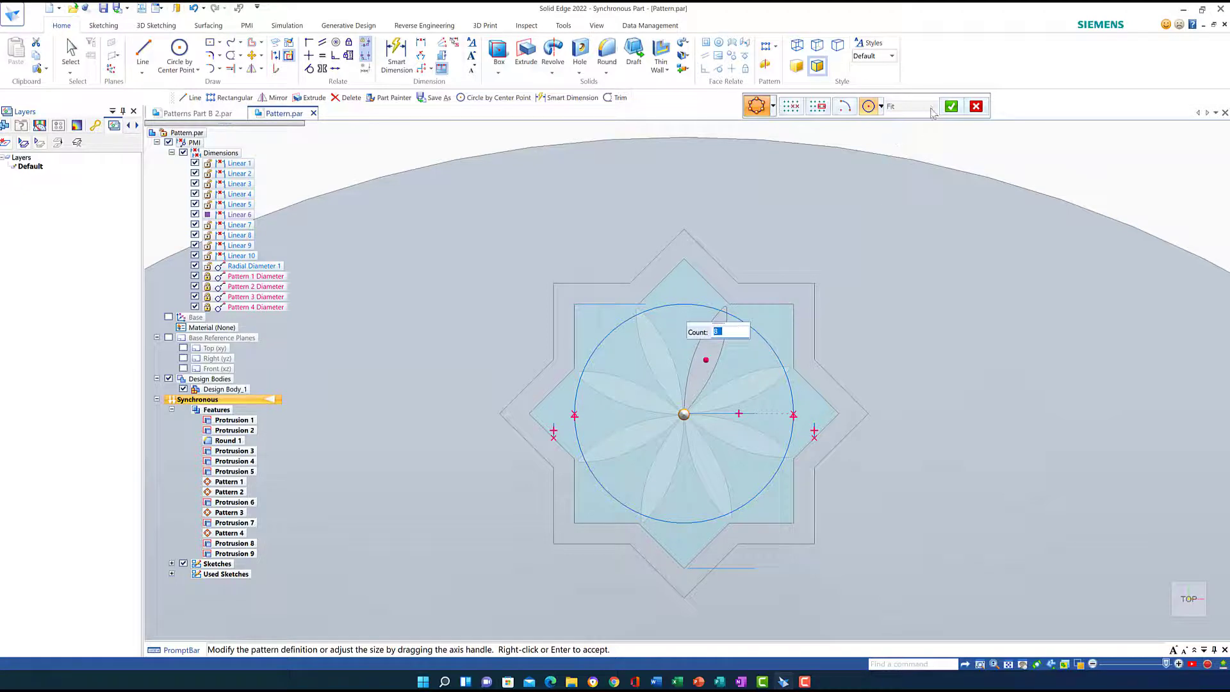
click(951, 106)
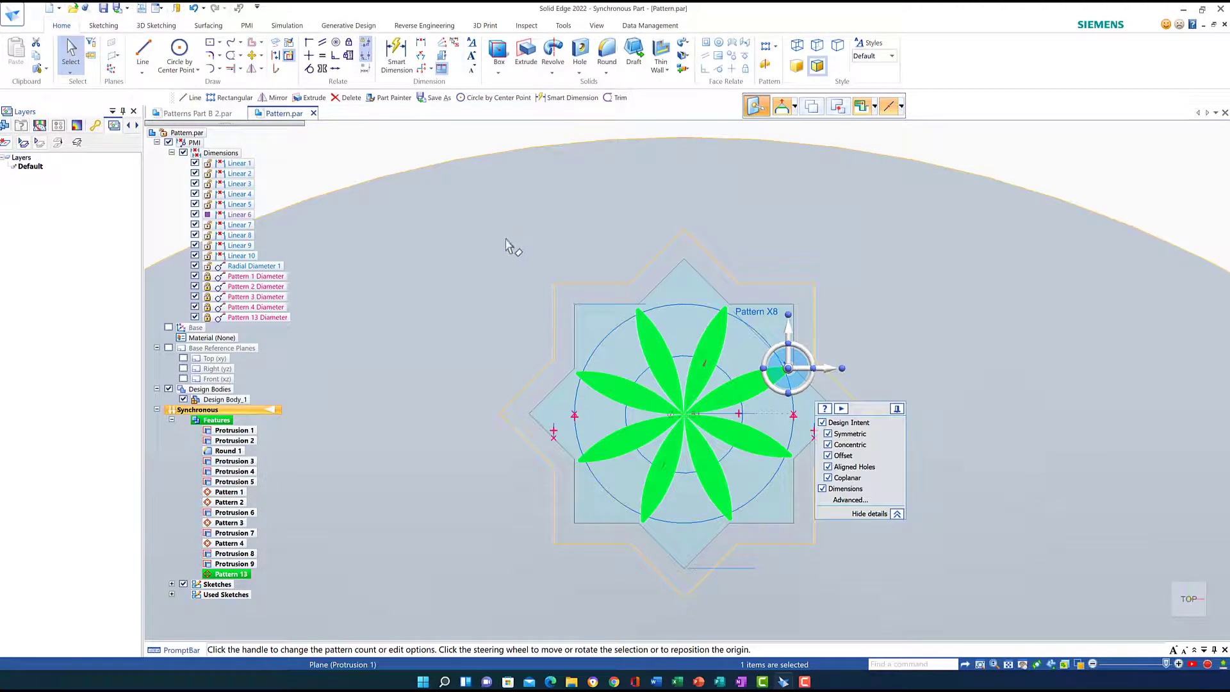
key(Escape)
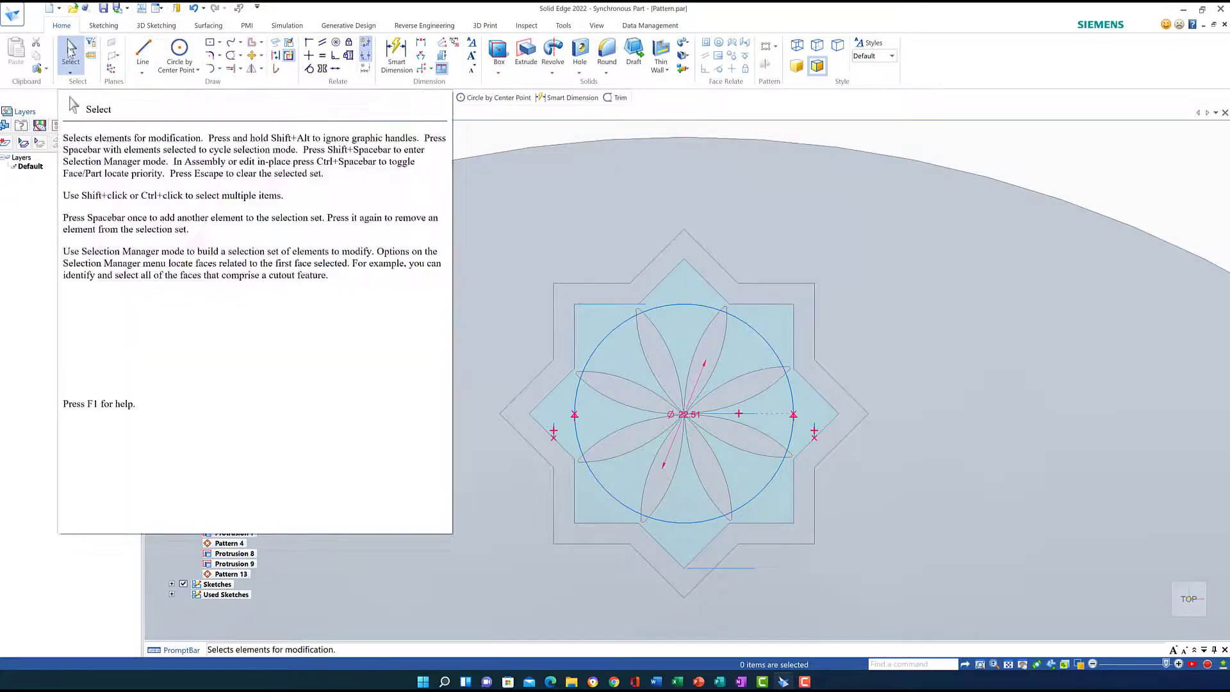
- Delete the 42 mm diameter construction circle centred on the star
click(684, 306)
click(682, 305)
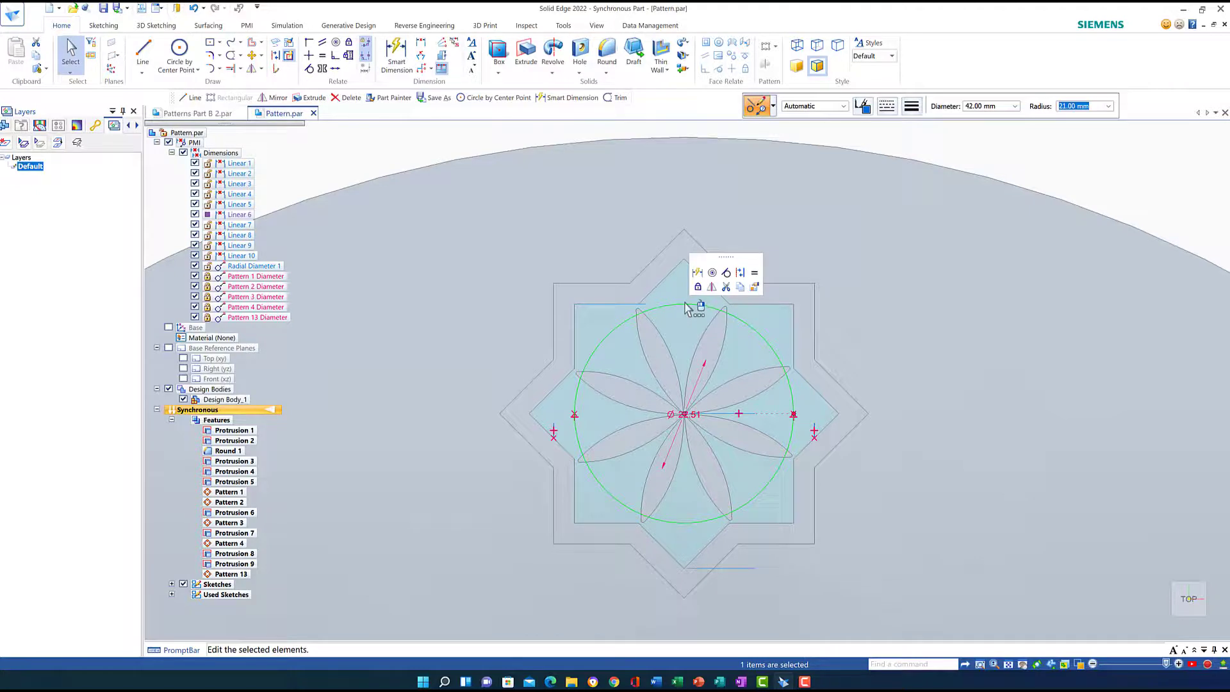
key(Delete)
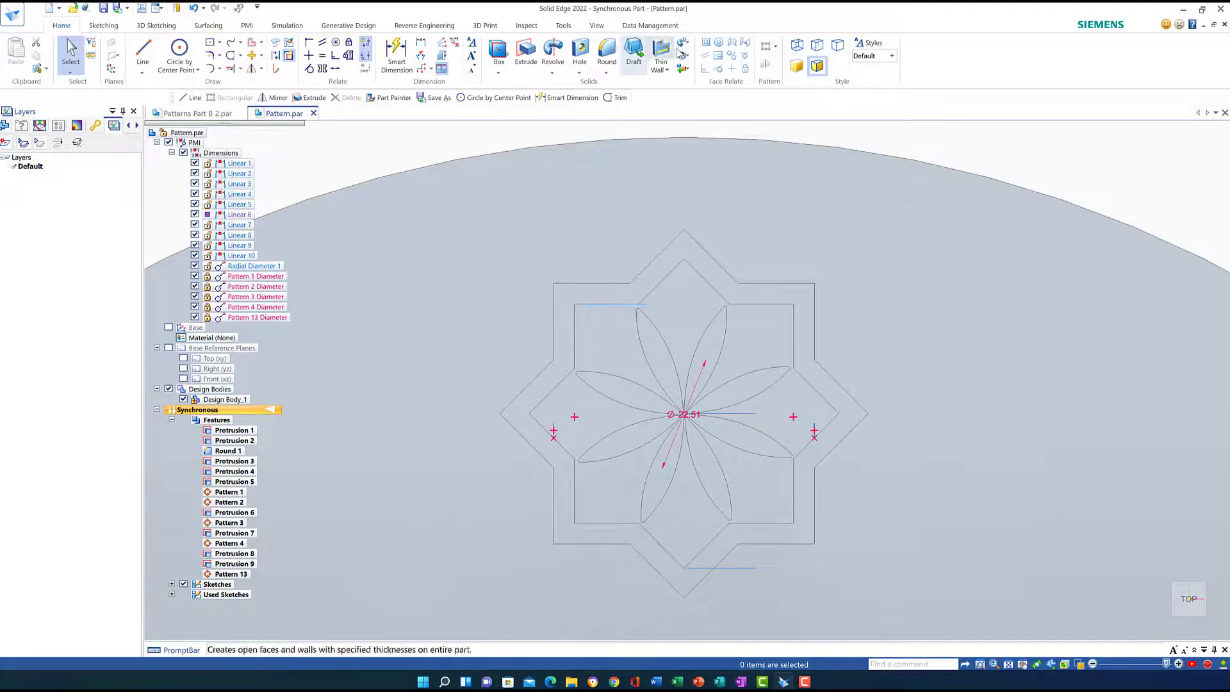
- Paint the raised border face of the eight-pointed star with the Blue style using Part Painter
click(596, 26)
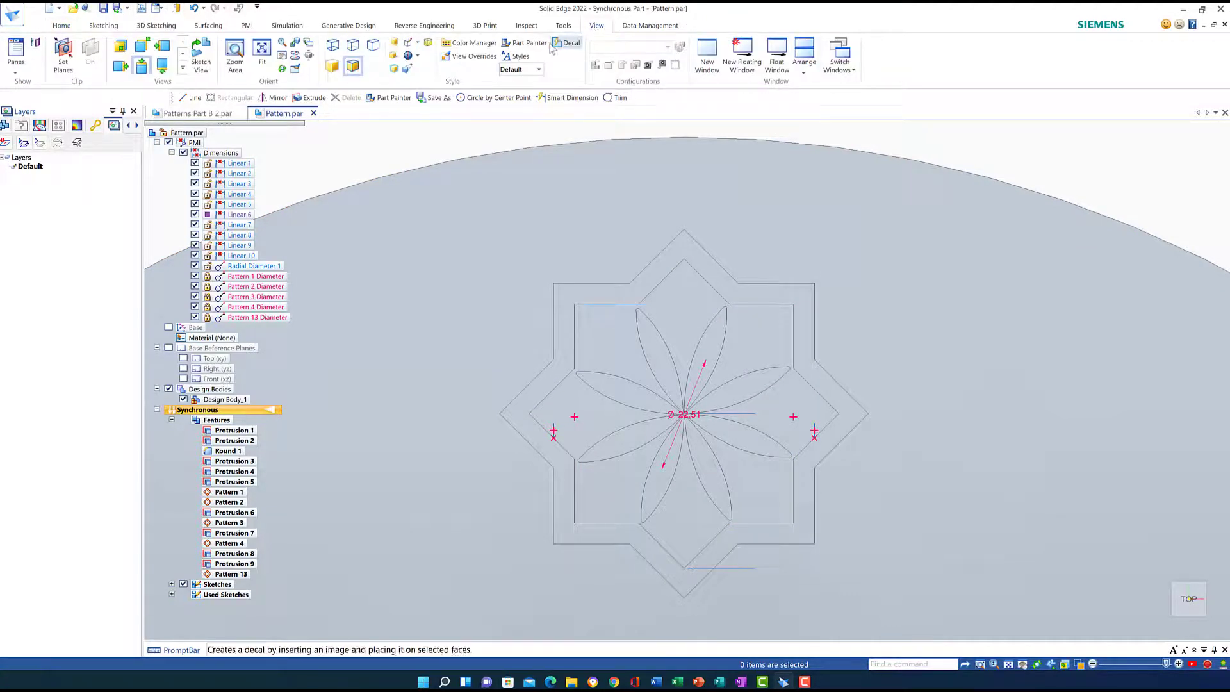
click(529, 43)
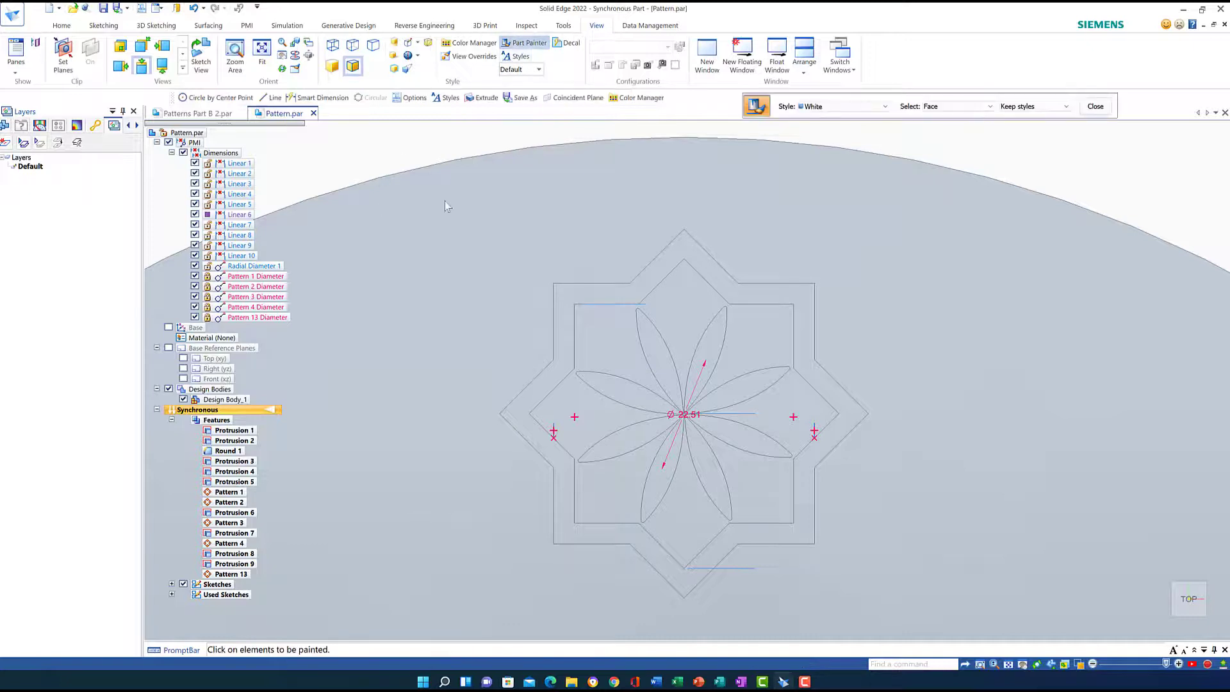
click(877, 105)
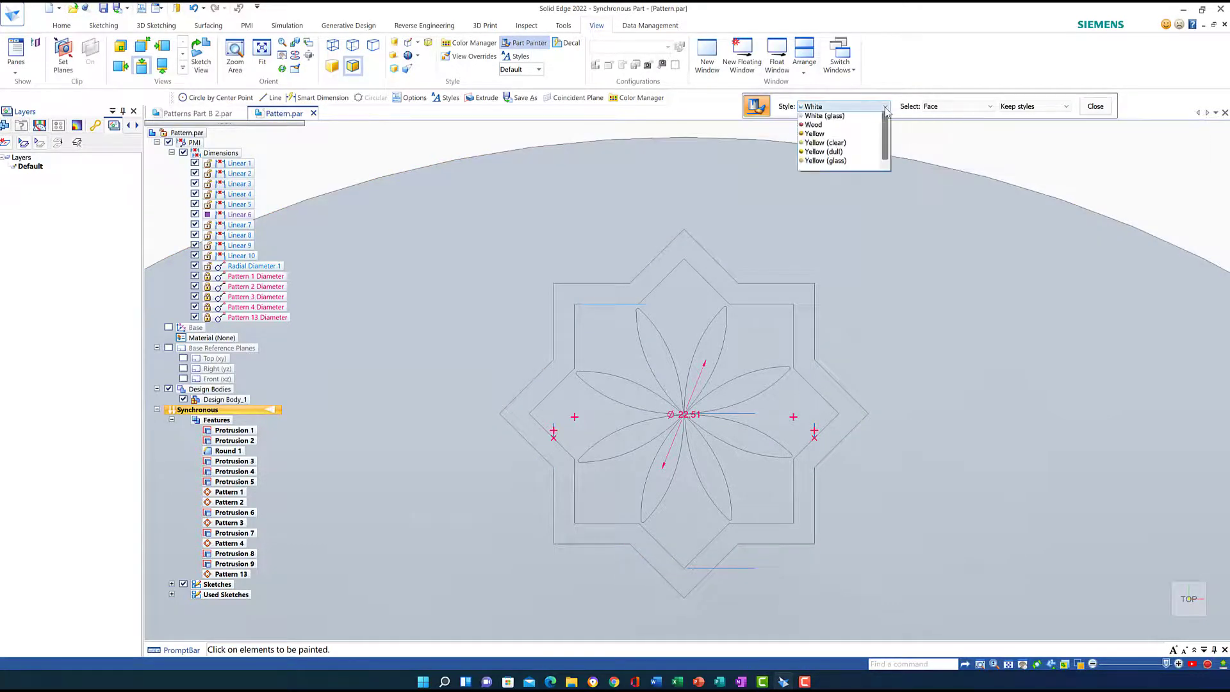
scroll(852, 180, up, 5)
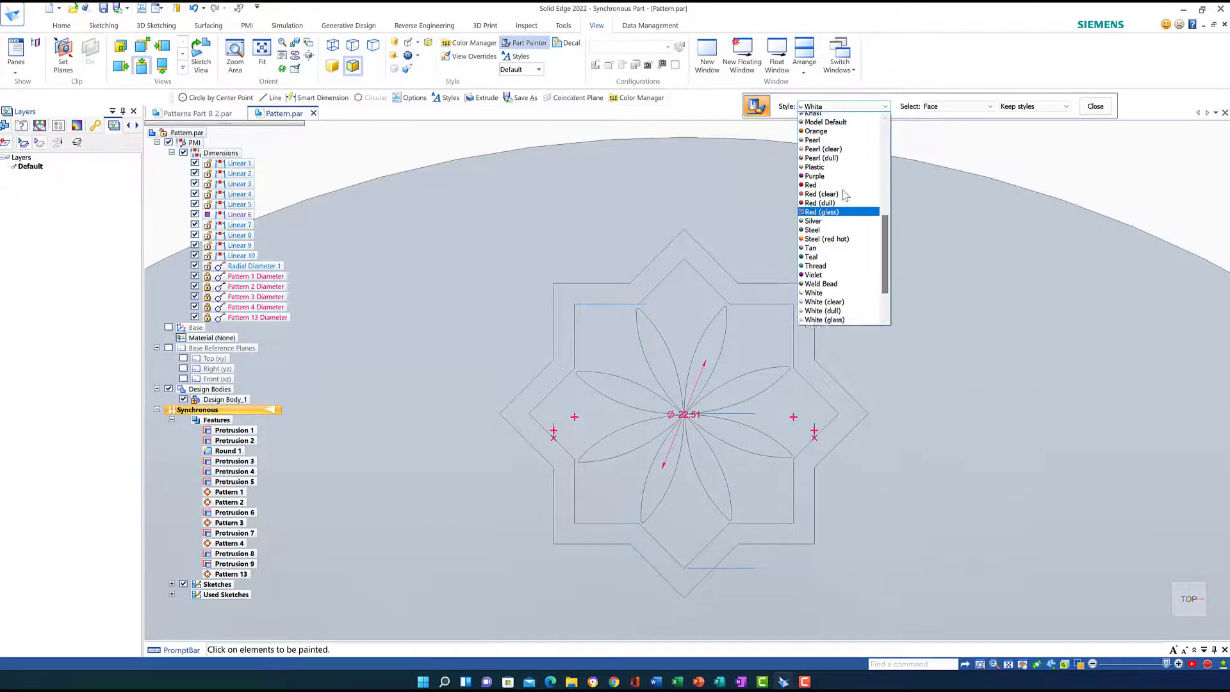
scroll(829, 204, up, 4)
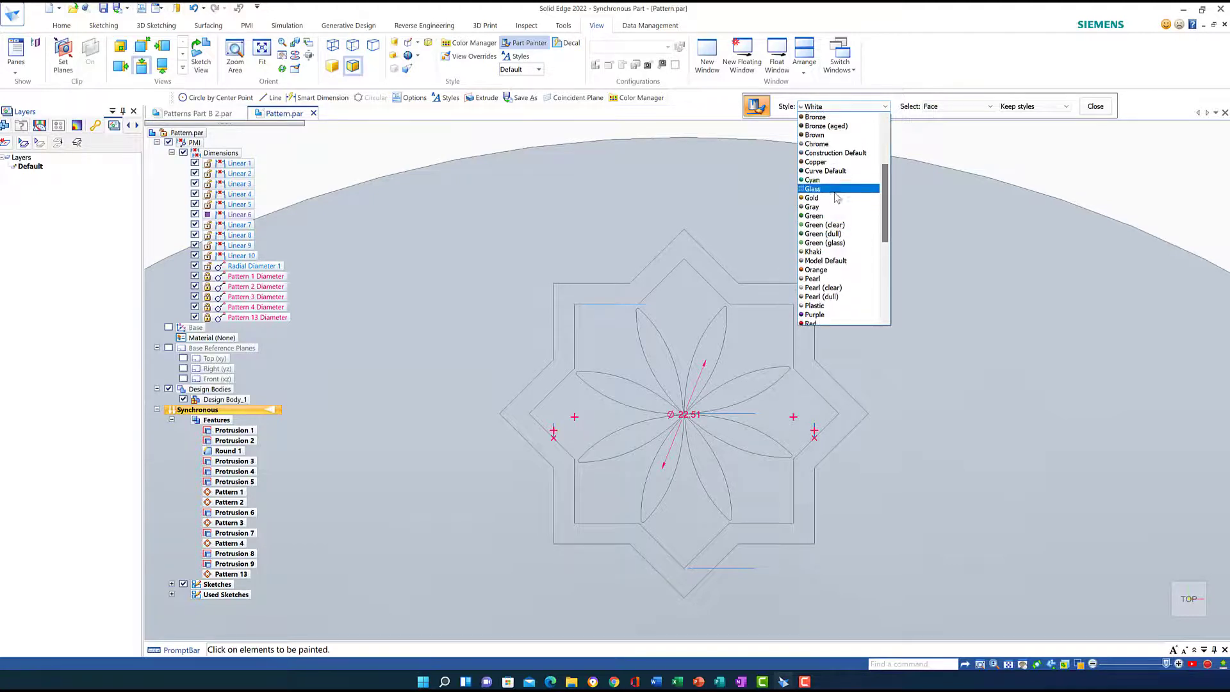
scroll(820, 212, up, 3)
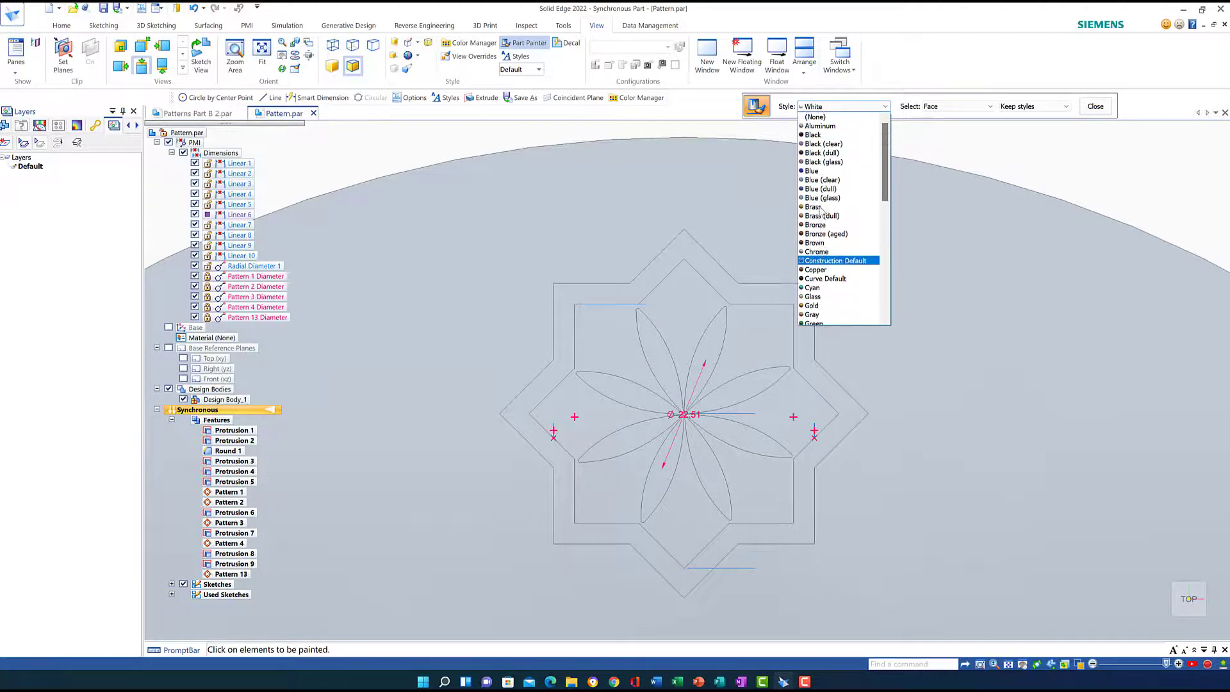
click(810, 172)
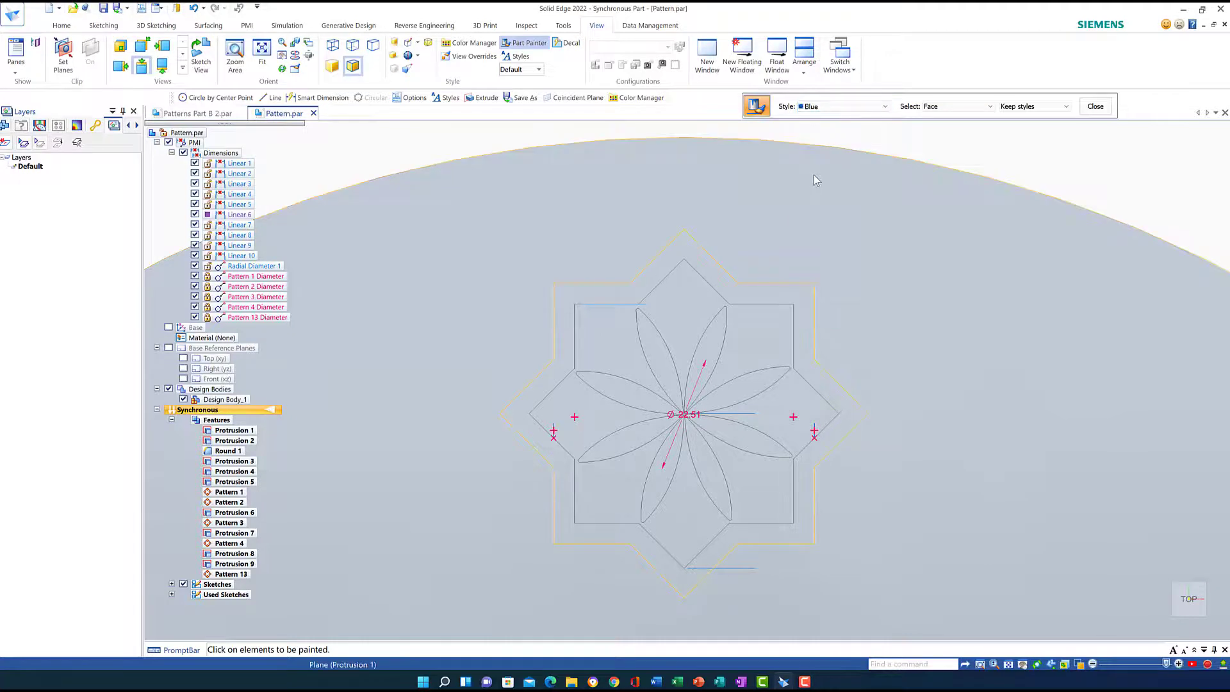
click(745, 299)
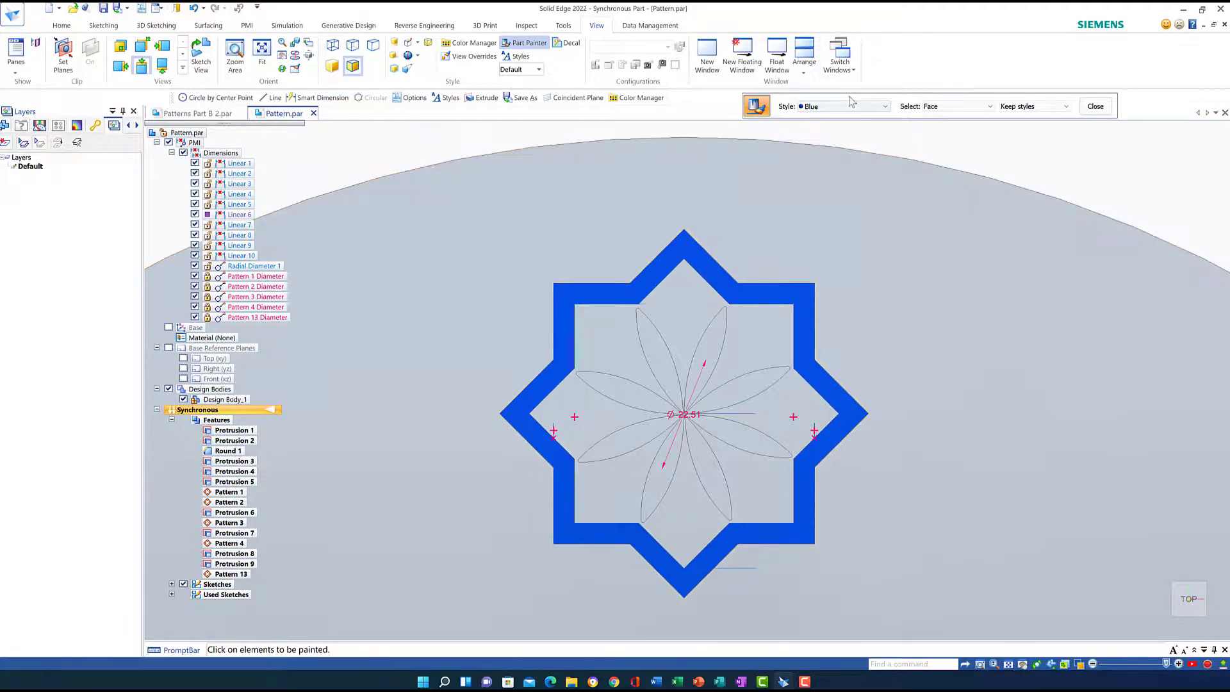
- Paint the top faces of all eight petals inside the star with the Orange style
click(885, 107)
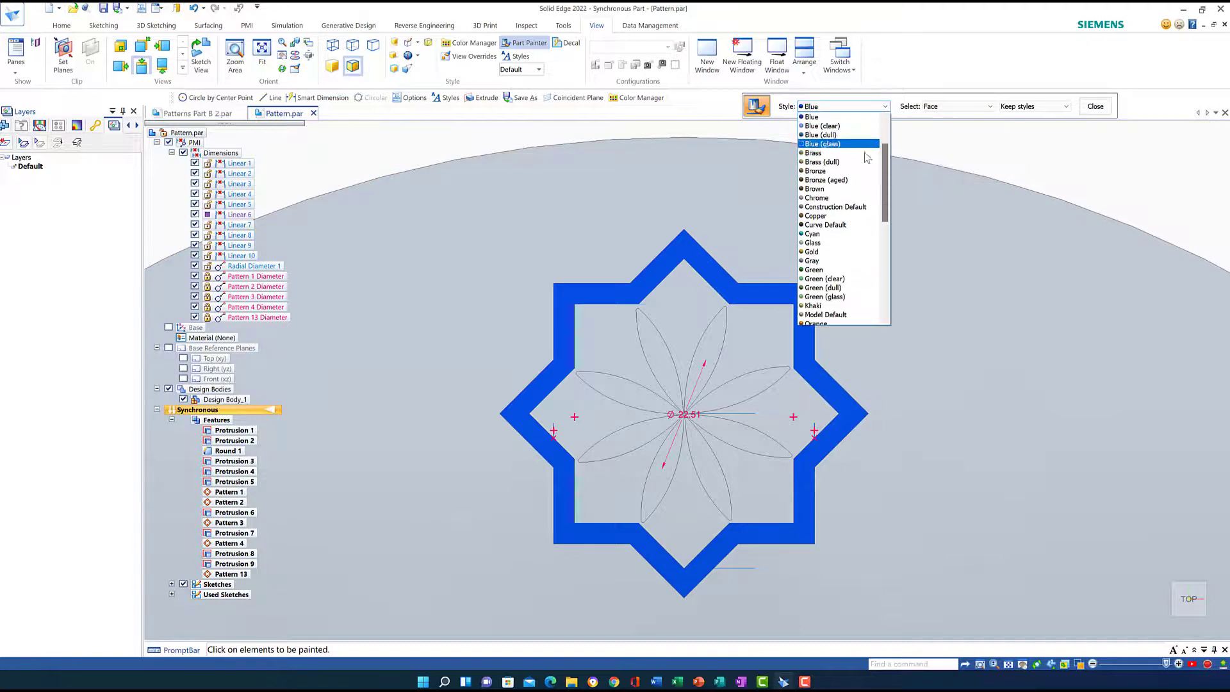
scroll(821, 306, down, 1)
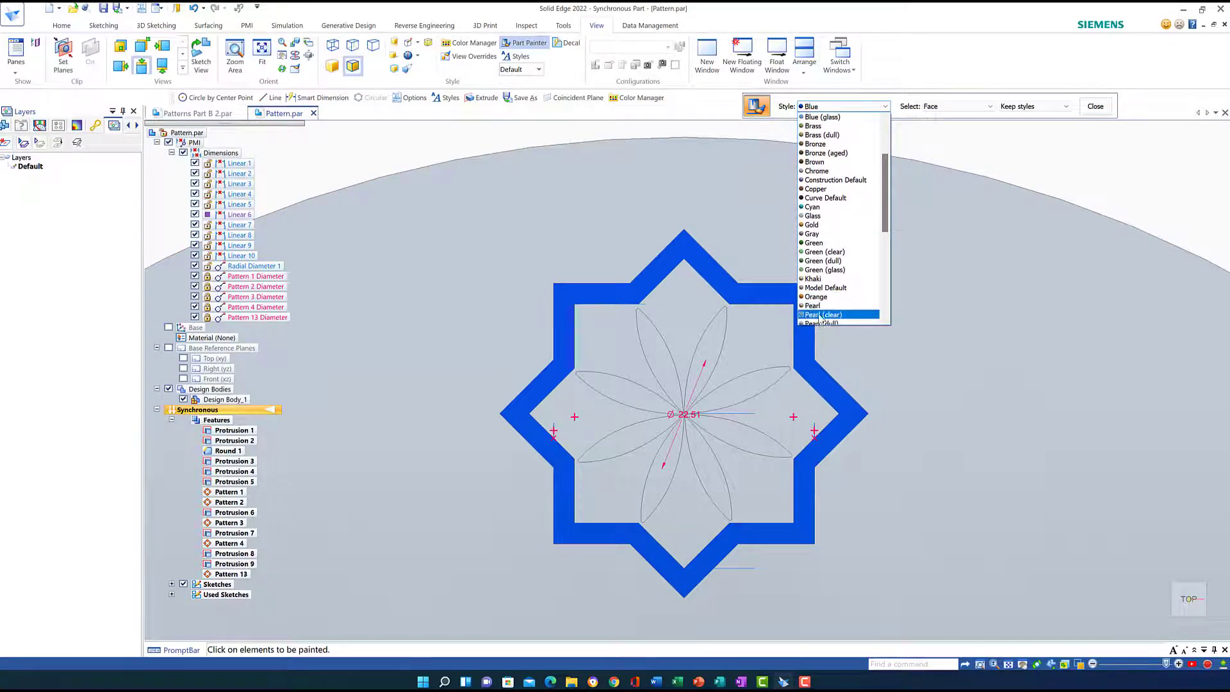
click(815, 298)
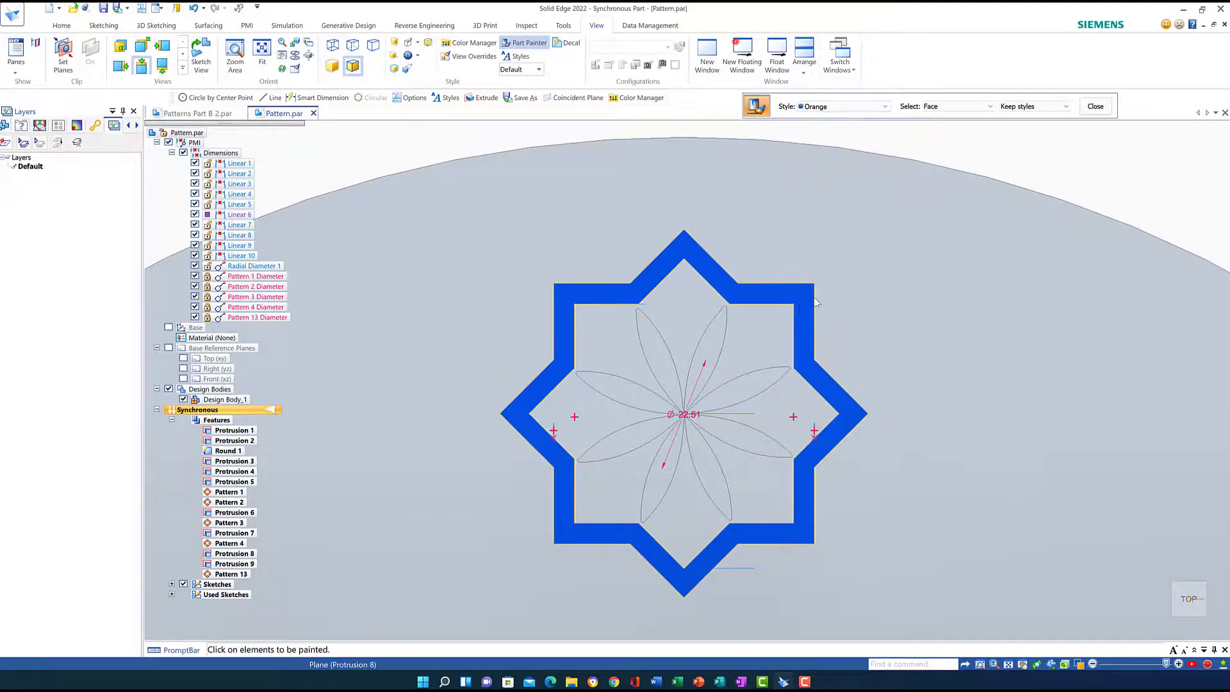
click(713, 345)
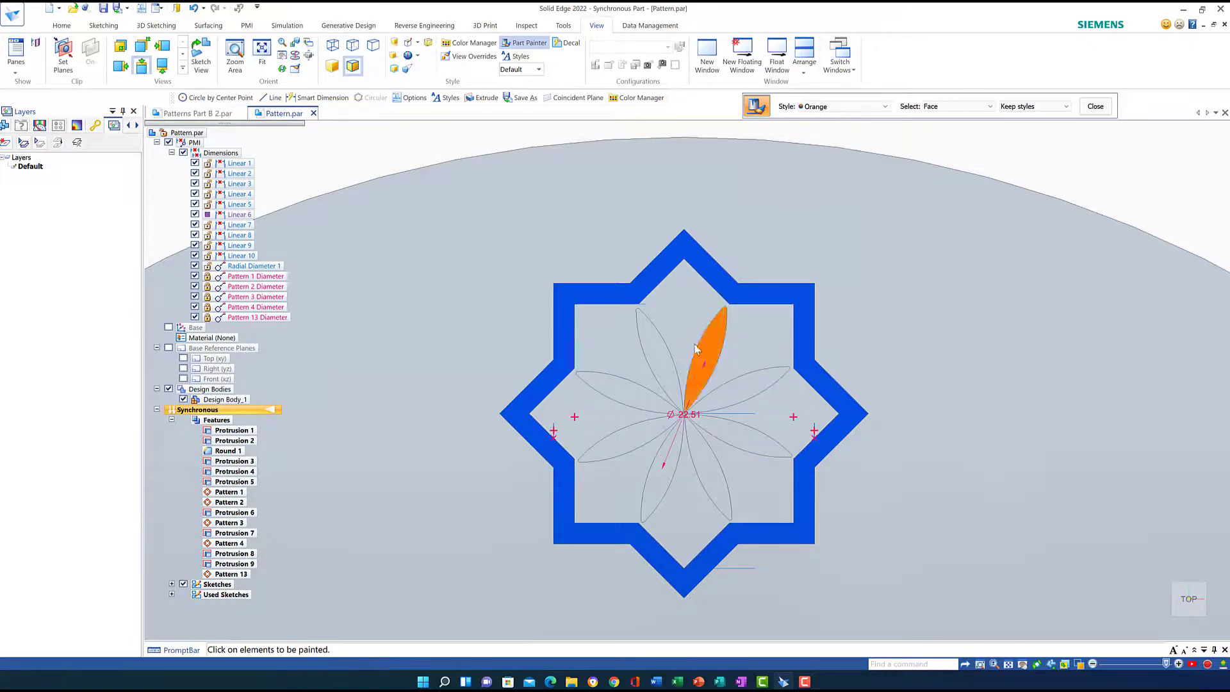
click(656, 360)
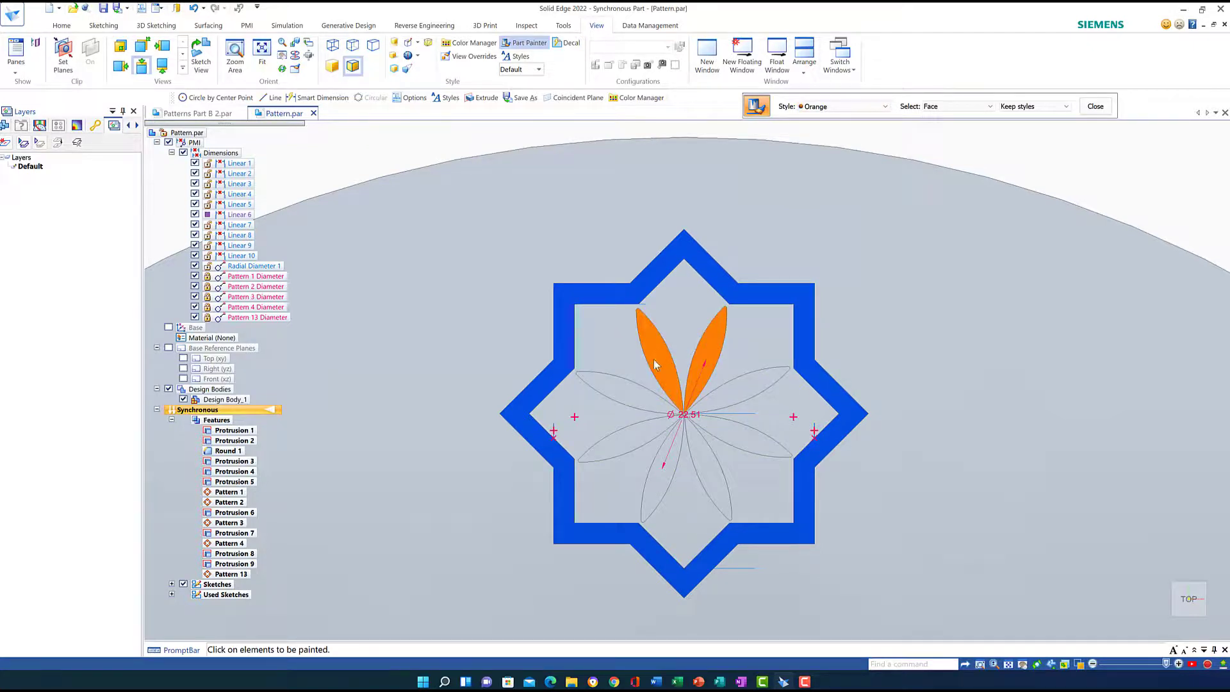
click(617, 393)
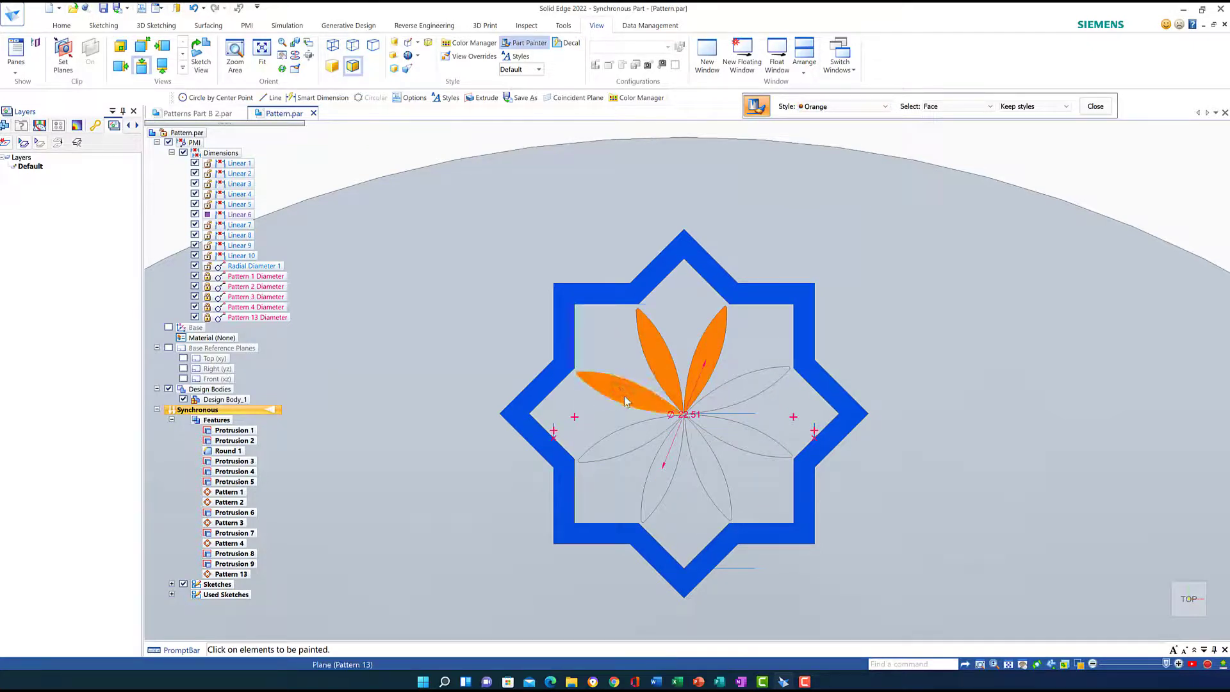
click(625, 442)
click(663, 466)
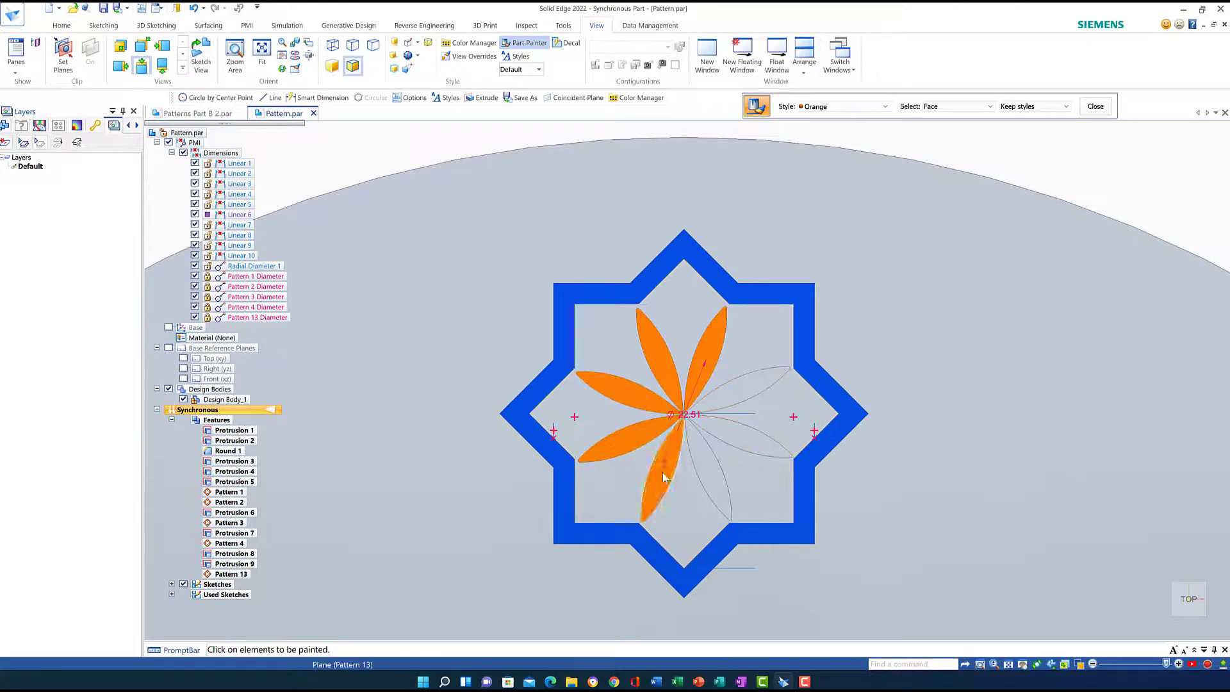
click(699, 471)
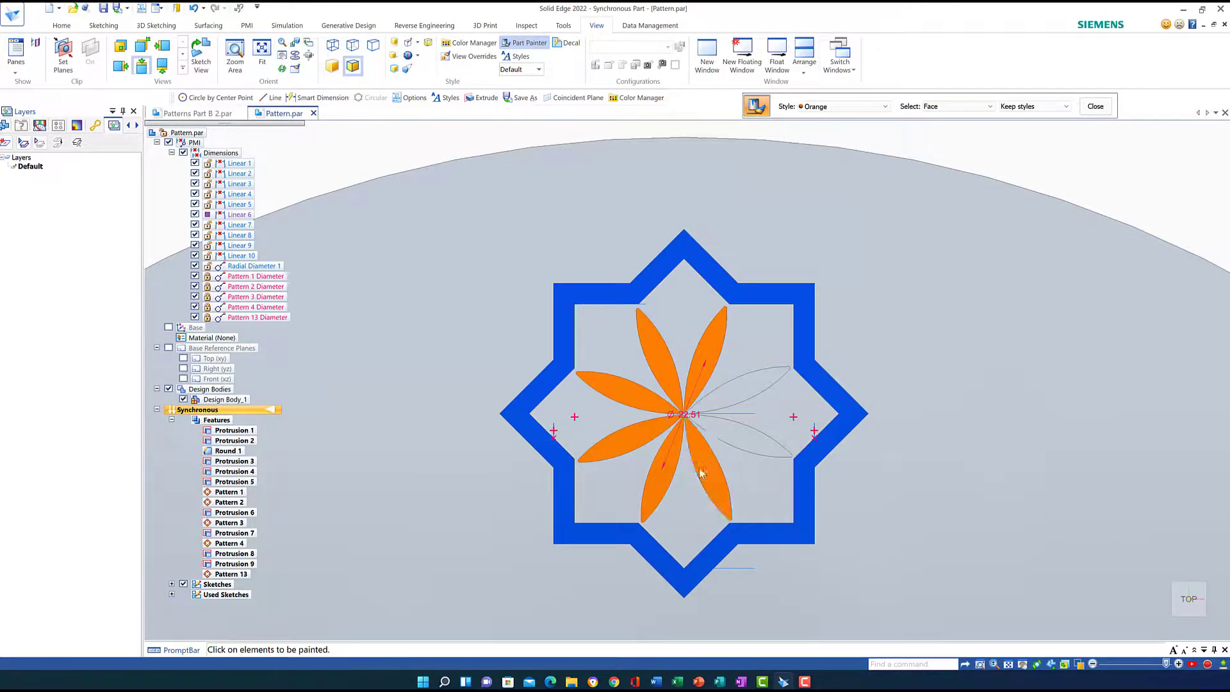
click(732, 432)
click(735, 392)
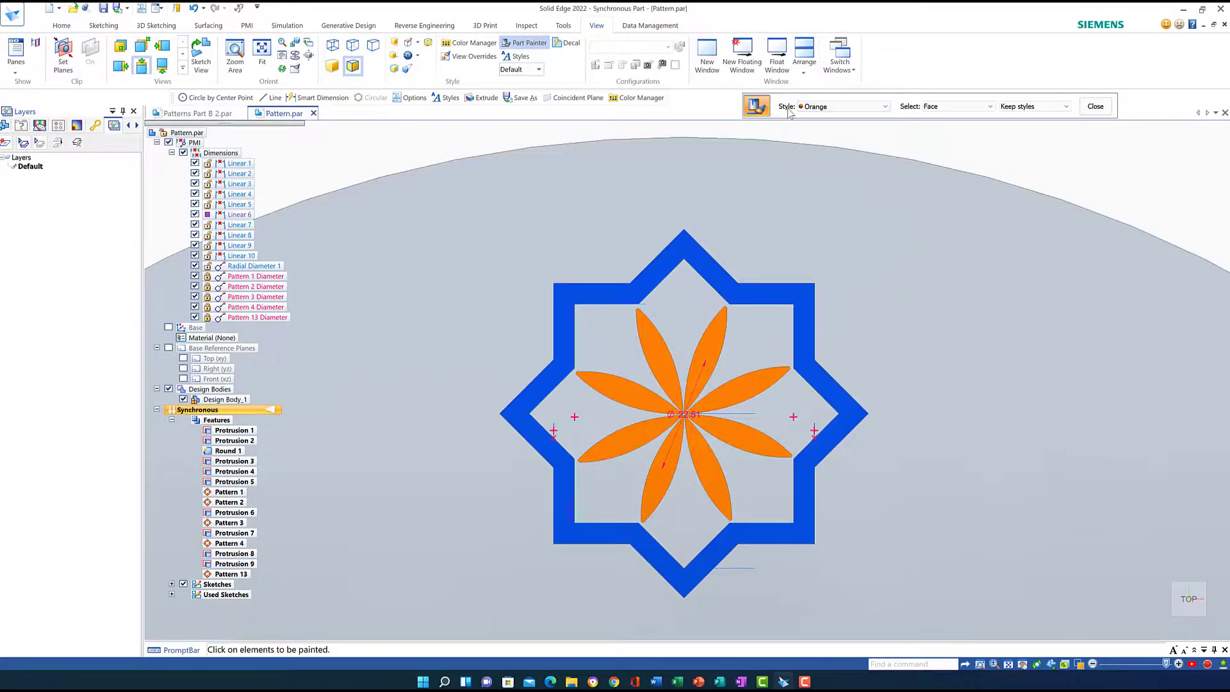
- Paint the star's inner background face around the petals with the Blue (clear) style
click(885, 107)
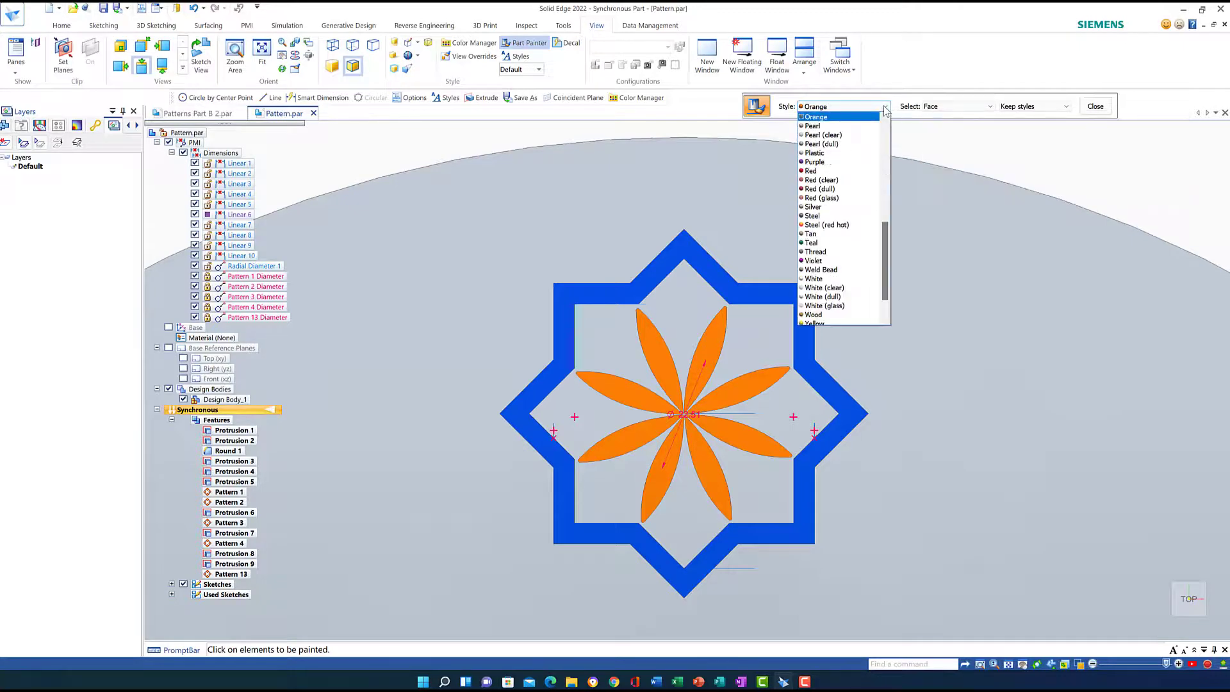
scroll(821, 173, up, 4)
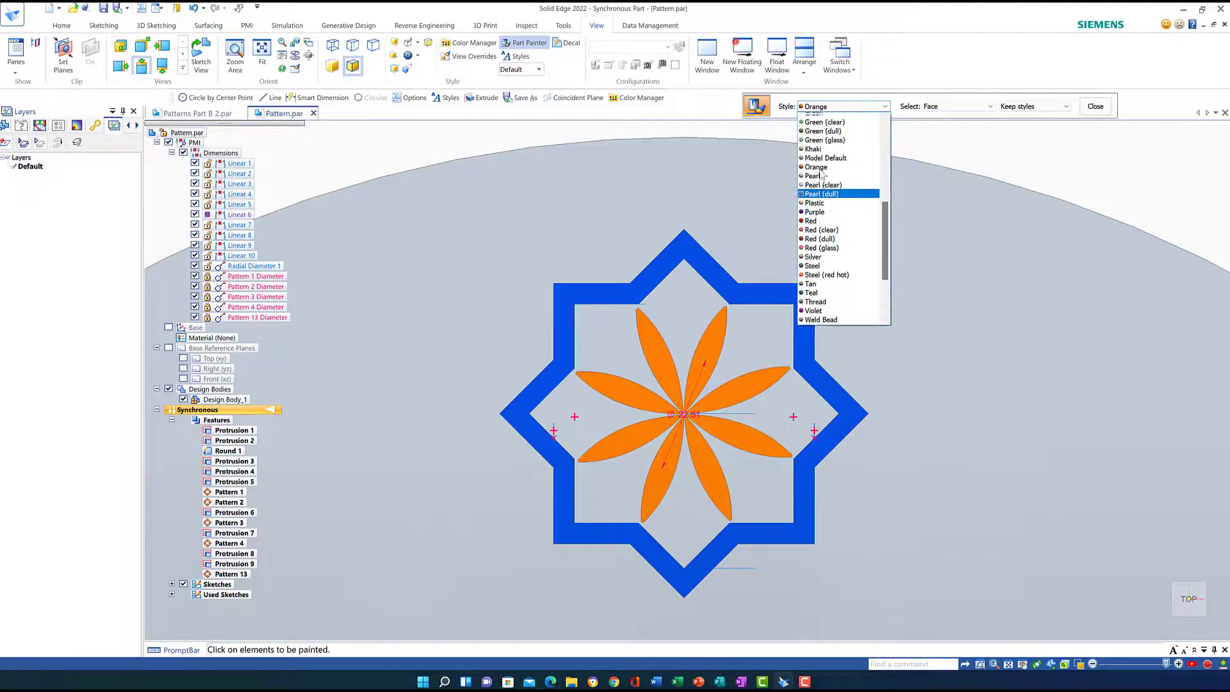
scroll(821, 173, up, 6)
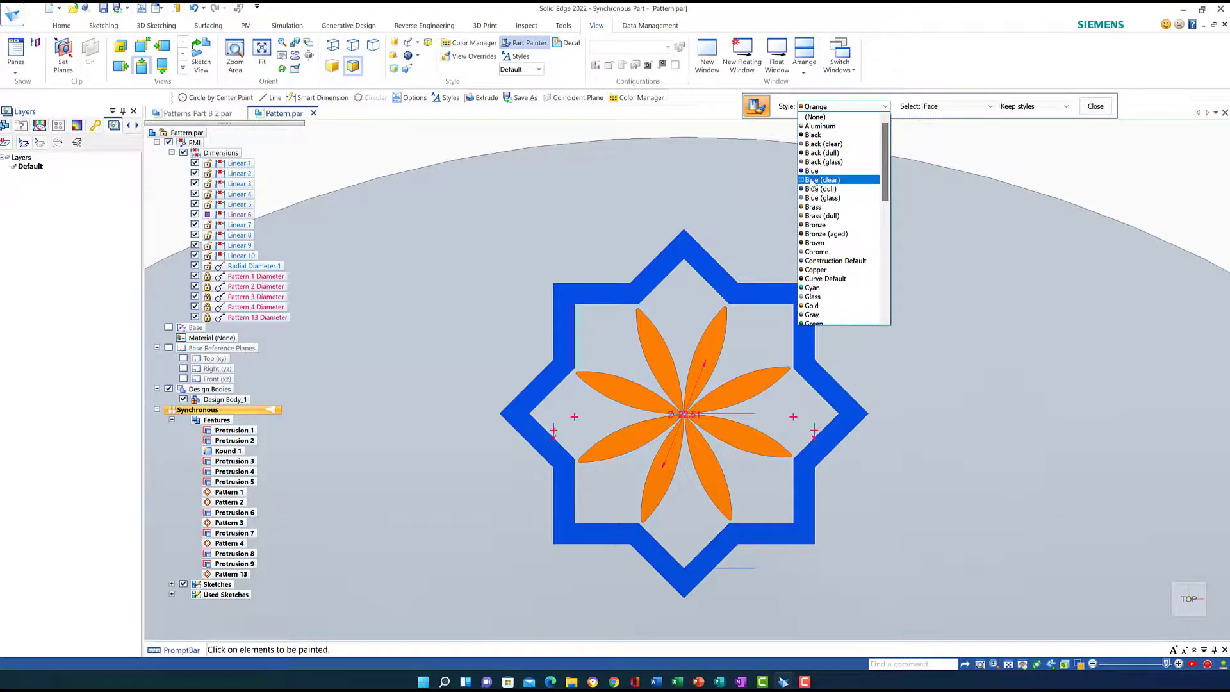
click(811, 180)
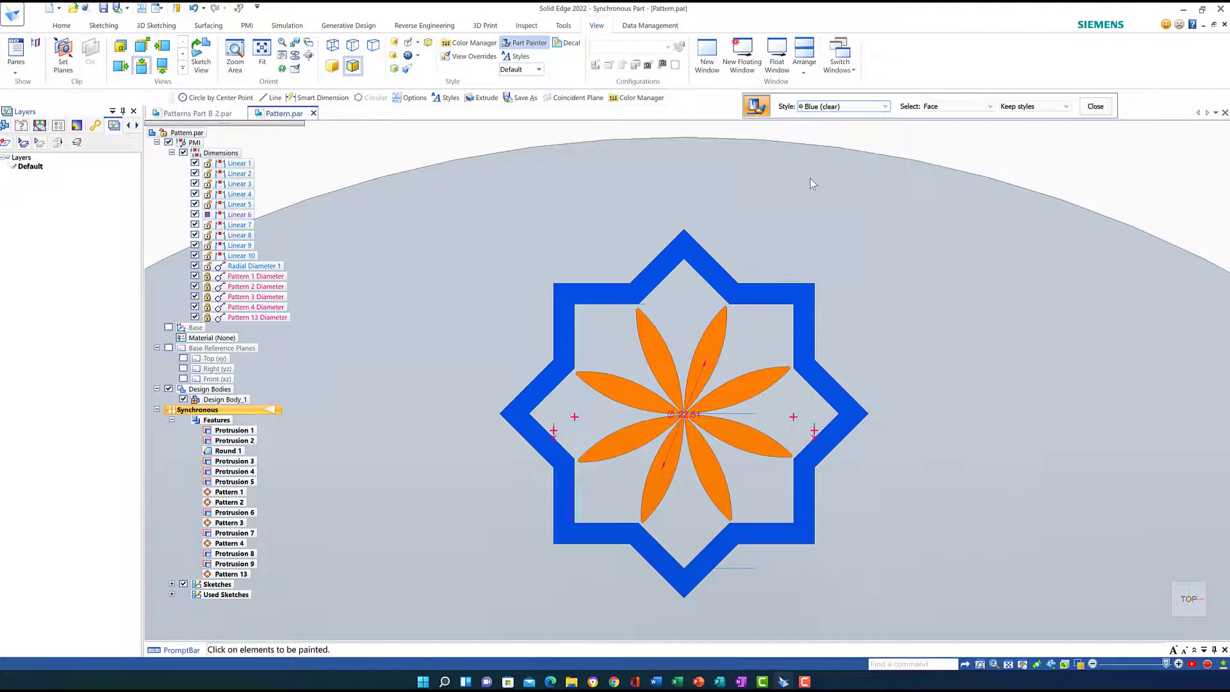
click(737, 355)
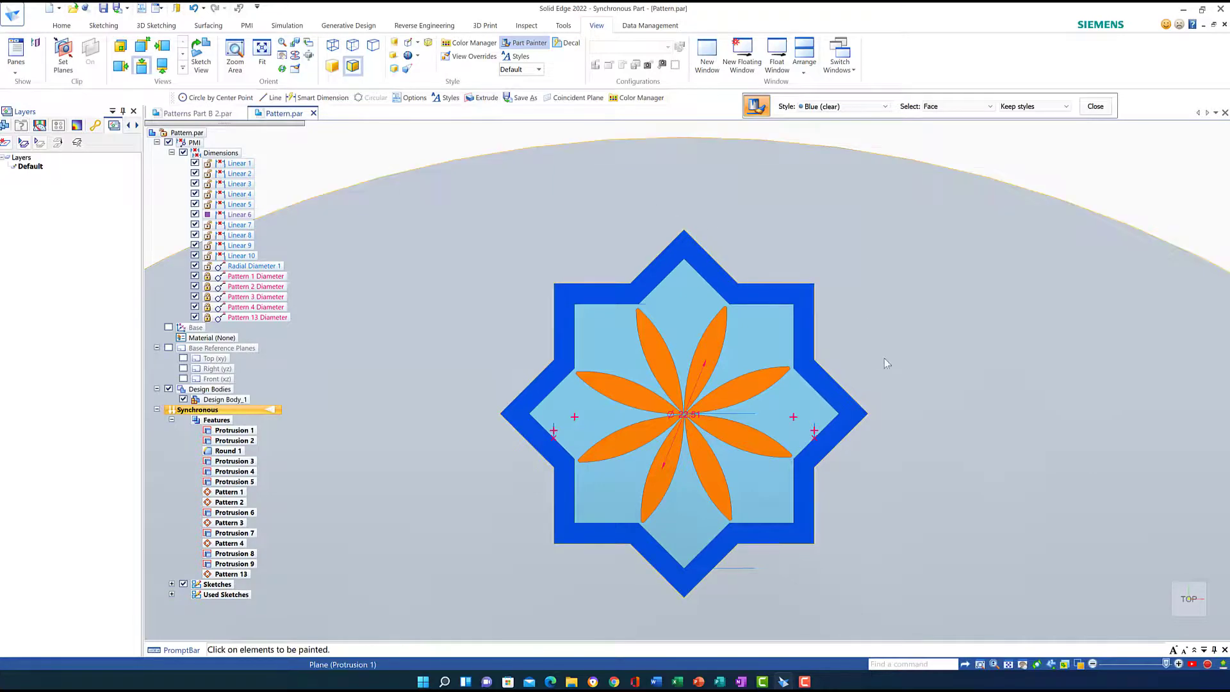
- Try to create a circular pattern of the whole painted star motif around the plate's centre
scroll(935, 377, down, 5)
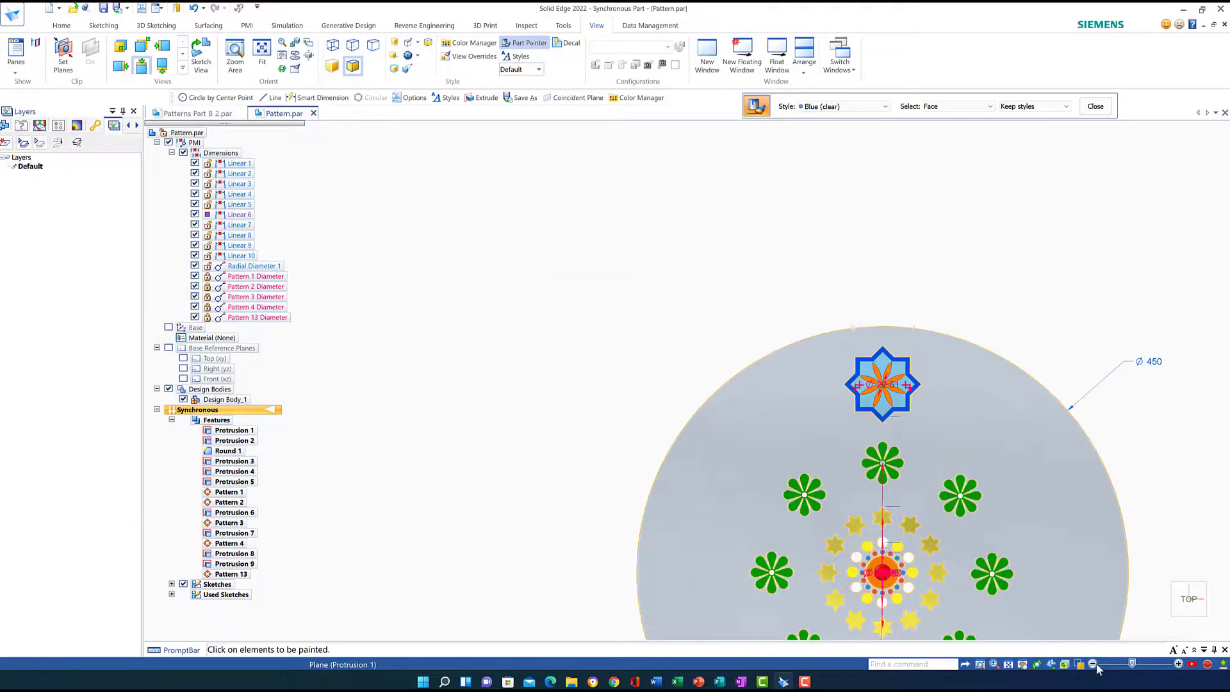
click(1008, 665)
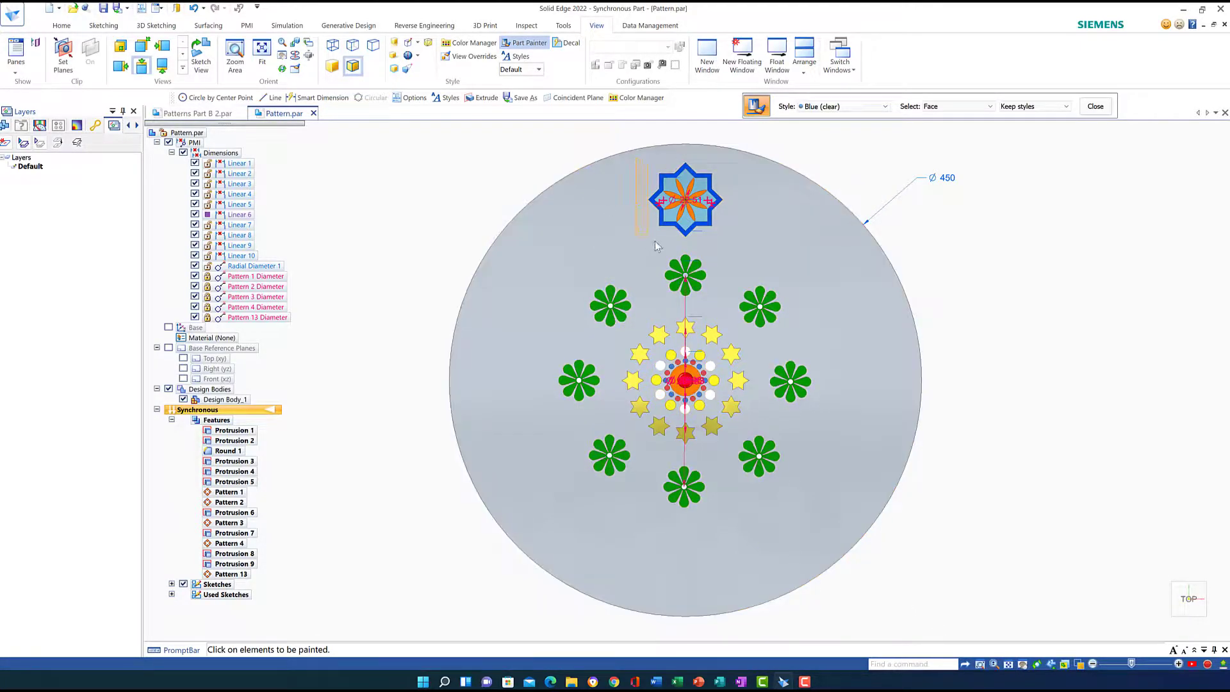
click(744, 245)
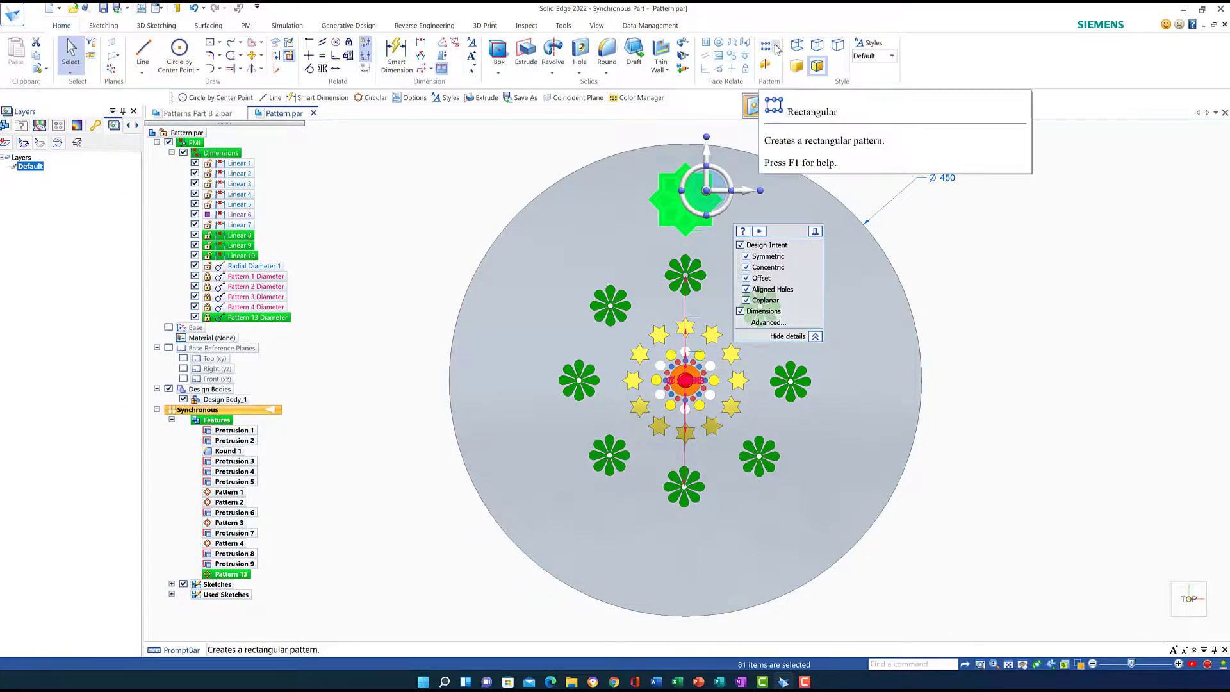
click(775, 48)
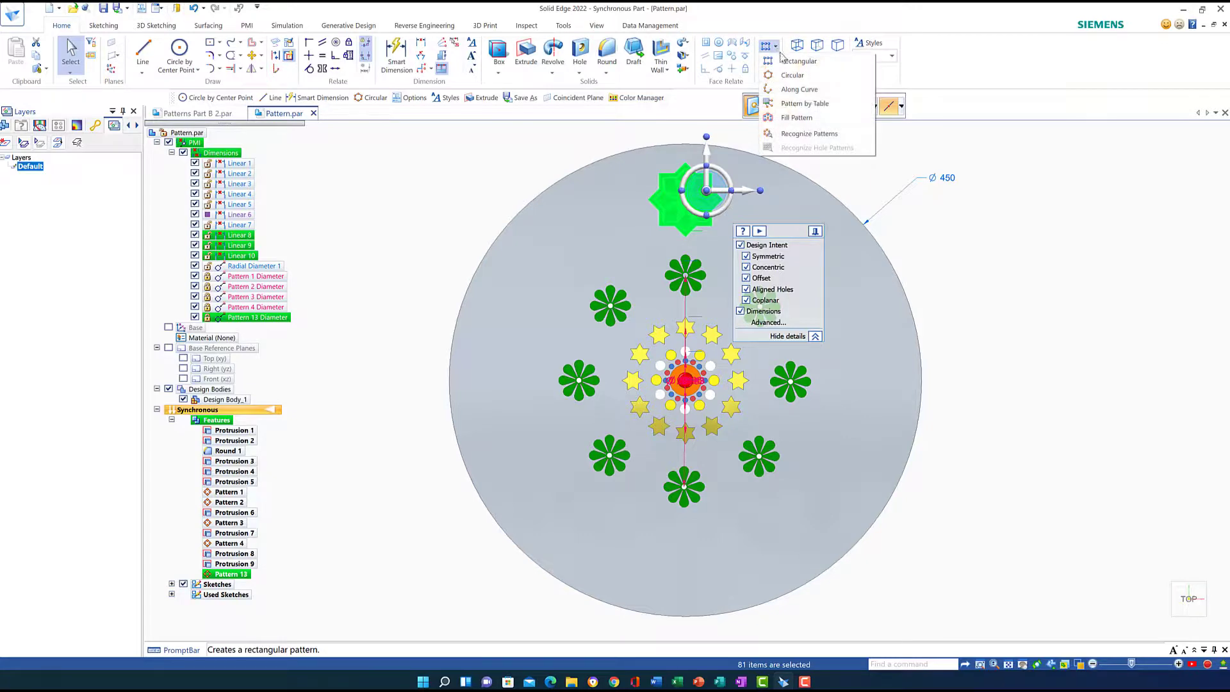
key(Escape)
click(640, 172)
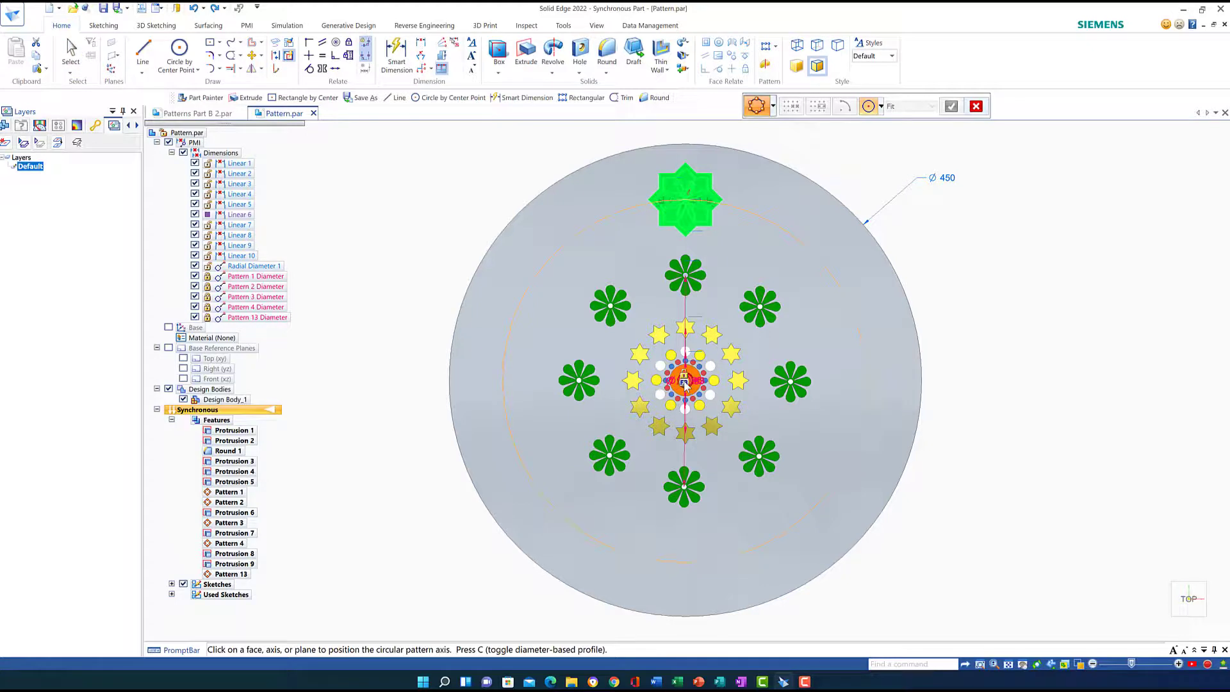
click(684, 383)
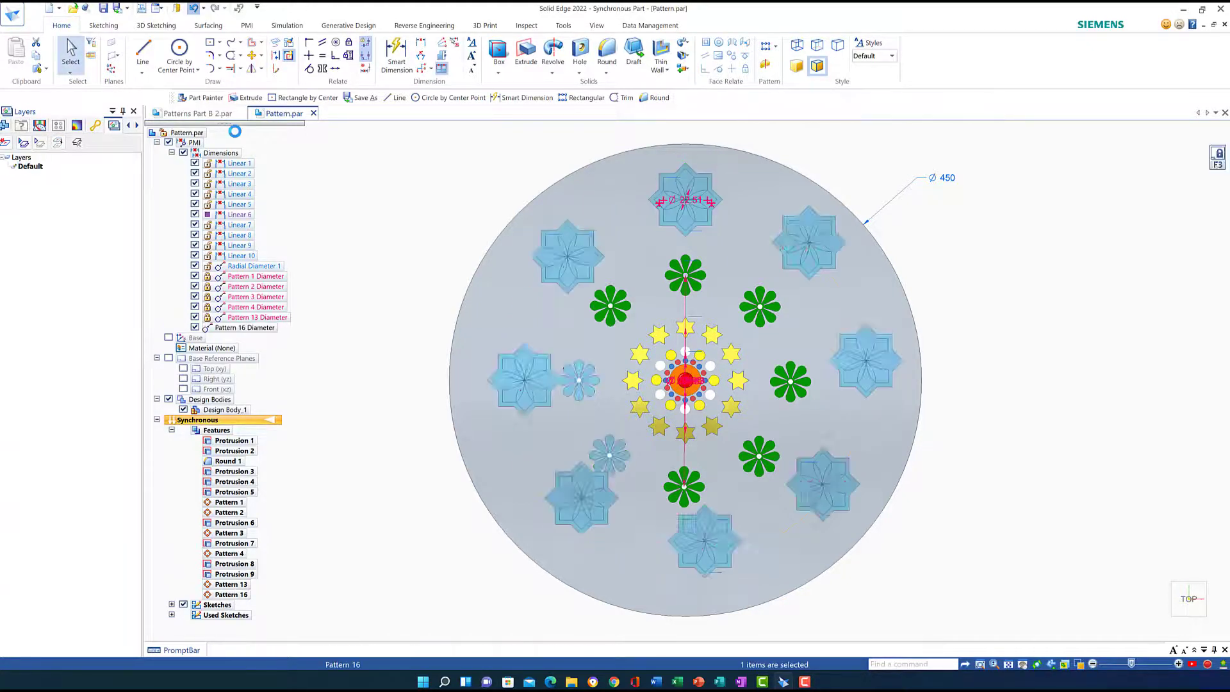
key(Escape)
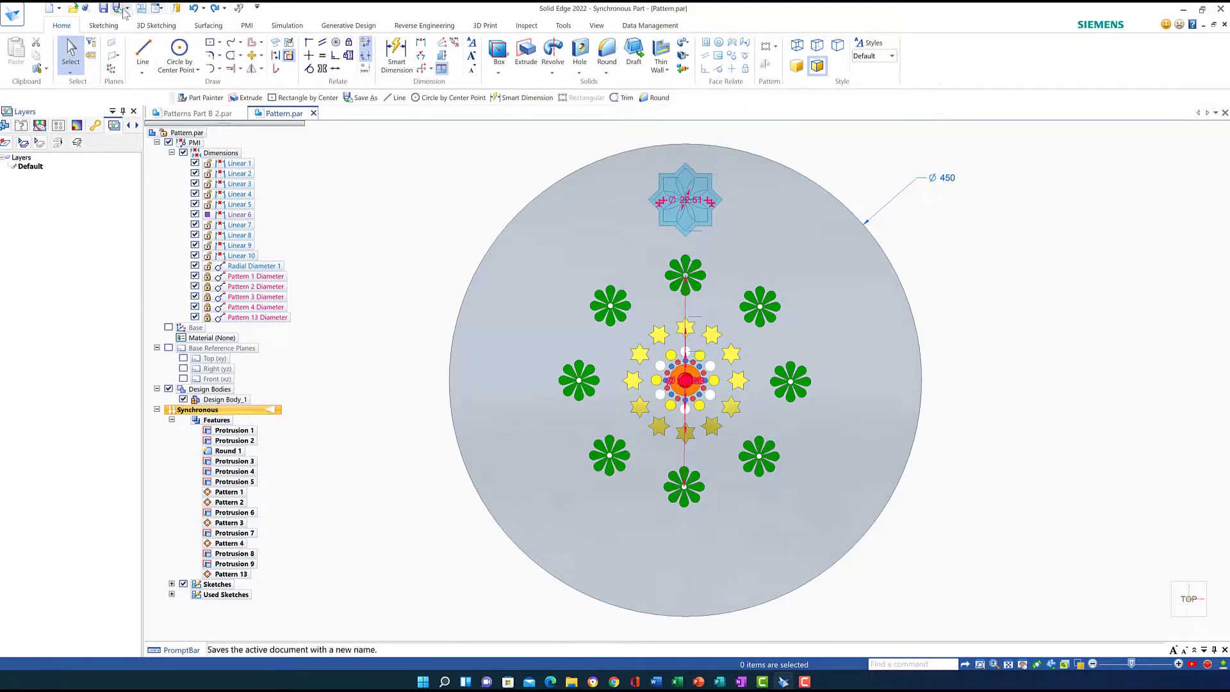
- Save the part file
click(105, 9)
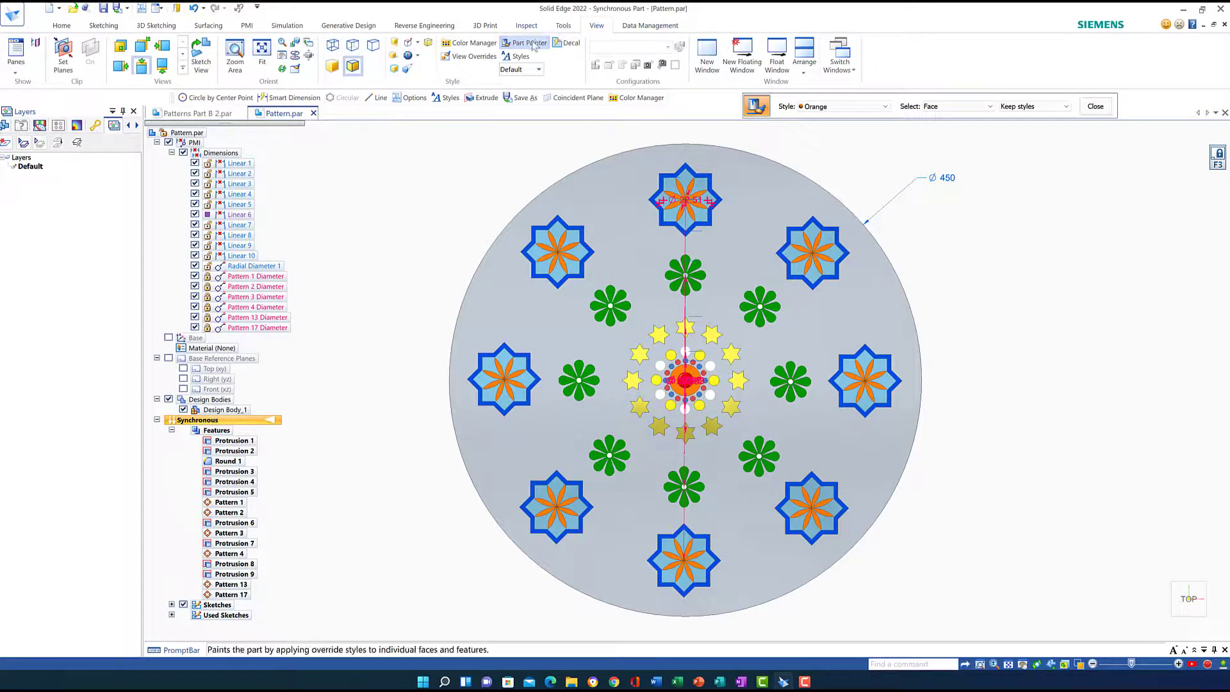
- Paint the plate's large top face with the Green (clear) style
click(887, 107)
scroll(819, 186, up, 5)
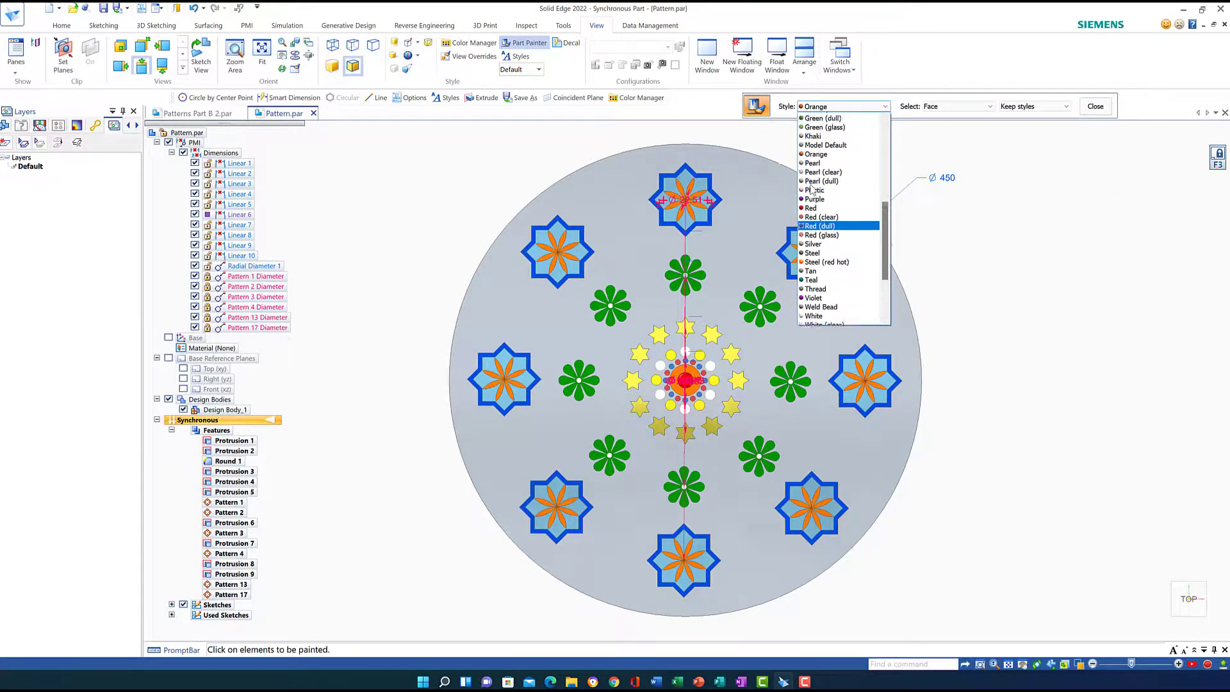
scroll(826, 205, down, 1)
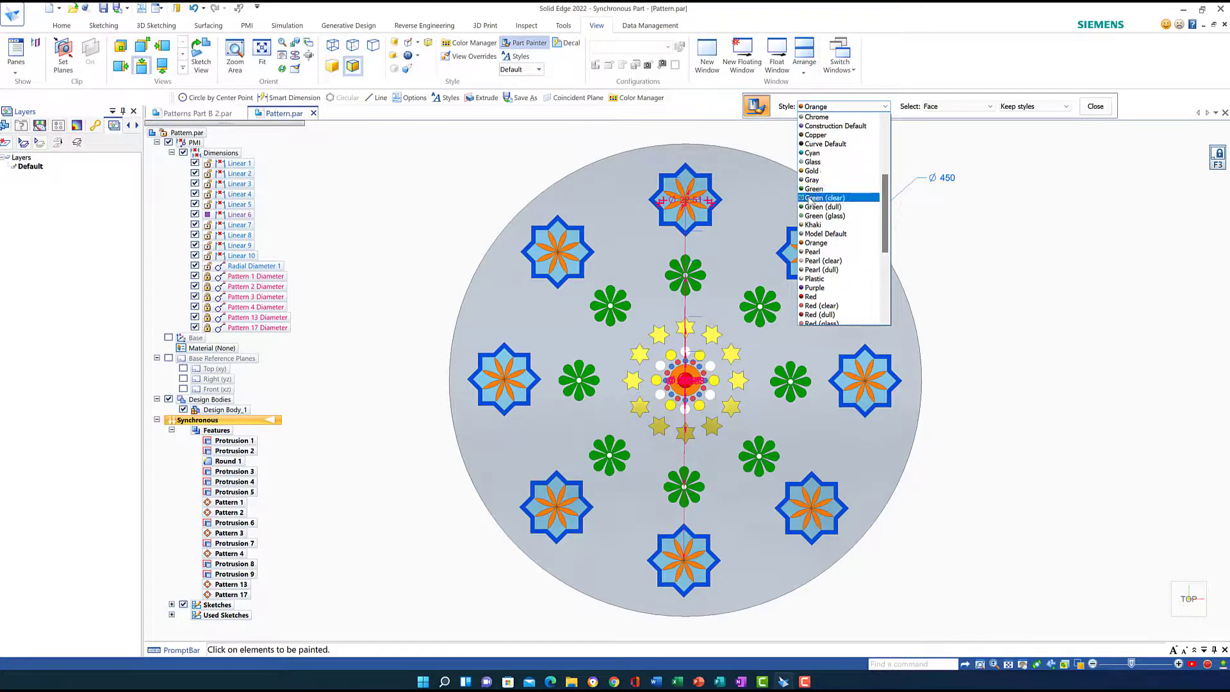
click(838, 198)
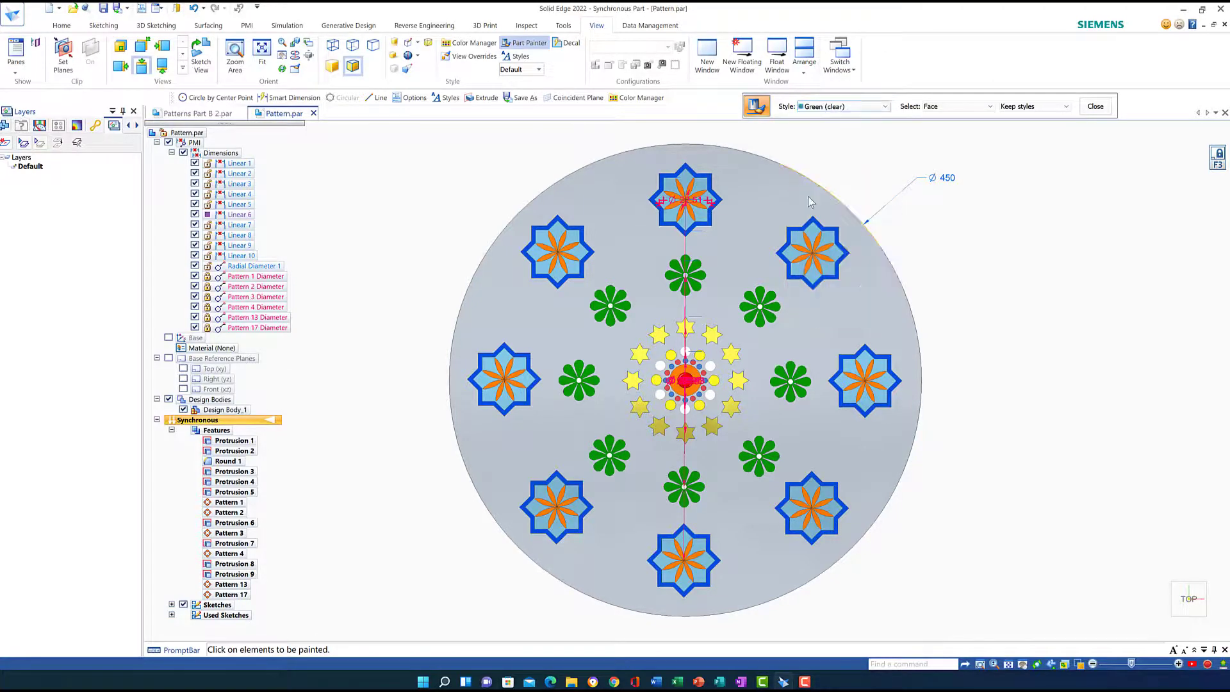
click(747, 192)
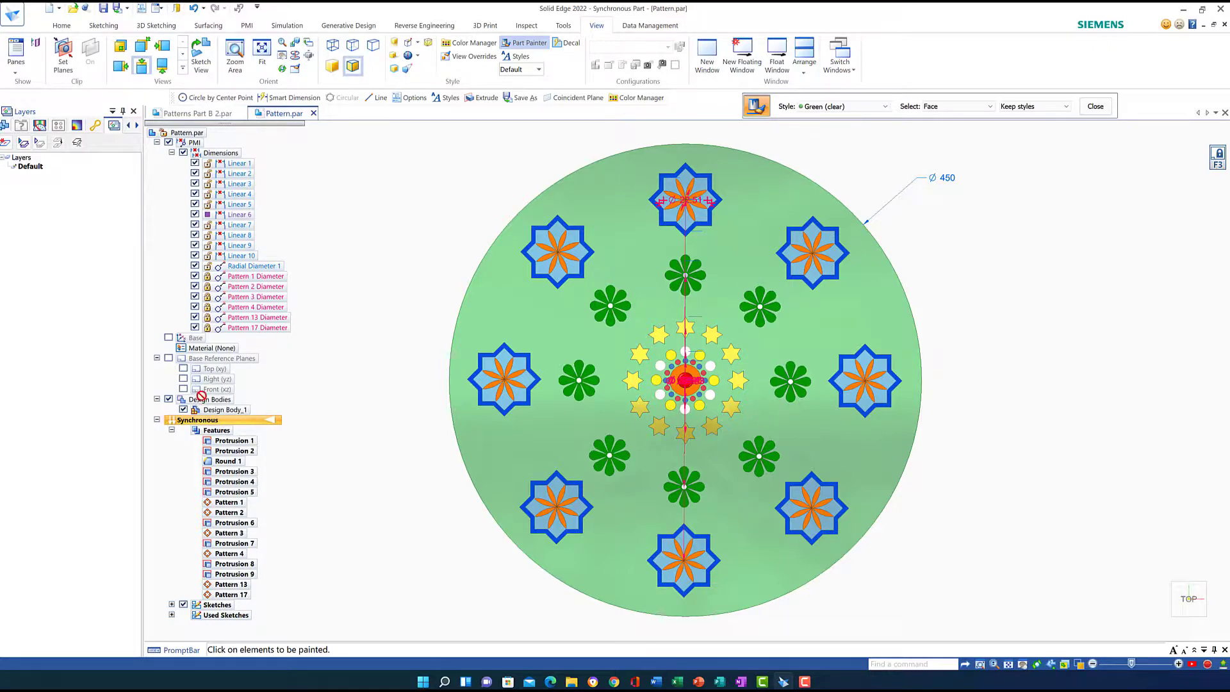
- Hide the design bodies, delete all the remaining PMI dimensions, and show the design bodies again
click(167, 398)
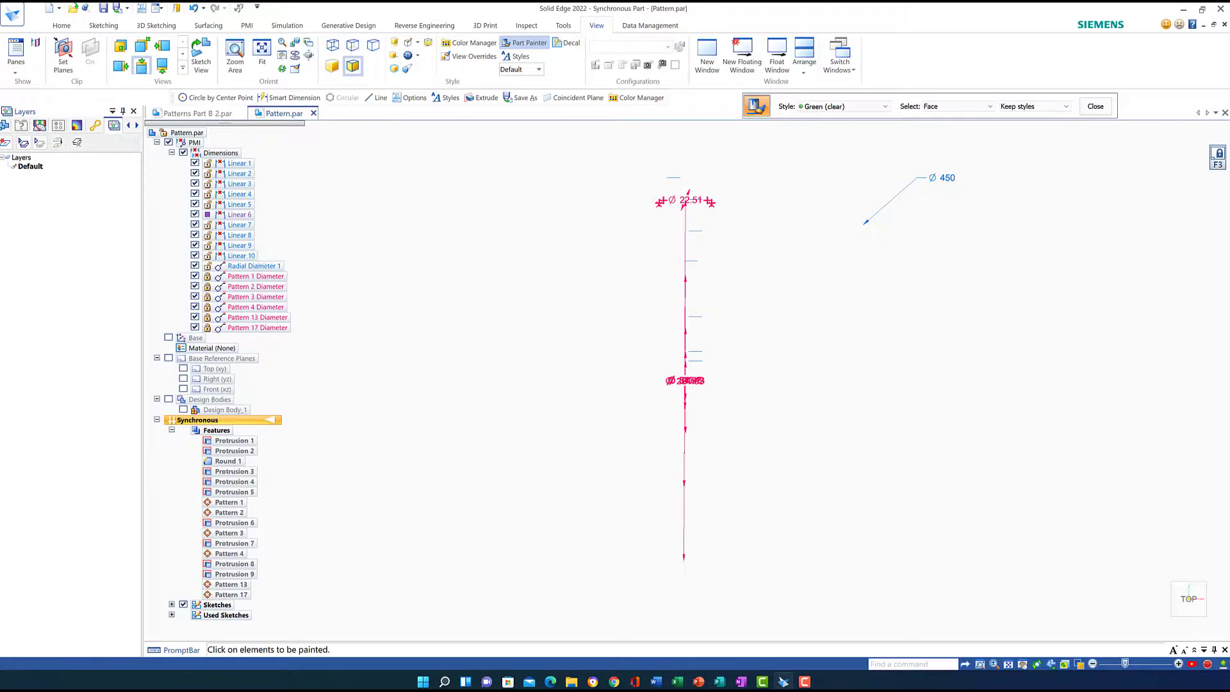
click(62, 26)
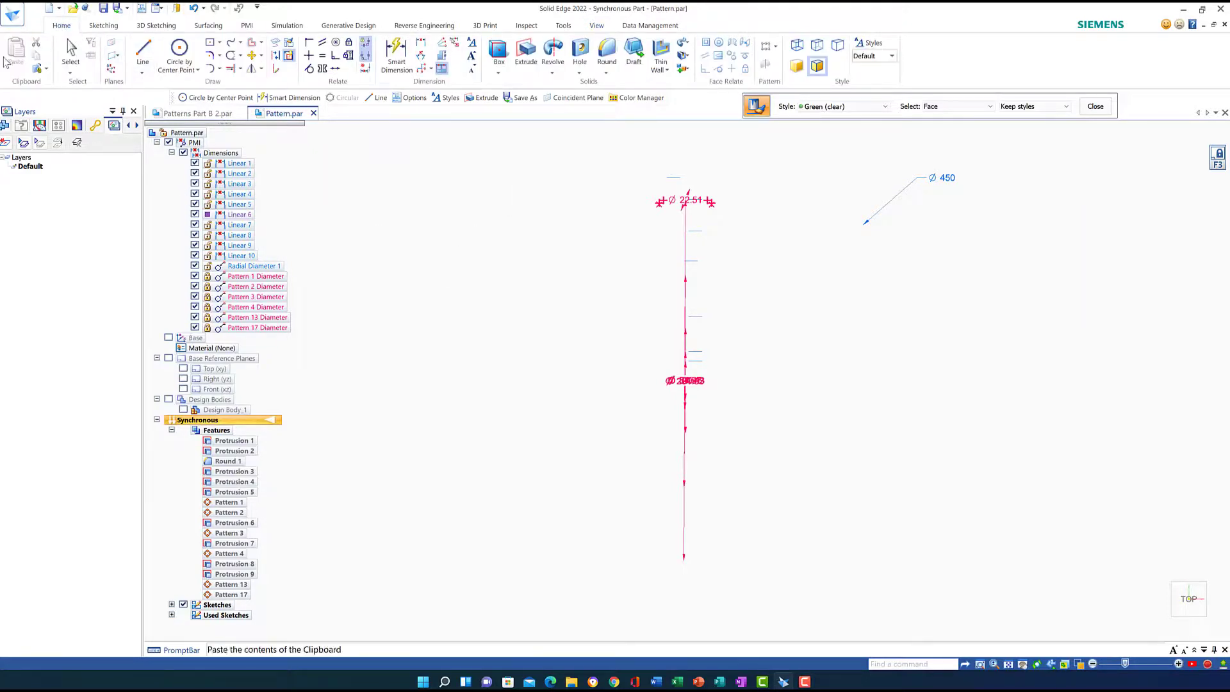
click(70, 52)
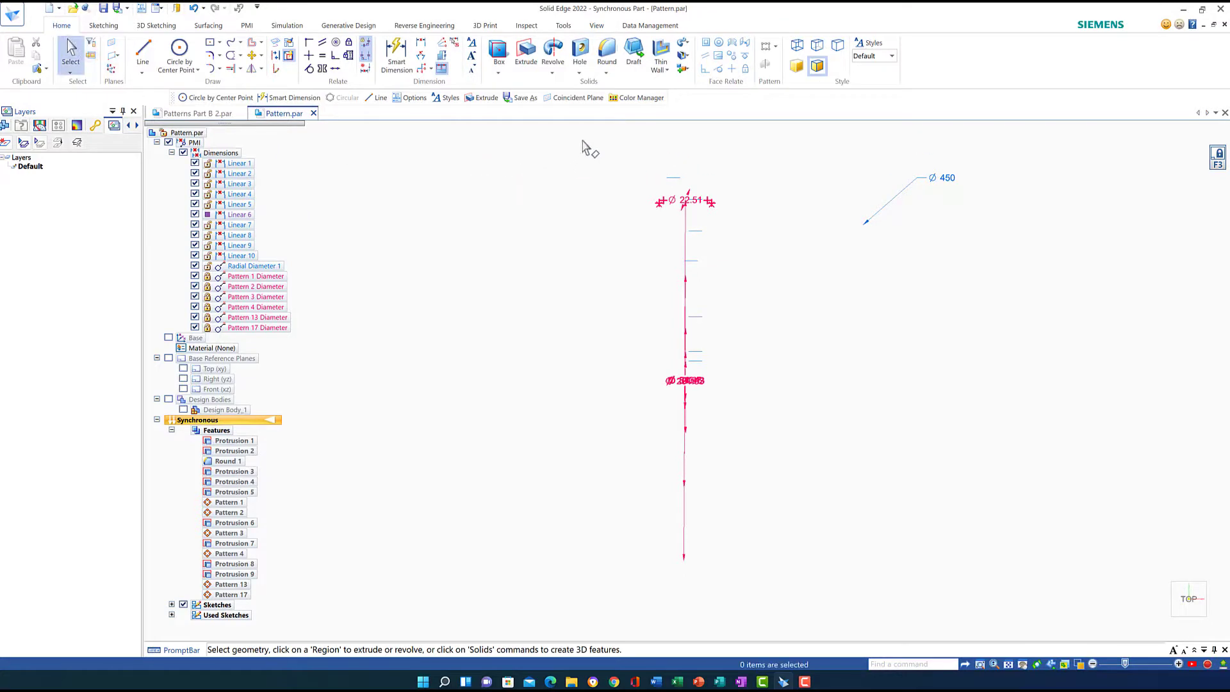
mouse_move(582, 142)
mouse_down()
mouse_move(664, 482)
mouse_move(812, 597)
mouse_move(982, 596)
mouse_up()
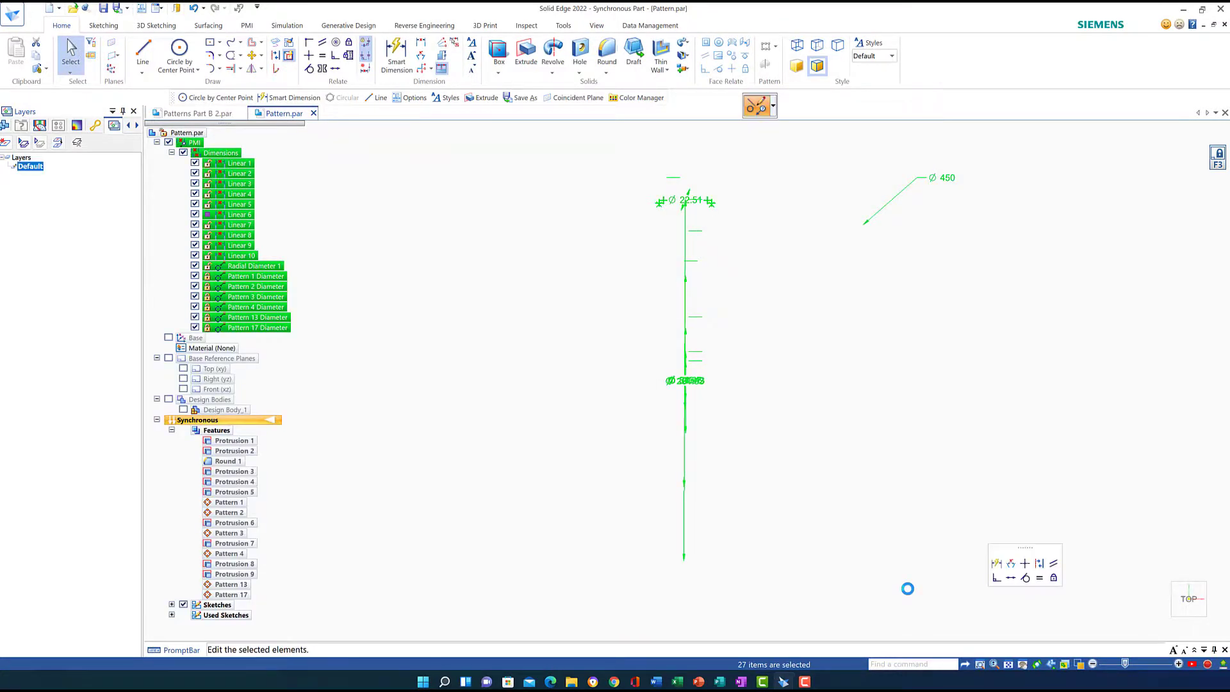
key(Delete)
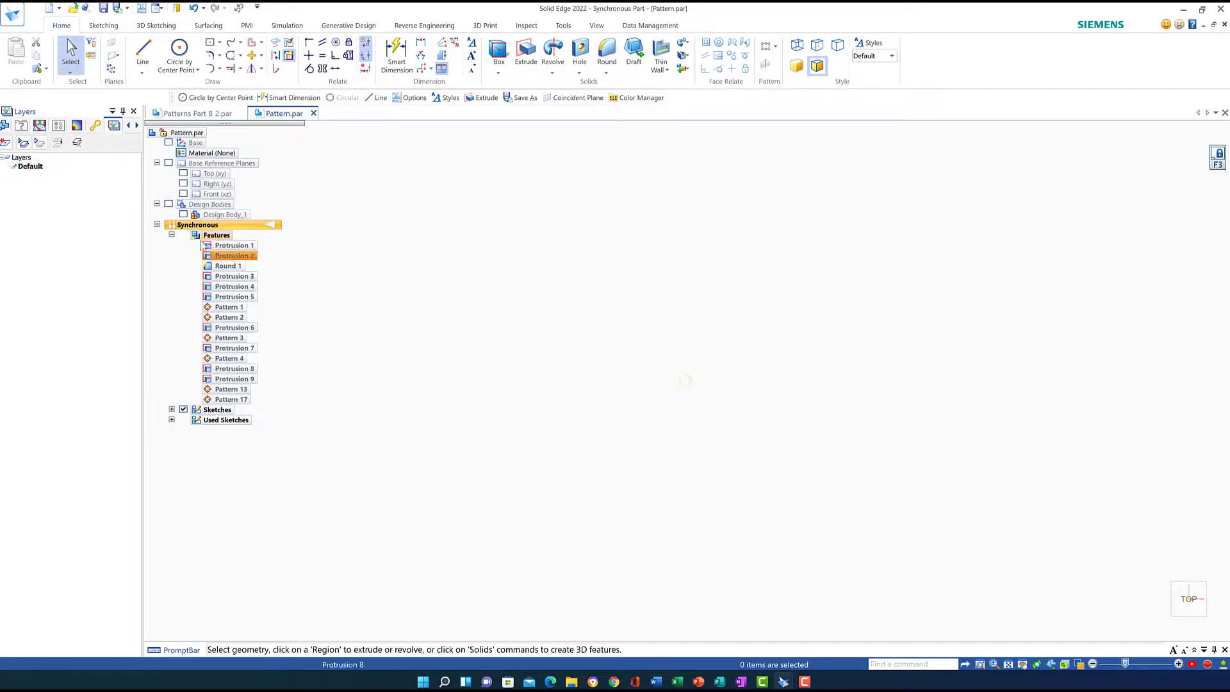
click(169, 204)
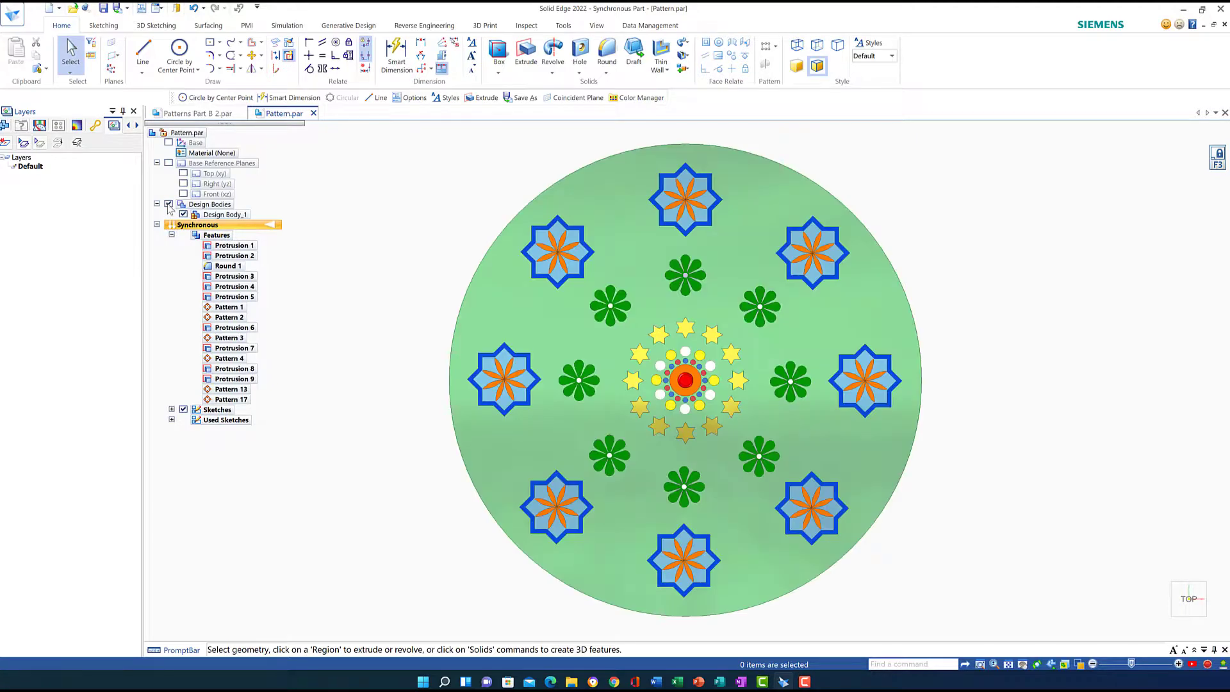